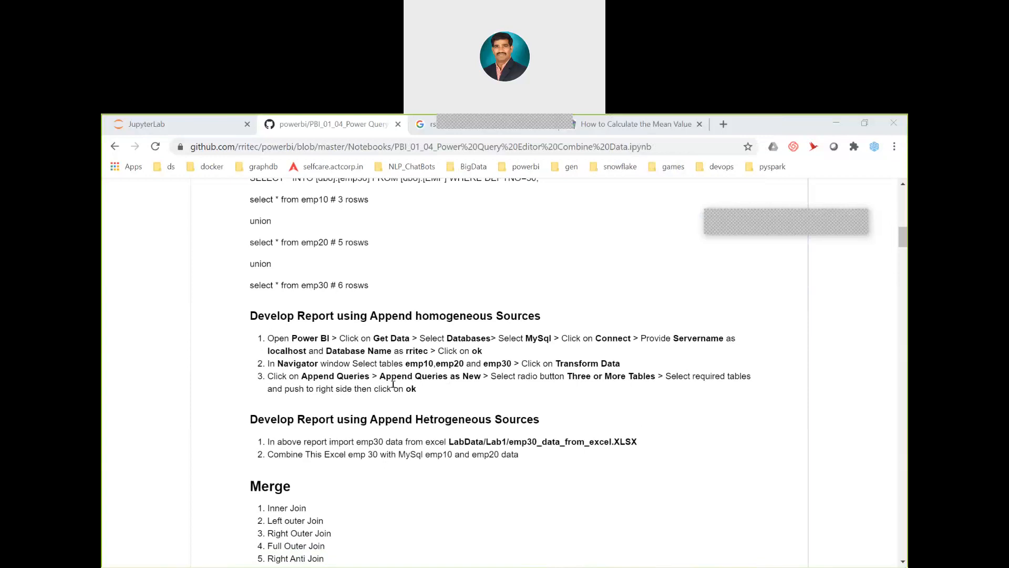
Launch Power BI Desktop from the desktop.
double_click(434, 321)
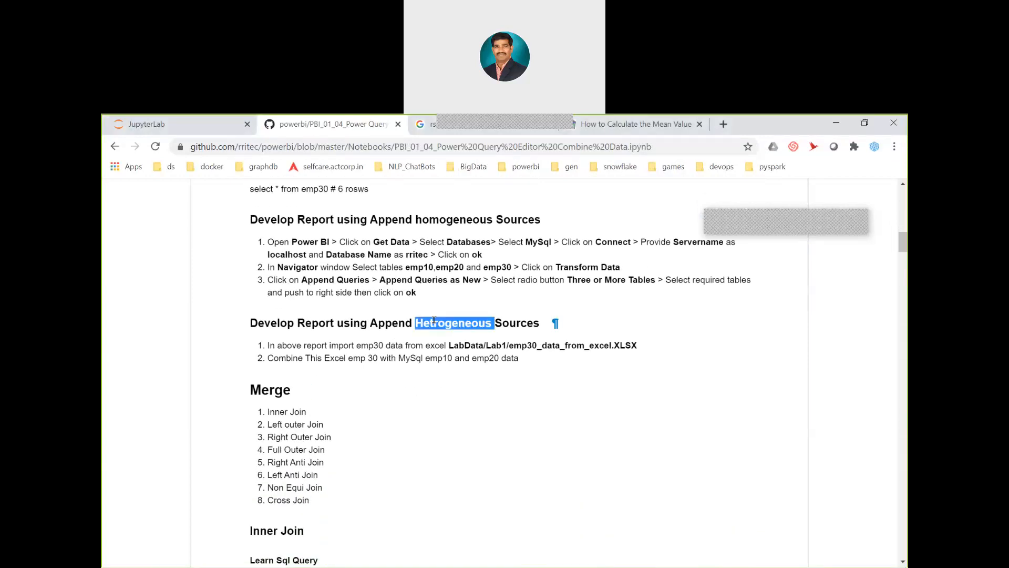
key(super+d)
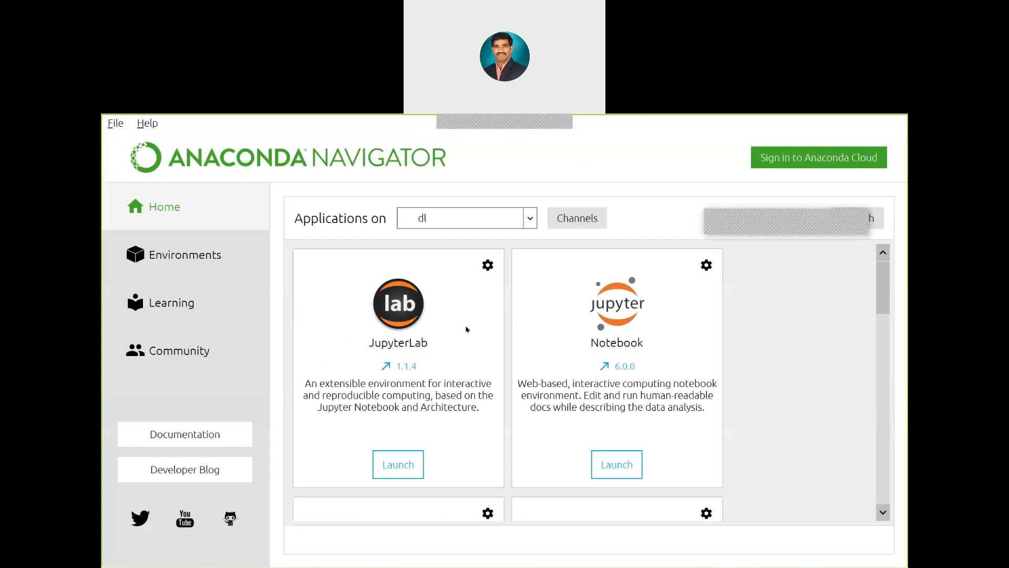
double_click(313, 386)
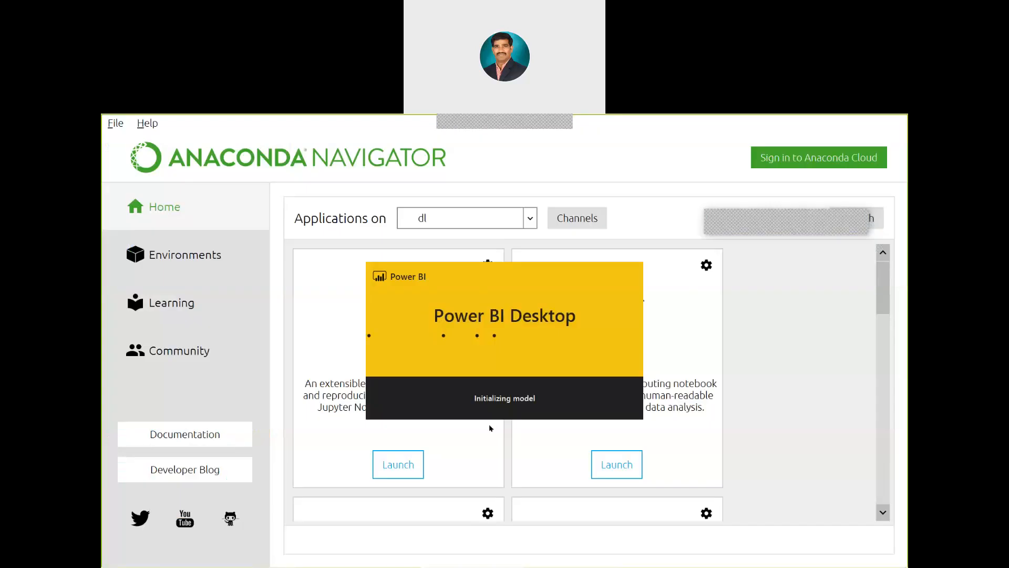
Switch back to the browser and review the notebook's Merge section, from the join types and their instructions through to the homework reports.
key(alt+Tab)
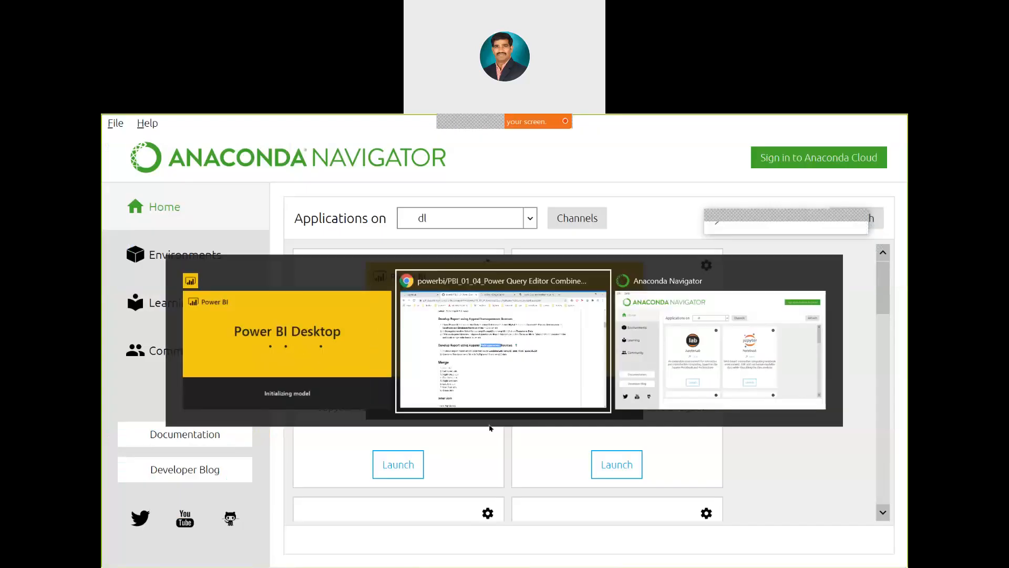
scroll(481, 421, down, 3)
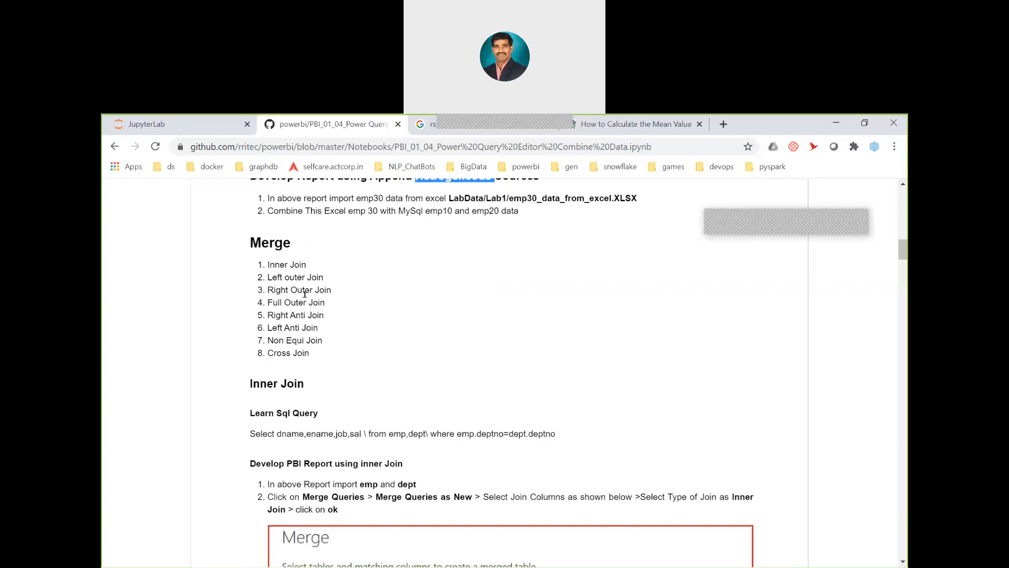
drag(318, 328, 267, 264)
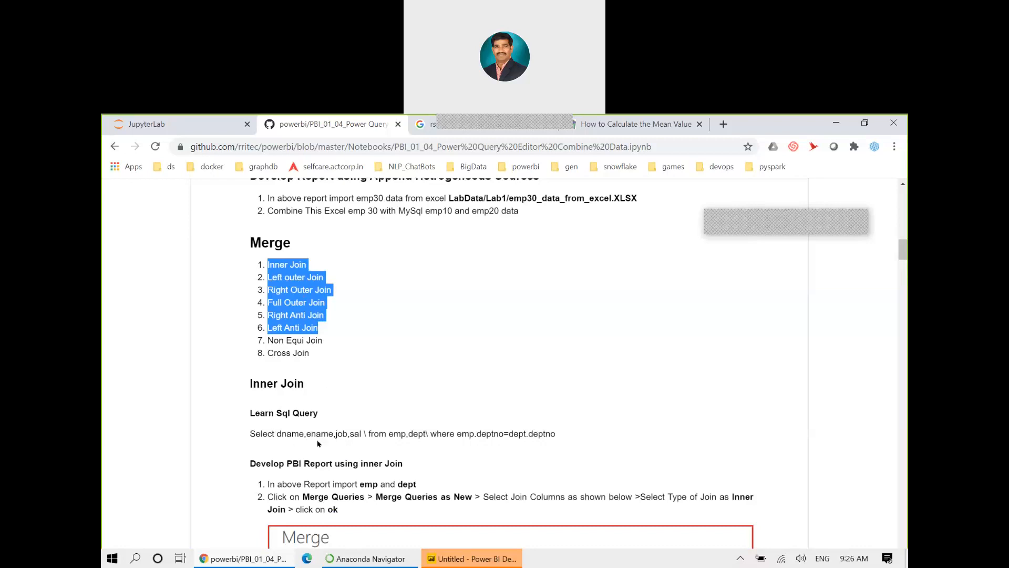
scroll(301, 412, down, 2)
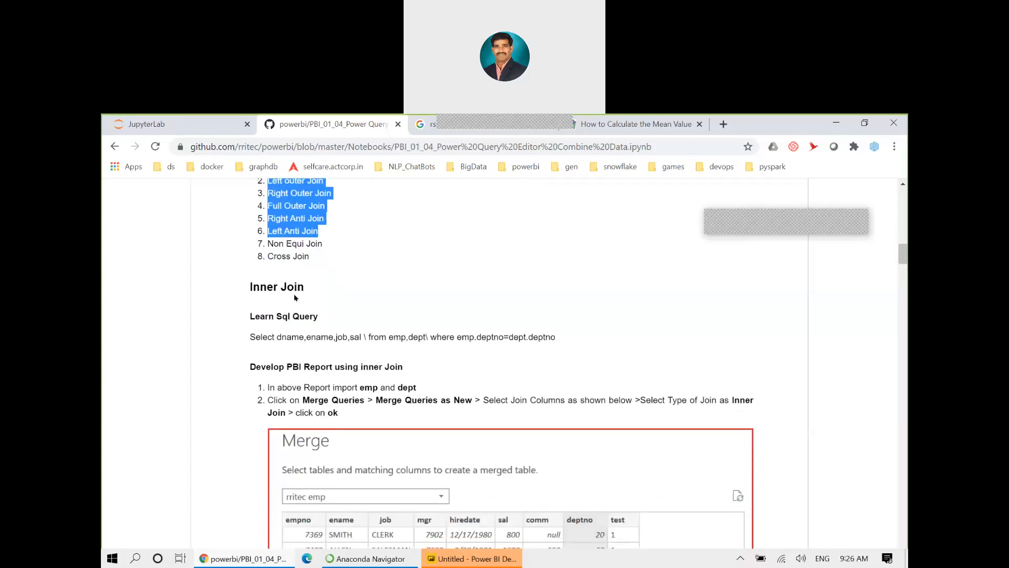
scroll(374, 419, down, 3)
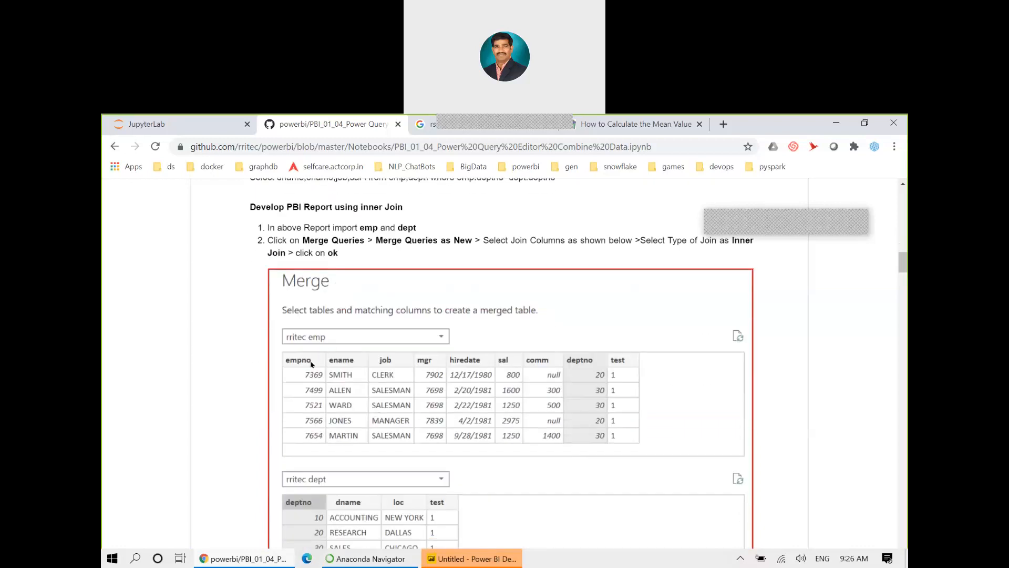
scroll(383, 447, down, 2)
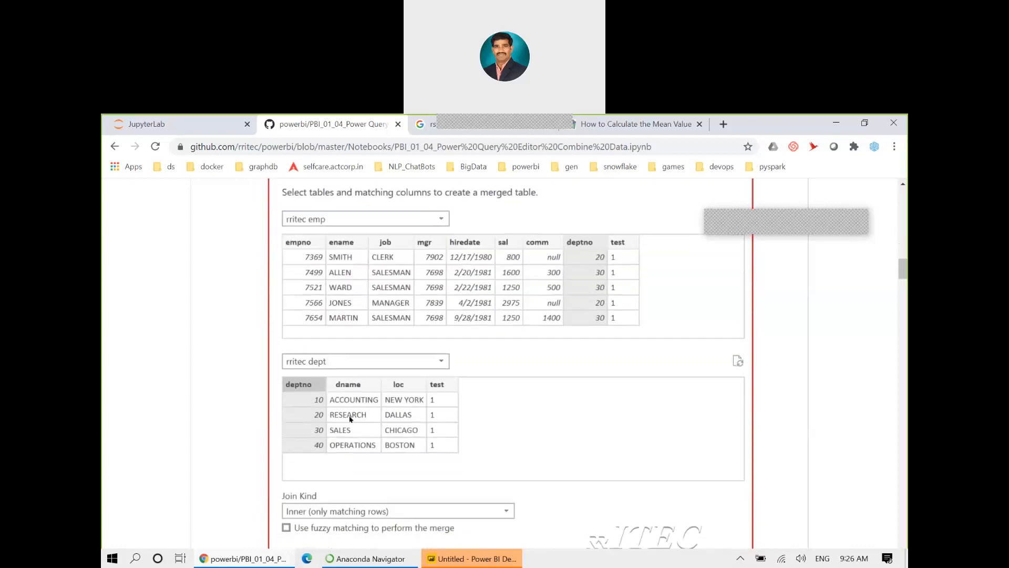
scroll(352, 415, down, 2)
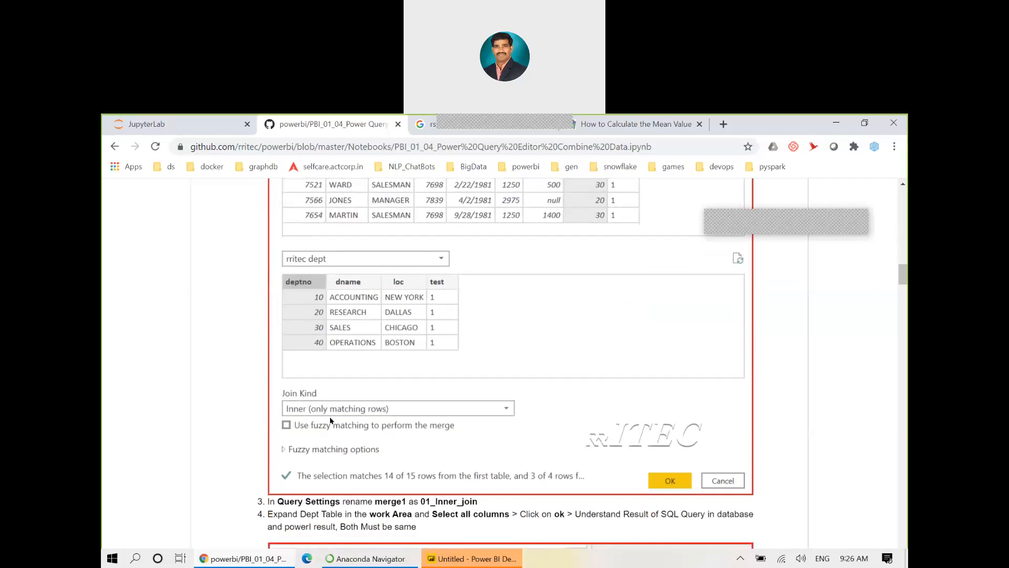
scroll(332, 419, down, 1)
scroll(331, 420, down, 3)
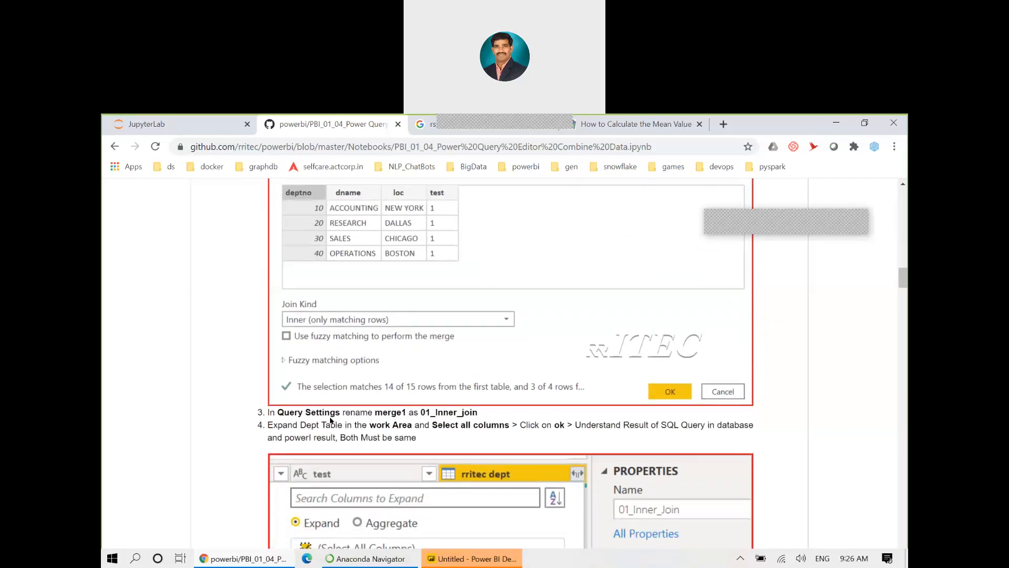
scroll(331, 419, down, 4)
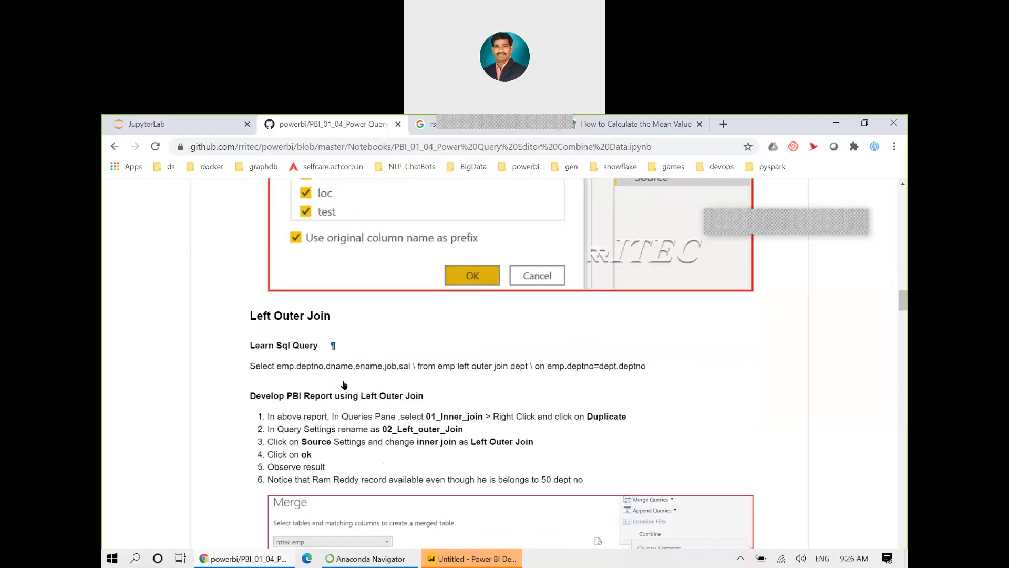
scroll(344, 386, down, 7)
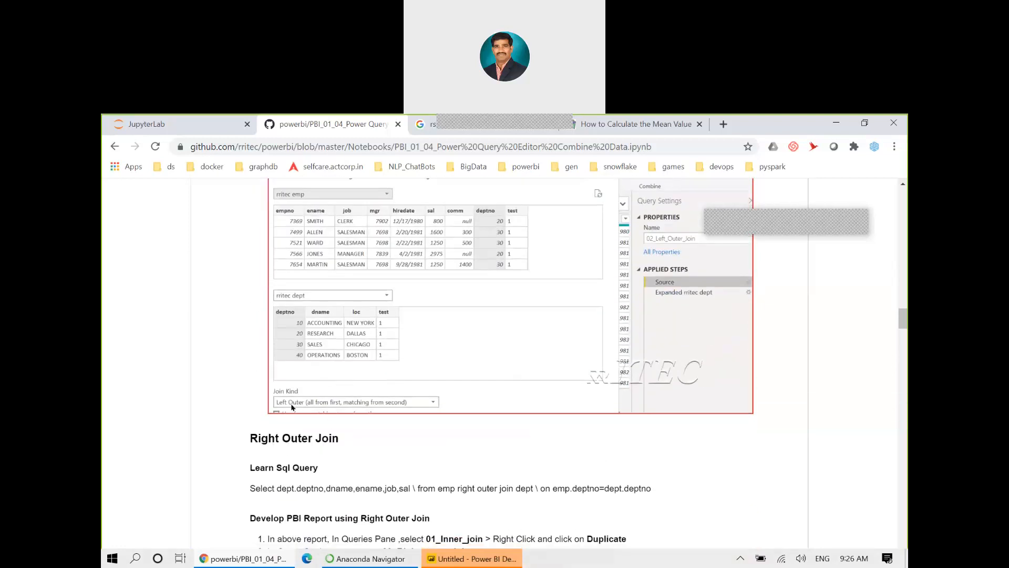
scroll(307, 408, down, 12)
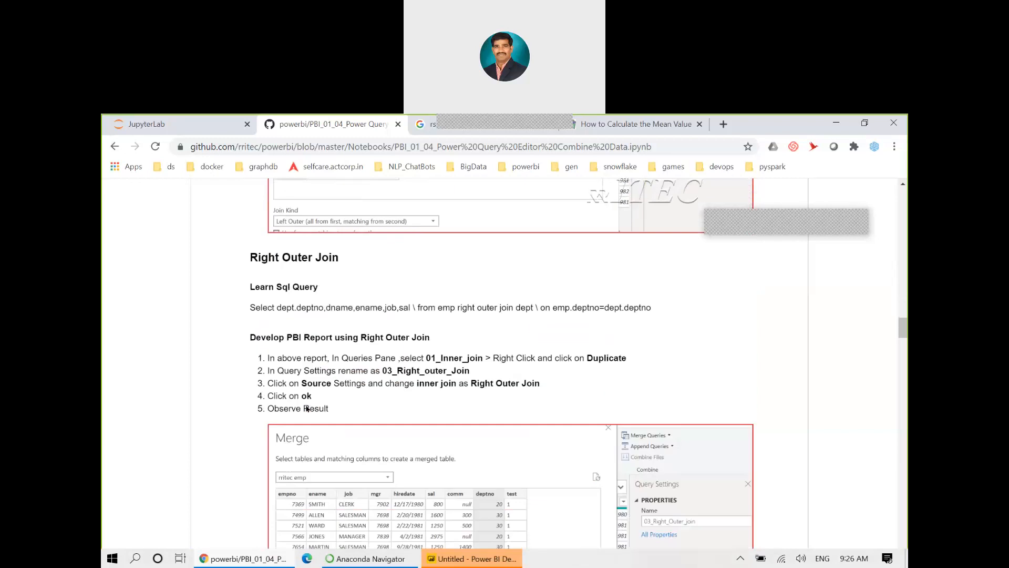
scroll(307, 409, down, 12)
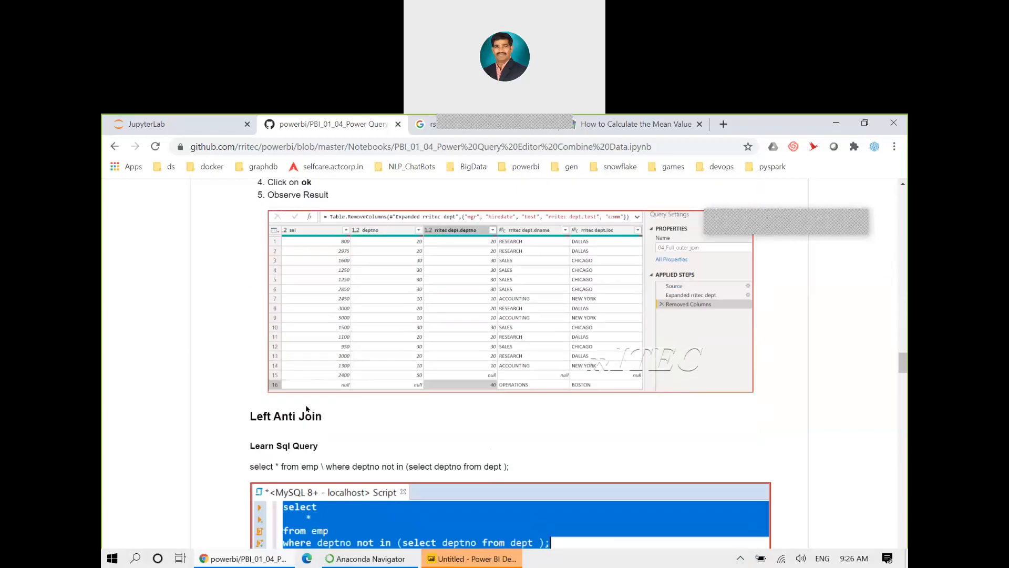
scroll(306, 409, down, 10)
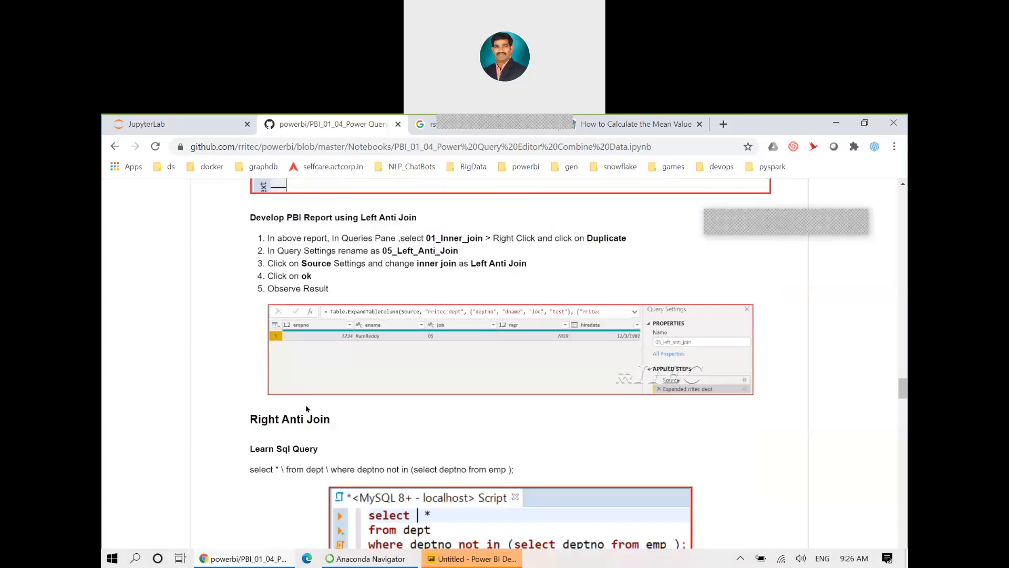
scroll(306, 408, down, 8)
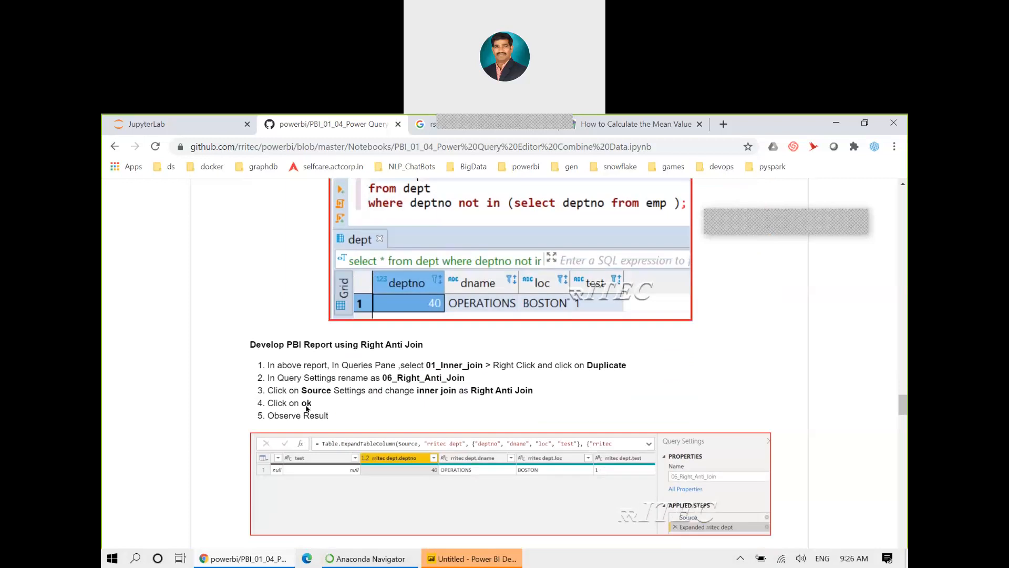
scroll(307, 408, down, 10)
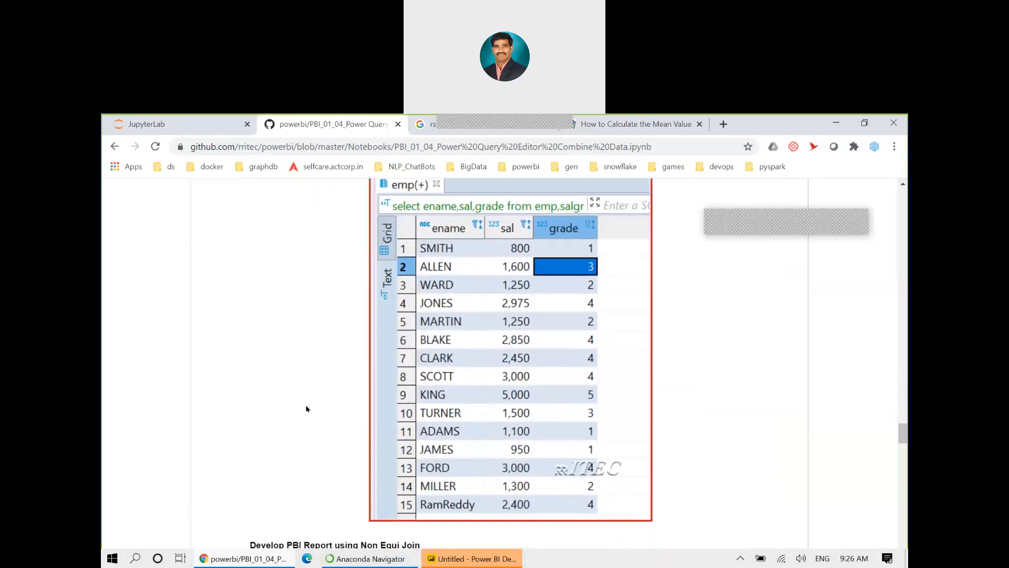
scroll(306, 409, down, 10)
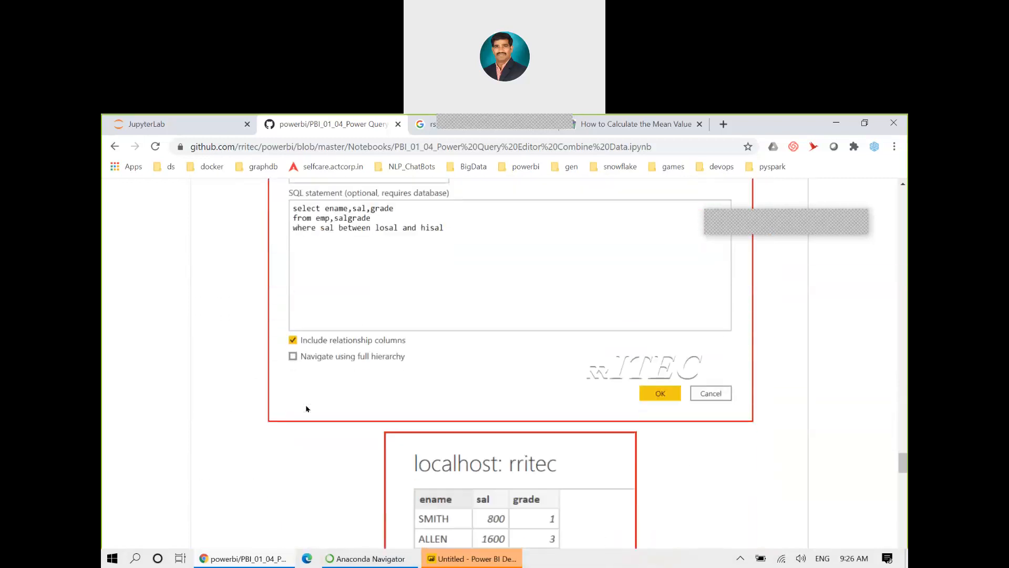
scroll(306, 408, down, 10)
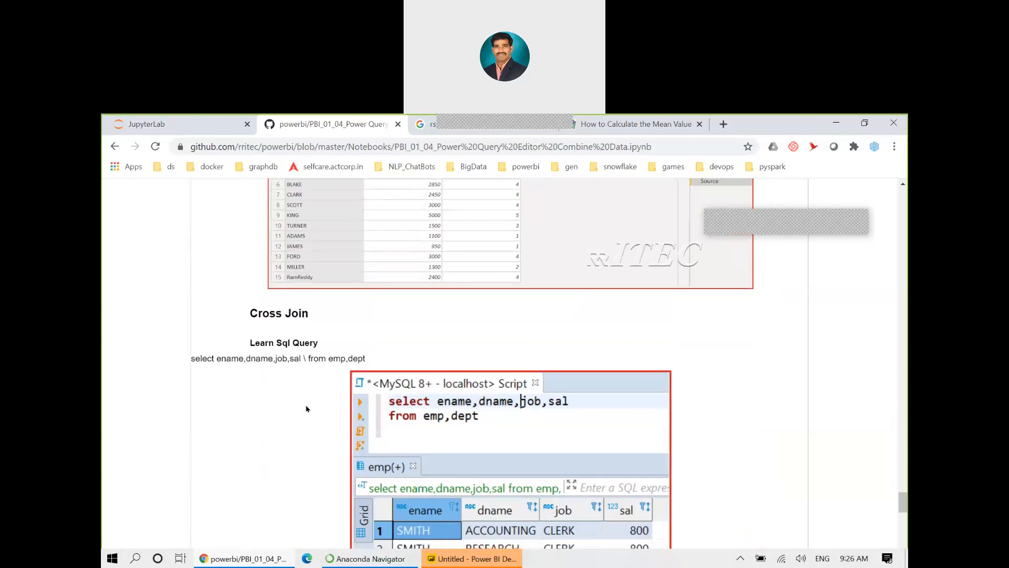
scroll(307, 409, down, 1)
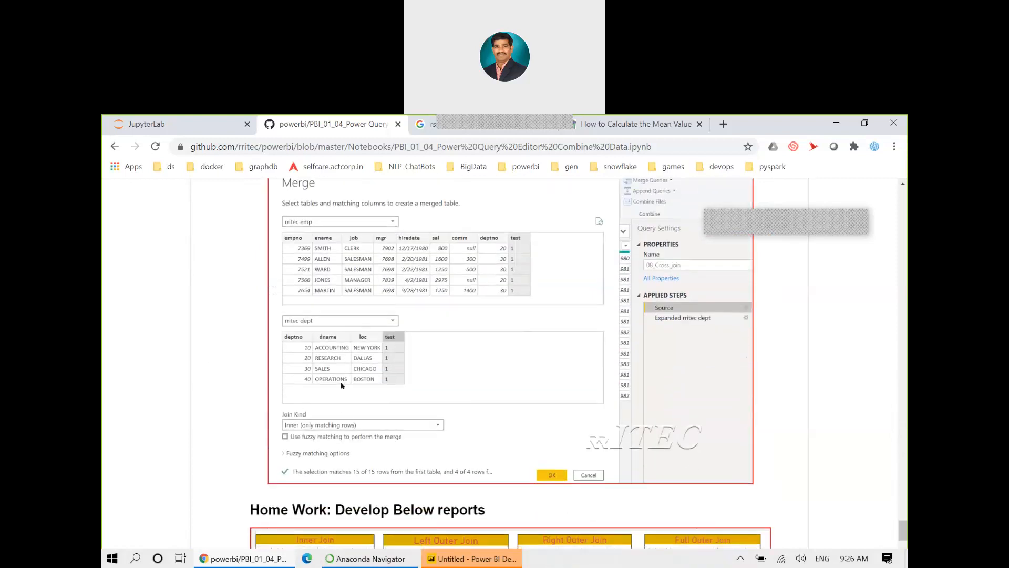
scroll(342, 417, down, 5)
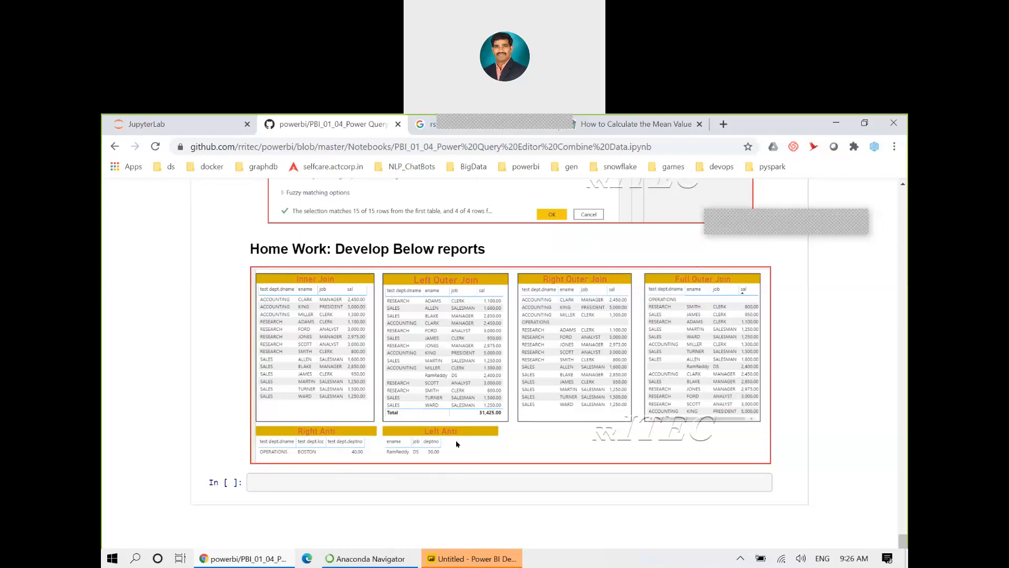
Switch to Power BI Desktop and start a new data connection with SQL Server database as the source.
click(472, 559)
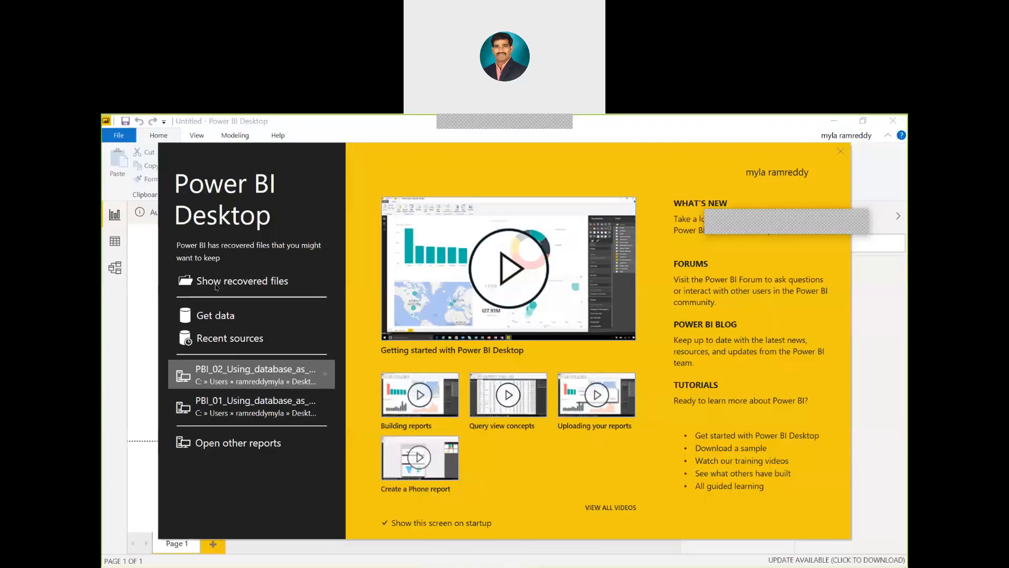
click(213, 313)
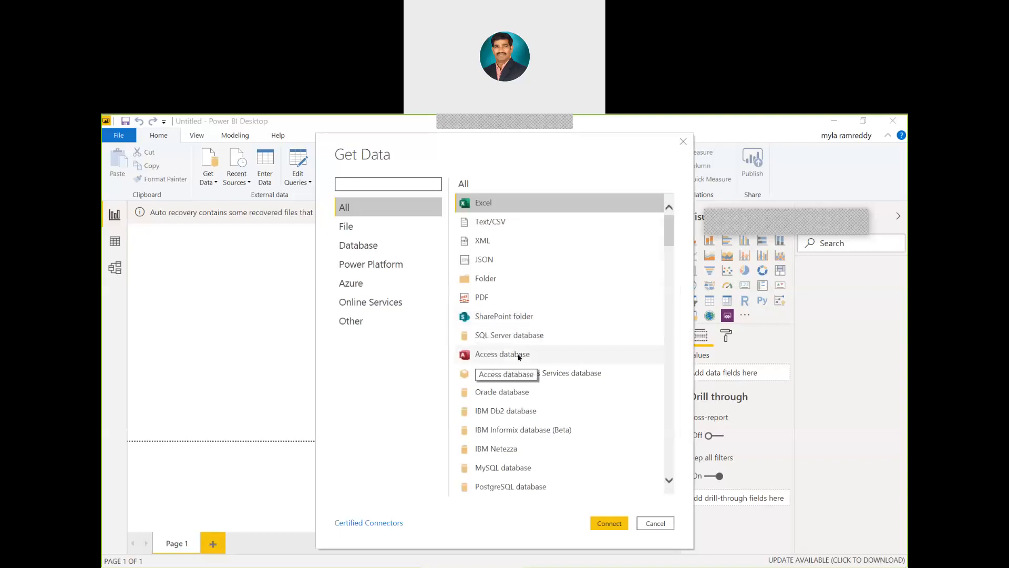
click(518, 357)
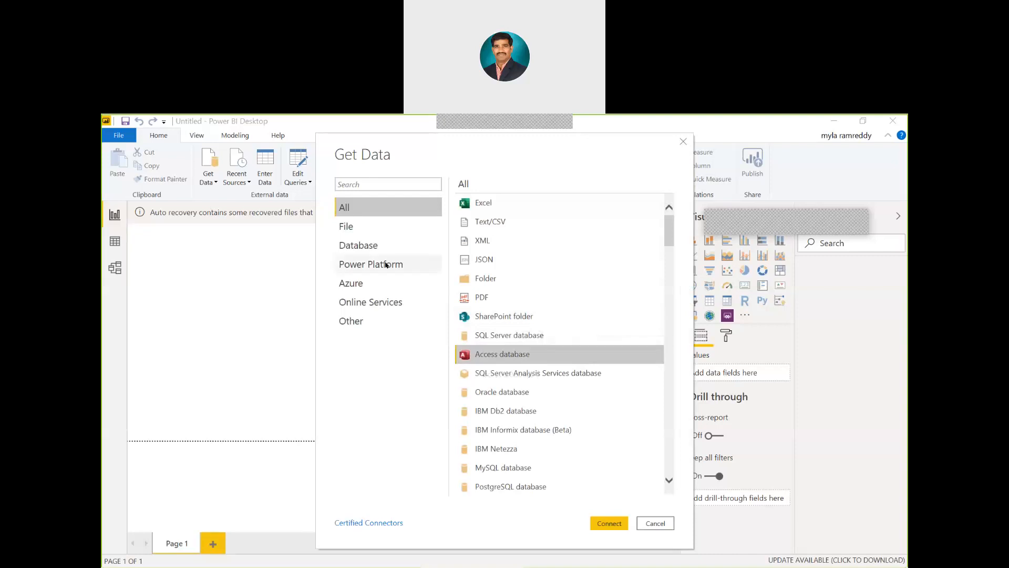
click(510, 335)
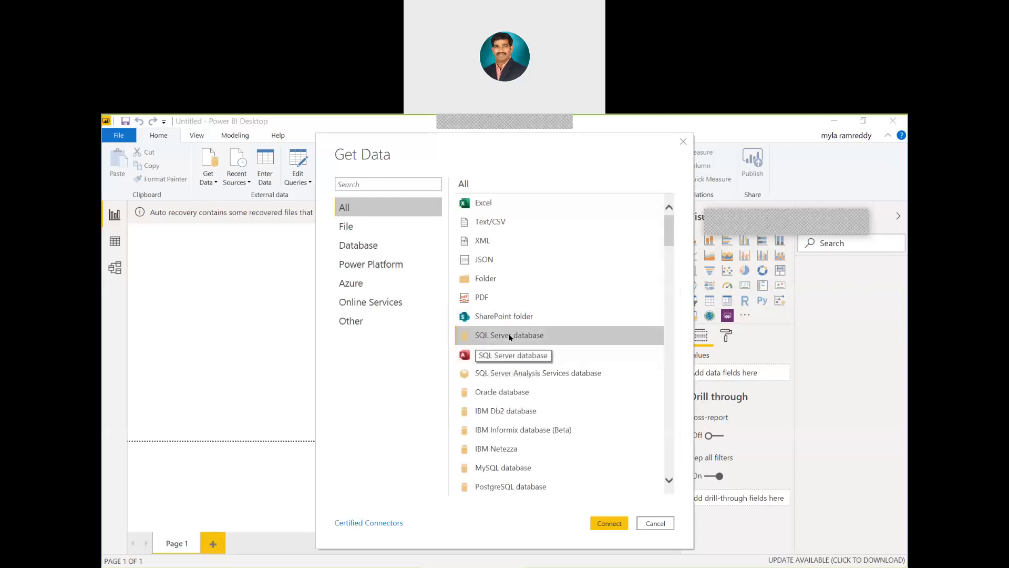
click(603, 524)
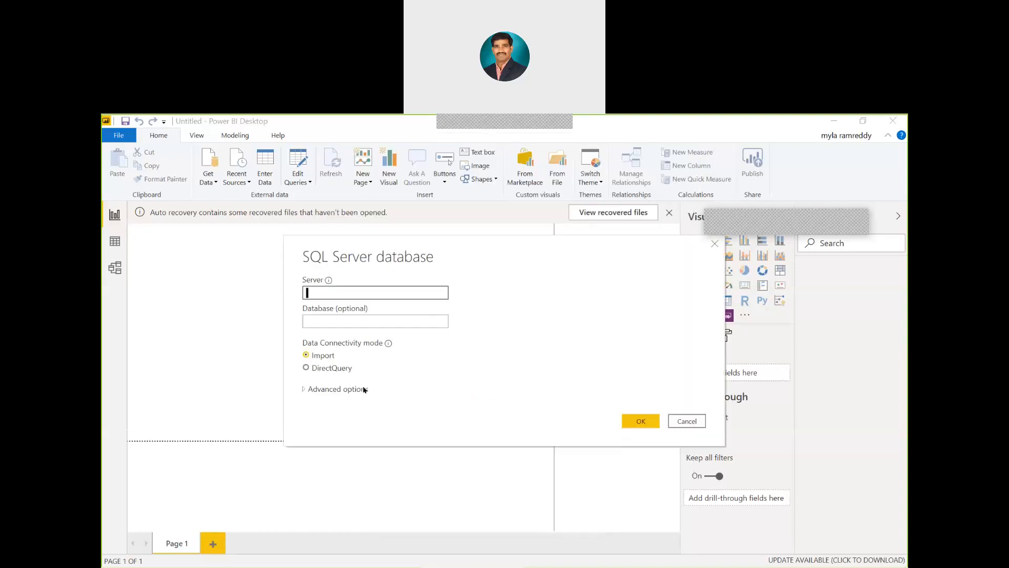
Connect to the rritecdb database on the server localhost.
text(localhost)
key(Tab)
text(rritecdb)
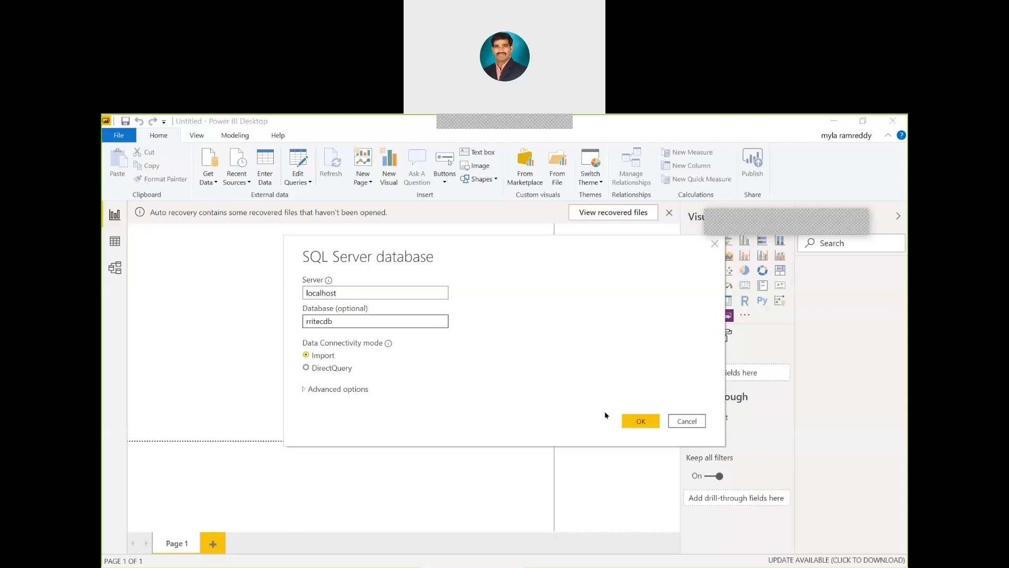
click(627, 425)
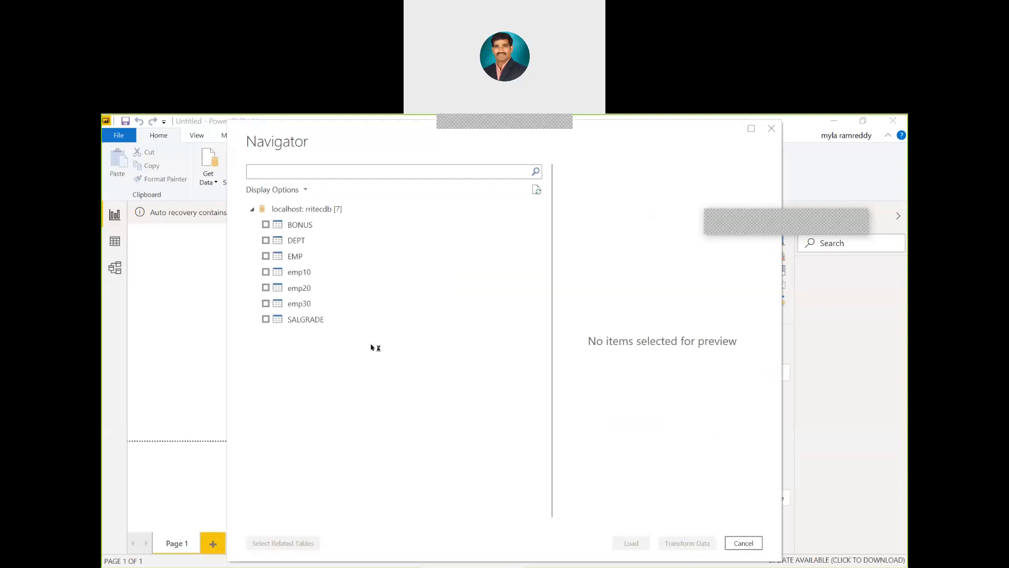
Select the EMP and DEPT tables and bring them into Power Query Editor for transformation.
click(265, 256)
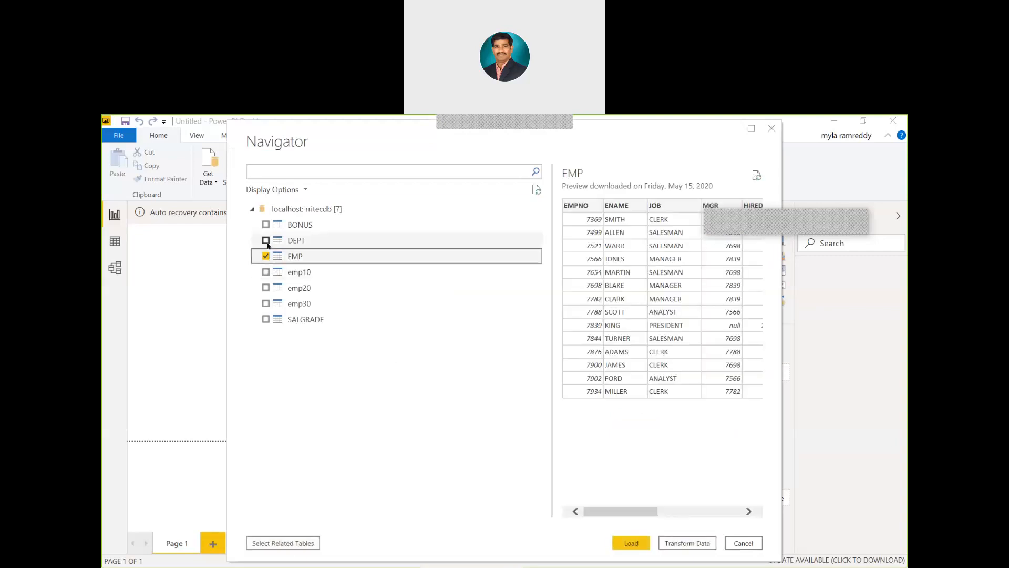
click(266, 240)
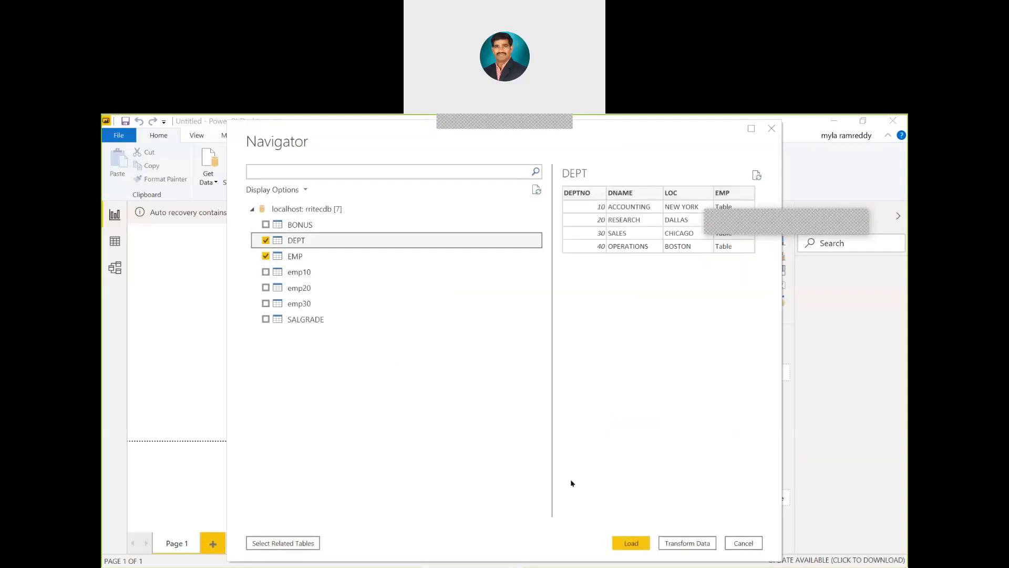
click(686, 542)
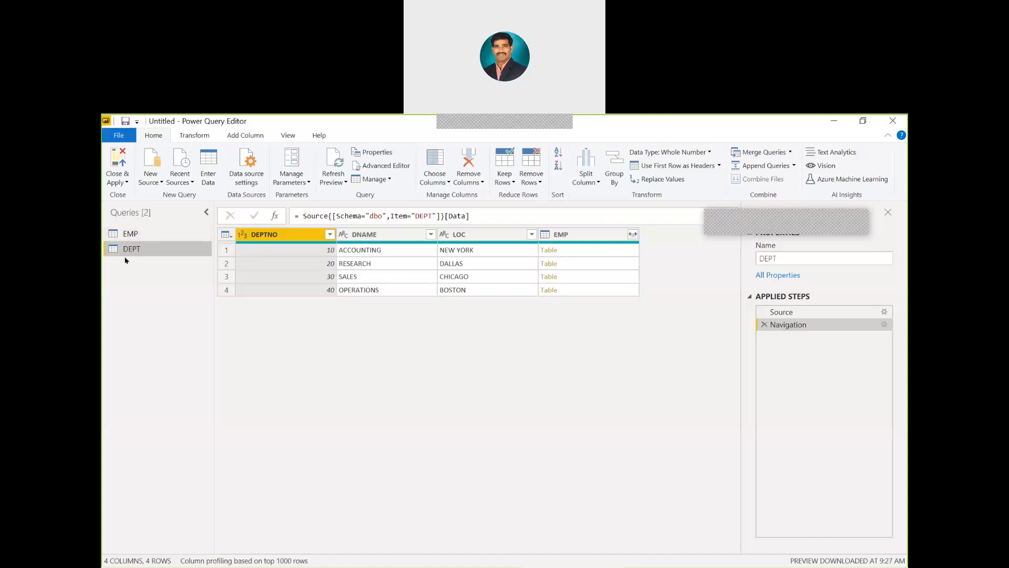
click(758, 155)
click(784, 154)
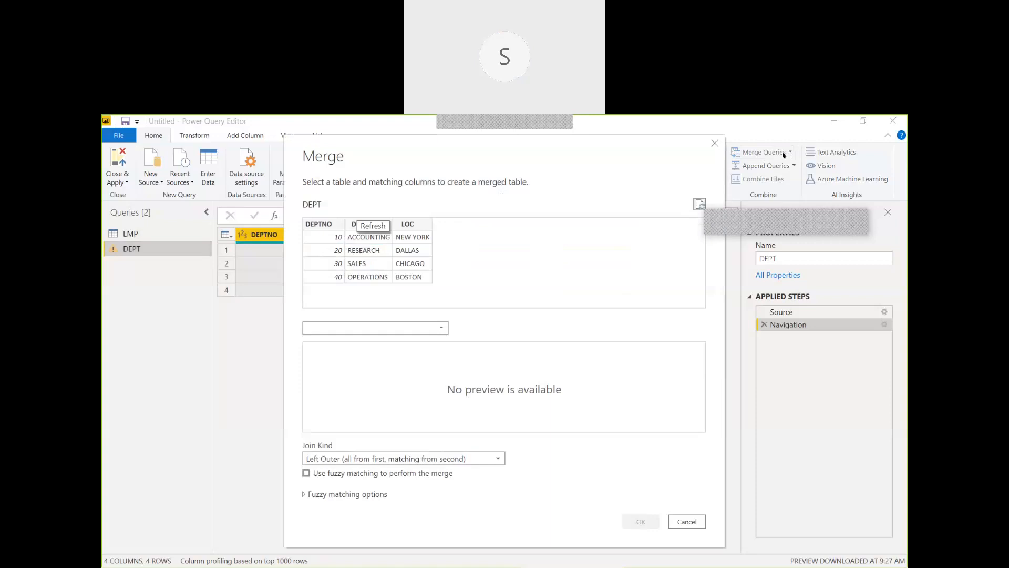
click(715, 143)
Start a merge as a new query with DEPT as the first table and EMP as the second.
click(790, 152)
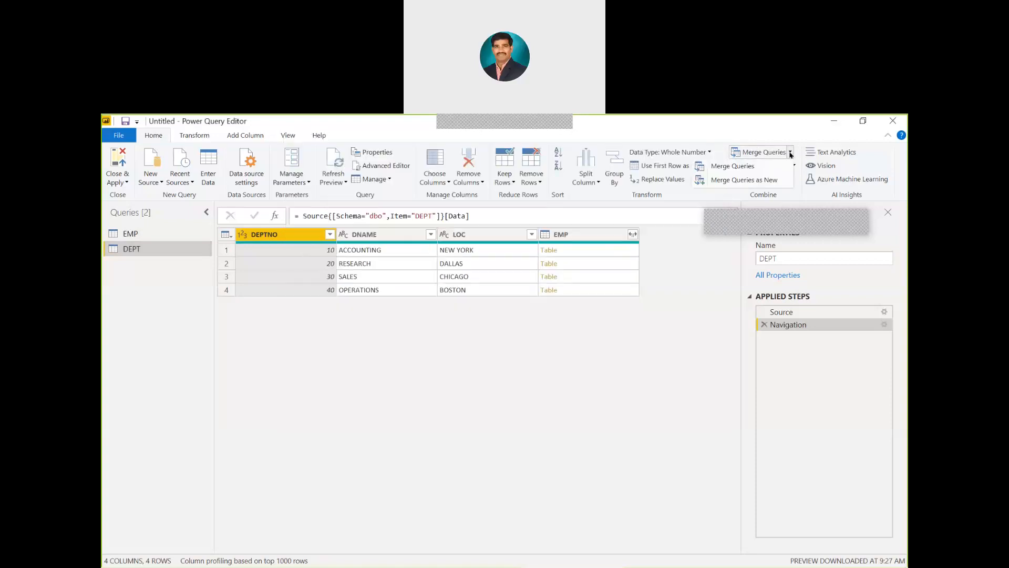
click(767, 181)
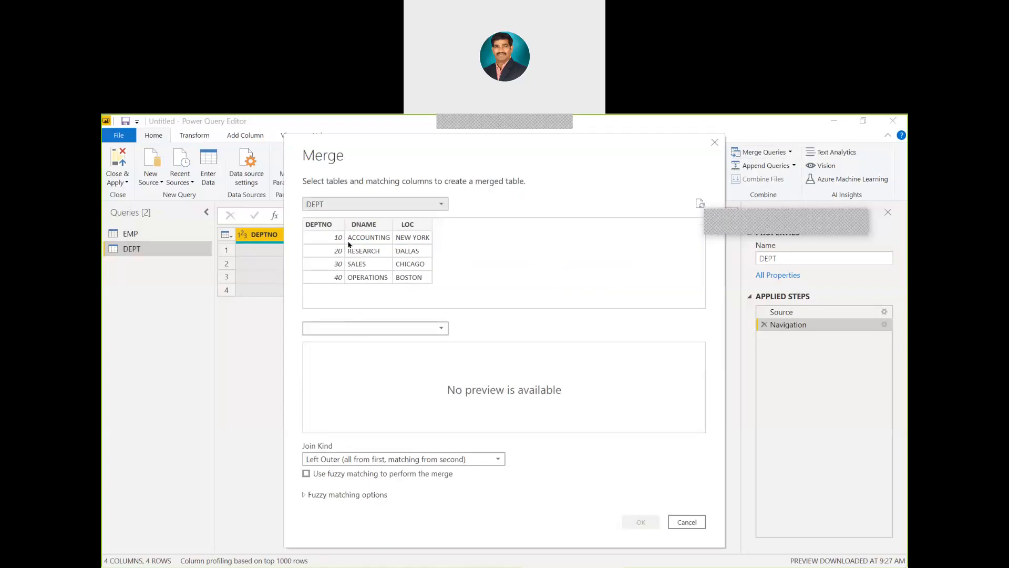
click(357, 330)
click(322, 353)
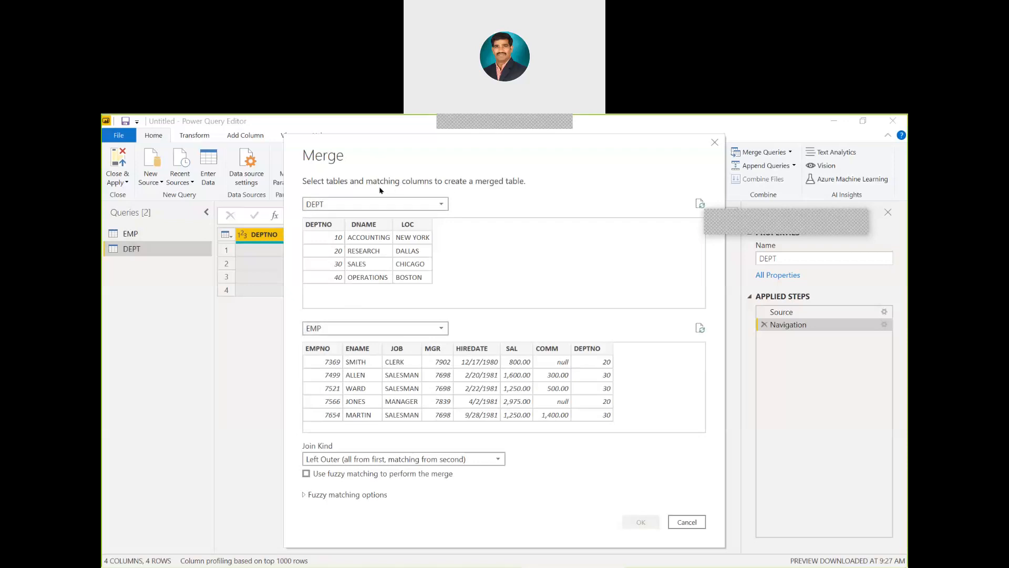
Match DEPT and EMP on their DEPTNO columns and create the merged query with the Inner (only matching rows) join kind.
click(322, 225)
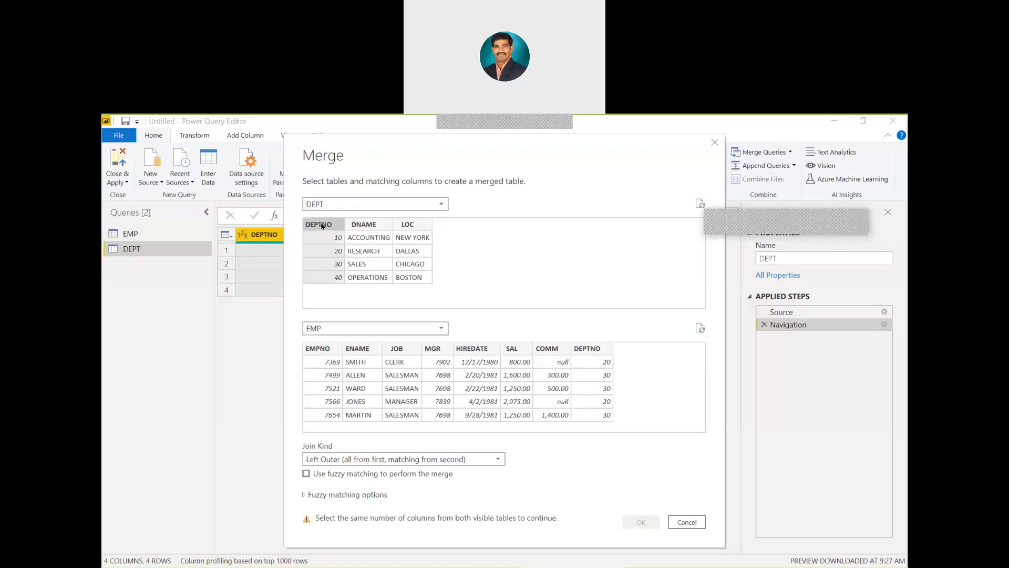
click(586, 348)
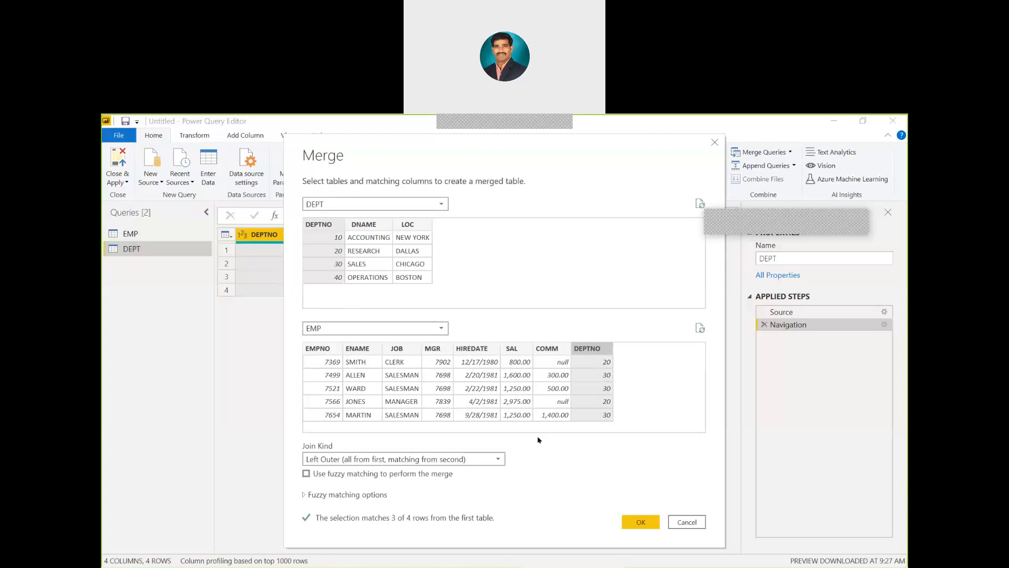
click(467, 459)
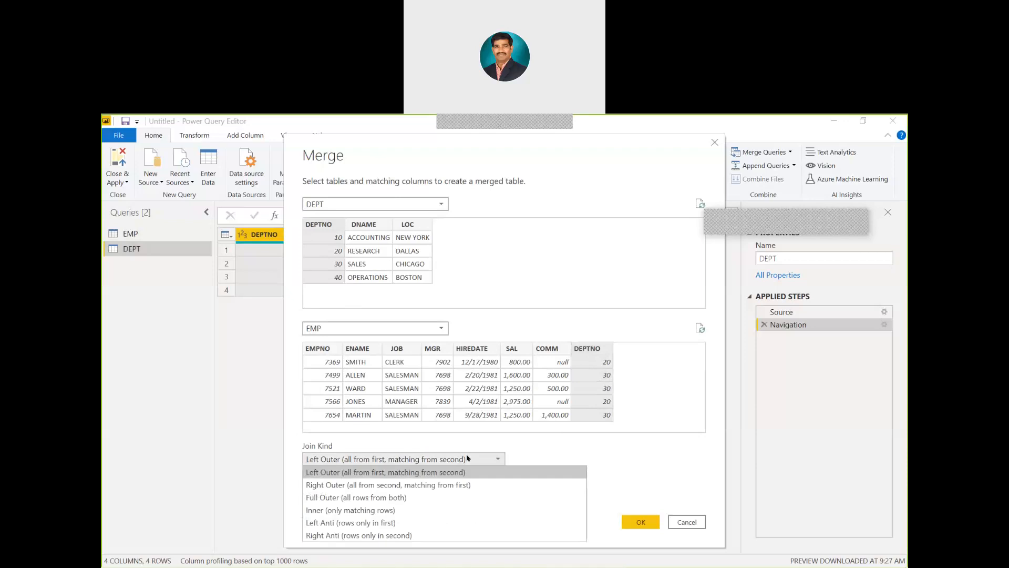
click(366, 511)
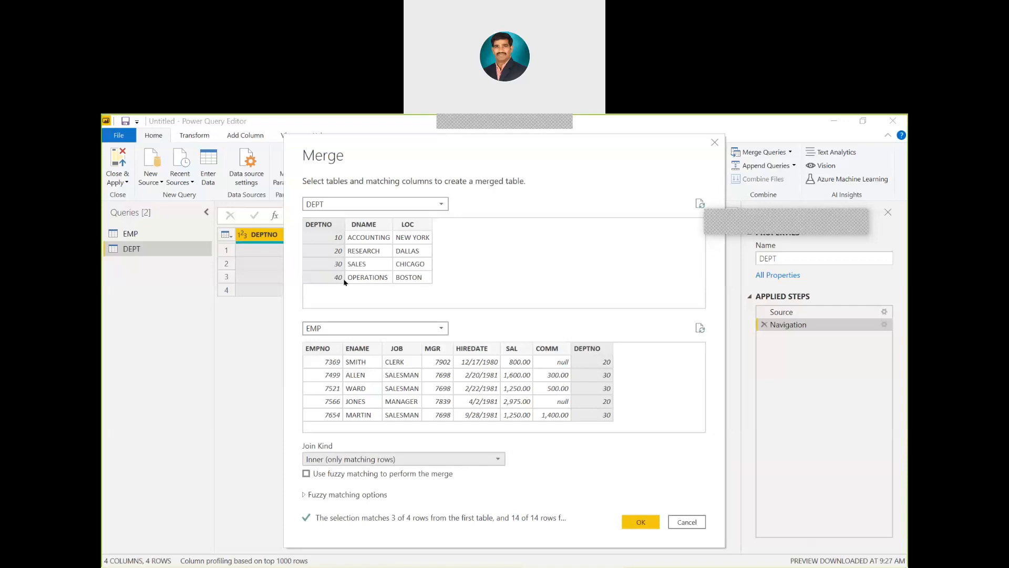
click(638, 521)
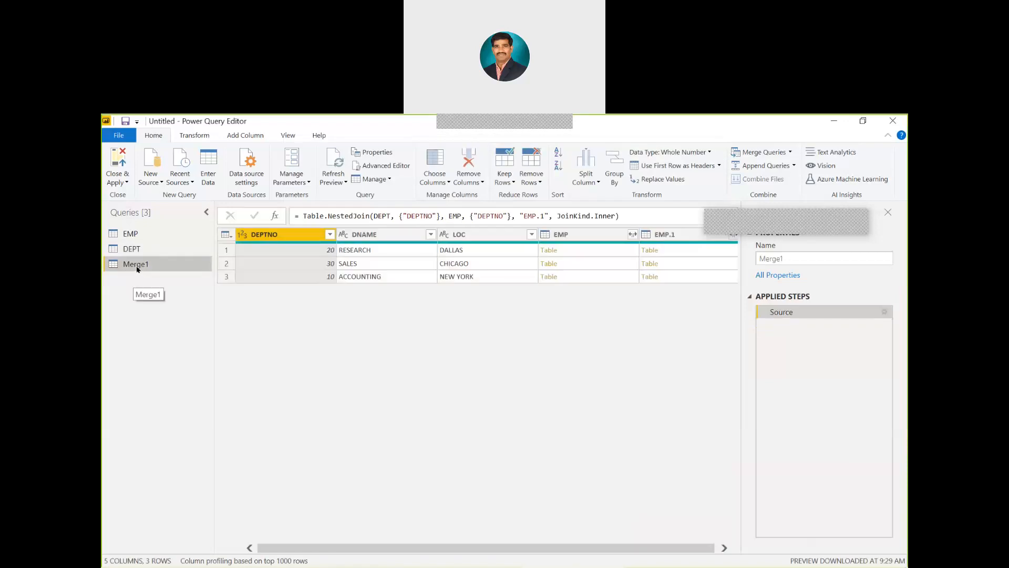
Rename the new merged query as Q01_Inner_join.
right_click(136, 268)
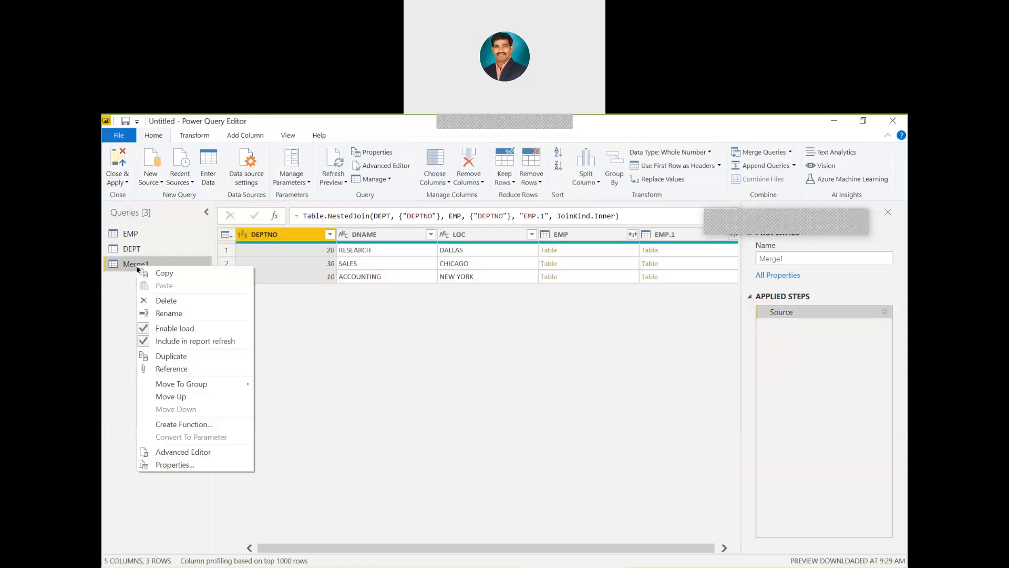
click(178, 312)
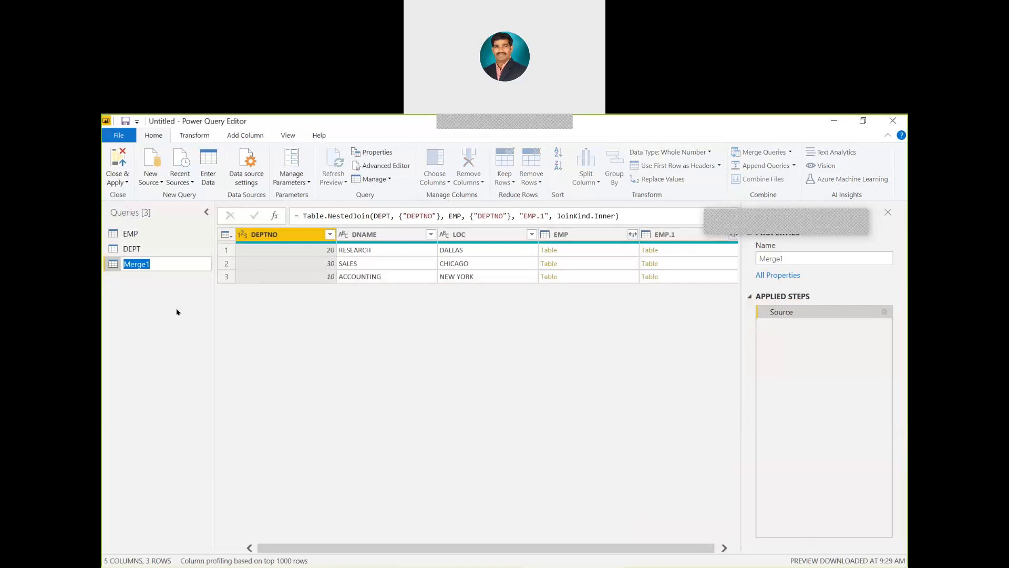
text(Q01_Inner_join)
key(Return)
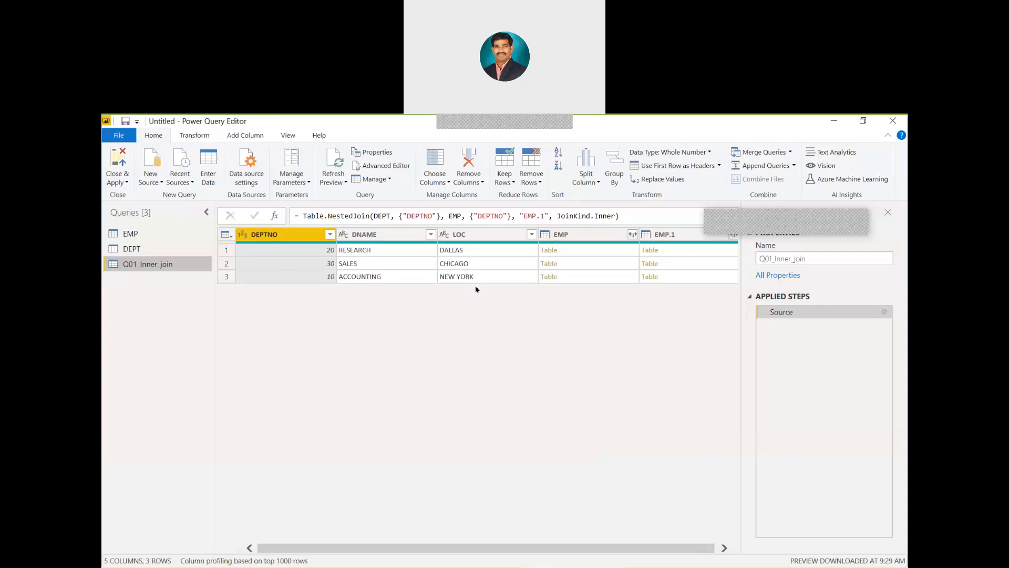
Remove the EMP column from Q01_Inner_join and expand EMP.1 into all its columns, with the original column name as prefix.
click(736, 217)
drag(737, 217, 734, 187)
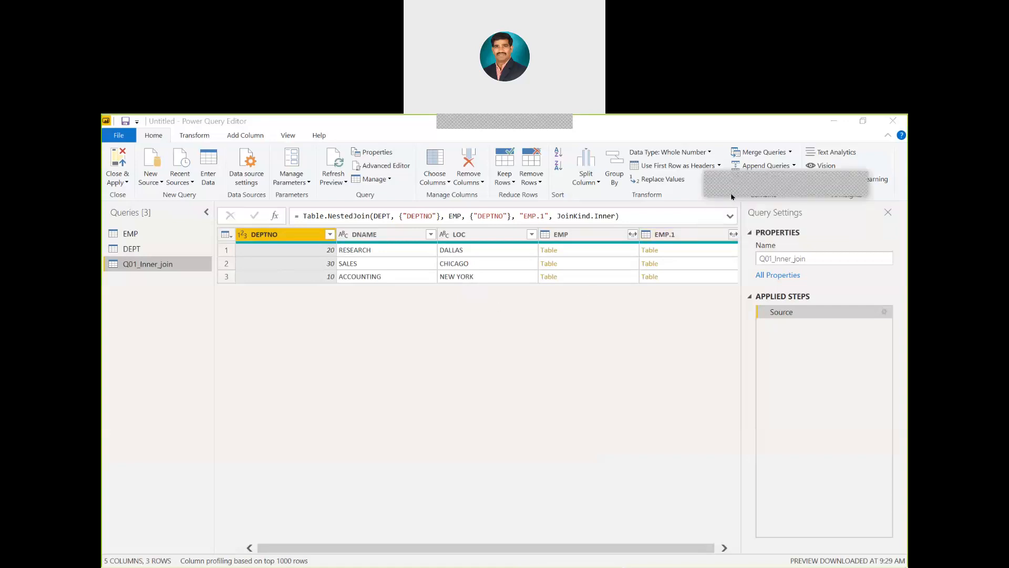
mouse_move(686, 246)
click(581, 235)
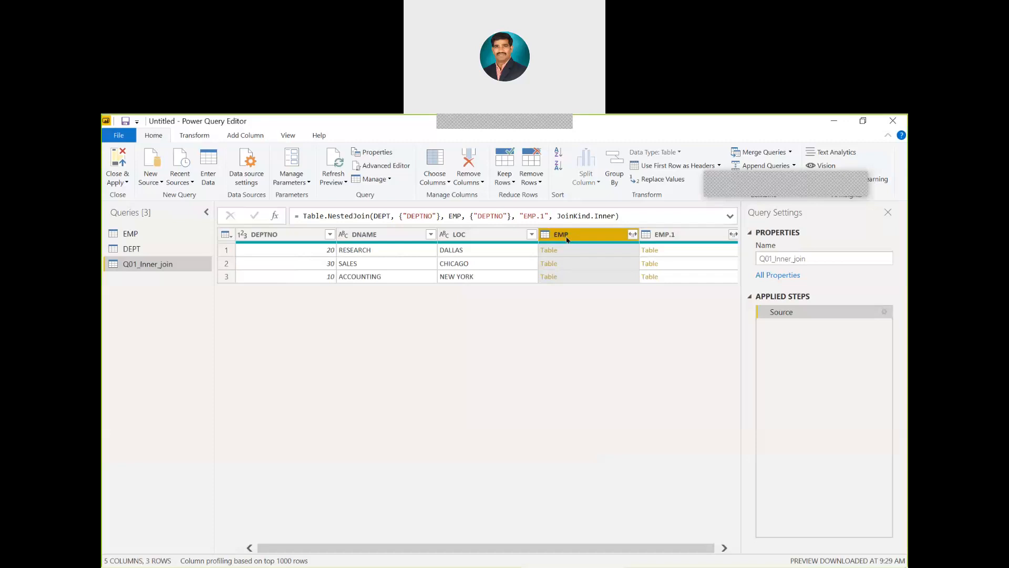
right_click(568, 240)
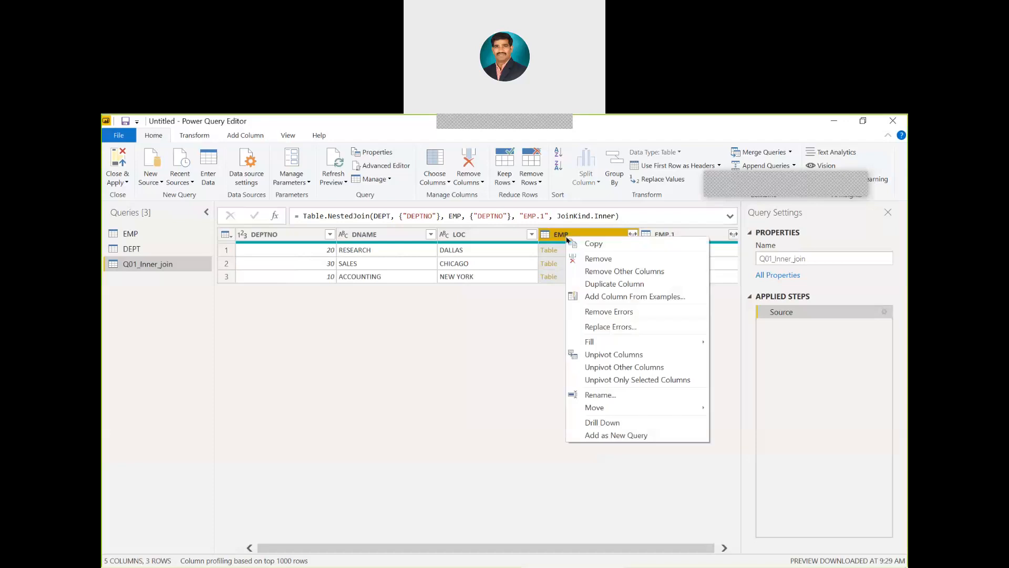
click(610, 263)
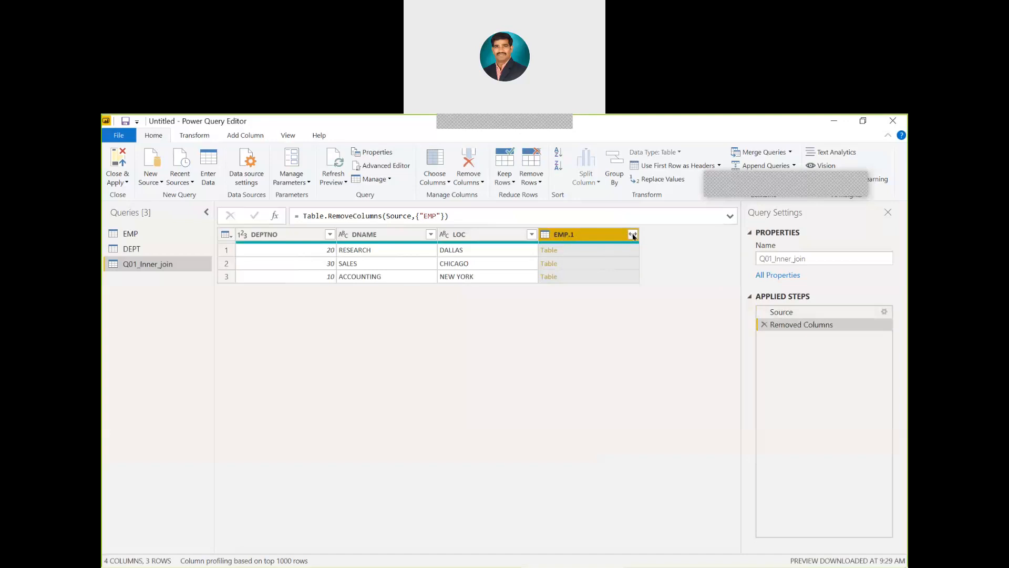
click(633, 236)
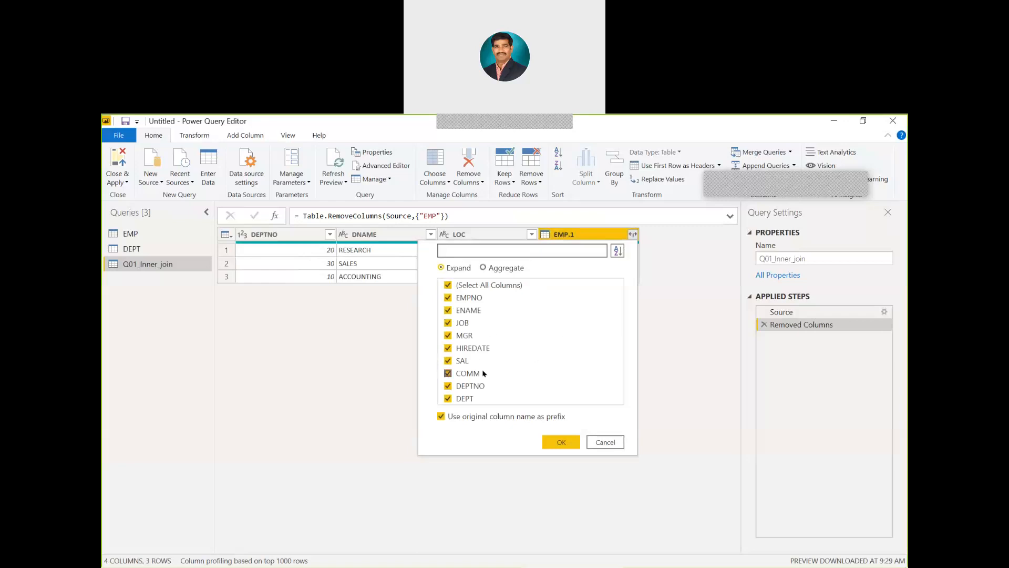
click(560, 440)
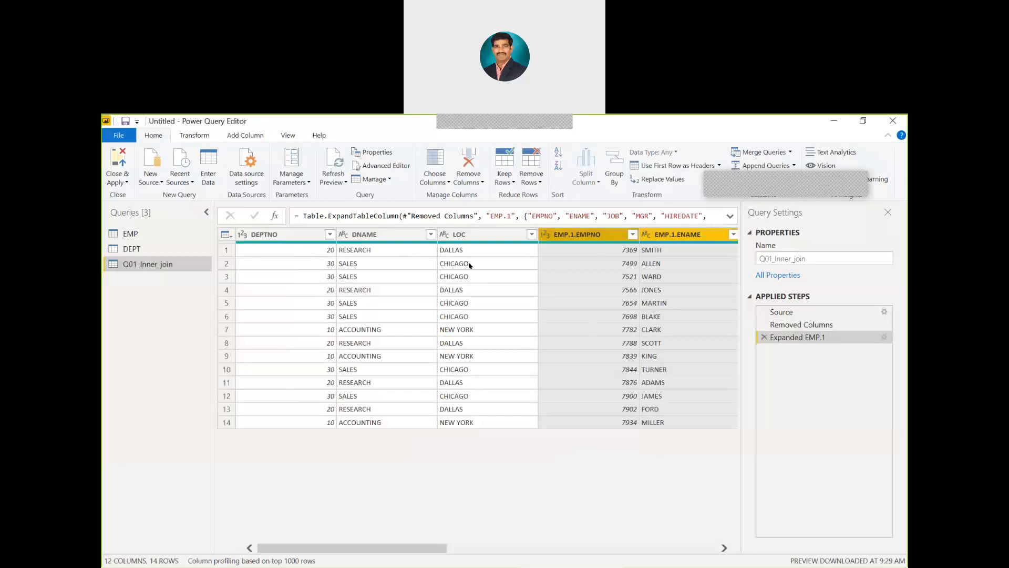
Examine the columns and rows of the expanded inner join result, from the DEPT fields across to the EMP.1 fields.
key(Right)
key(Right)
key(Right)
key(Right)
key(Right)
key(Right)
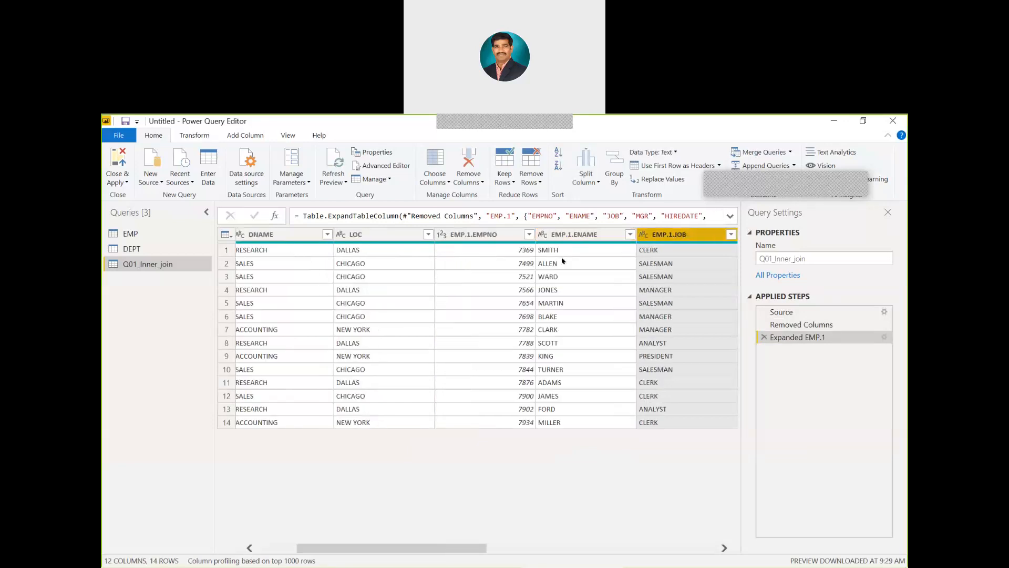
key(Right)
key(Right)
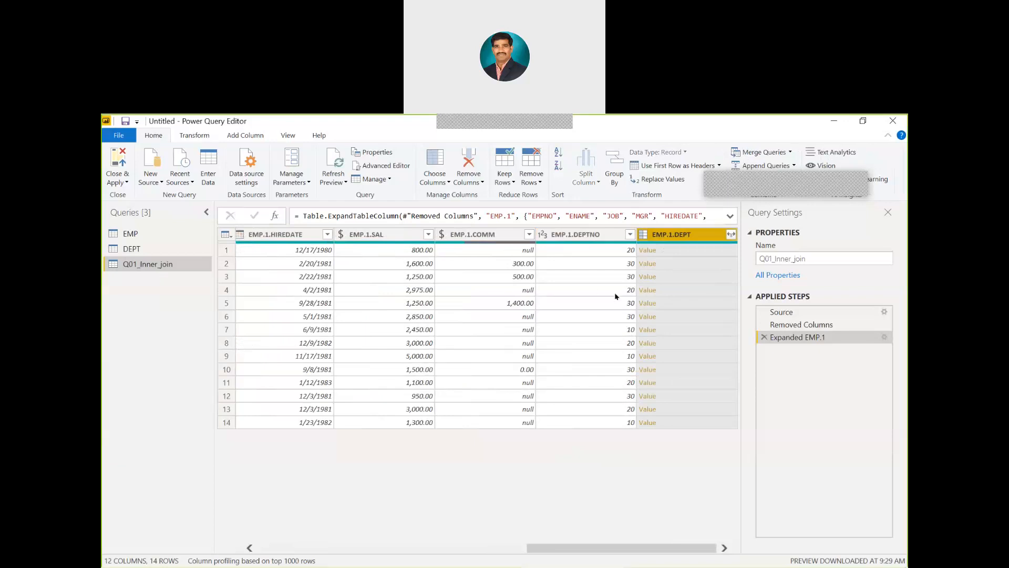
key(Left)
key(Left)
key(Left)
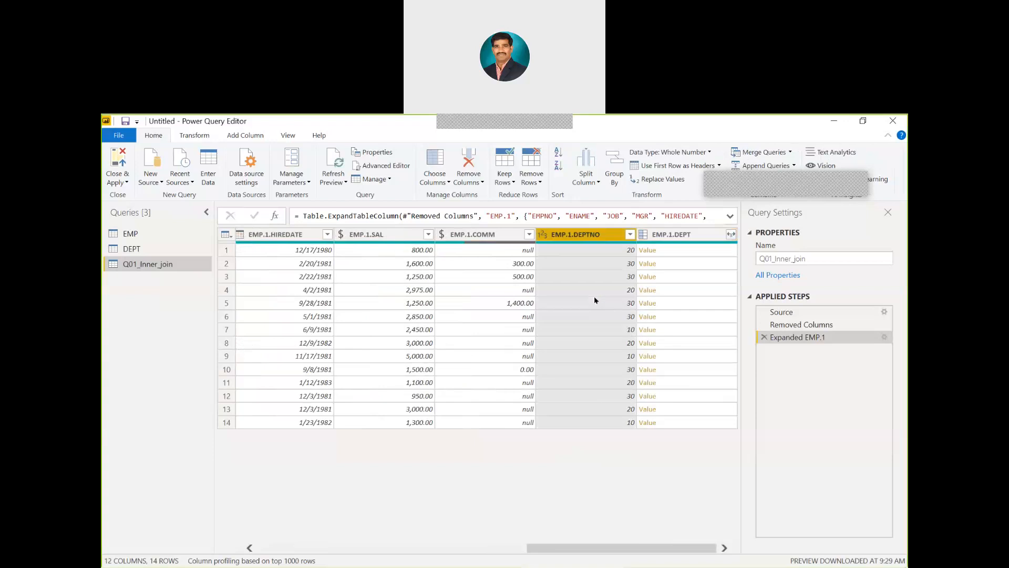
key(Home)
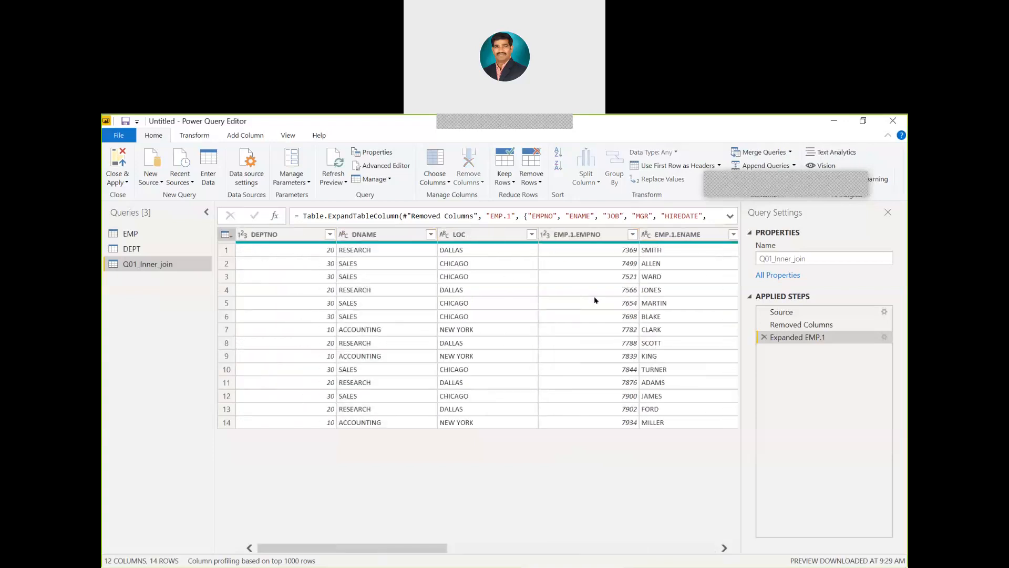
key(Right)
key(Right)
key(Right)
key(Right)
key(Right)
key(Right)
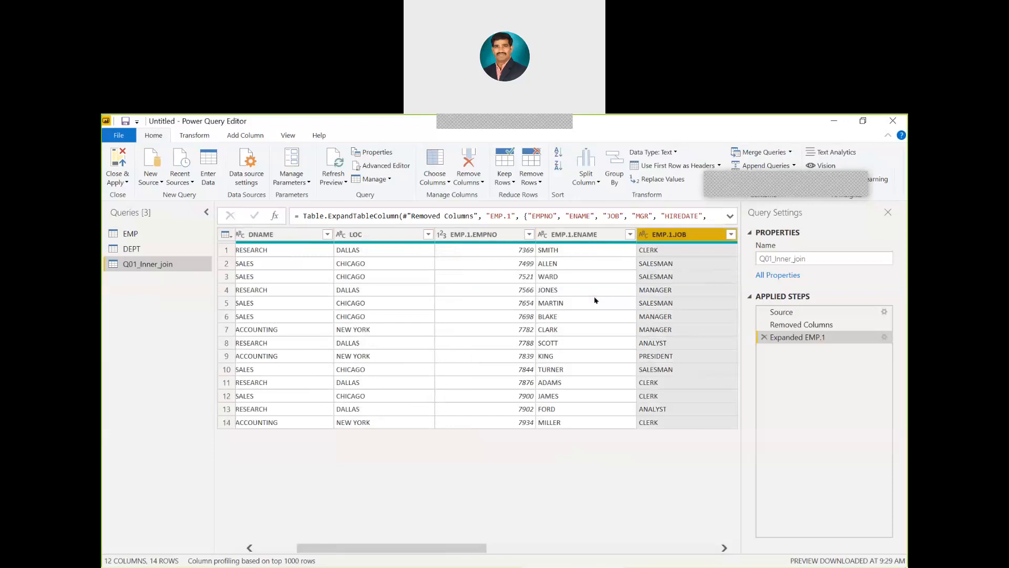
key(Right)
key(Right)
key(Right)
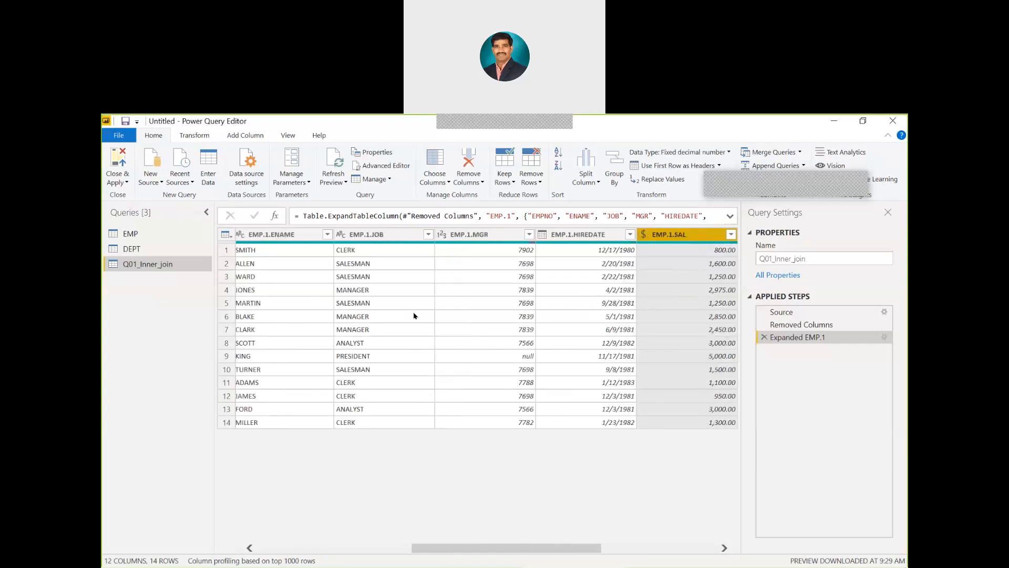
Apply the queries to the report and build a table visual from Q01_Inner_join with EMP.1.ENAME, EMP.1.JOB and EMP.1.SAL.
click(117, 167)
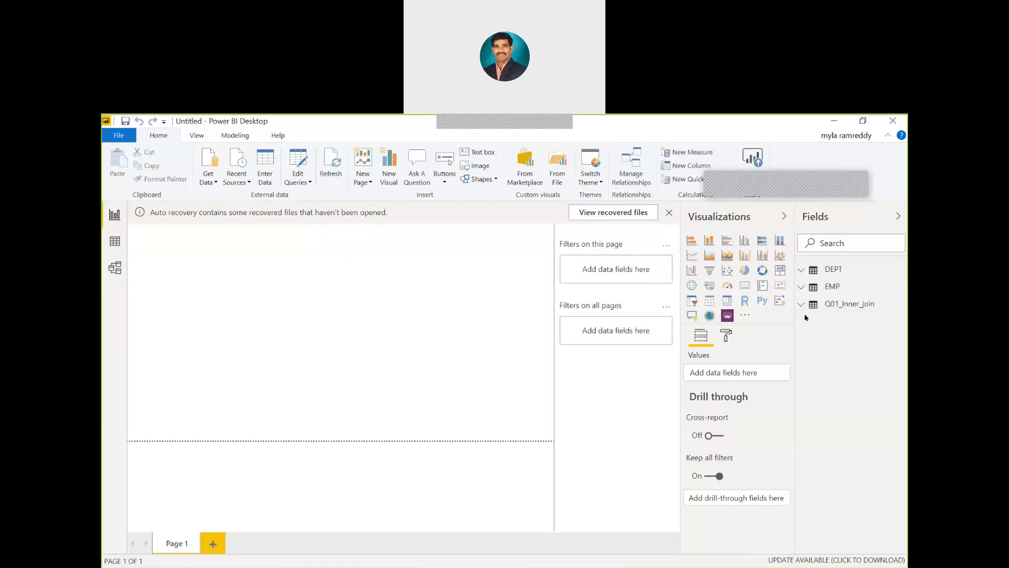
click(800, 305)
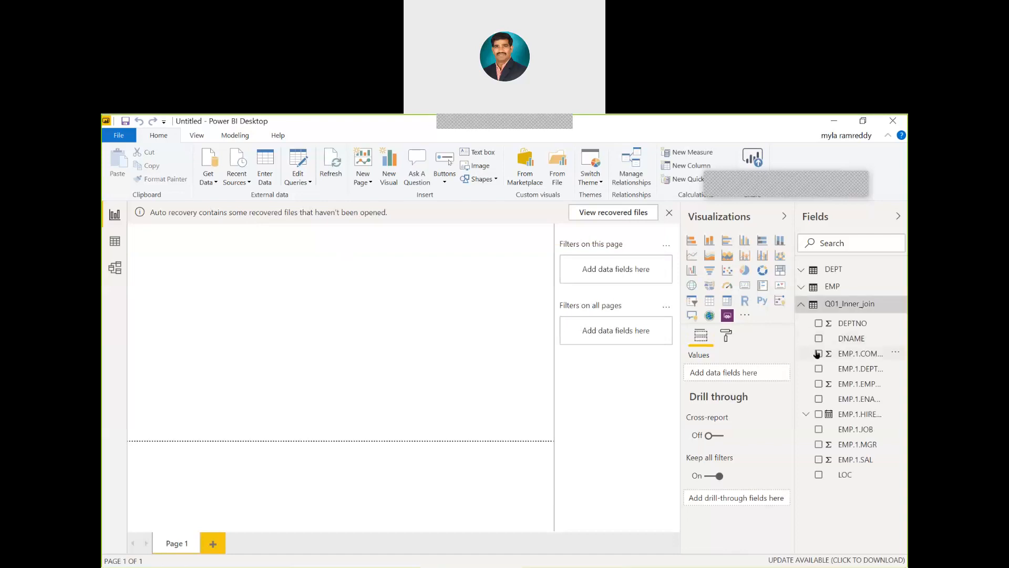
click(819, 399)
click(818, 430)
click(818, 461)
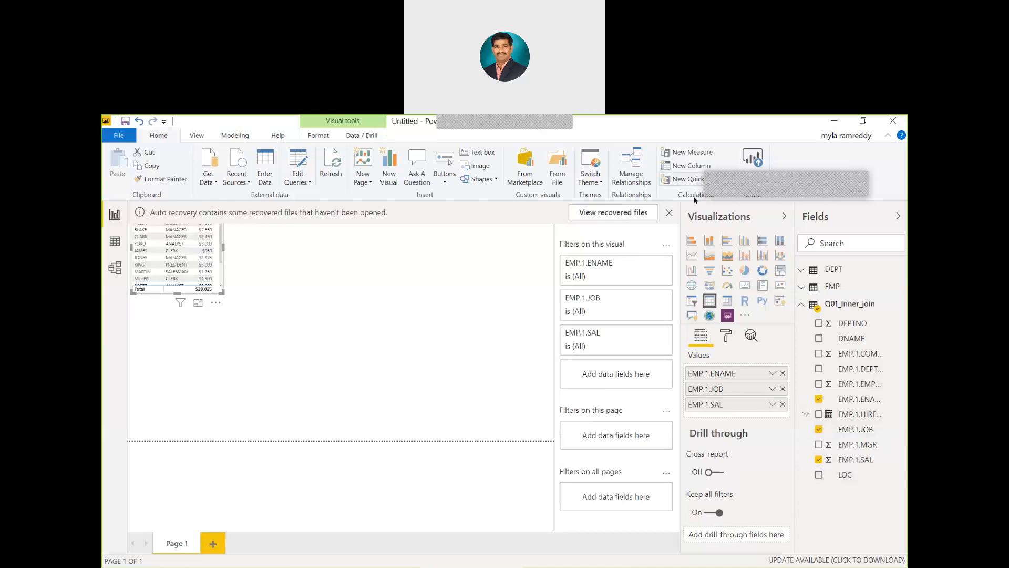
Dismiss the auto-recovery notice with the recovered files removed, and stretch the table visual downward to a height of about 384.
click(669, 213)
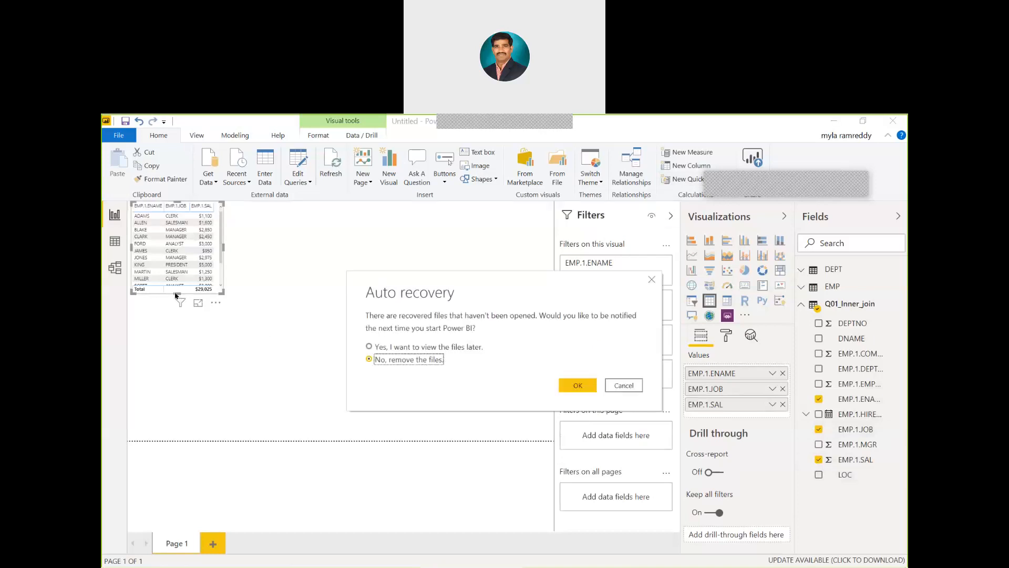
click(596, 387)
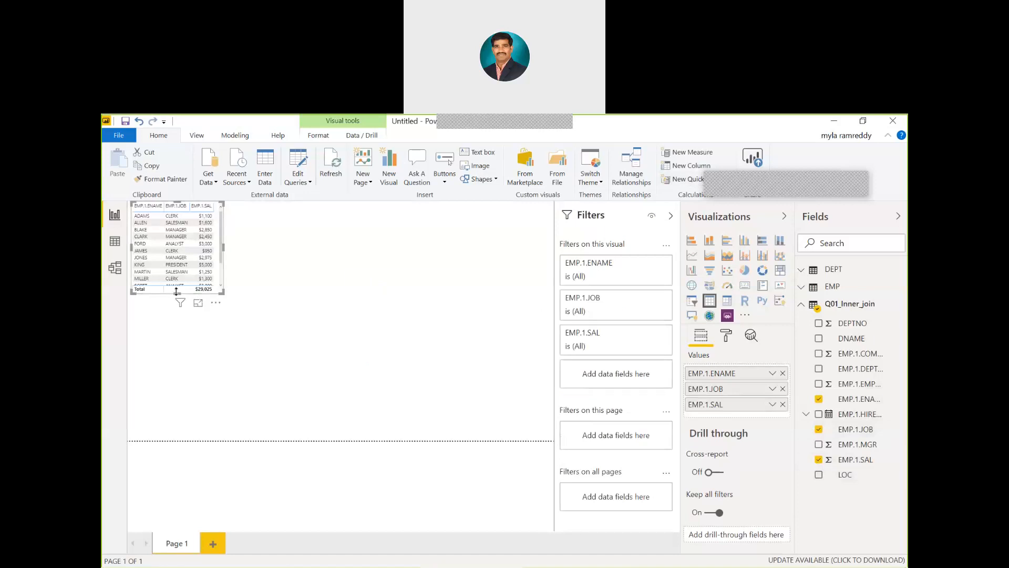
drag(176, 291, 175, 333)
click(176, 333)
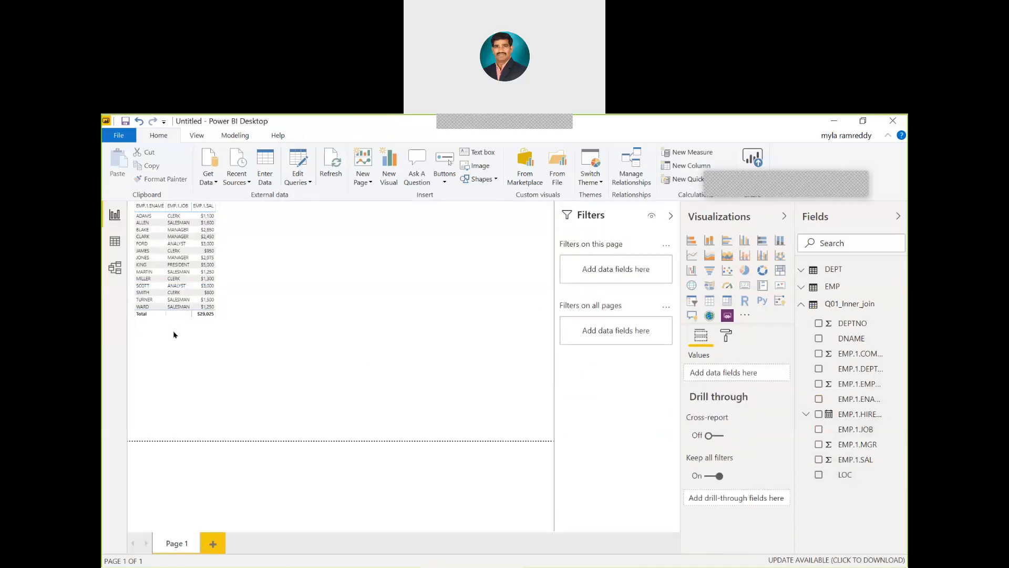
Look through the table visual's field, formatting and analytics options, including its general size settings.
click(153, 209)
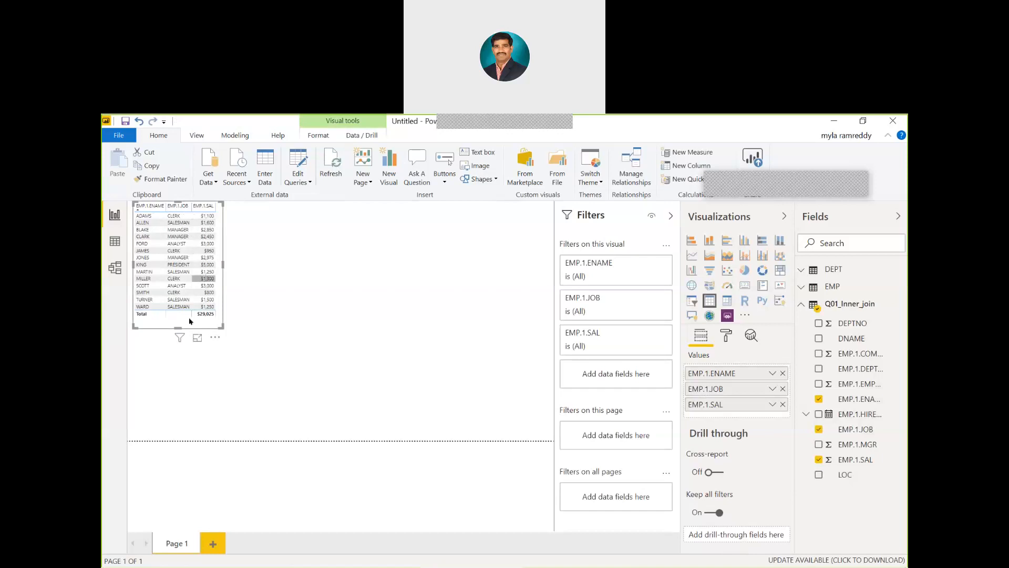
click(727, 339)
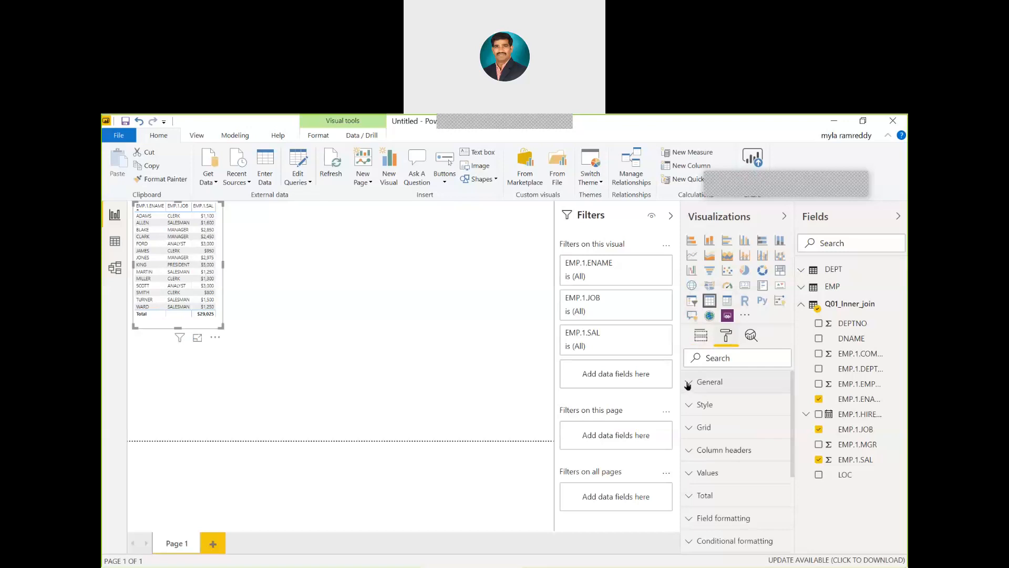
click(688, 384)
scroll(730, 441, down, 3)
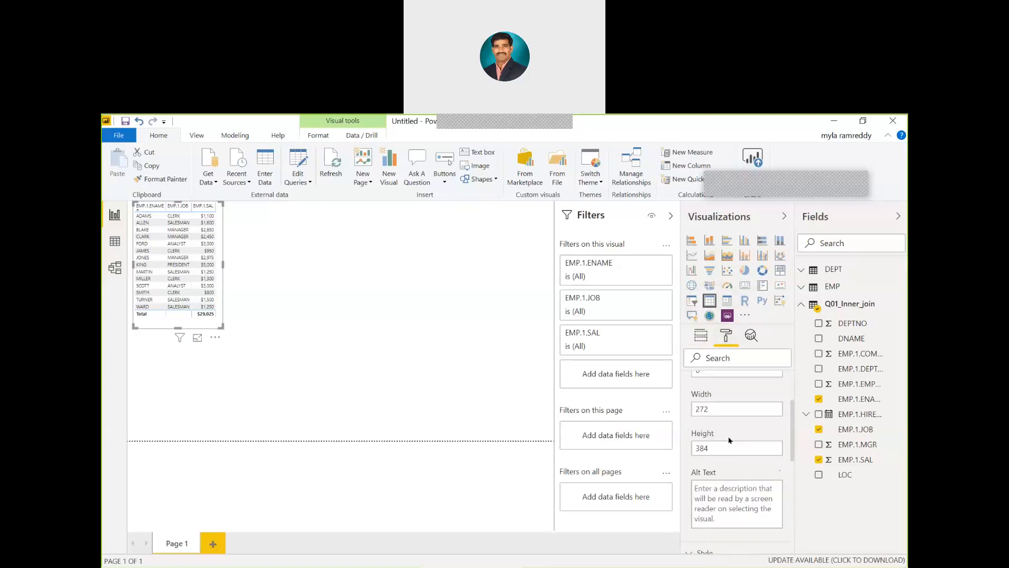
scroll(726, 431, down, 3)
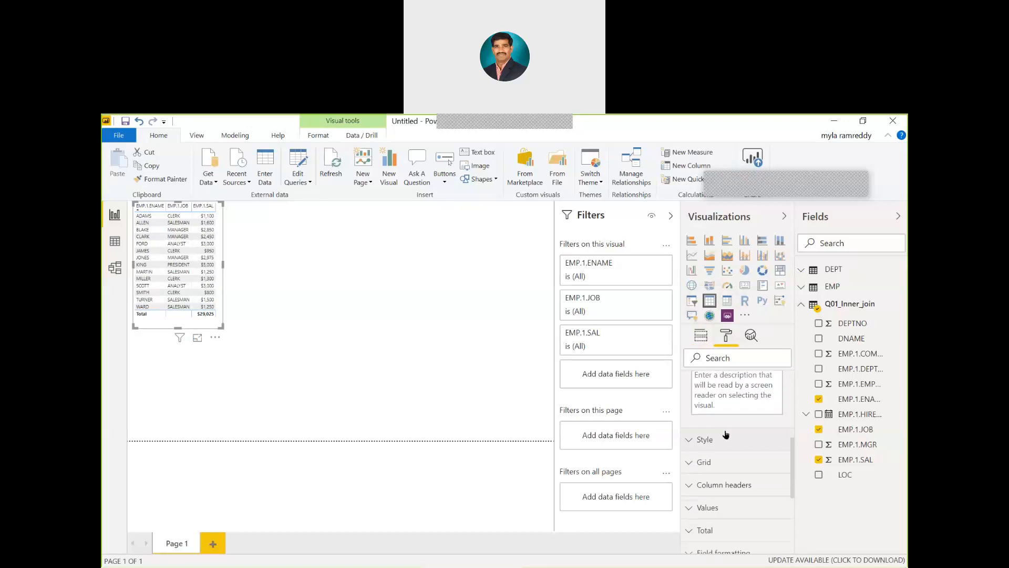
scroll(726, 434, up, 6)
scroll(728, 434, down, 3)
scroll(728, 434, down, 3)
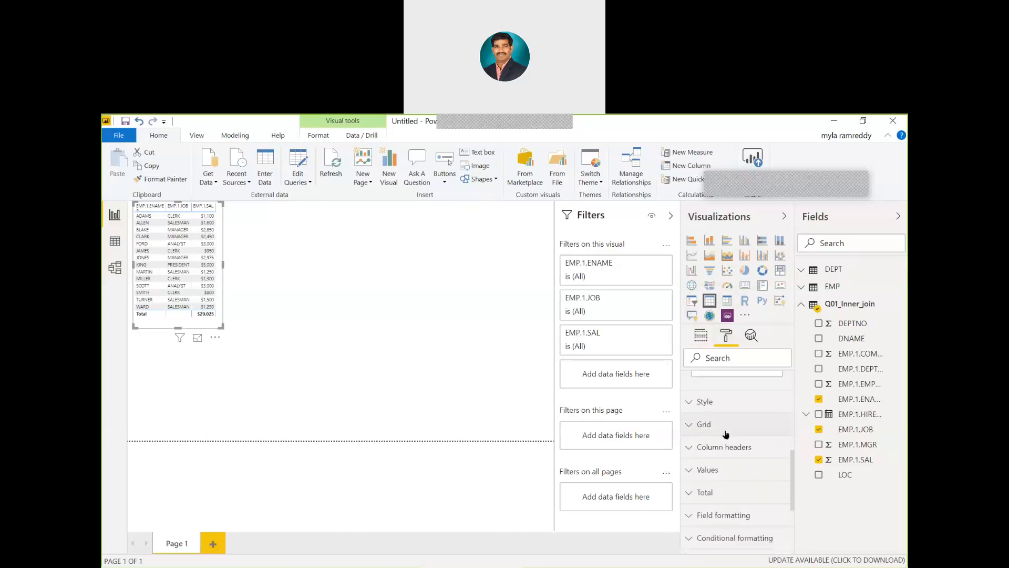
scroll(726, 434, down, 1)
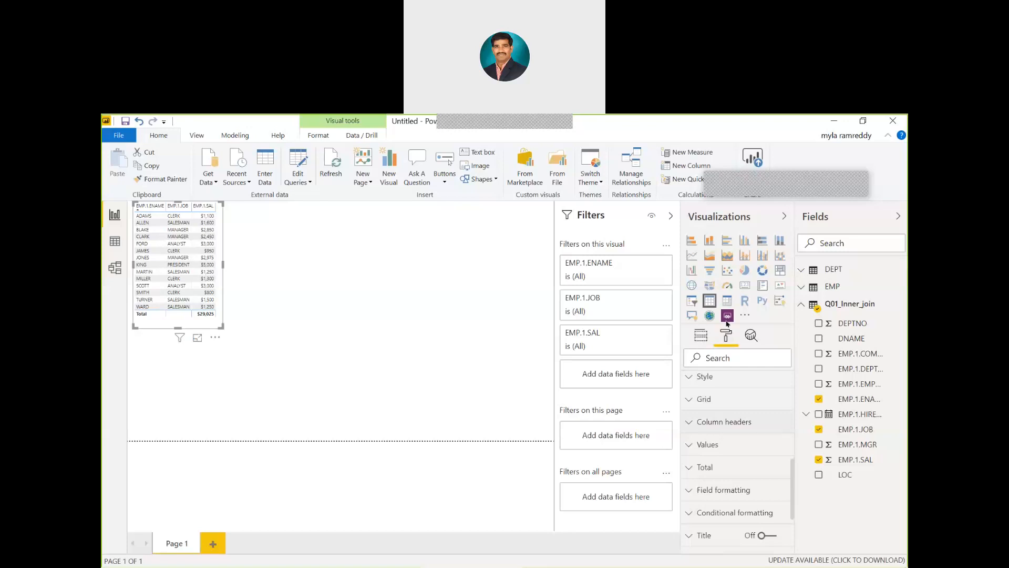
click(701, 339)
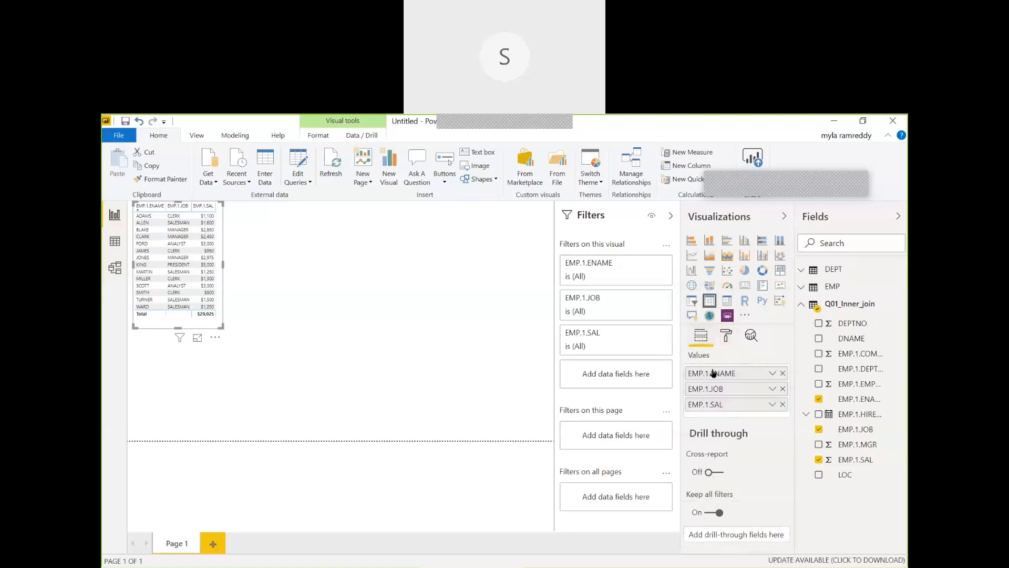
click(727, 337)
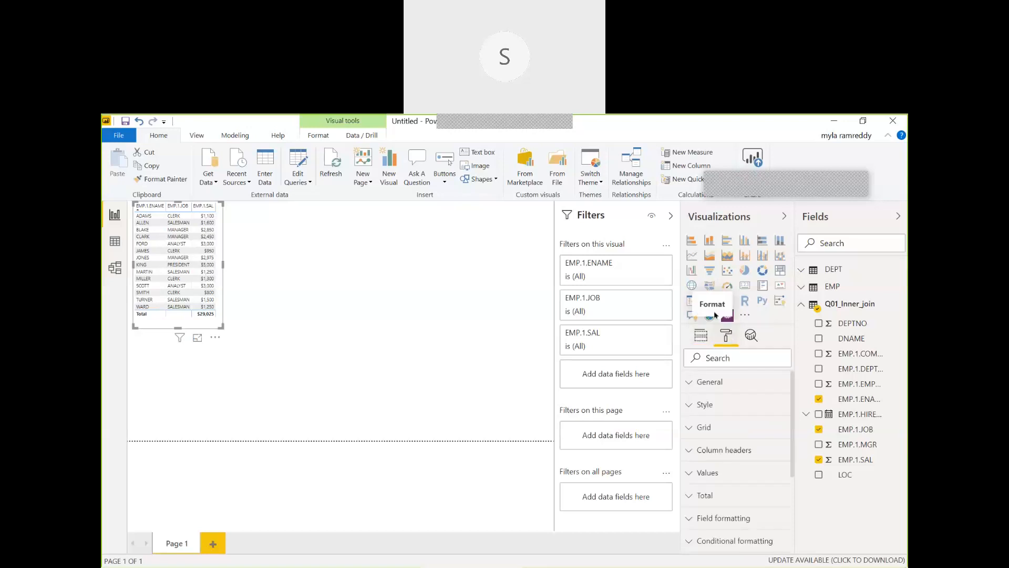
click(752, 337)
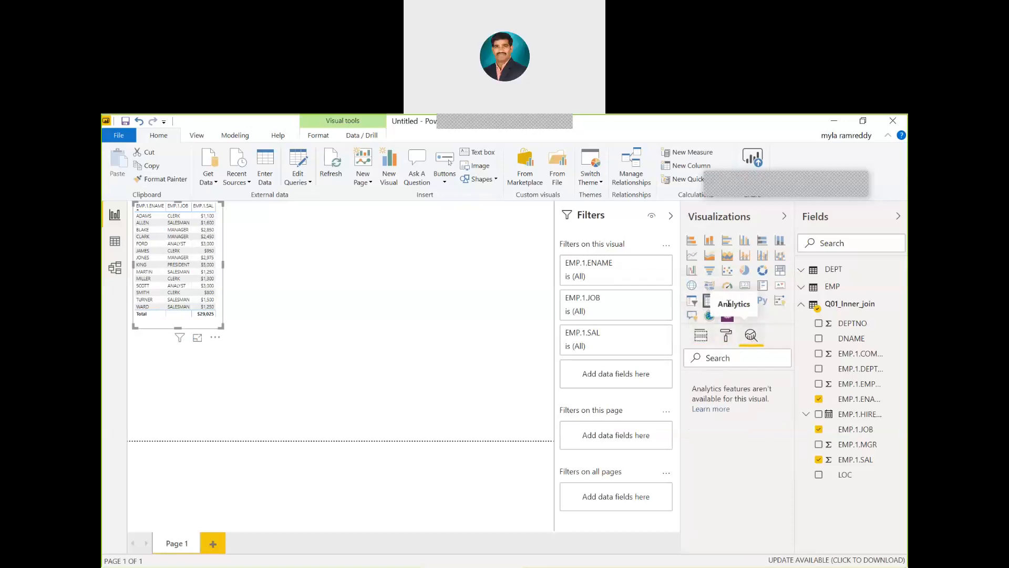
Turn on the title of the table visual and set its text to "Inner Join".
click(728, 336)
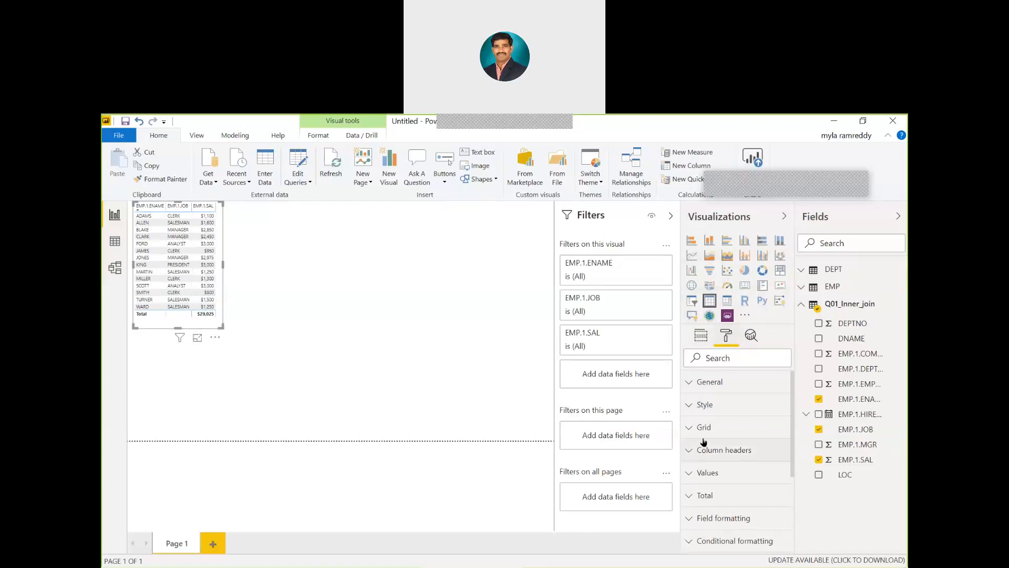
scroll(709, 506, down, 2)
scroll(709, 506, down, 1)
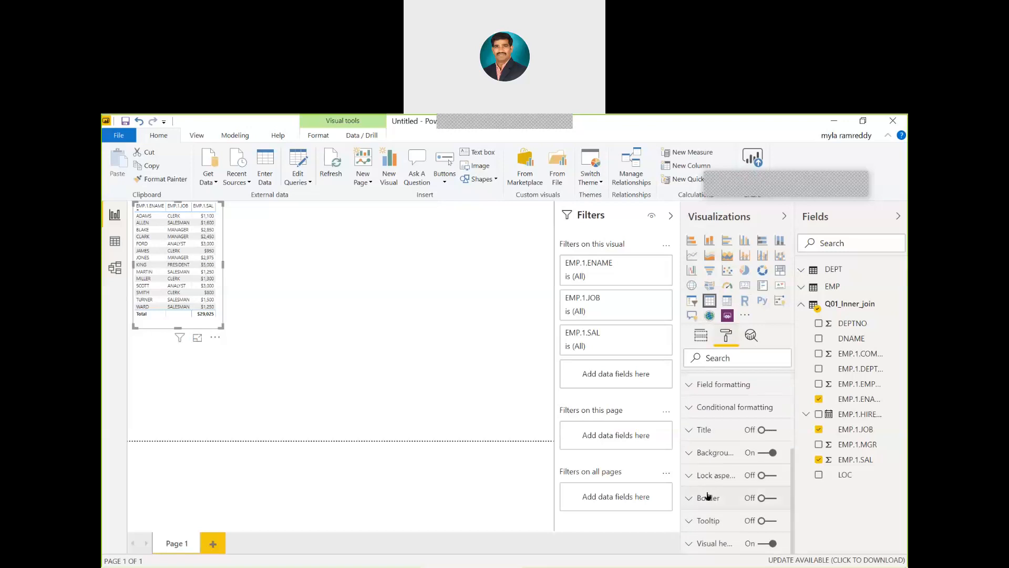
click(771, 430)
click(688, 434)
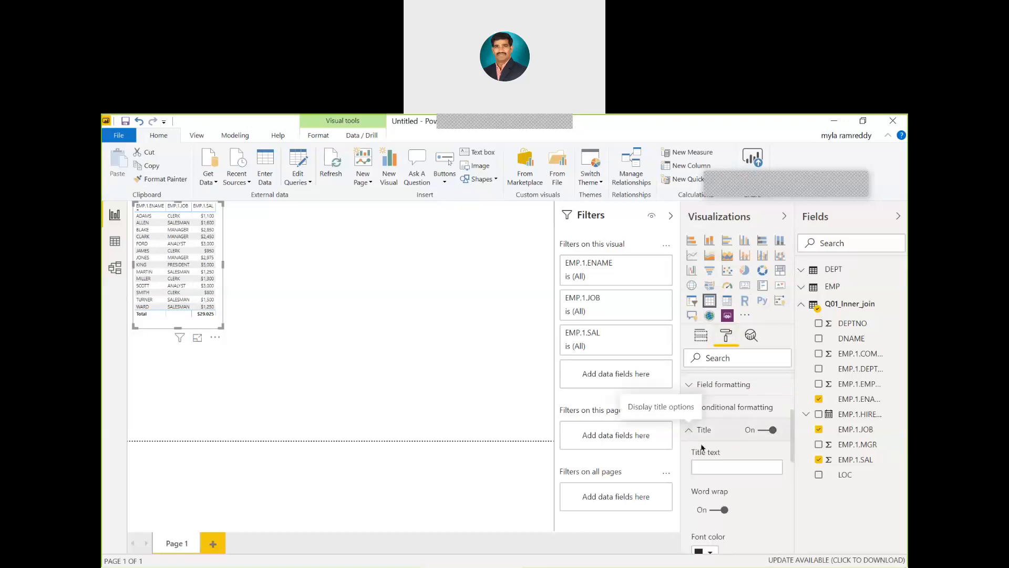
click(708, 463)
text(Inner Join)
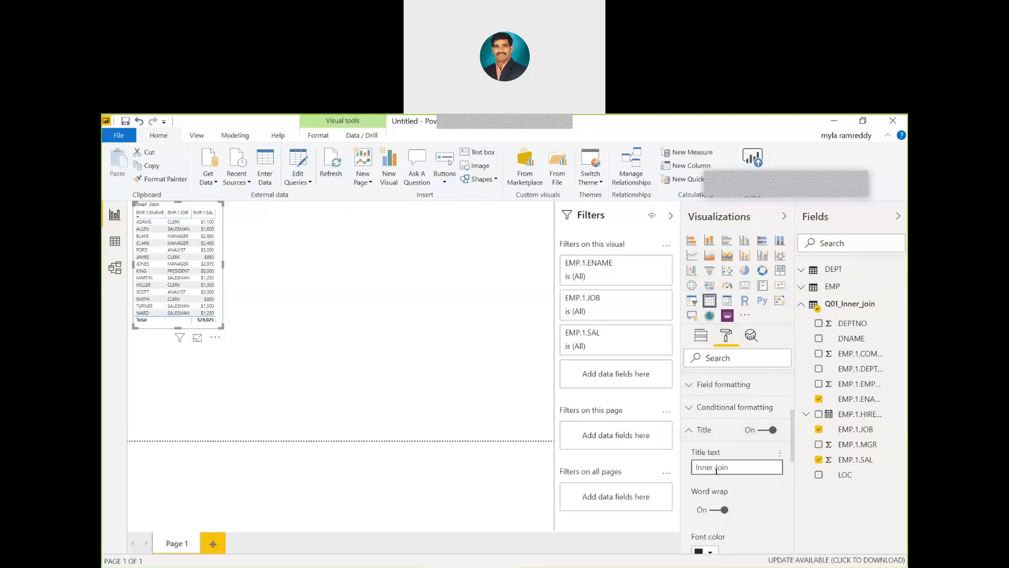
Set the title's font color to the orange theme color and its background to the gold theme color.
scroll(734, 504, down, 2)
click(712, 504)
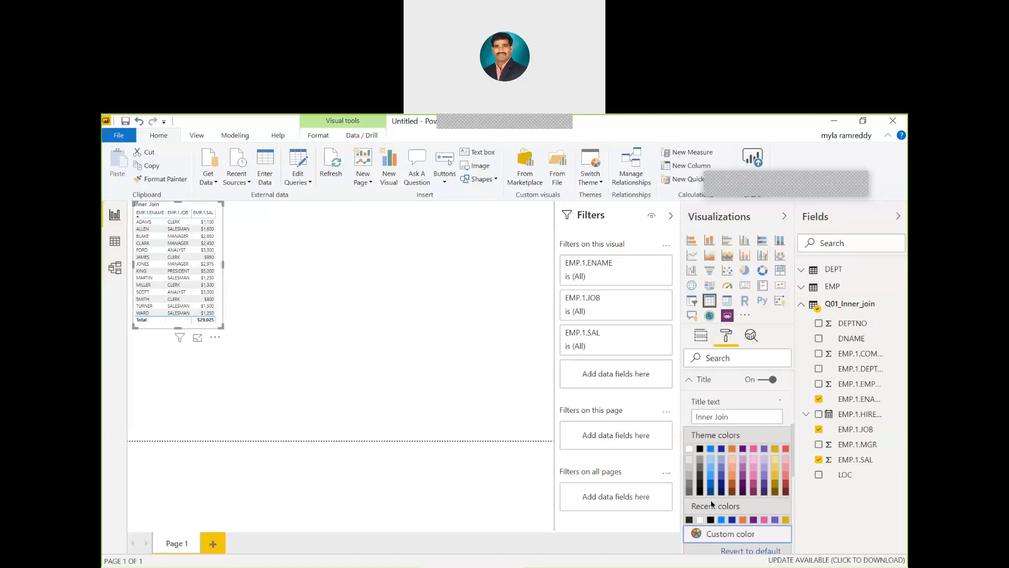
click(731, 448)
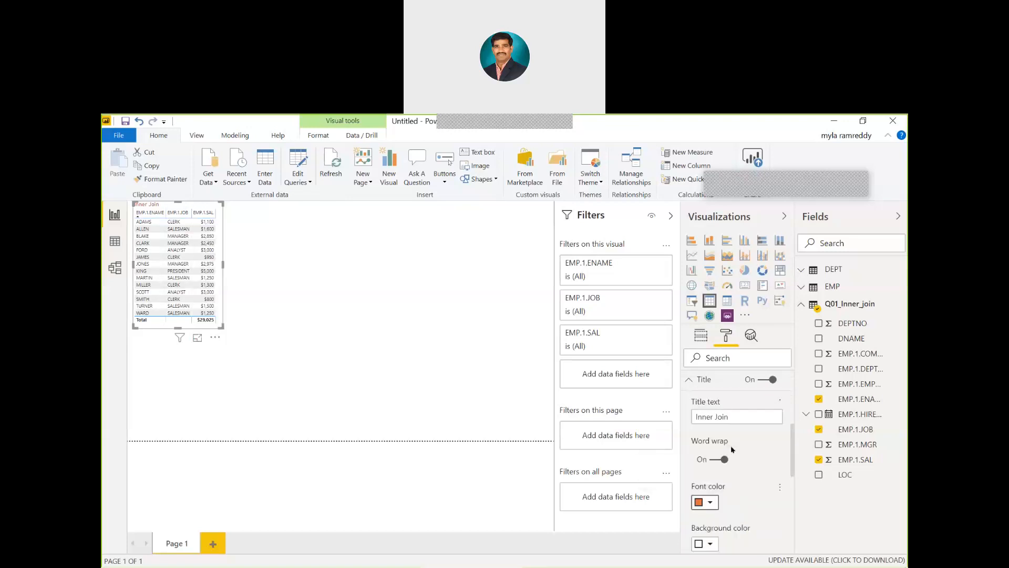
scroll(743, 494, down, 1)
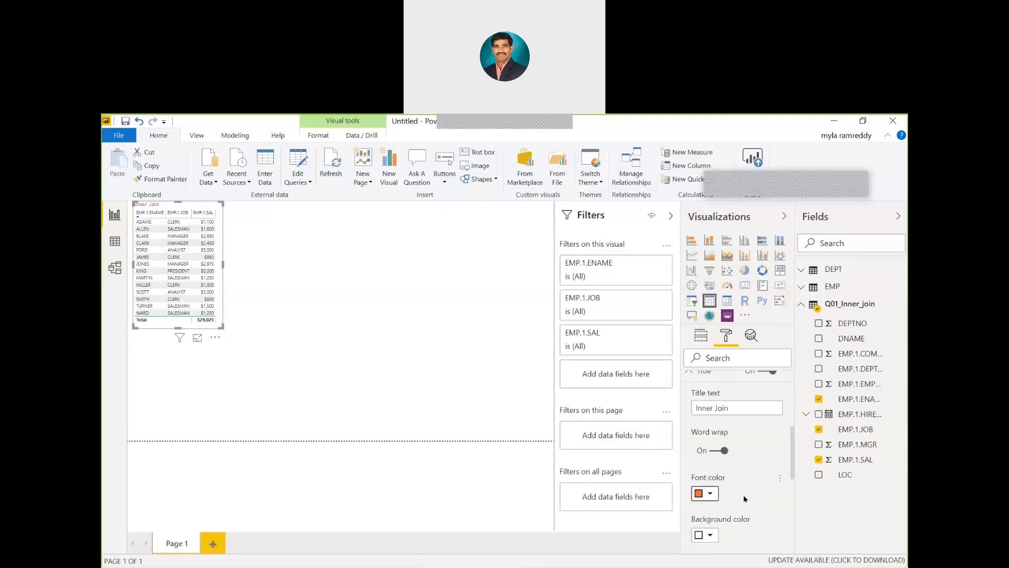
click(709, 530)
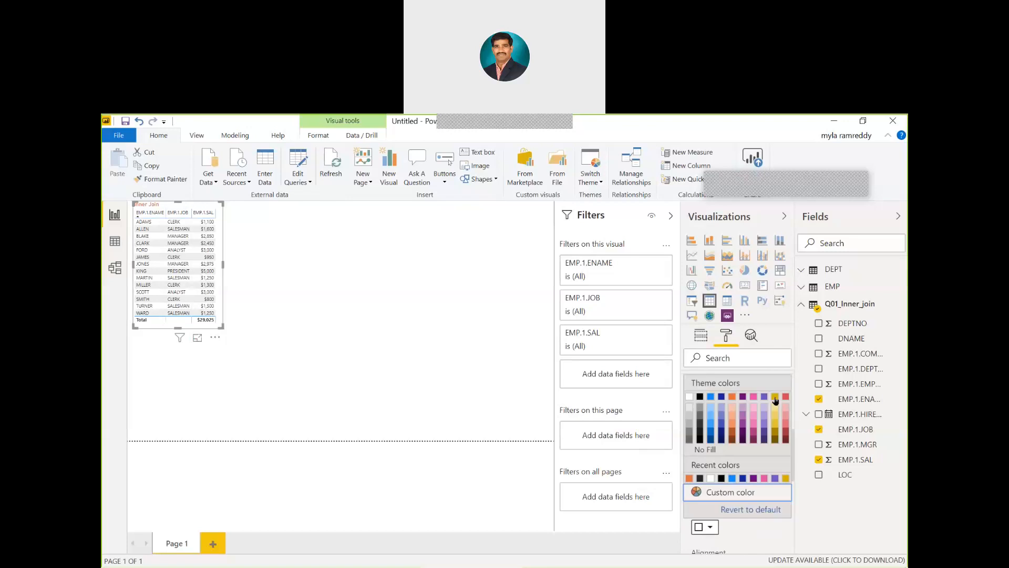
click(775, 397)
Center the table visual's title and set its text size to 23 pt.
scroll(763, 491, down, 3)
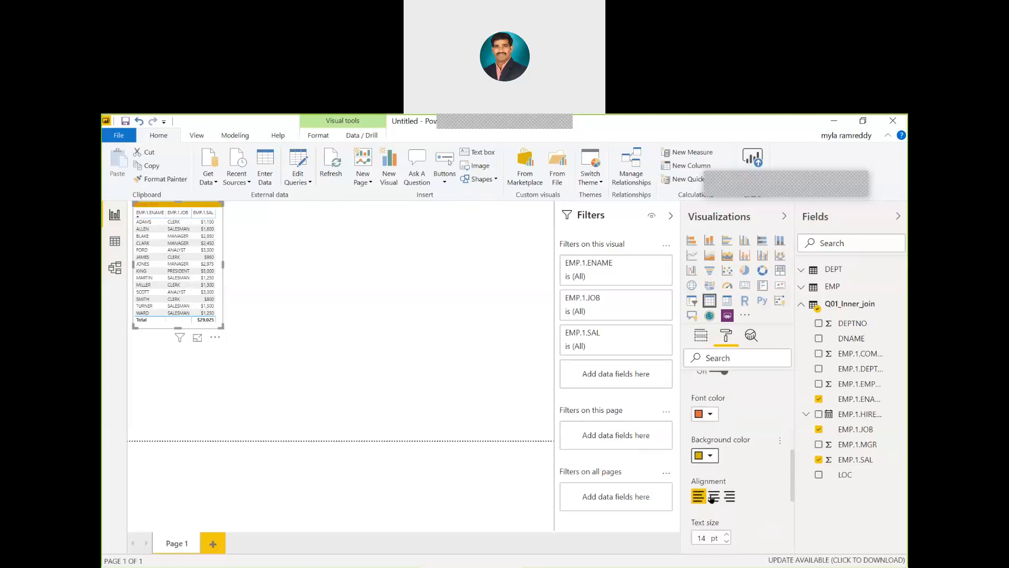
click(713, 497)
click(727, 533)
click(728, 534)
click(728, 534)
click(728, 534)
click(726, 534)
click(726, 534)
click(726, 534)
click(727, 534)
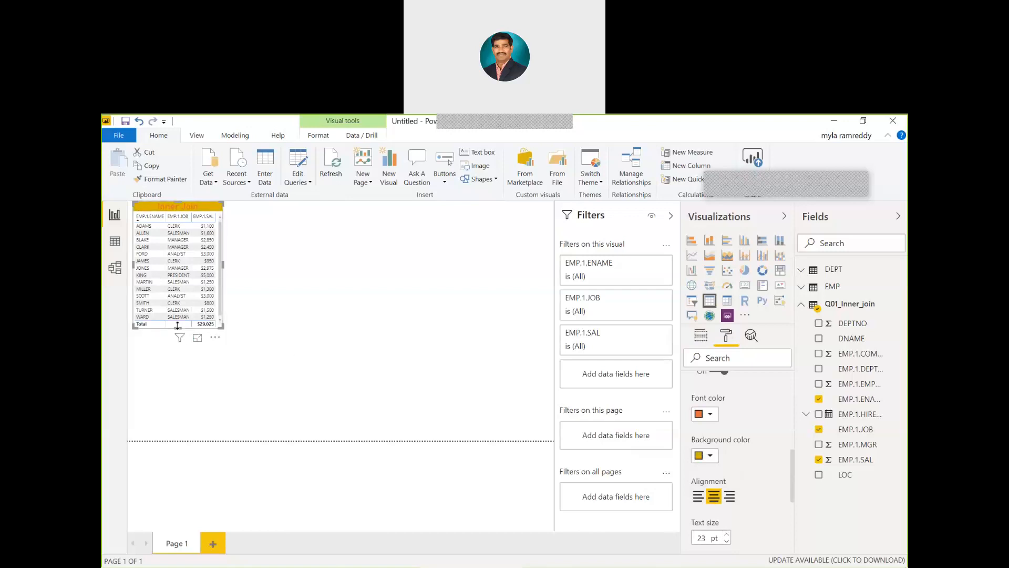
Add DNAME from Q01_Inner_join as the table's first column, and enlarge the visual in height and width to fit all four columns.
drag(178, 326, 179, 343)
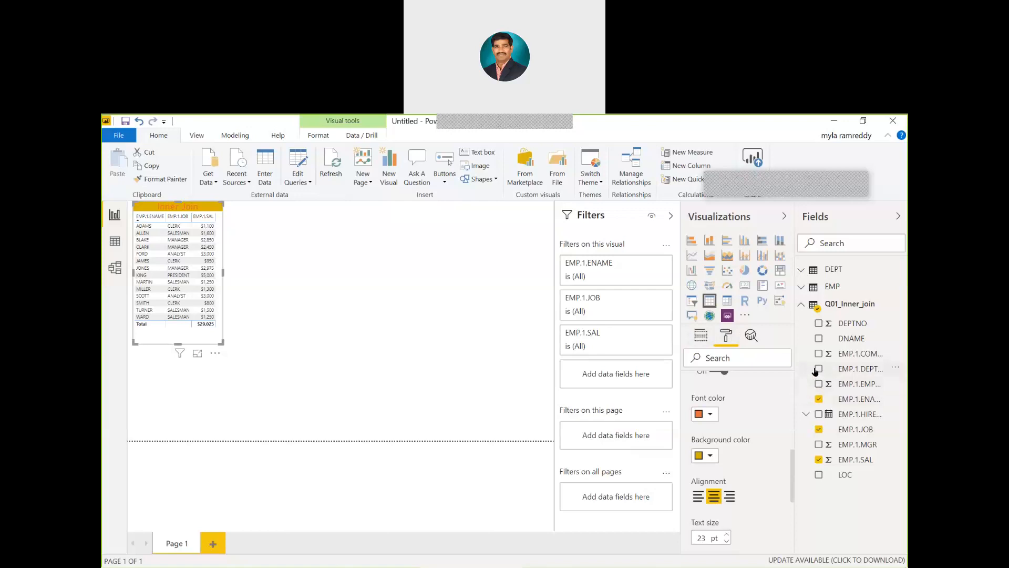
click(819, 339)
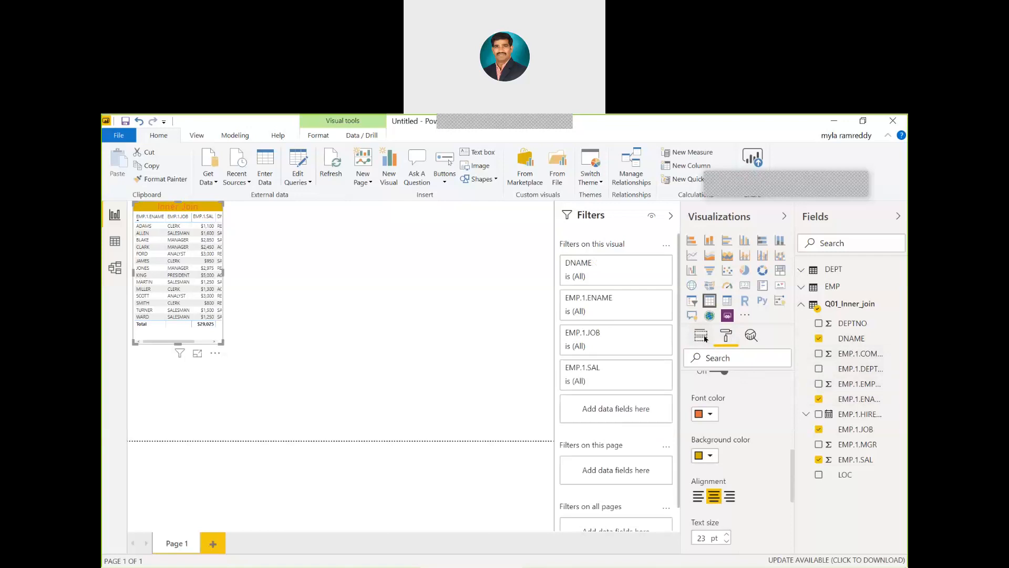
click(704, 337)
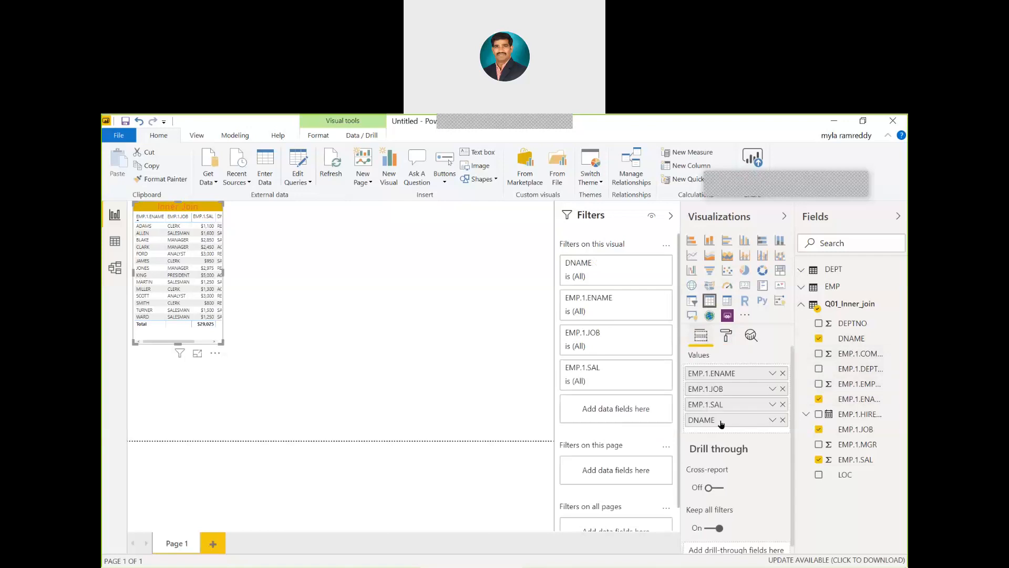
drag(720, 420, 724, 374)
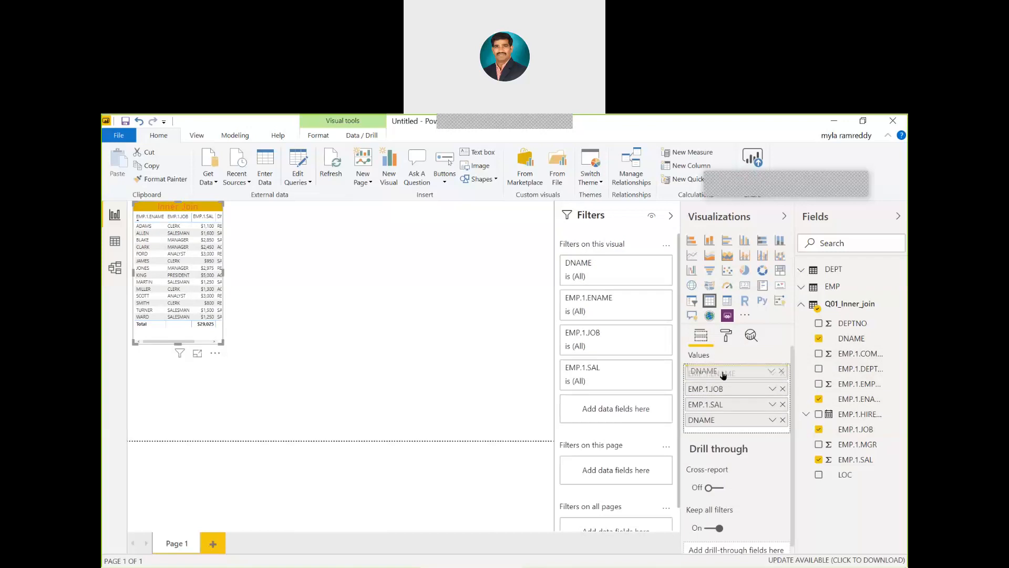
drag(724, 374, 722, 373)
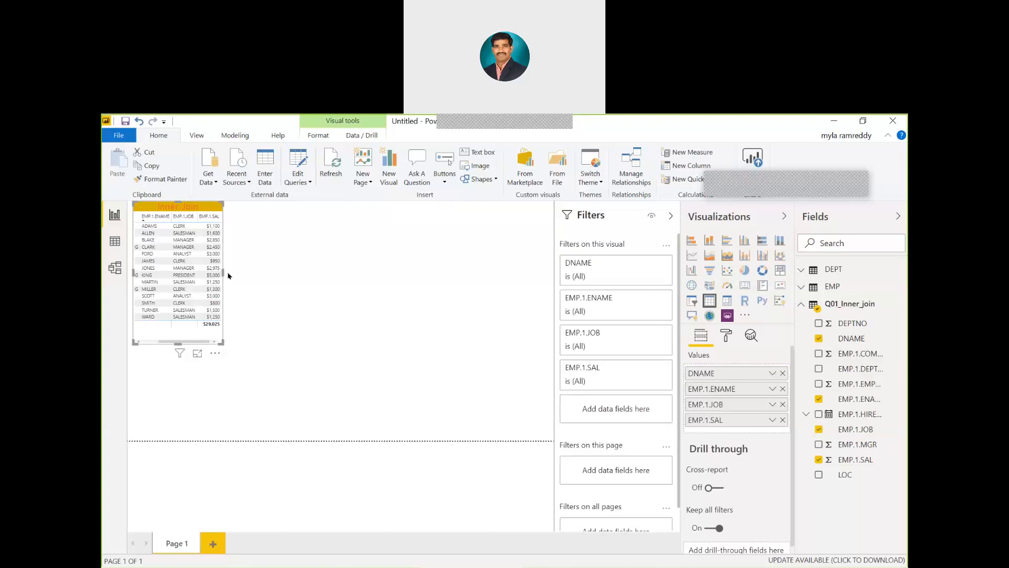
drag(224, 272, 264, 281)
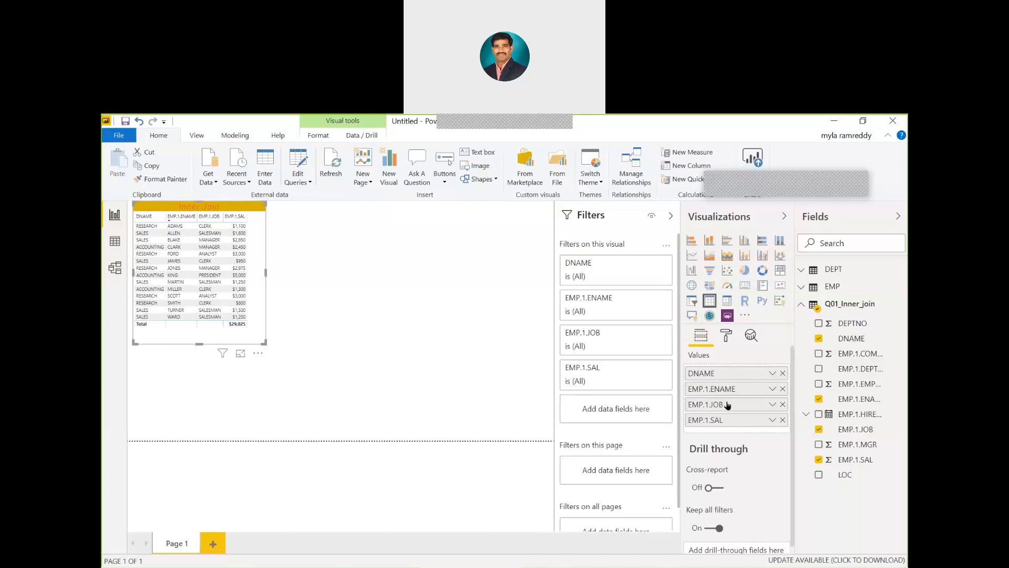
Try EMP.1.JOB ahead of EMP.1.ENAME in the table's column order, and put it back after EMP.1.ENAME.
drag(727, 406, 725, 387)
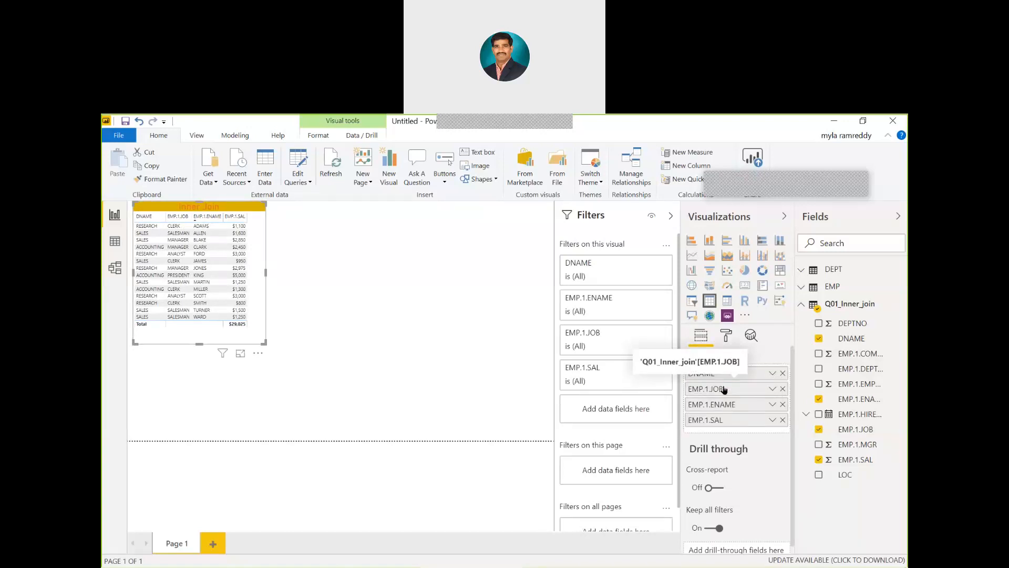
drag(723, 389, 726, 407)
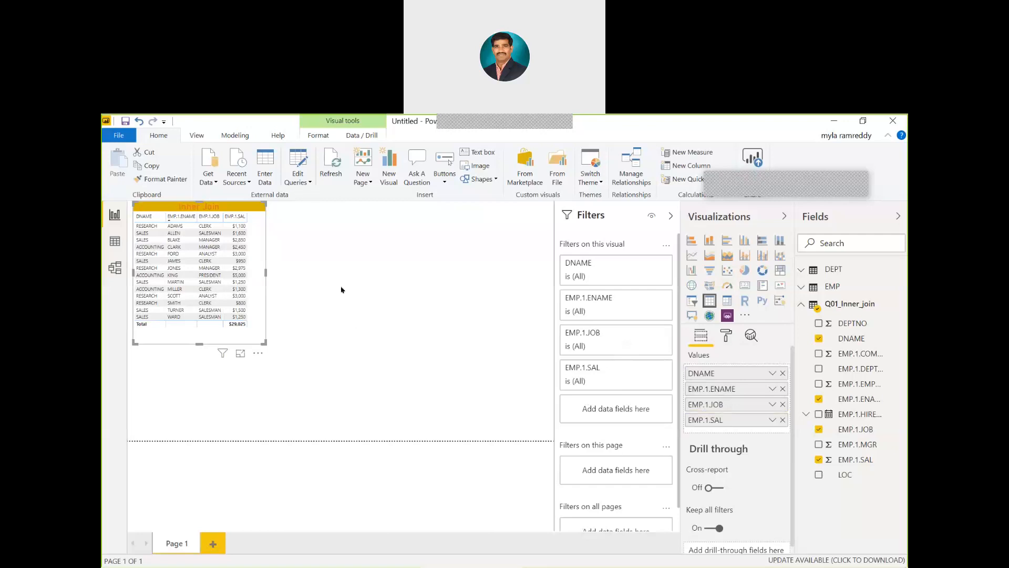
Open the queries in the Power Query Editor and duplicate Q01_Inner_join.
click(309, 184)
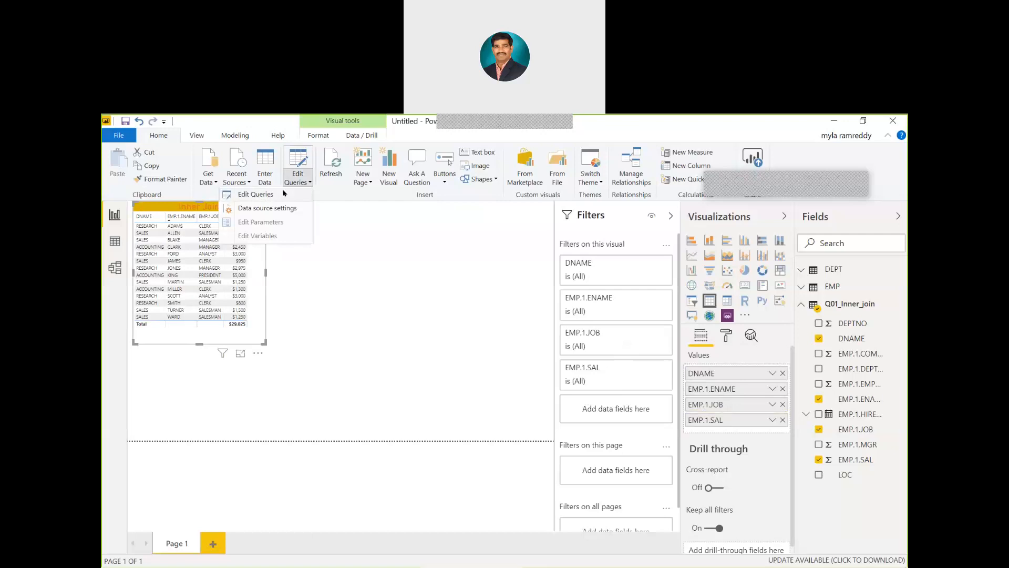
click(276, 197)
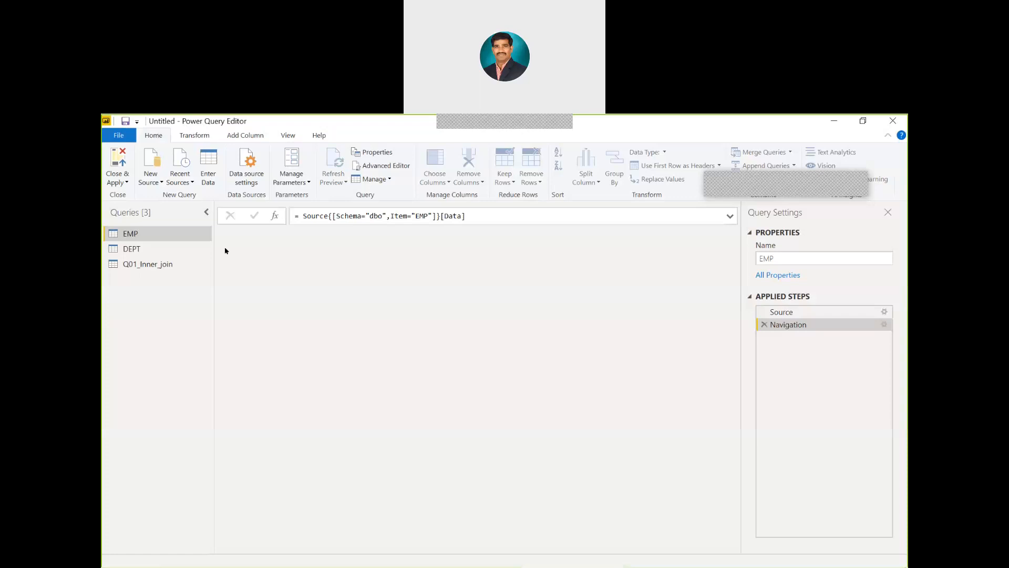
click(162, 266)
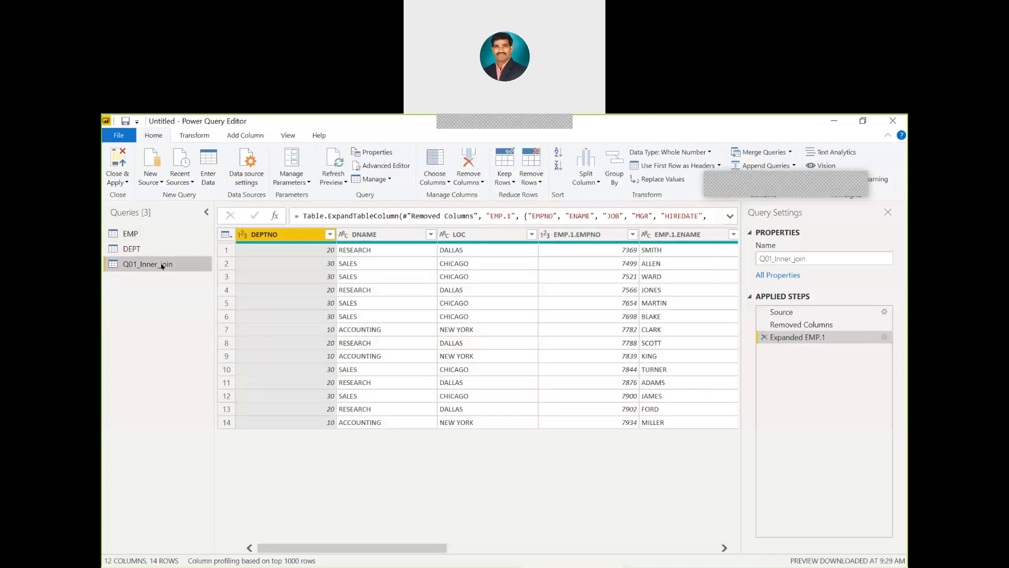
right_click(161, 266)
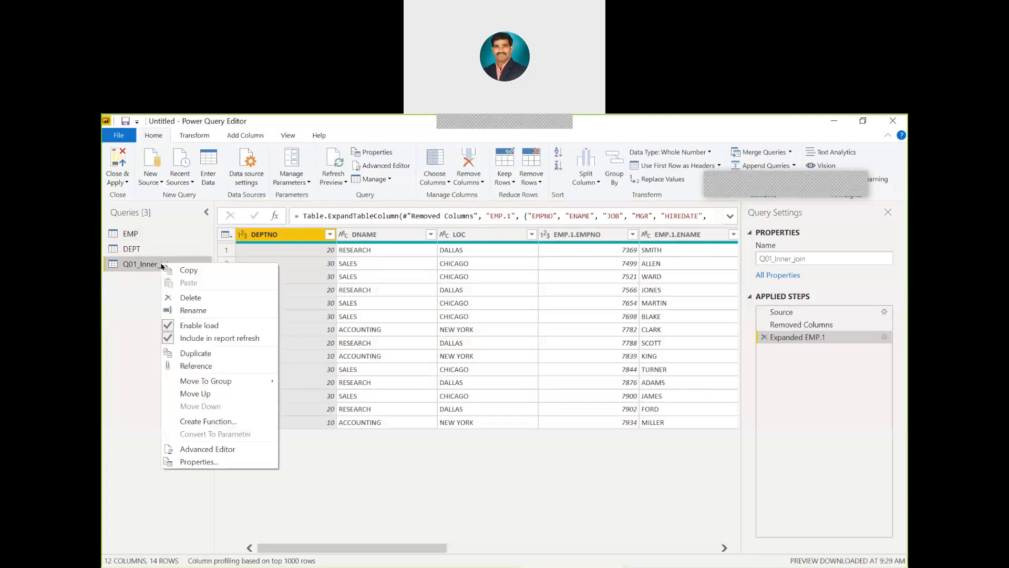
click(217, 355)
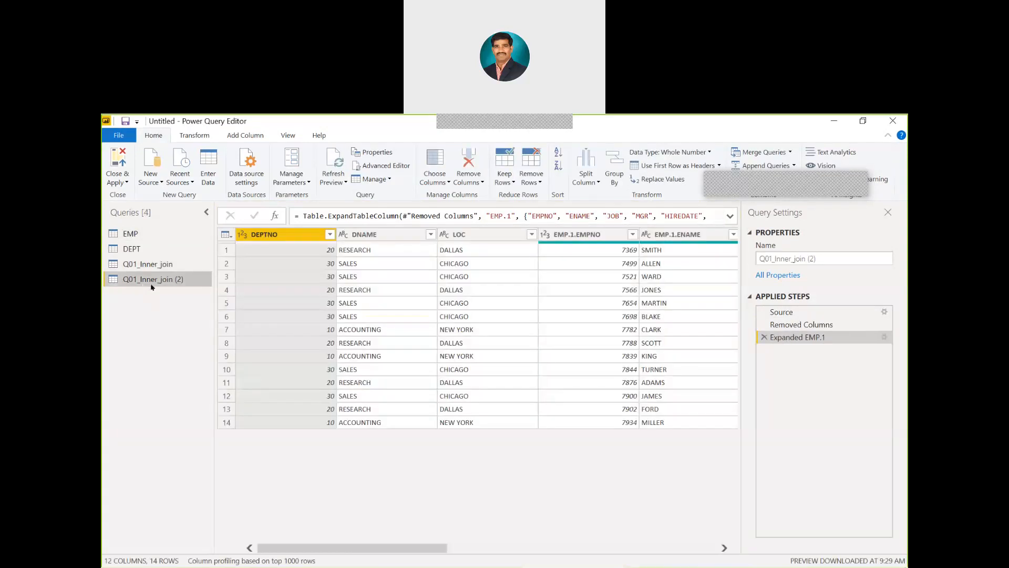
Rename the duplicated query Q01_Inner_join (2) as Q02_Left_Outer_join.
right_click(149, 285)
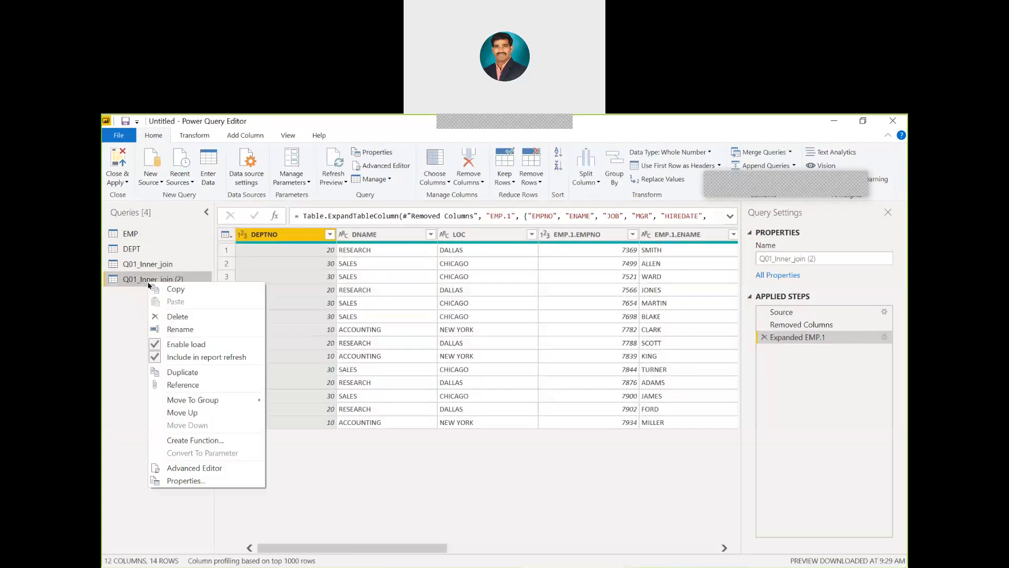
click(187, 329)
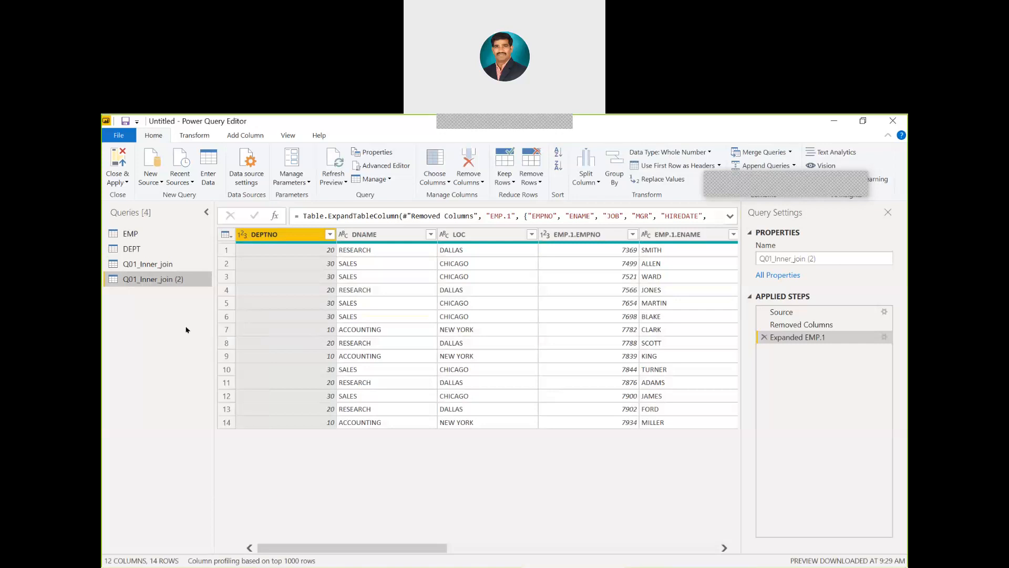
click(138, 279)
key(BackSpace)
text(2)
key(Delete)
key(Delete)
key(Delete)
key(Delete)
key(Delete)
key(Delete)
text(Left_)
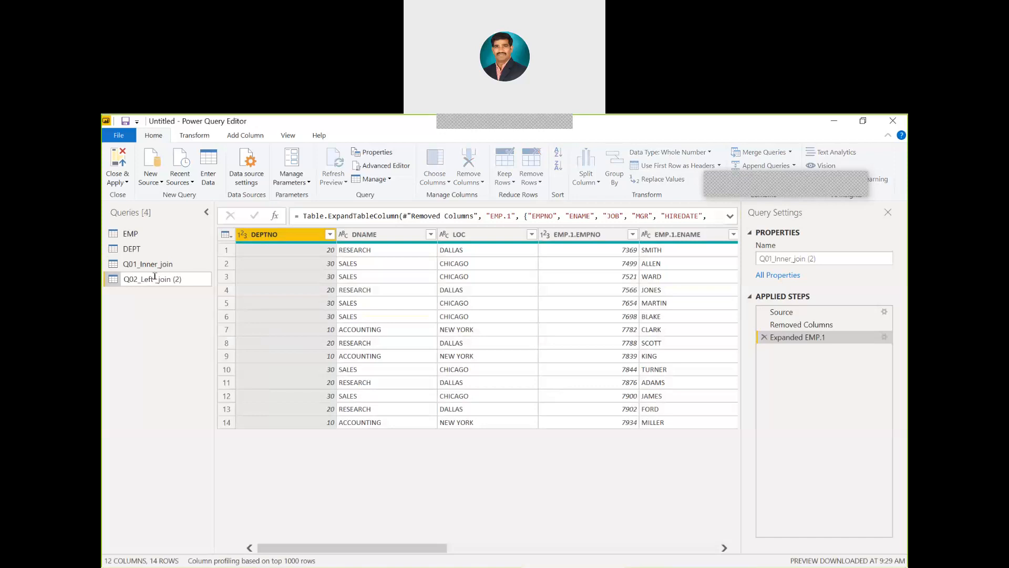
text(Outer_)
key(Right)
key(Right)
key(Right)
key(Right)
key(Delete)
key(Delete)
key(Delete)
key(Delete)
key(Return)
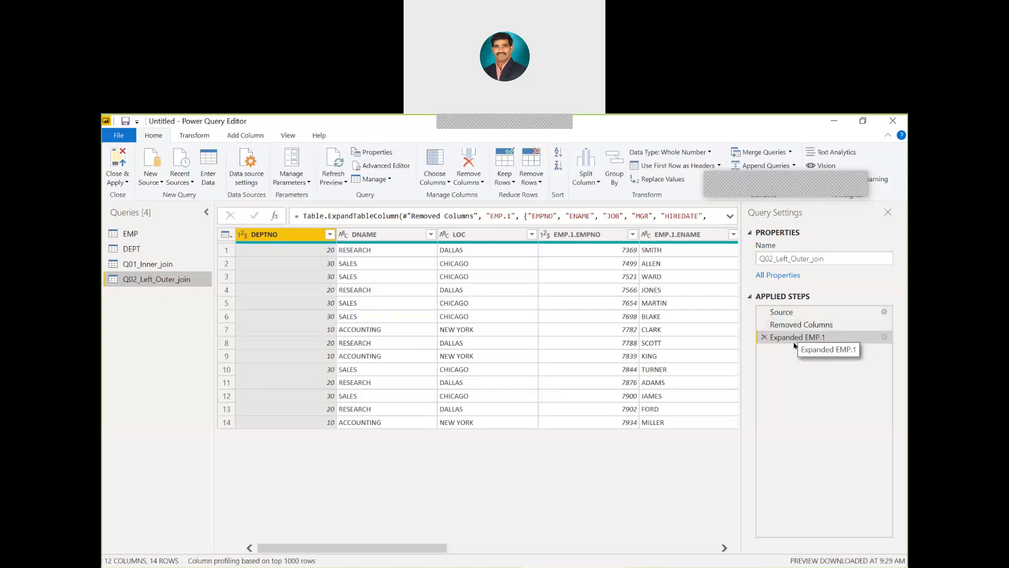
Edit the Source merge of Q02_Left_Outer_join to join kind Left Outer, matching DEPT and EMP on DEPTNO.
click(791, 314)
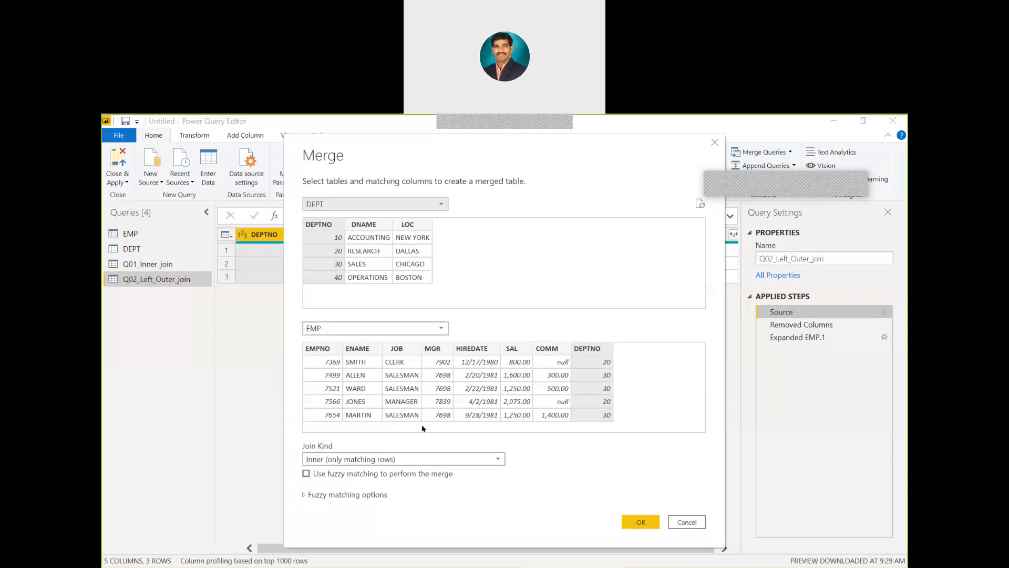
click(406, 461)
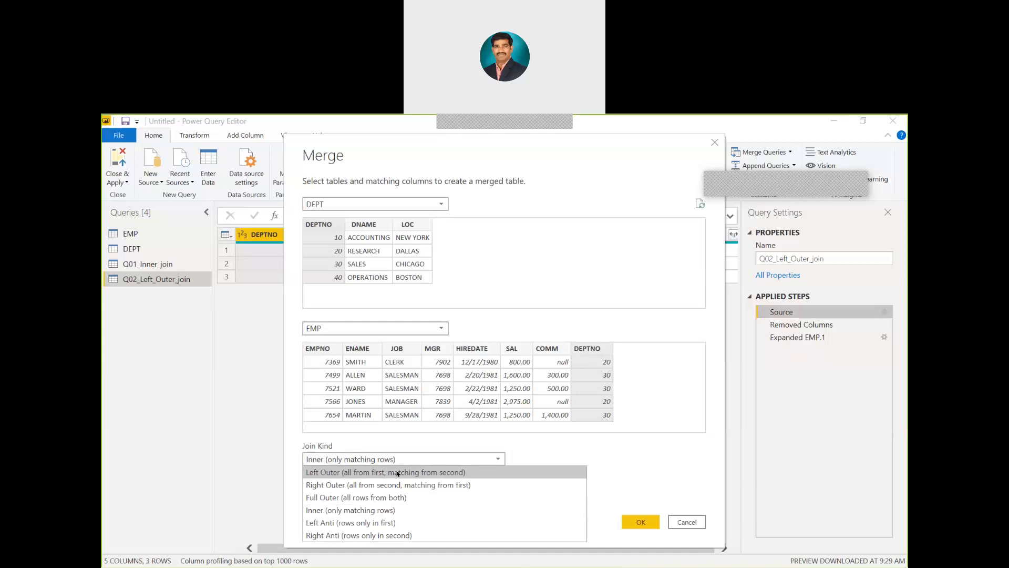
click(398, 473)
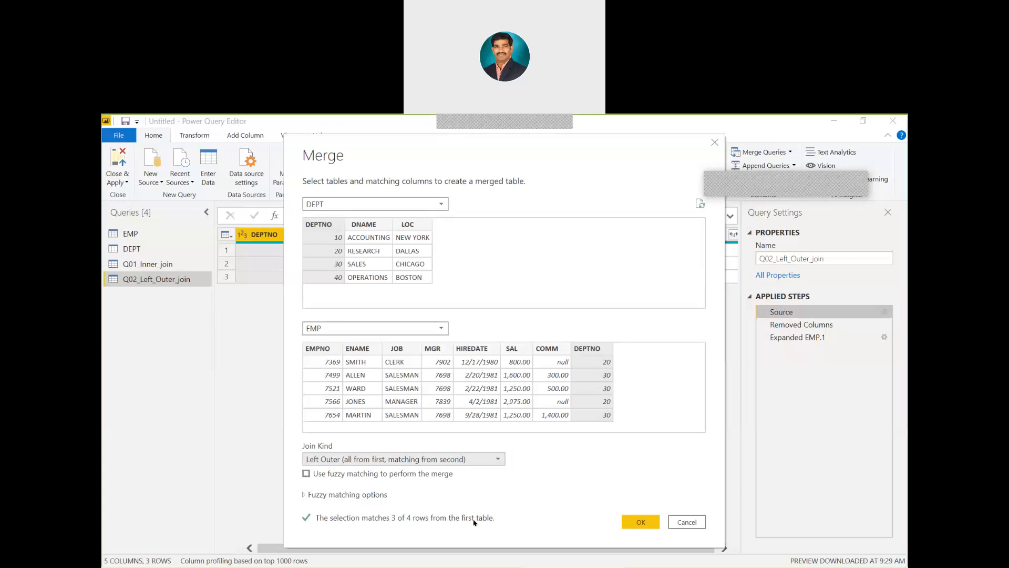
click(326, 225)
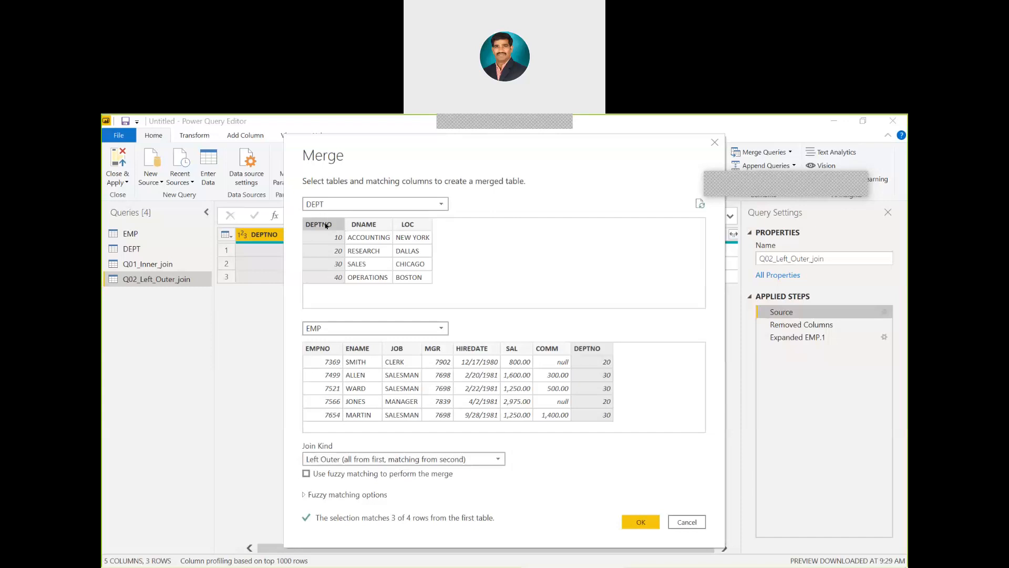
click(598, 352)
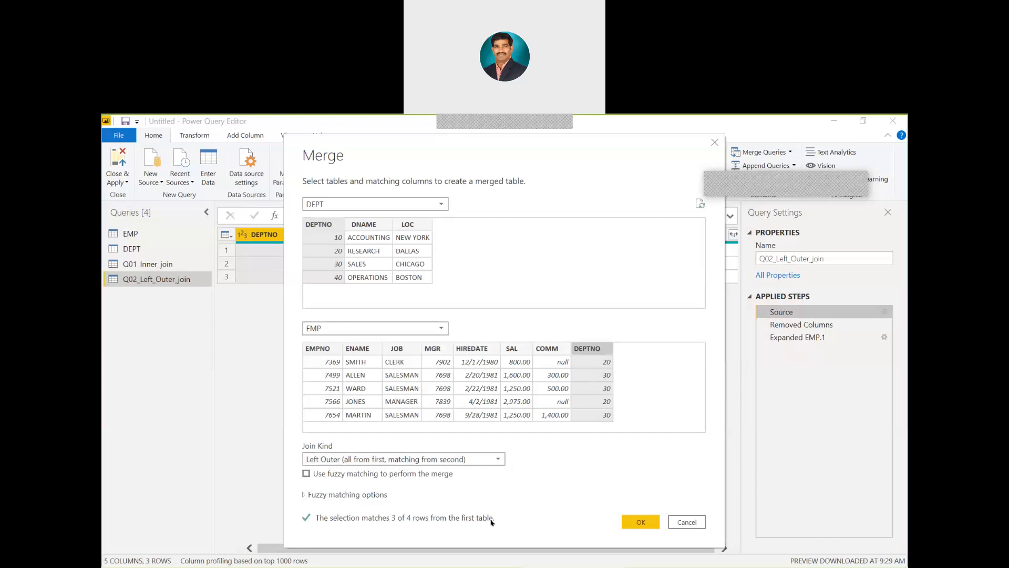
Try the Right Outer join kind for the merge, and set it back to Left Outer.
click(411, 459)
click(374, 485)
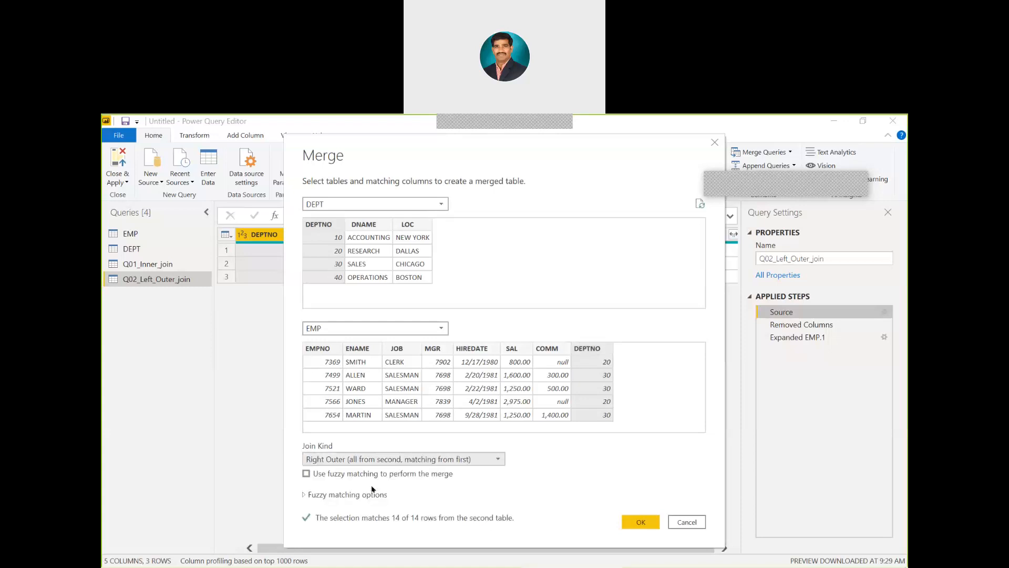
click(387, 461)
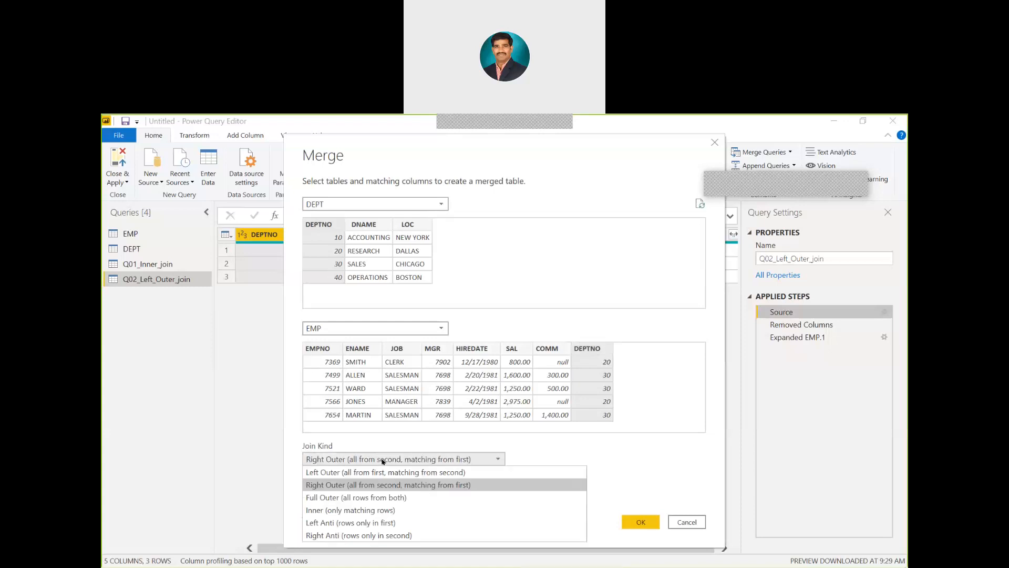
click(364, 472)
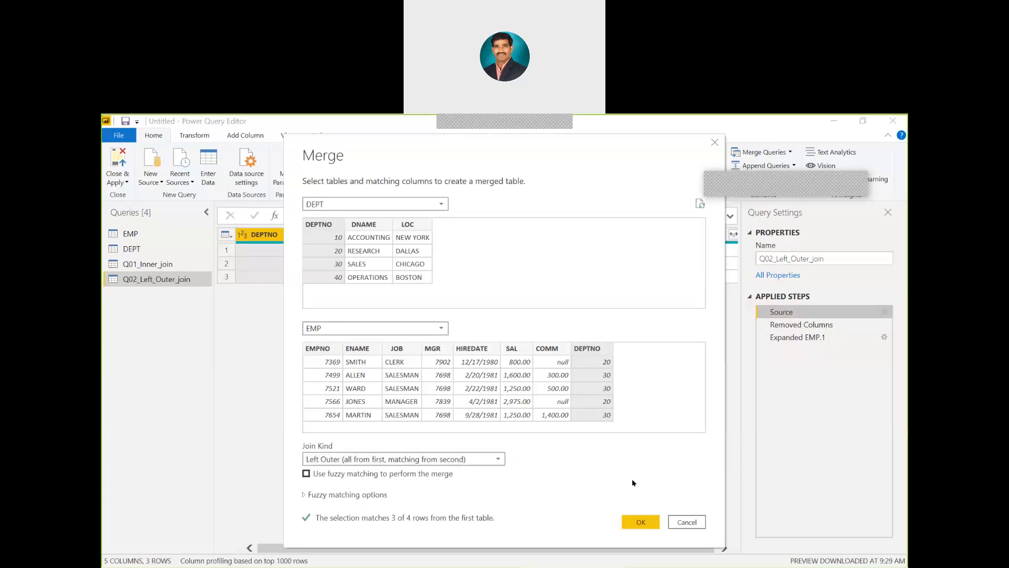
Apply the merge settings and show the query's data at the Removed Columns and Expanded EMP.1 steps.
click(641, 522)
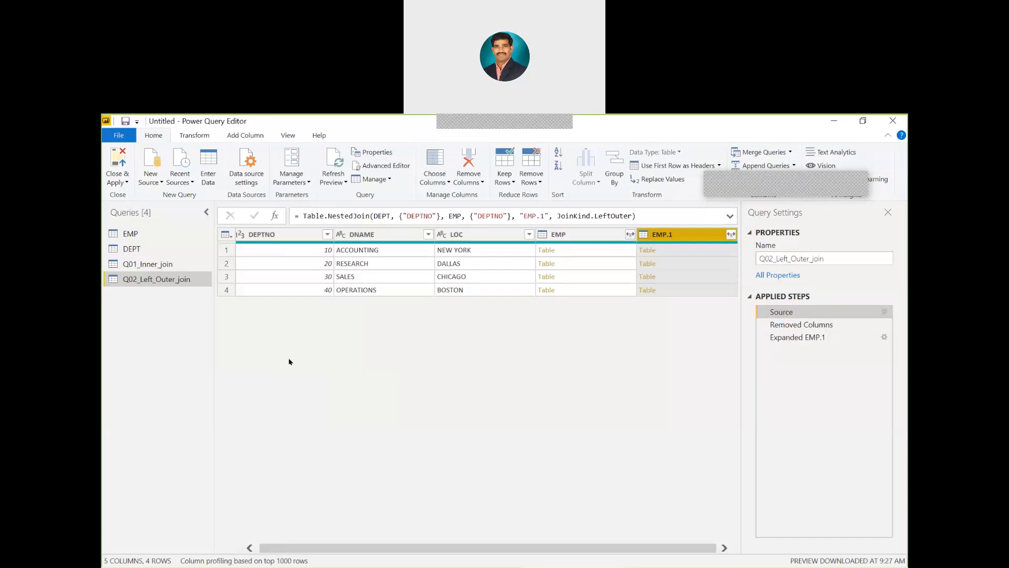
click(781, 324)
click(782, 338)
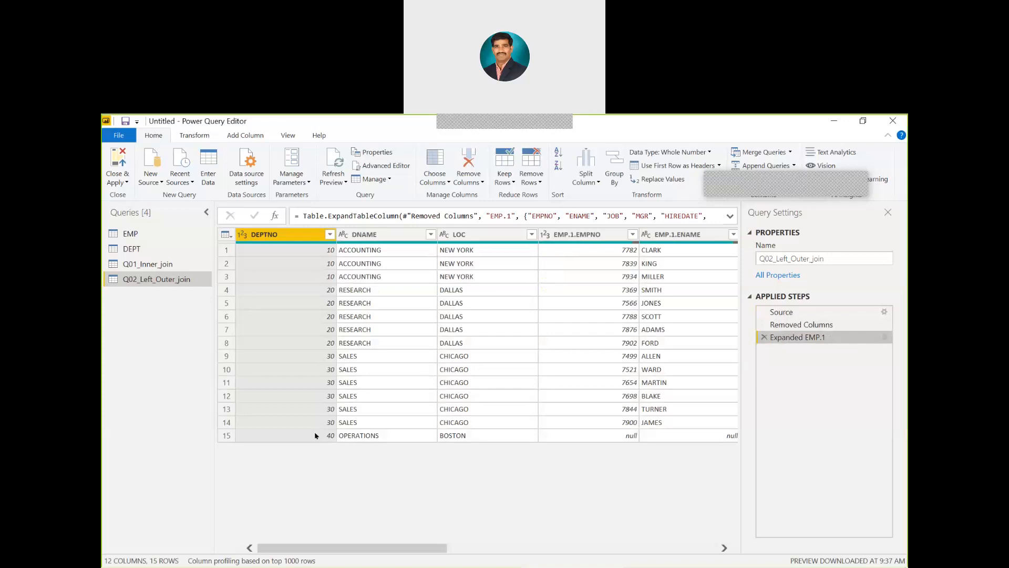
Compare the OPERATIONS department row of Q02_Left_Outer_join with the rows of Q01_Inner_join.
click(300, 437)
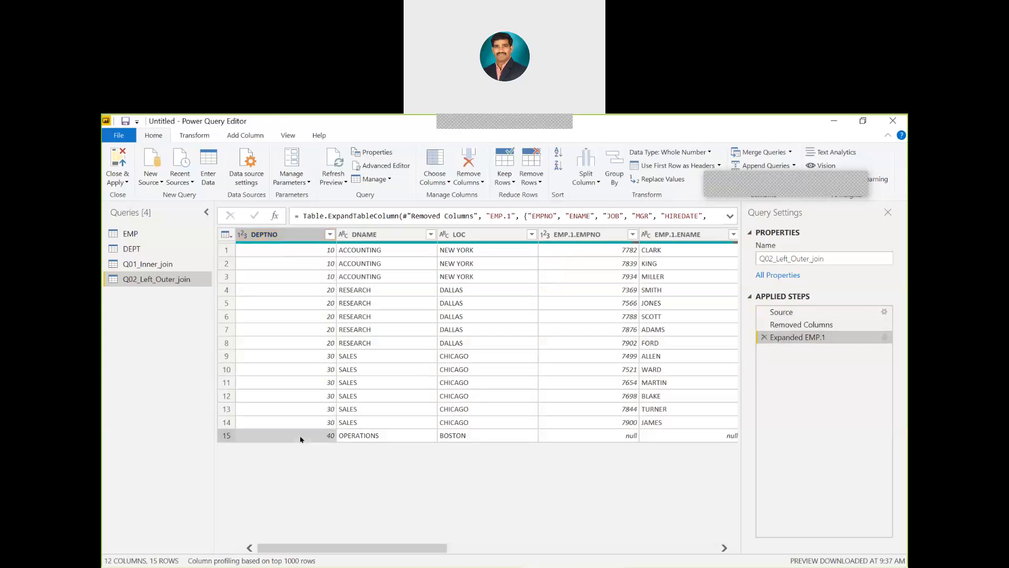
click(385, 436)
click(465, 436)
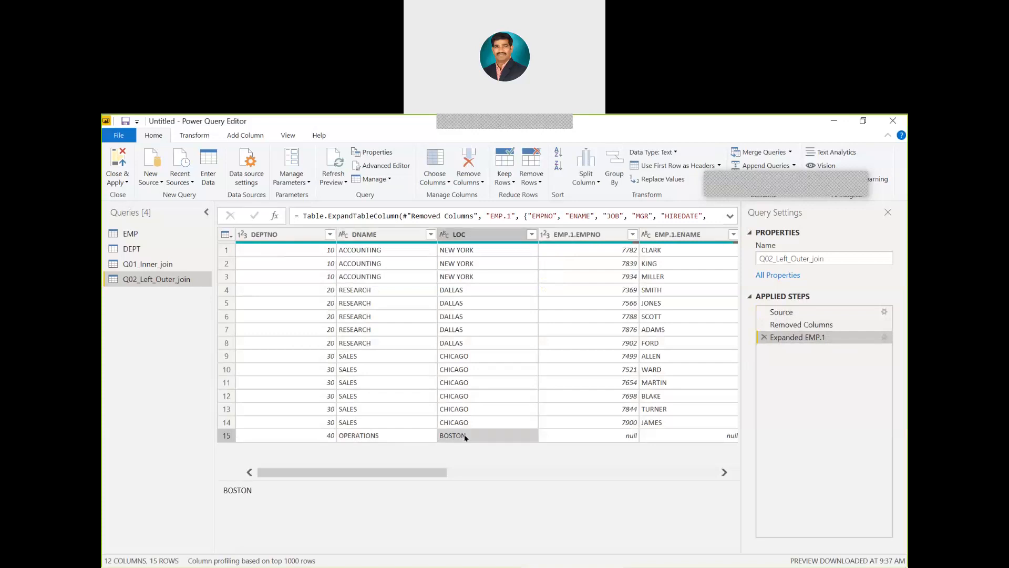
click(161, 264)
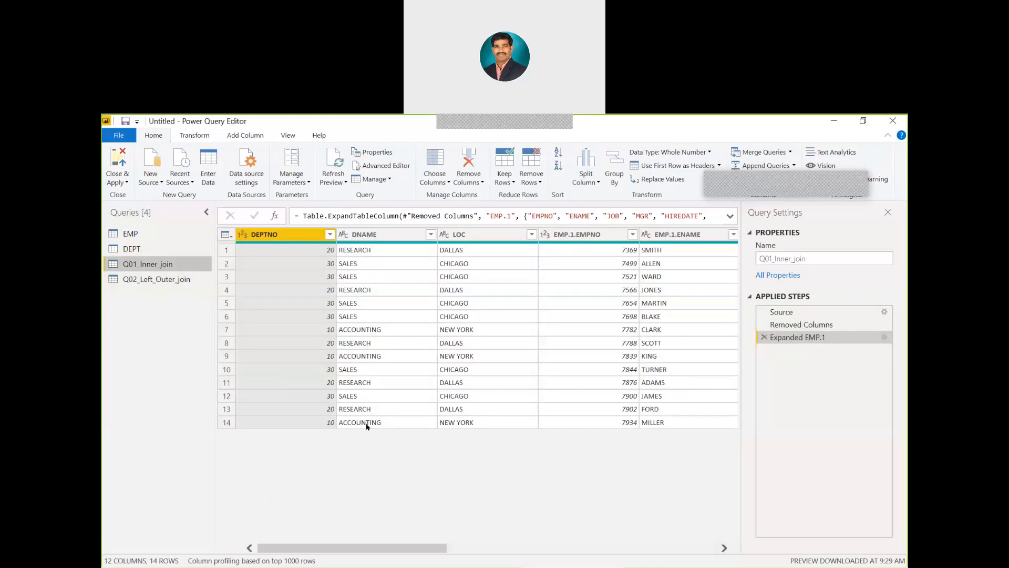
click(164, 282)
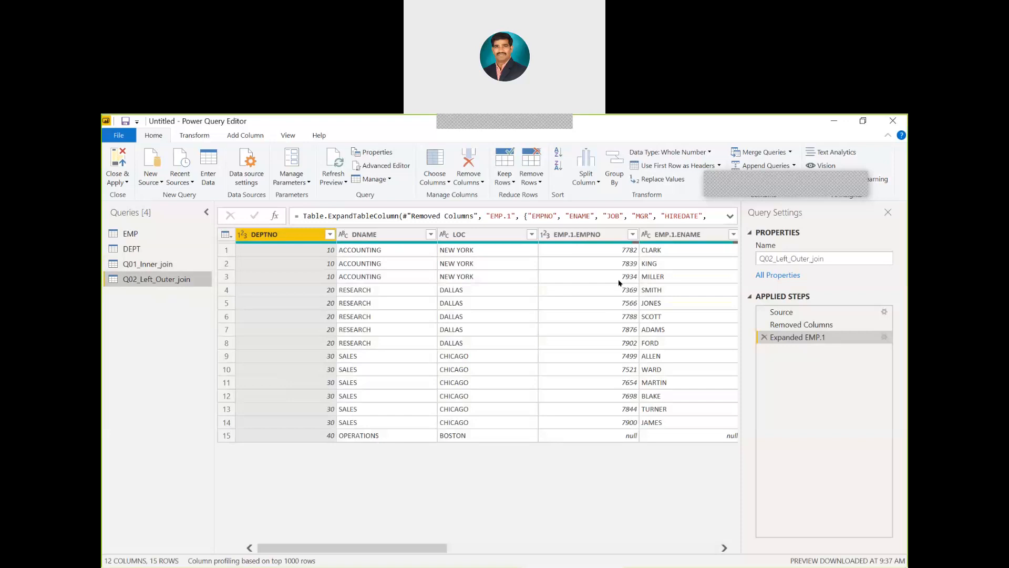
Examine the last row of Q02_Left_Outer_join across all of its EMP.1 and department columns.
click(581, 437)
key(Right)
key(Right)
key(Right)
key(Right)
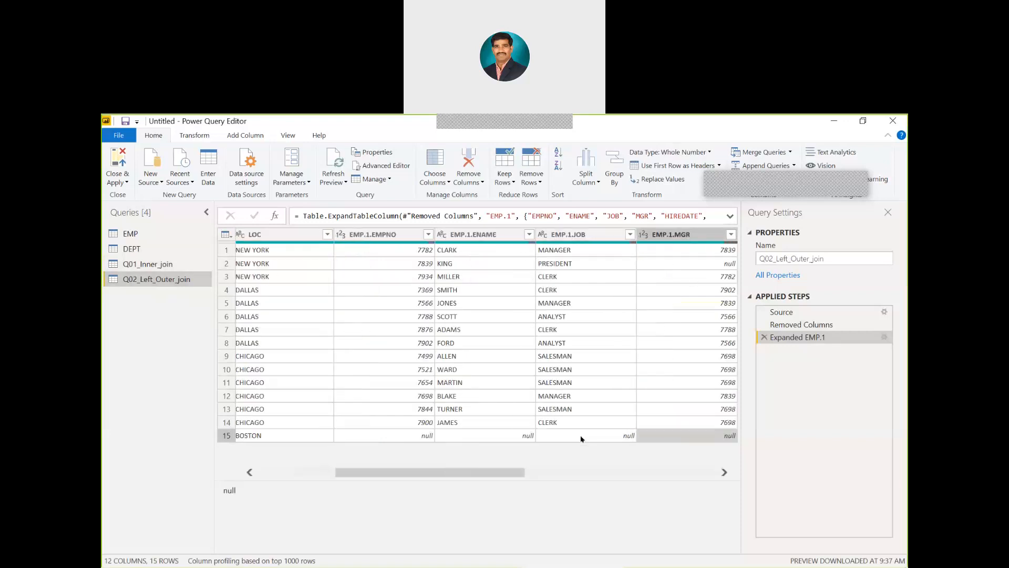
key(Right)
key(Right)
key(Right)
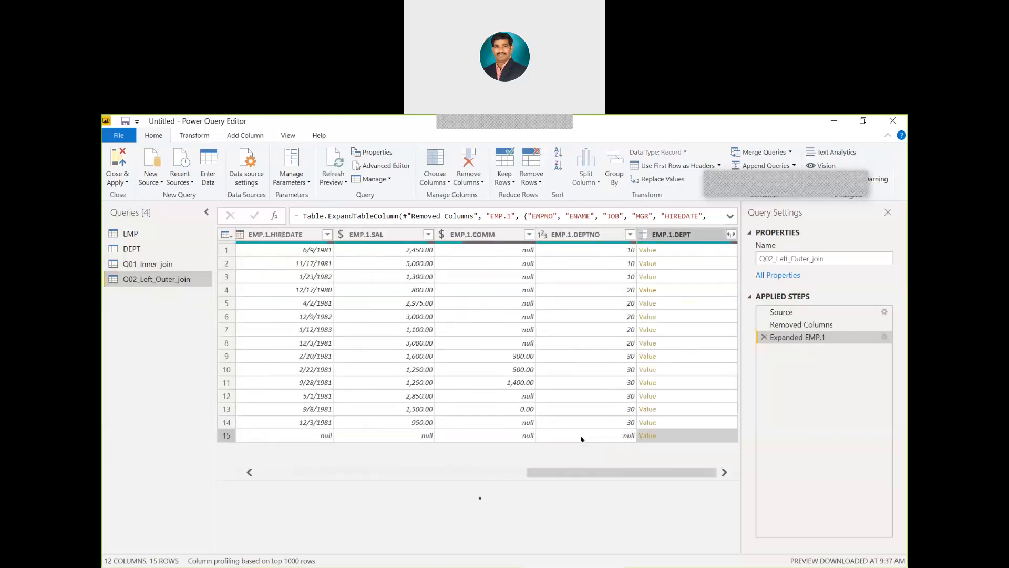
key(Left)
key(Left)
key(Left)
key(Left)
key(Left)
key(Left)
key(Left)
key(Left)
key(Left)
key(Left)
key(Left)
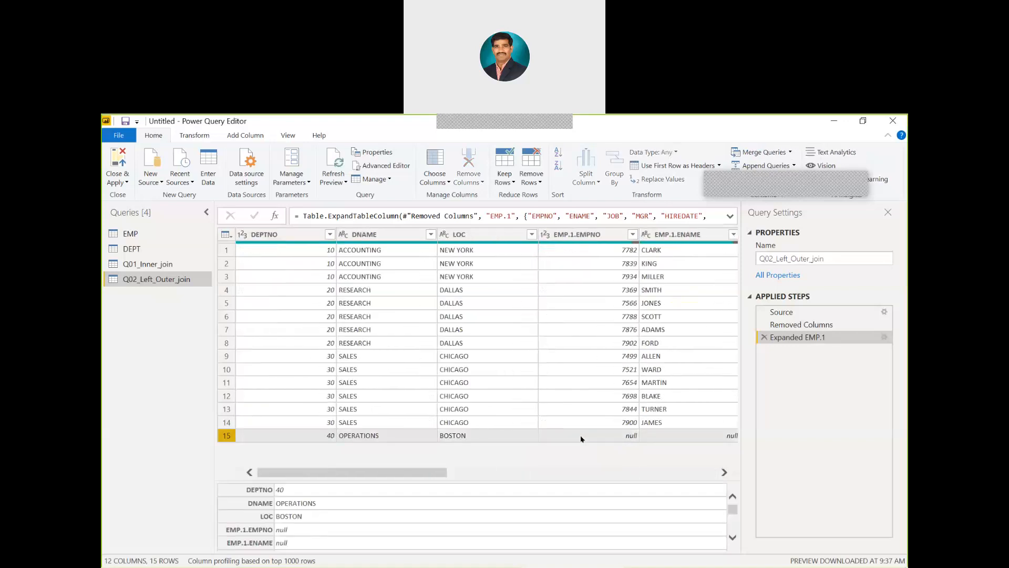
click(403, 425)
click(396, 436)
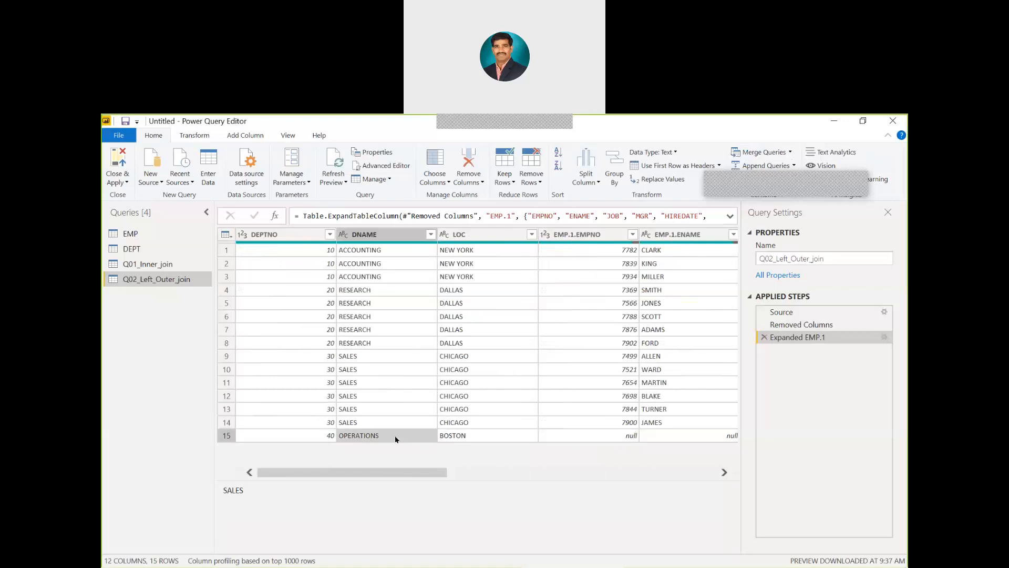
click(303, 438)
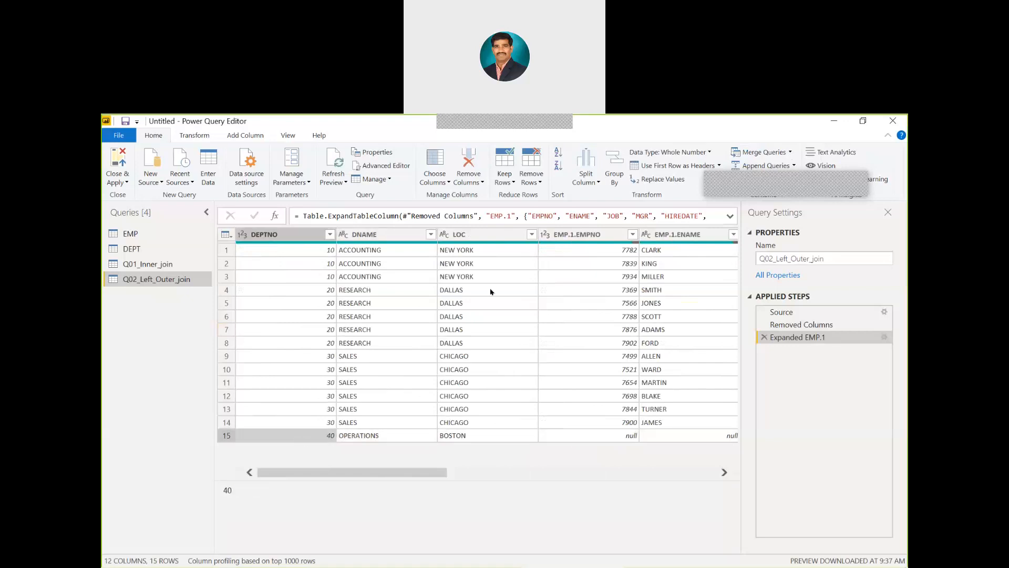
Close and apply the queries, and place a copy of the Inner Join table visual beside the original on the report page.
click(116, 162)
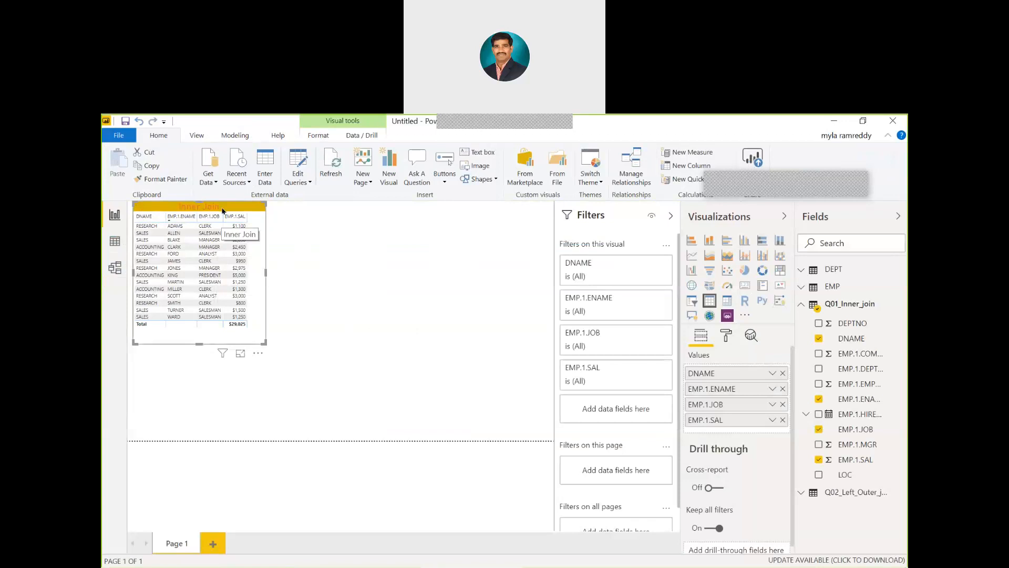
right_click(222, 211)
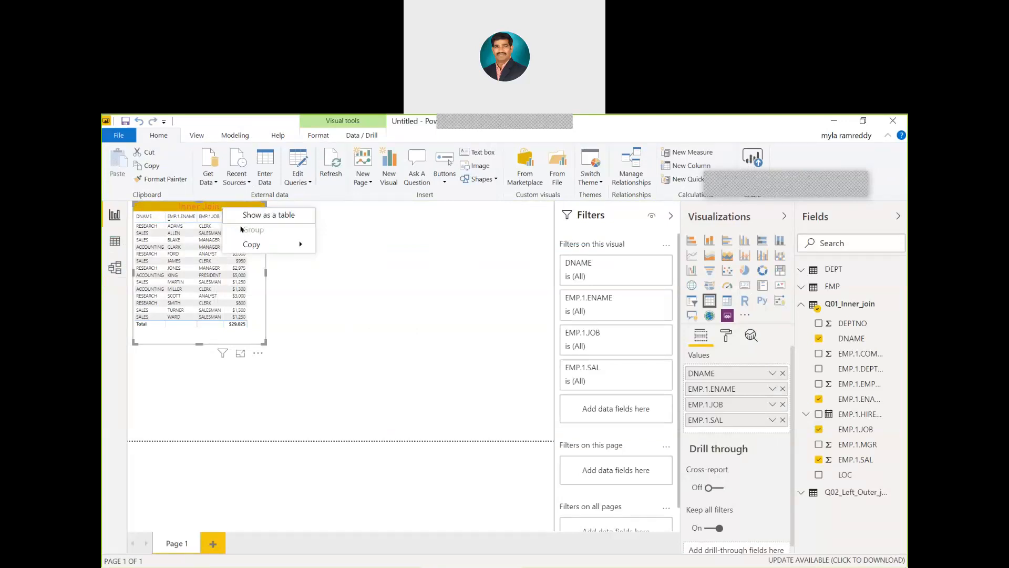
mouse_move(252, 246)
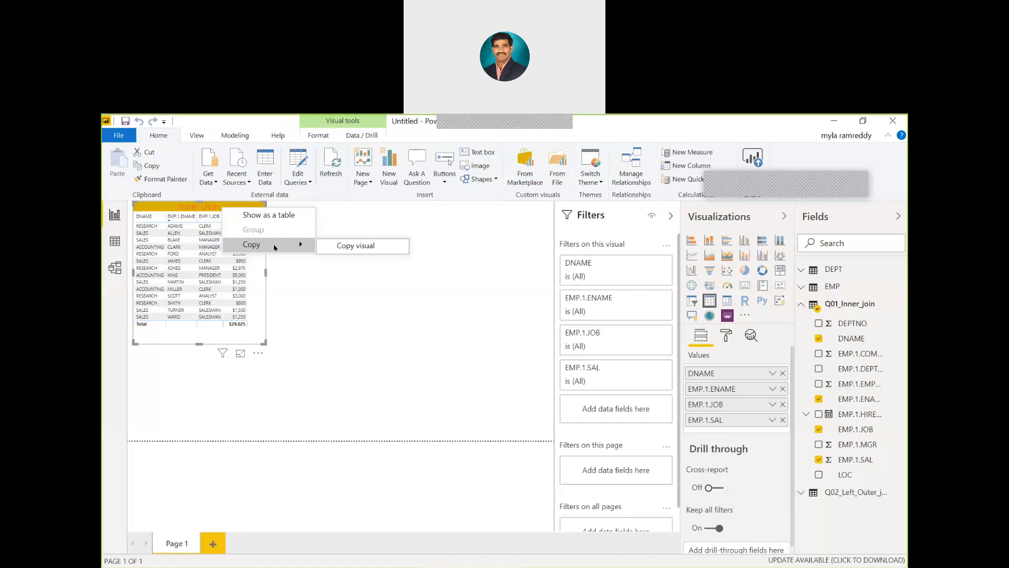
click(337, 246)
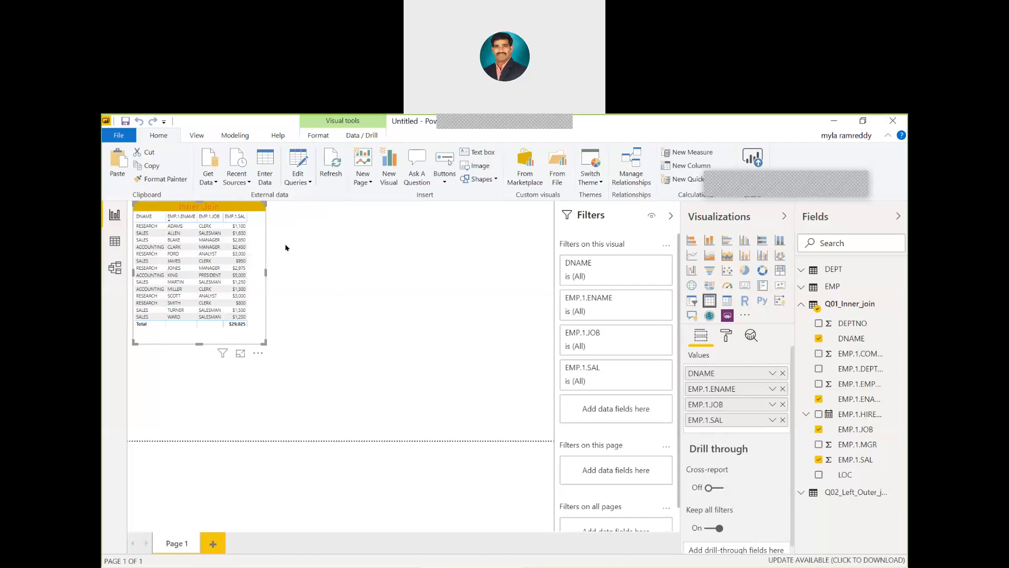
key(ctrl+v)
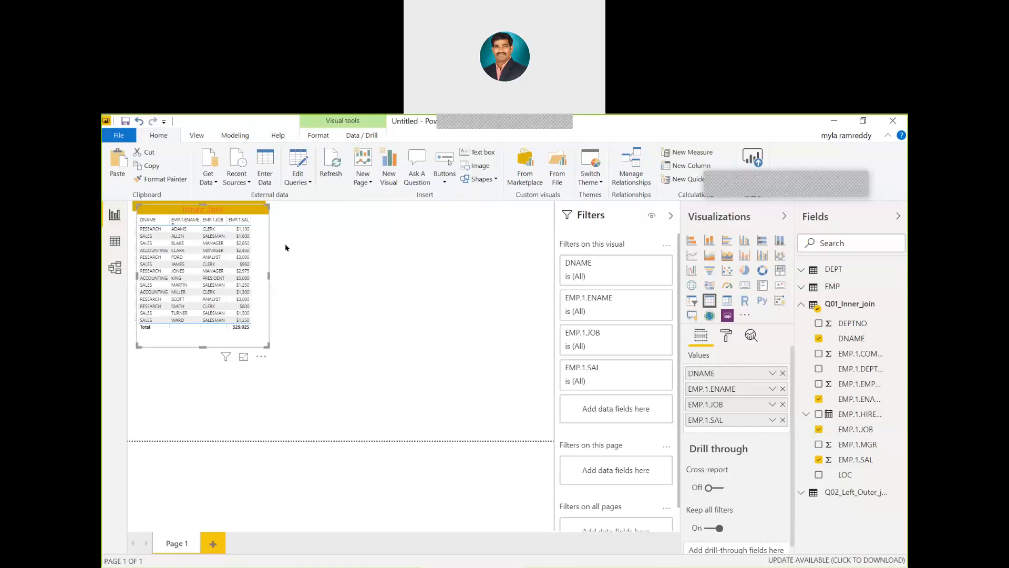
drag(232, 210, 375, 211)
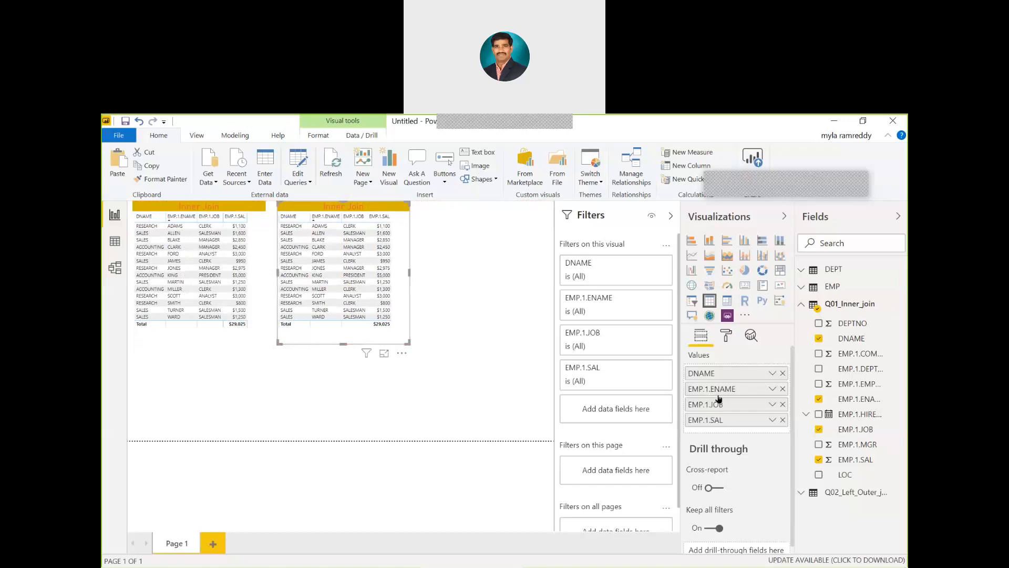
Remove DNAME, EMP.1.ENAME, EMP.1.JOB and EMP.1.SAL from the copied table visual.
click(783, 372)
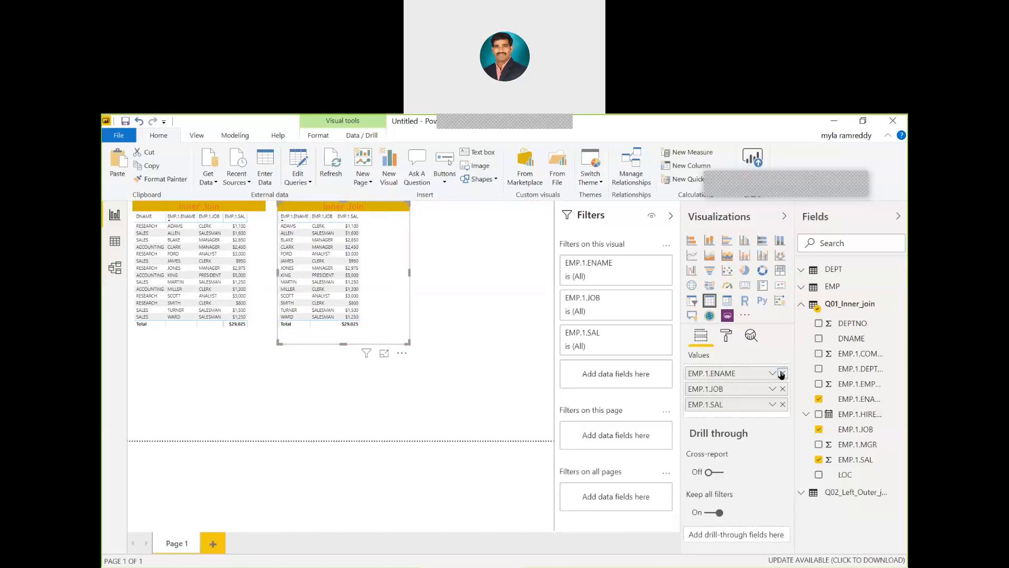
click(782, 373)
click(783, 373)
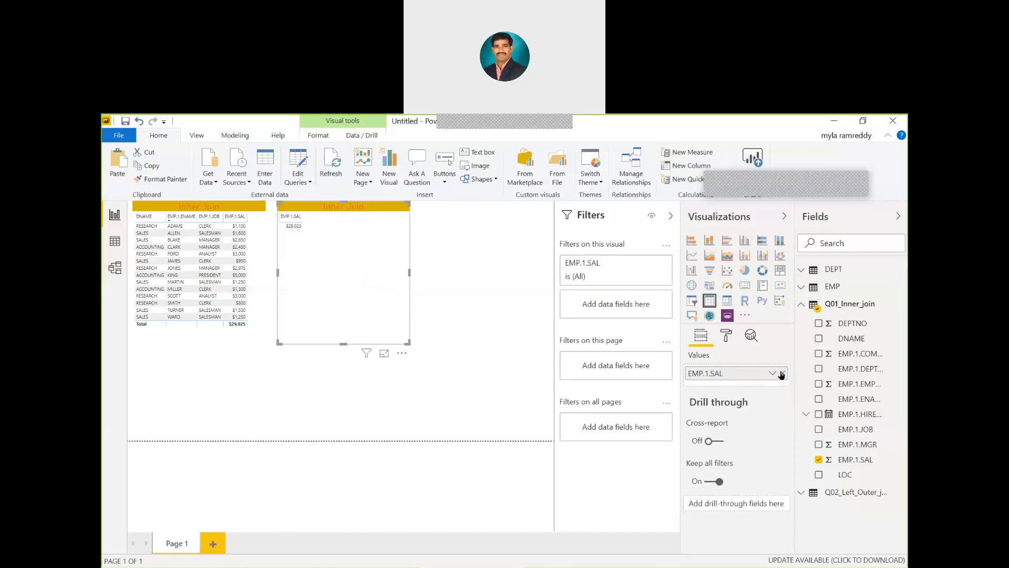
click(782, 373)
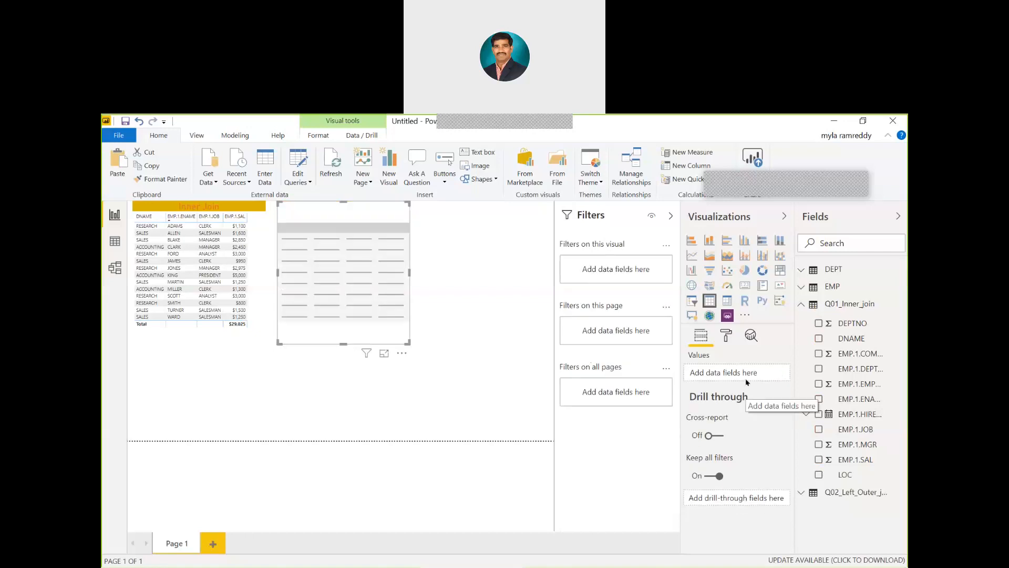
Add DNAME, EMP.1.ENAME, EMP.1.JOB and EMP.1.SAL from Q02_Left_Outer_join to the copied table visual.
click(801, 304)
click(801, 322)
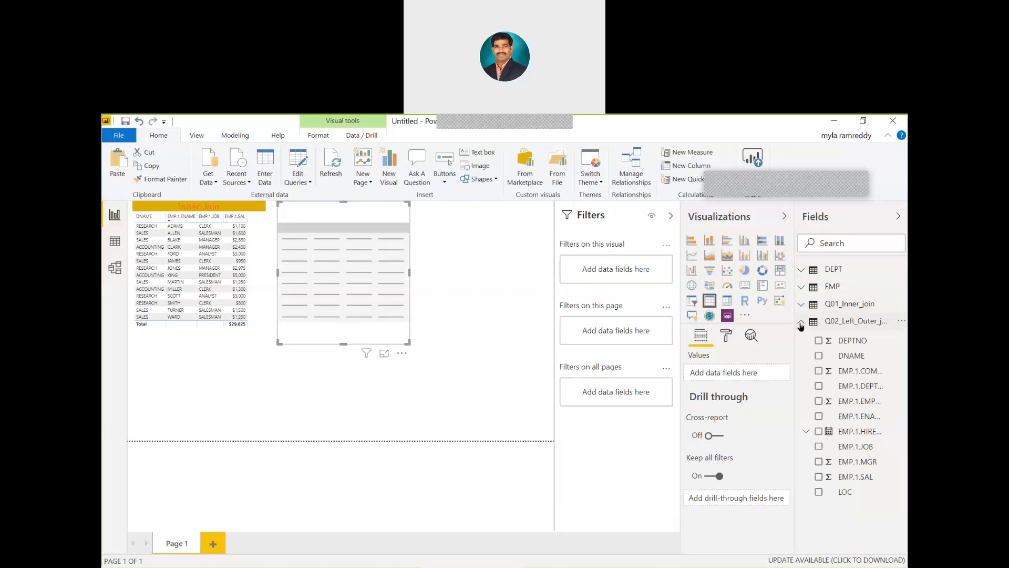
click(819, 355)
click(818, 416)
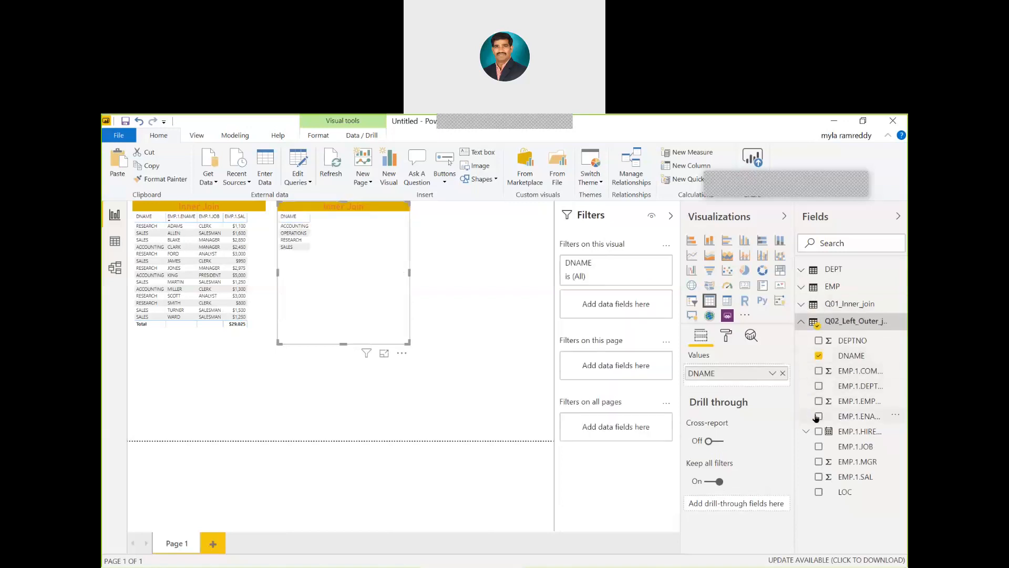
click(818, 447)
click(818, 477)
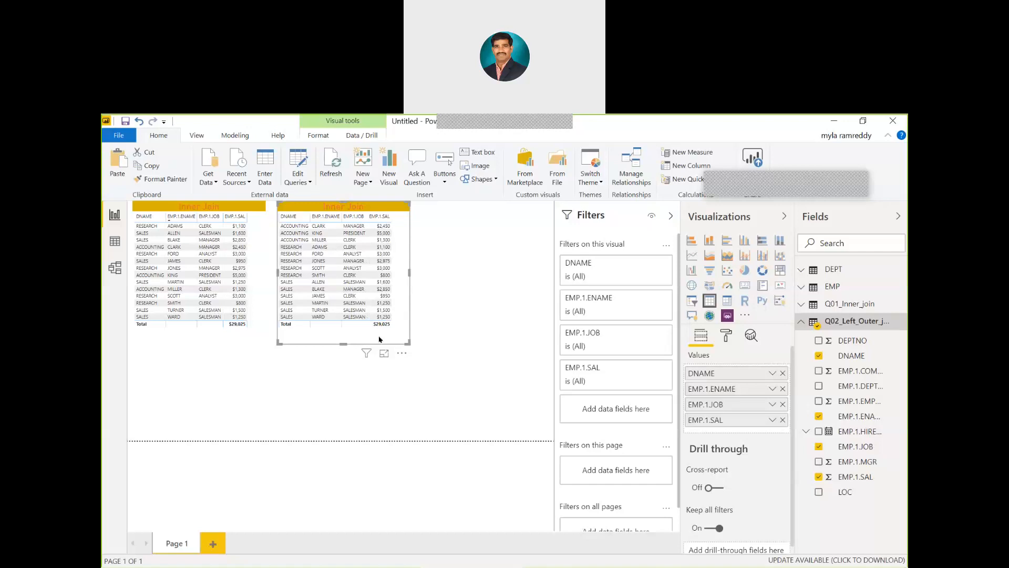
Open the query editor from the report and display the Q02_Left_Outer_join query.
click(309, 182)
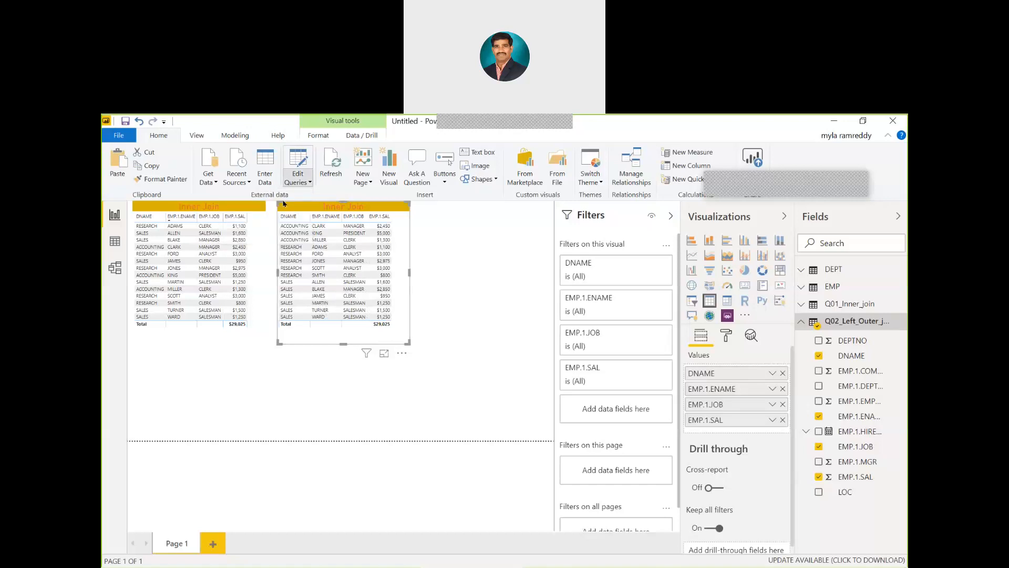
click(283, 200)
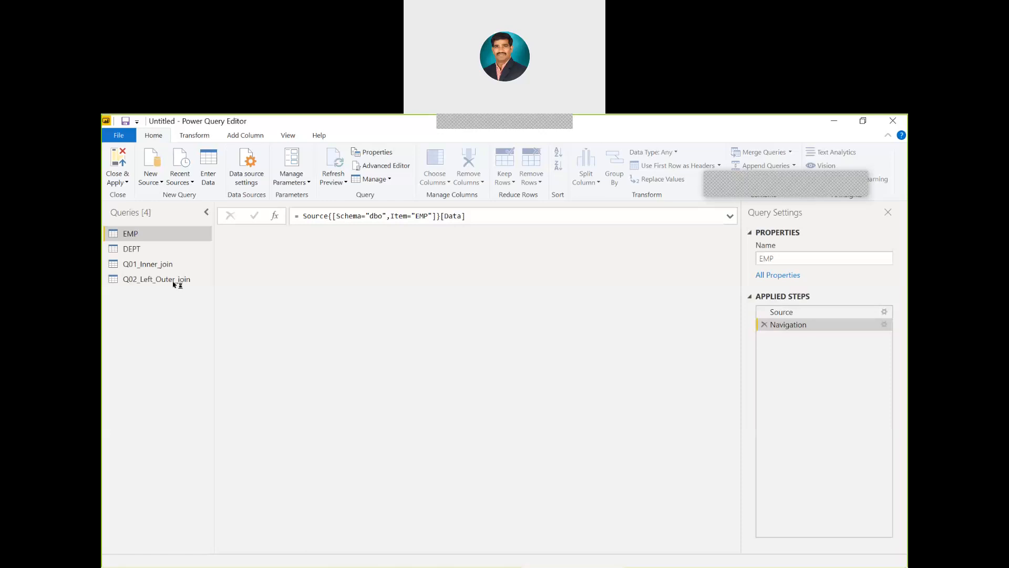
click(176, 280)
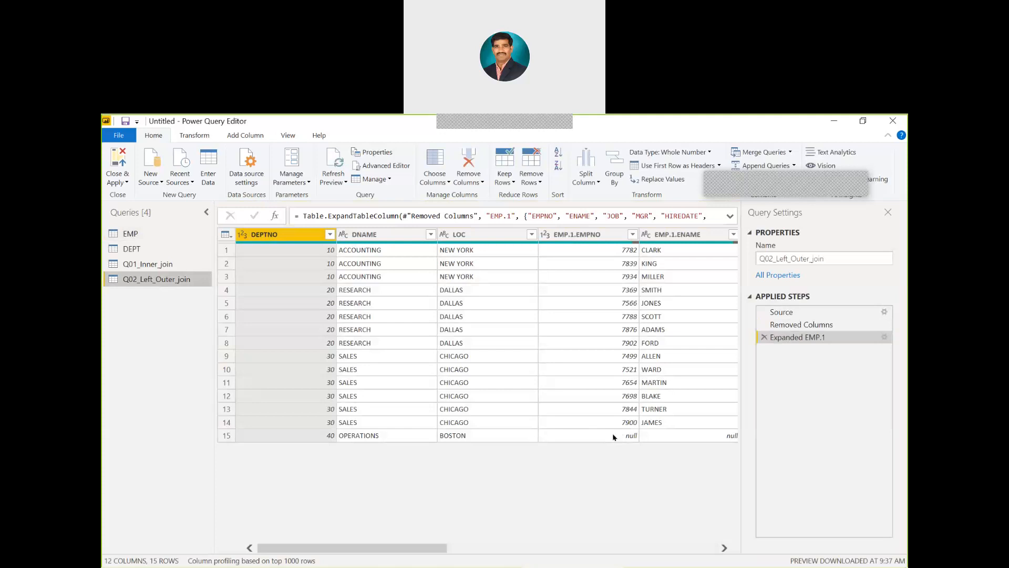
click(227, 235)
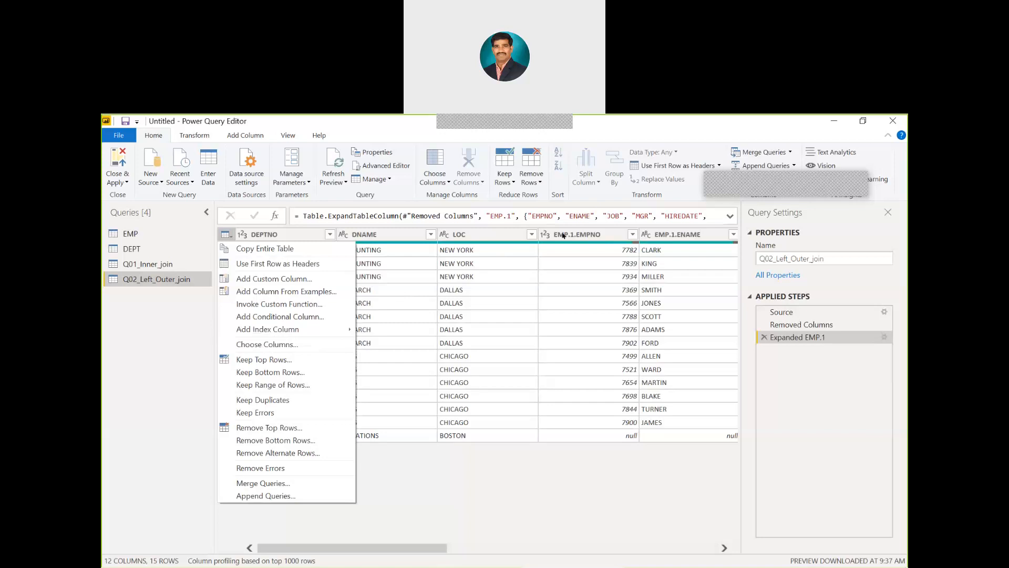
click(548, 393)
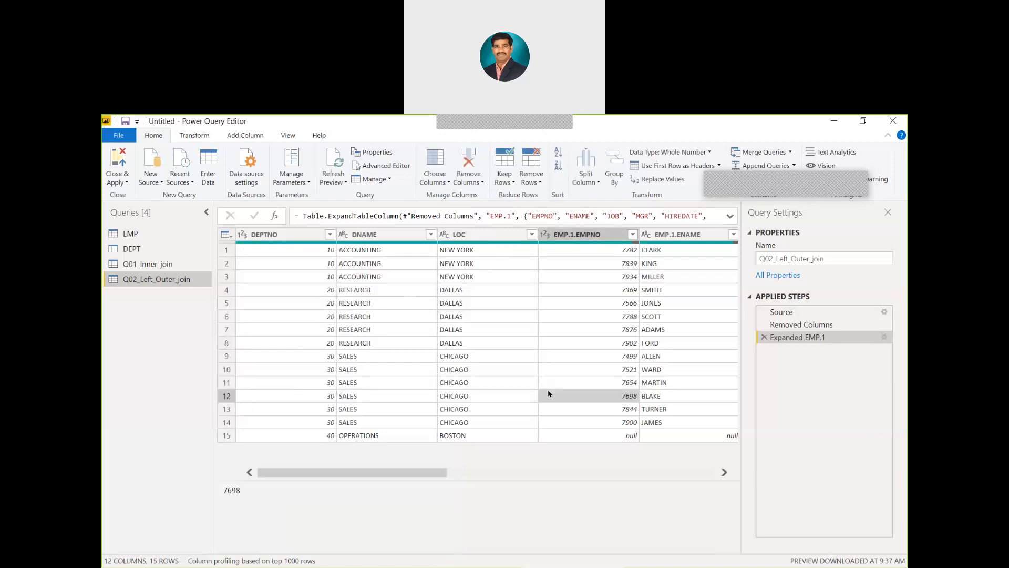
Replace null with 0 in the EMP.1.DEPTNO column of Q02_Left_Outer_join.
key(Right)
key(Right)
key(Right)
key(Right)
key(Right)
key(Right)
key(Right)
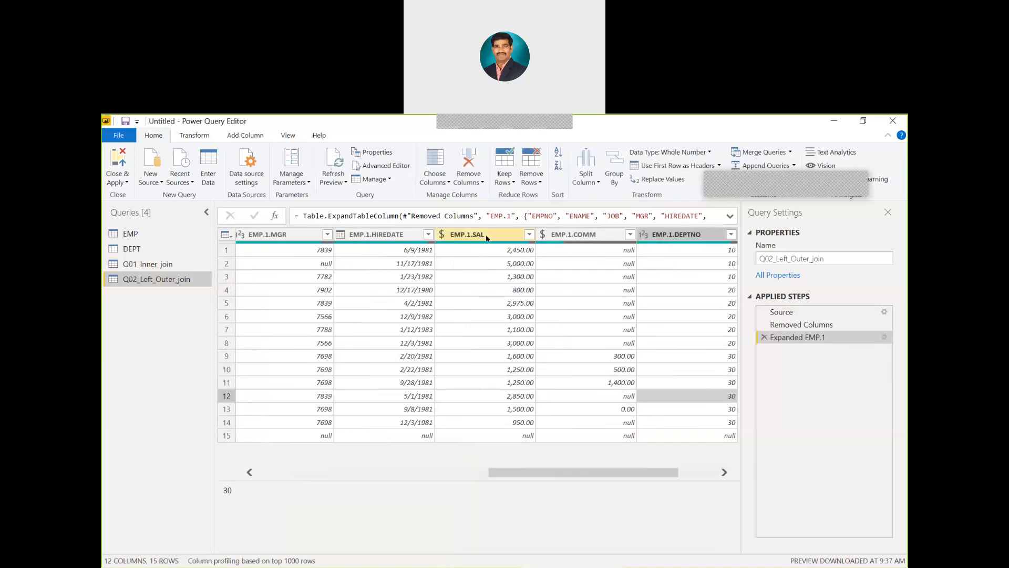
click(662, 179)
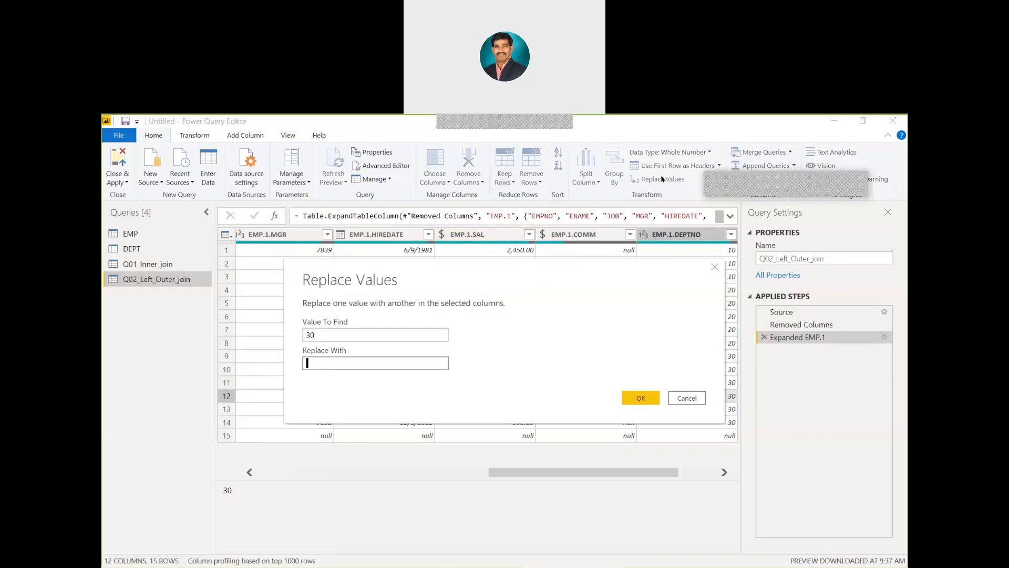
click(320, 332)
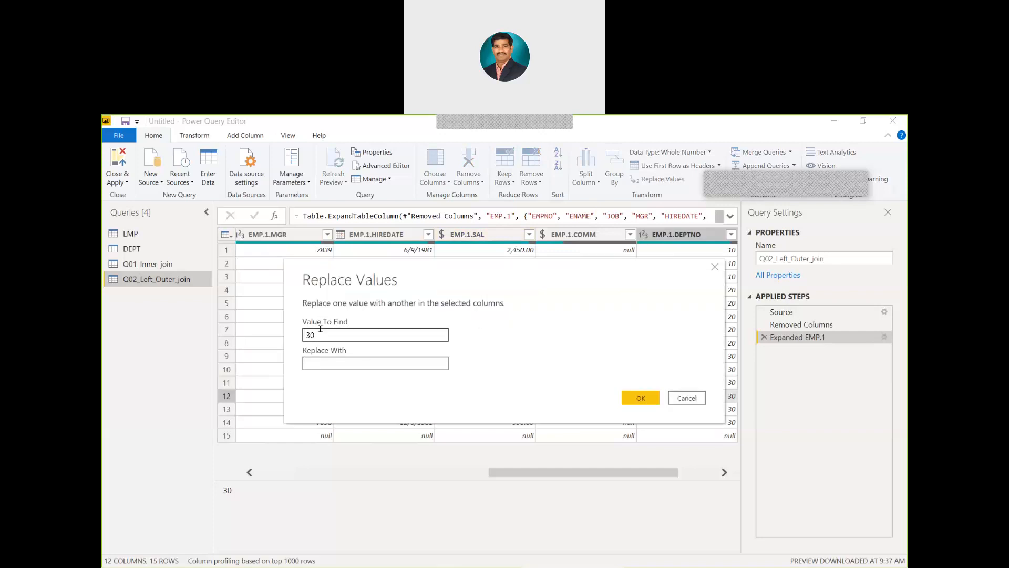
key(BackSpace)
key(BackSpace)
text(null)
click(325, 364)
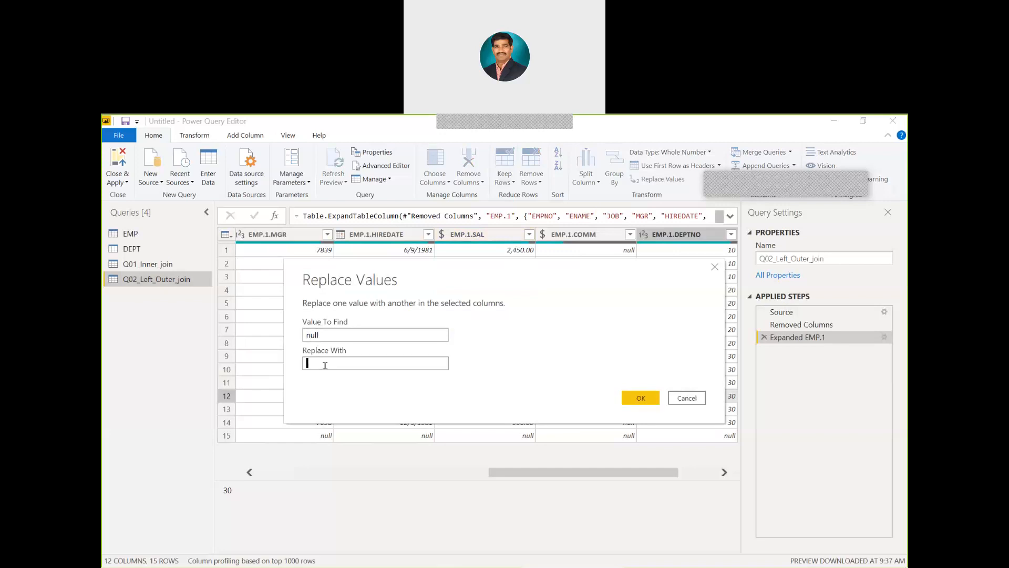
click(631, 397)
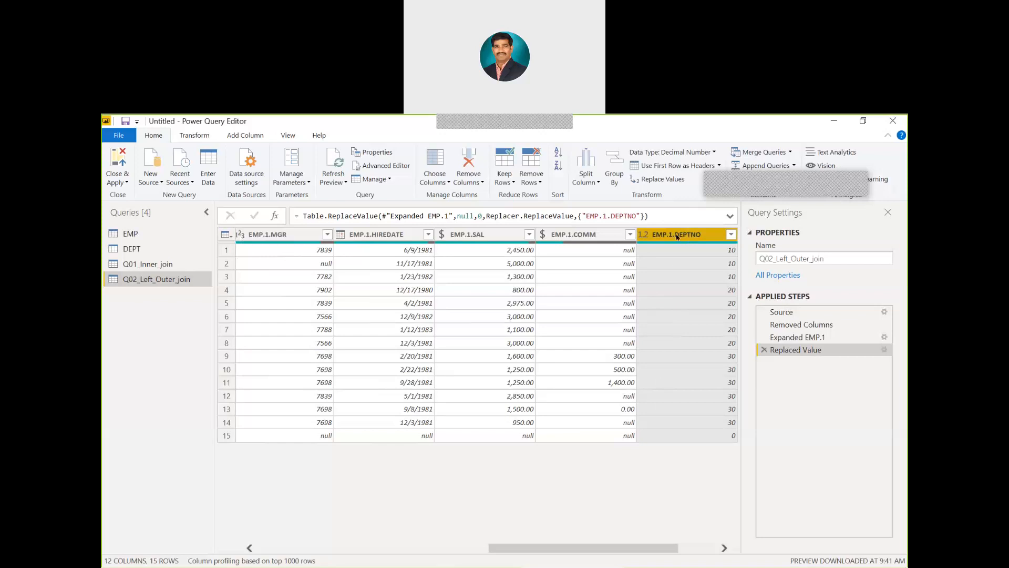
Replace null with 0 in the EMP.1.SAL column and check the last row's salary cell.
click(501, 232)
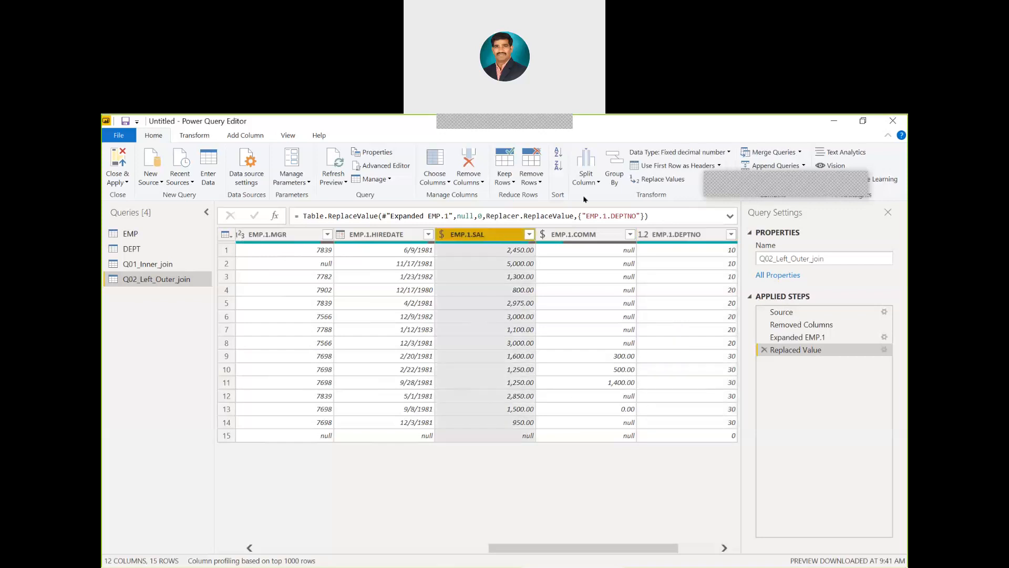
click(654, 179)
text(nul)
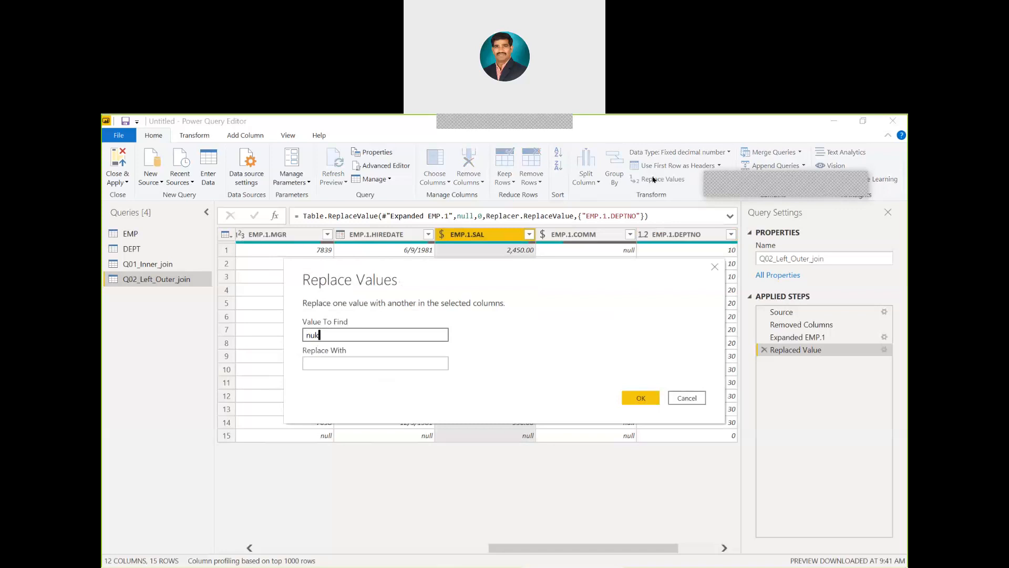
key(BackSpace)
text(ll)
key(Tab)
text(0)
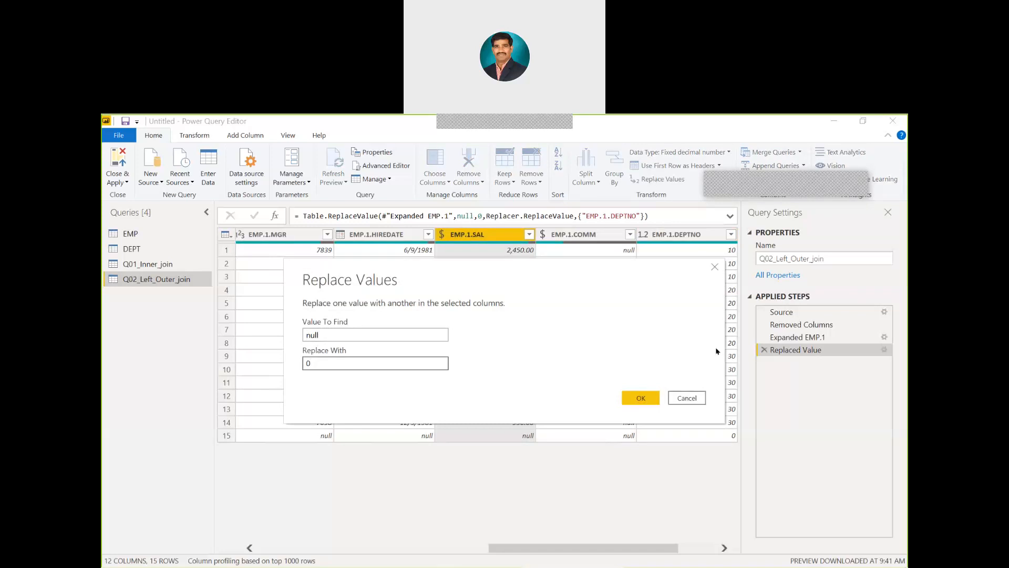
click(641, 398)
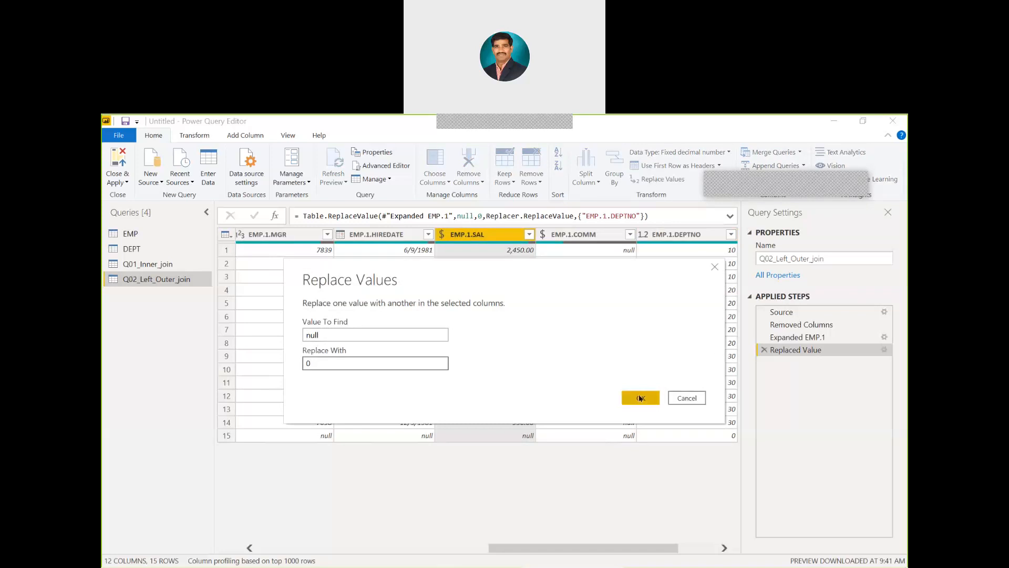
click(524, 438)
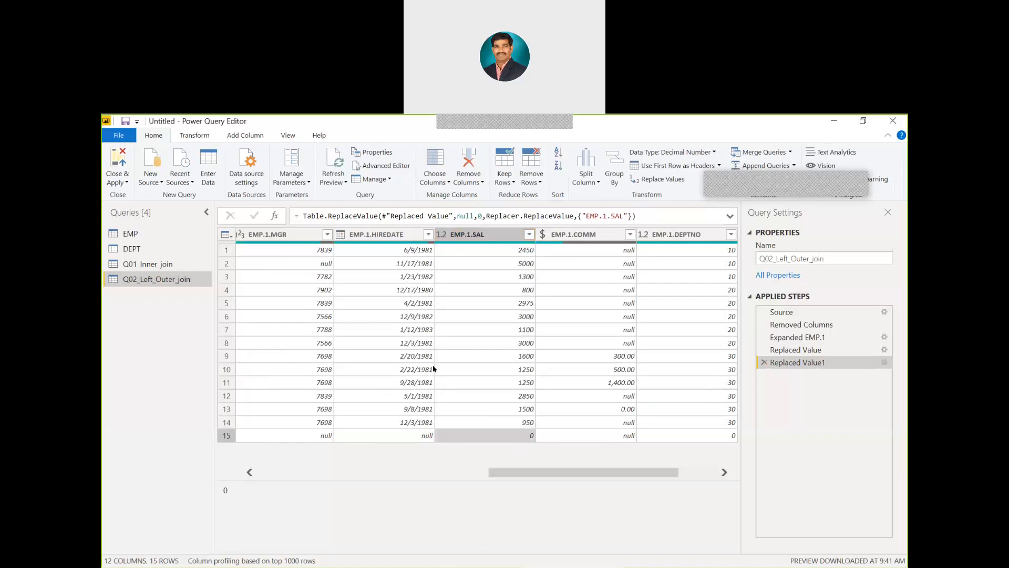
Close and apply the query changes, and set the copied table visual's title text to "Left Outer Join".
click(117, 162)
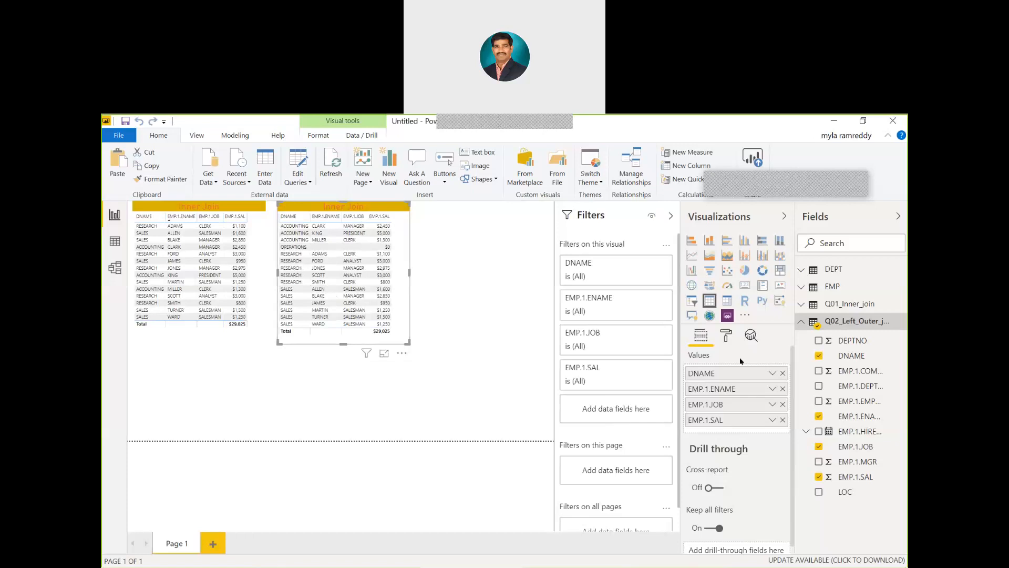
click(727, 335)
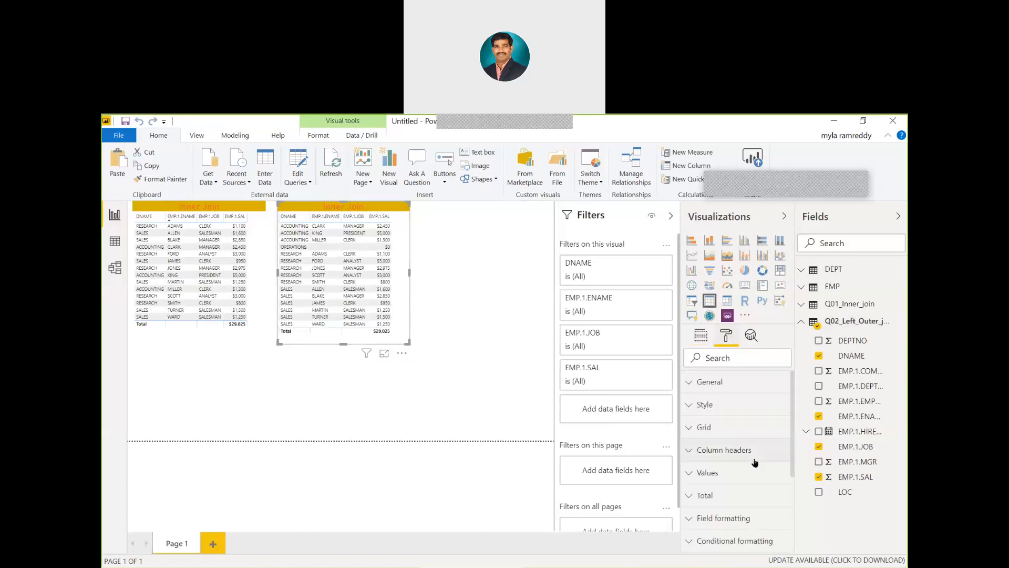
scroll(755, 463, down, 2)
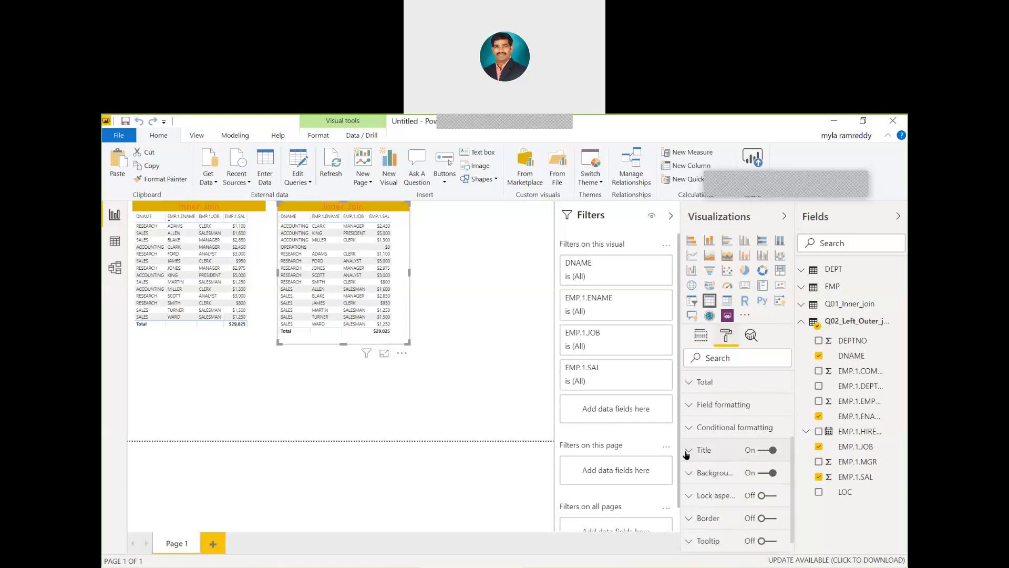
click(686, 451)
click(740, 484)
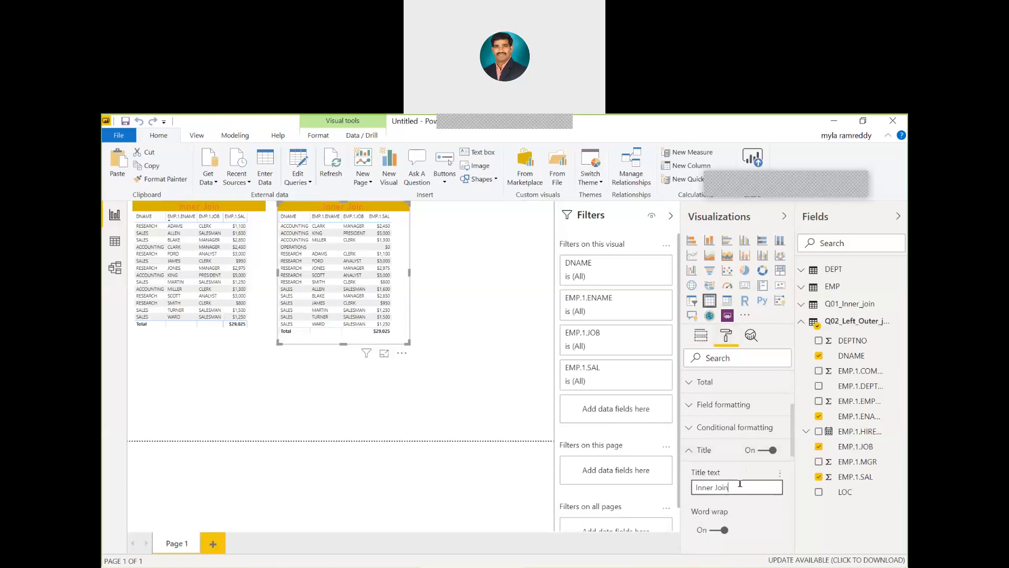
key(ctrl+a)
text(Left Outer Join)
Start SQL Server Management Studio without recovering the listed files, and connect to the RRITEC database engine.
key(super)
text(ssms)
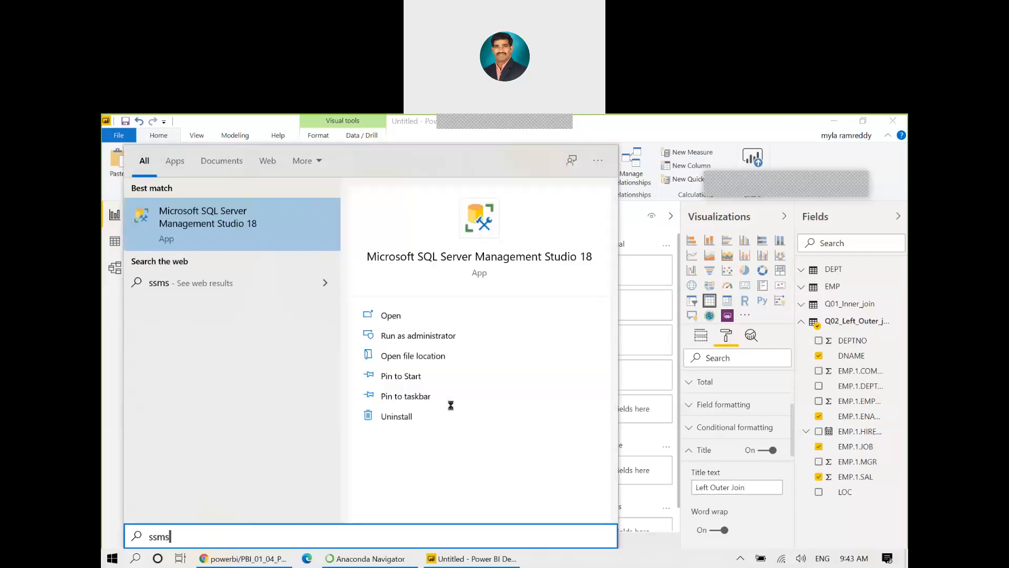
key(Return)
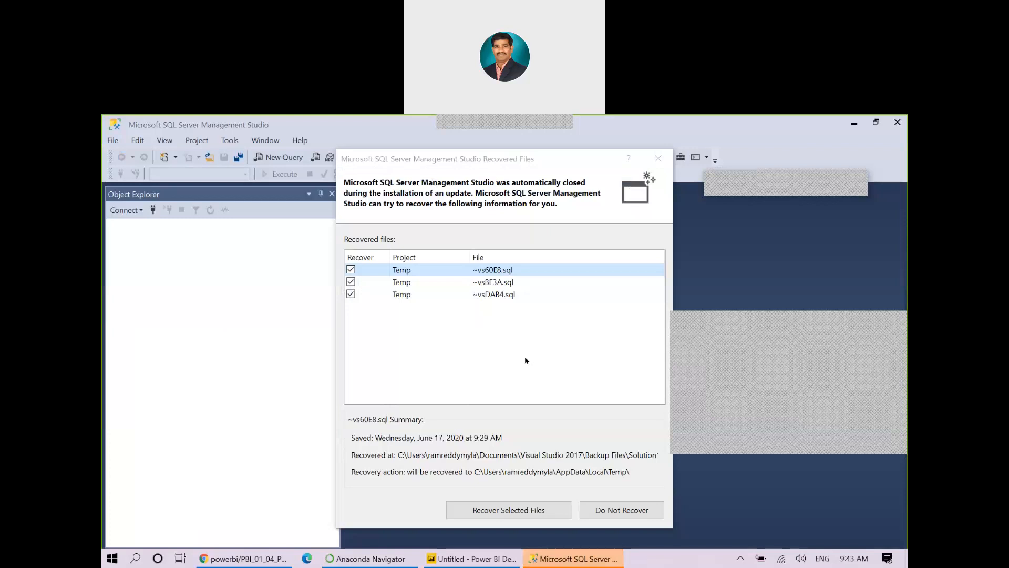
click(606, 510)
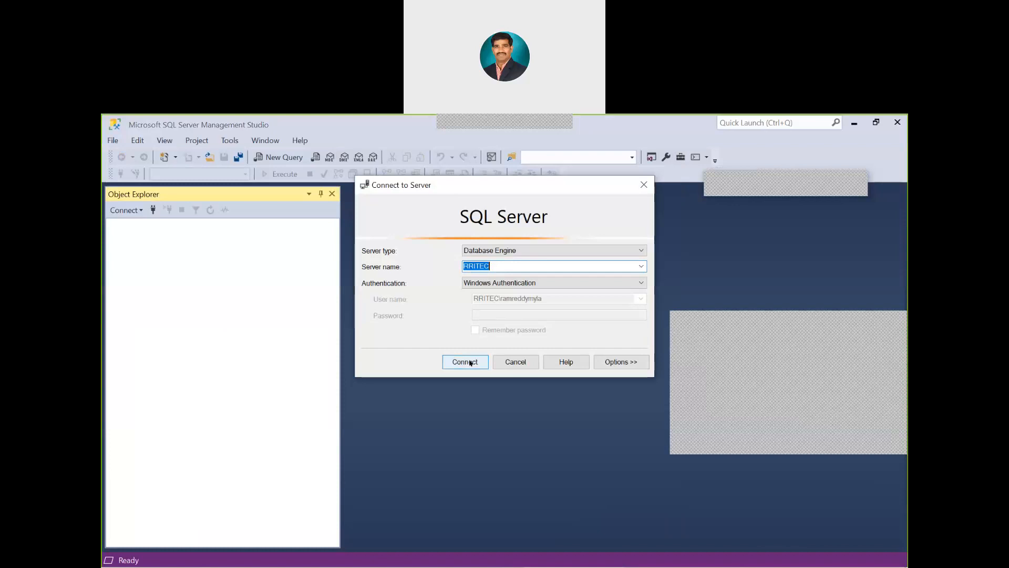
click(470, 362)
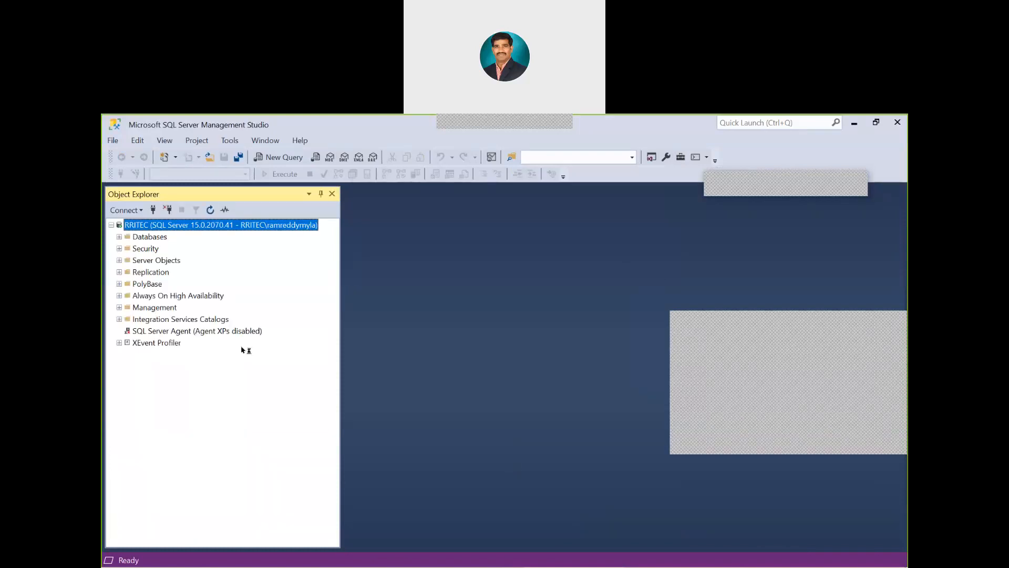
Expand the server's databases and open a new query on rritecDB.
click(119, 237)
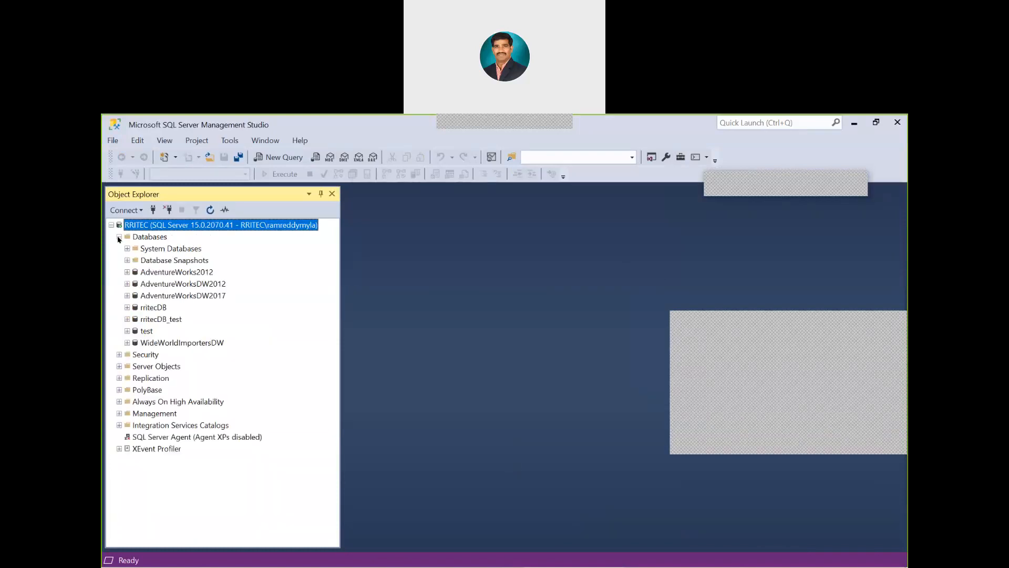
click(146, 308)
right_click(150, 309)
click(175, 327)
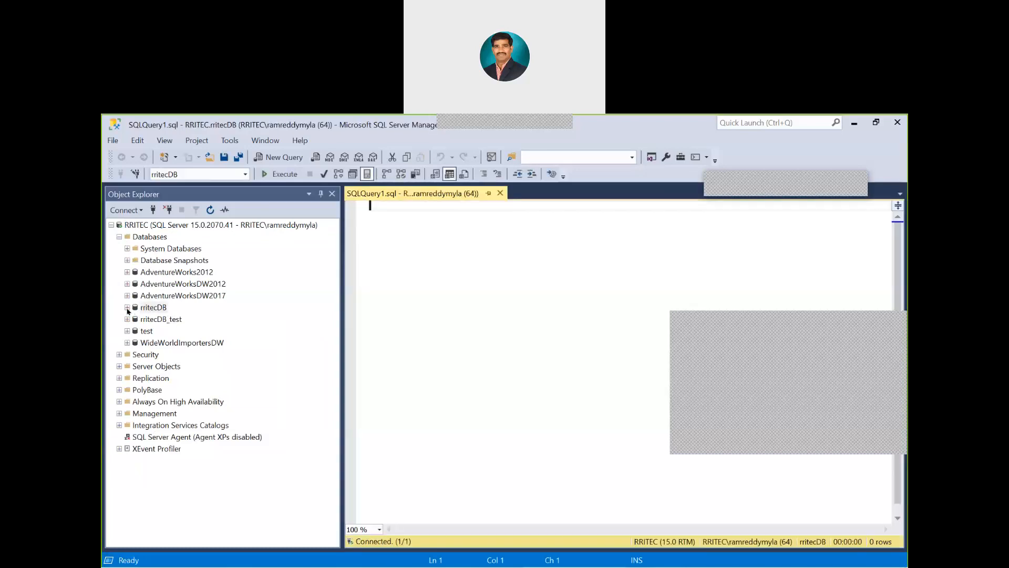
Write and execute "select * from [dbo].[EMP]" using the table from rritecDB, and enlarge the results area to show all rows.
double_click(150, 307)
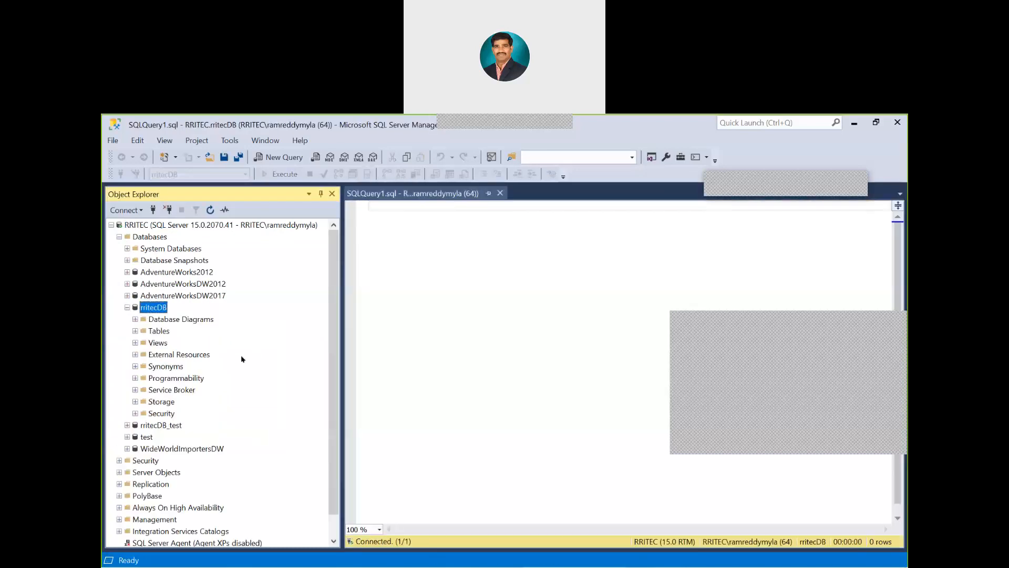
click(135, 331)
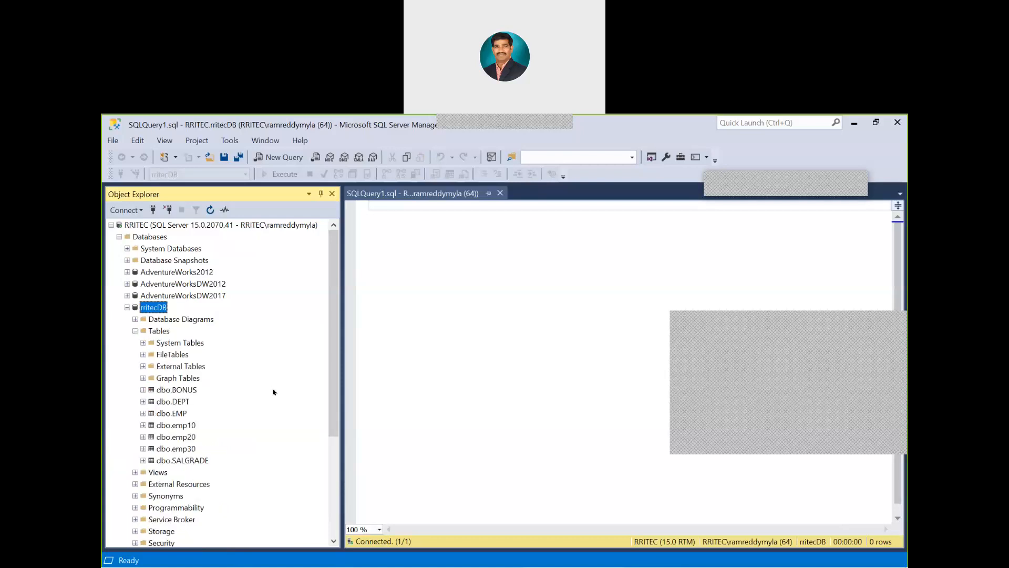
click(179, 416)
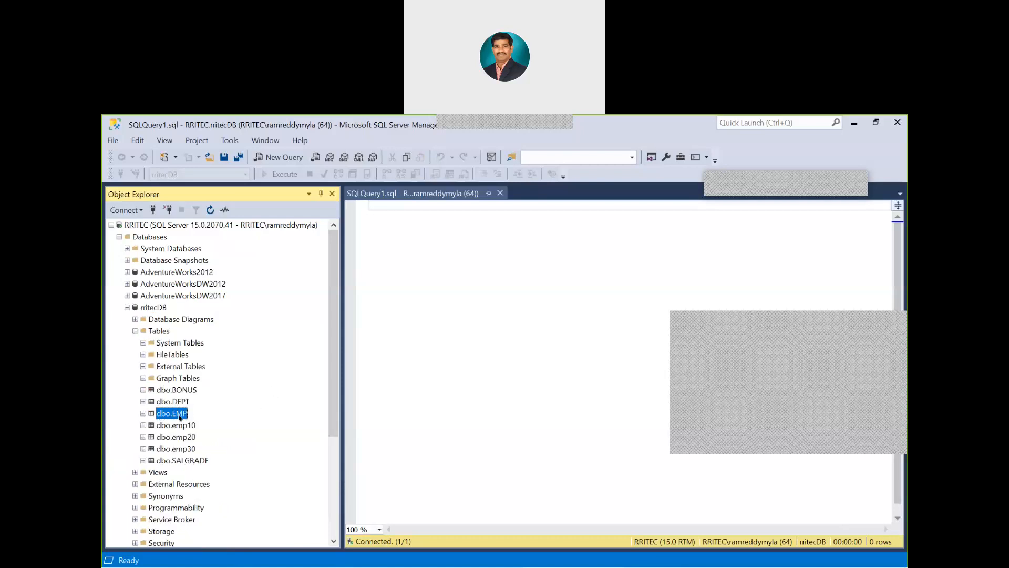
right_click(179, 415)
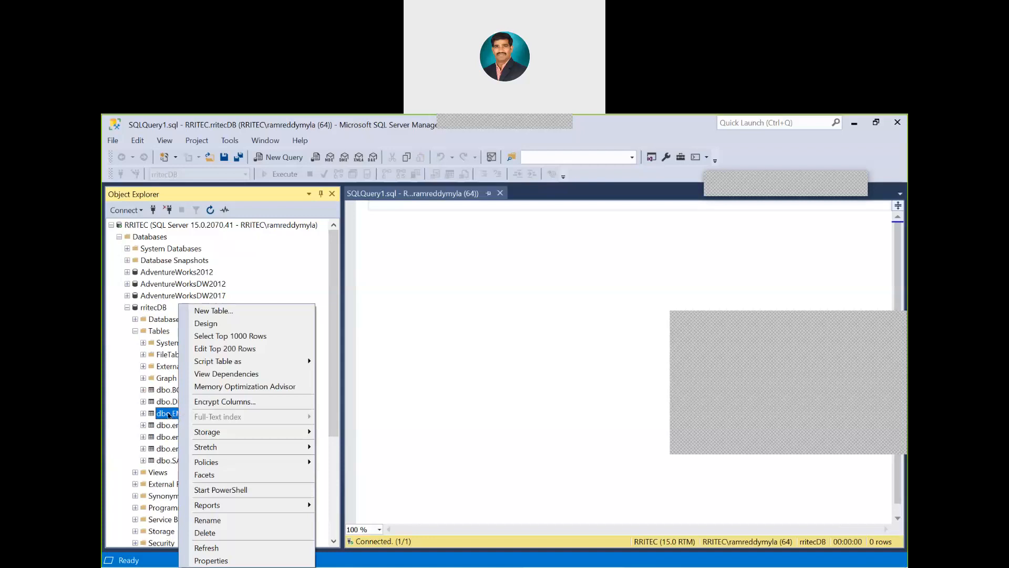
drag(168, 414, 367, 374)
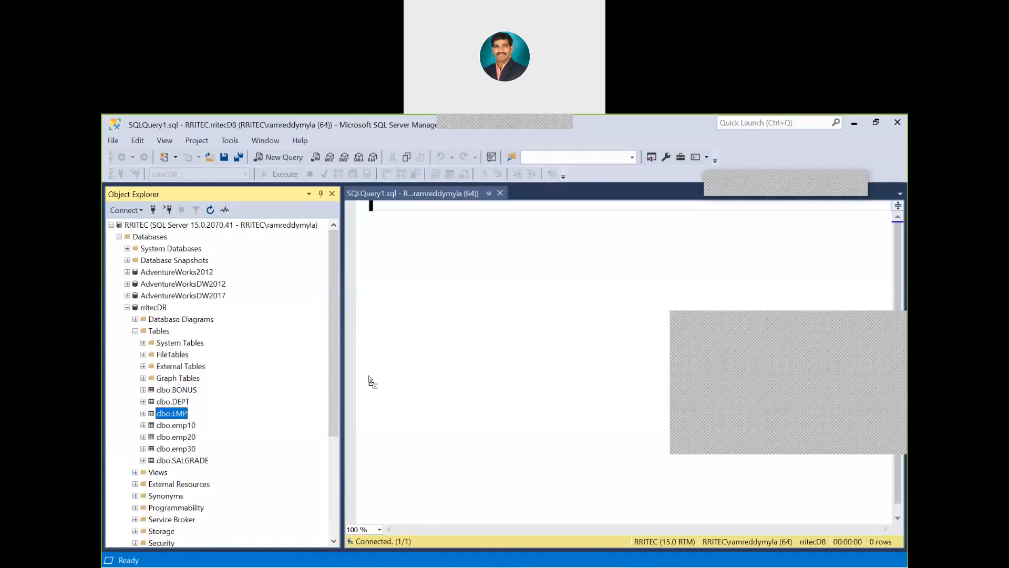
key(Home)
text(select * fro)
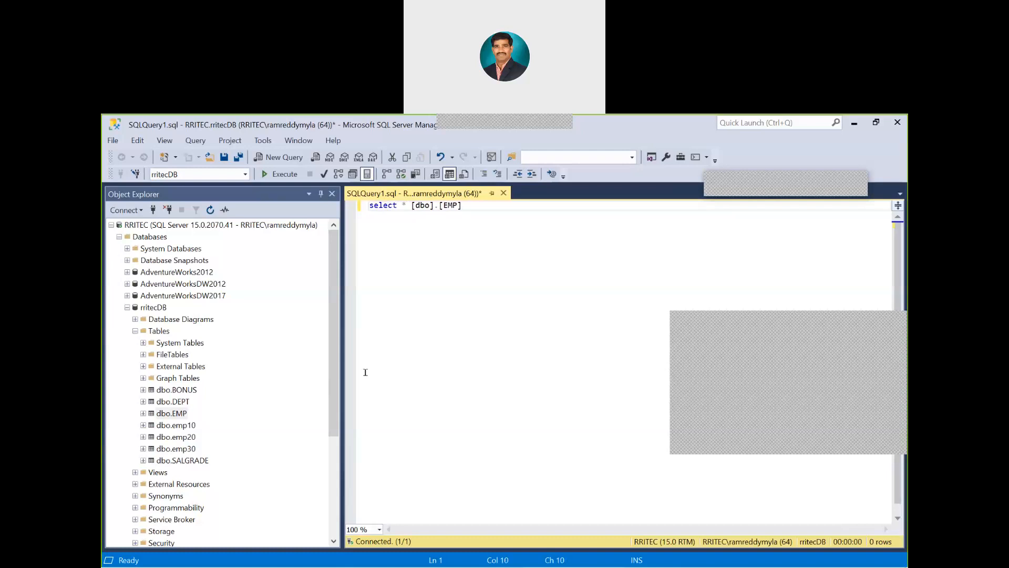
text(m)
click(274, 174)
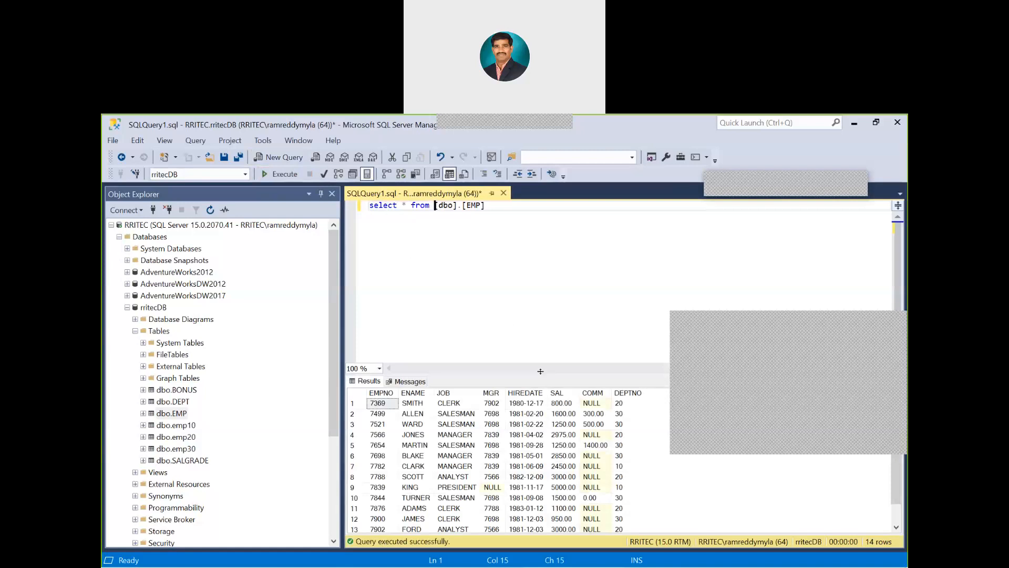
drag(541, 371, 523, 267)
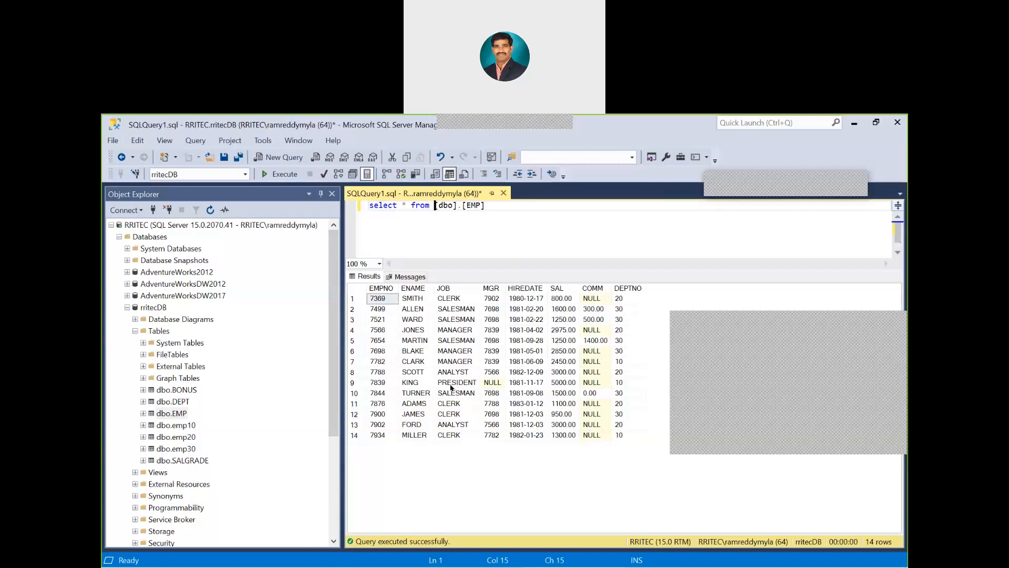
Switch to Chrome, search the web for "insert in sql server", and open the W3Schools SQL INSERT INTO Statement page.
key(alt+Tab)
key(alt+Tab)
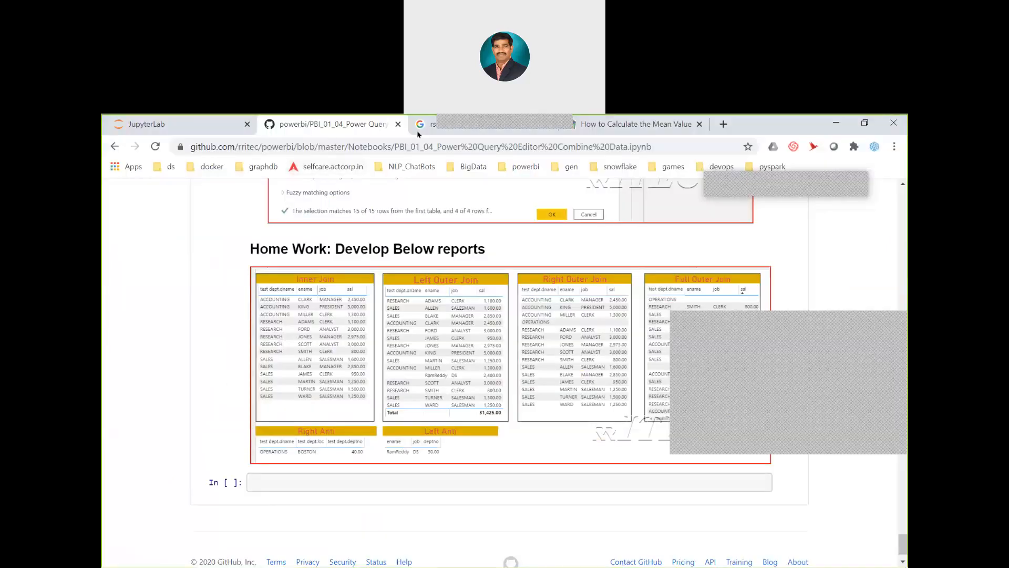
click(419, 124)
click(298, 145)
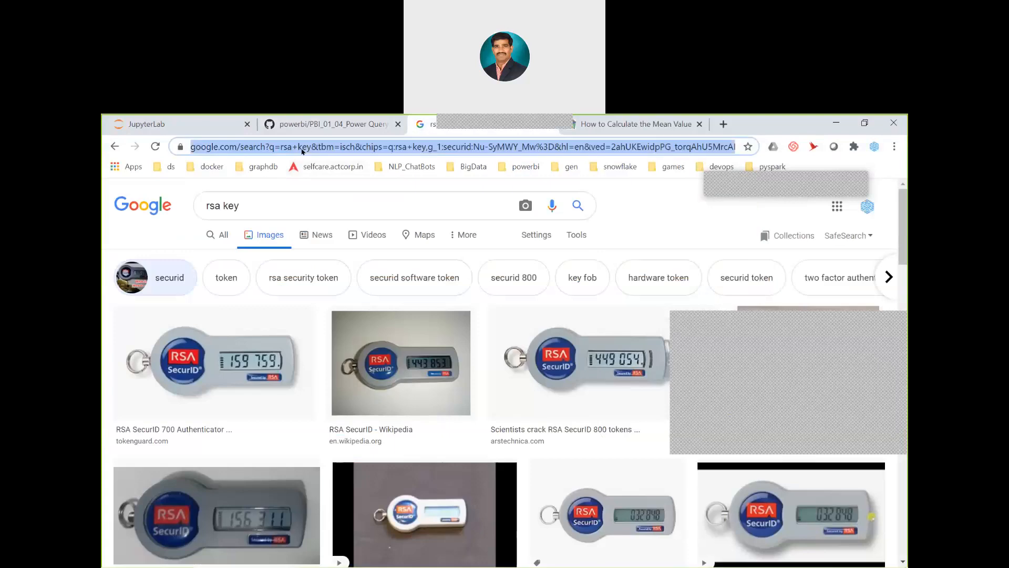
text(insert)
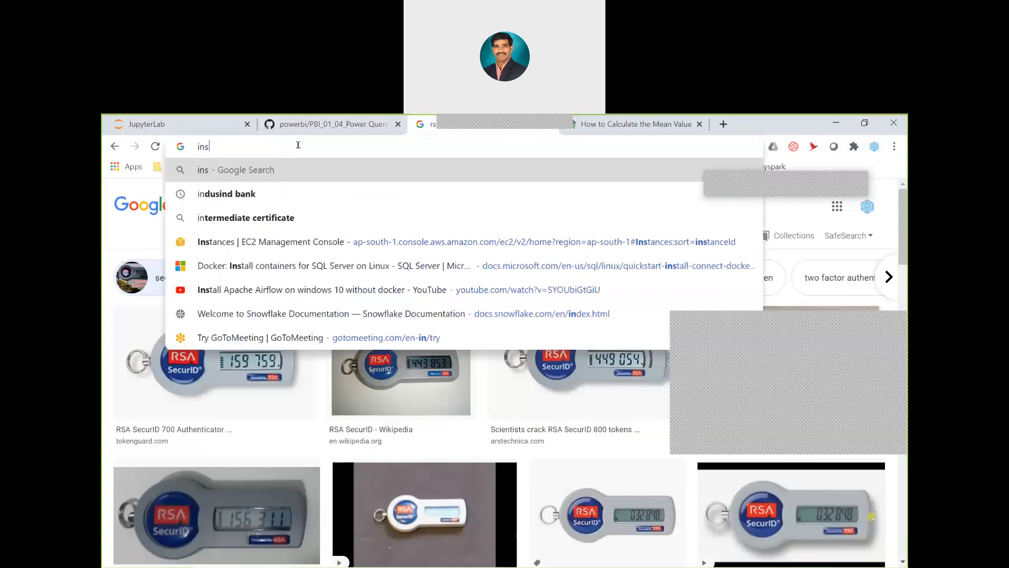
text(in sql server)
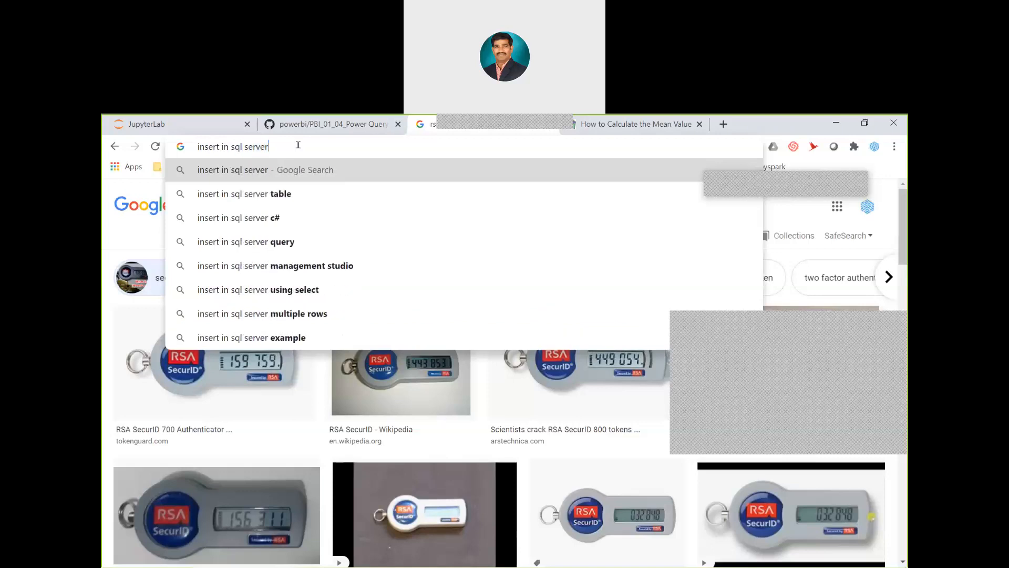
key(Return)
click(348, 312)
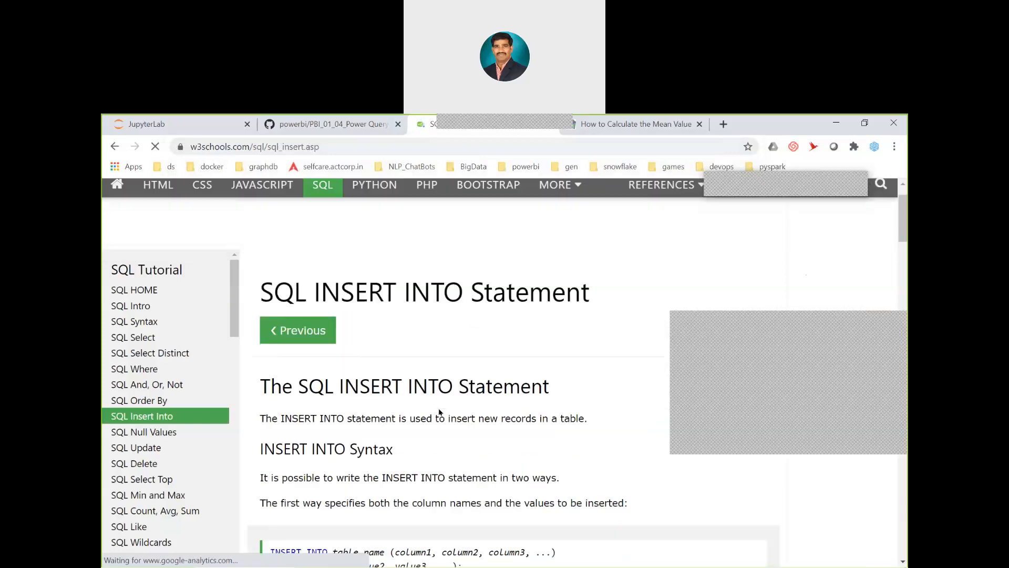
Find and highlight the INSERT INTO syntax that adds values for all columns without naming the columns.
scroll(439, 413, down, 5)
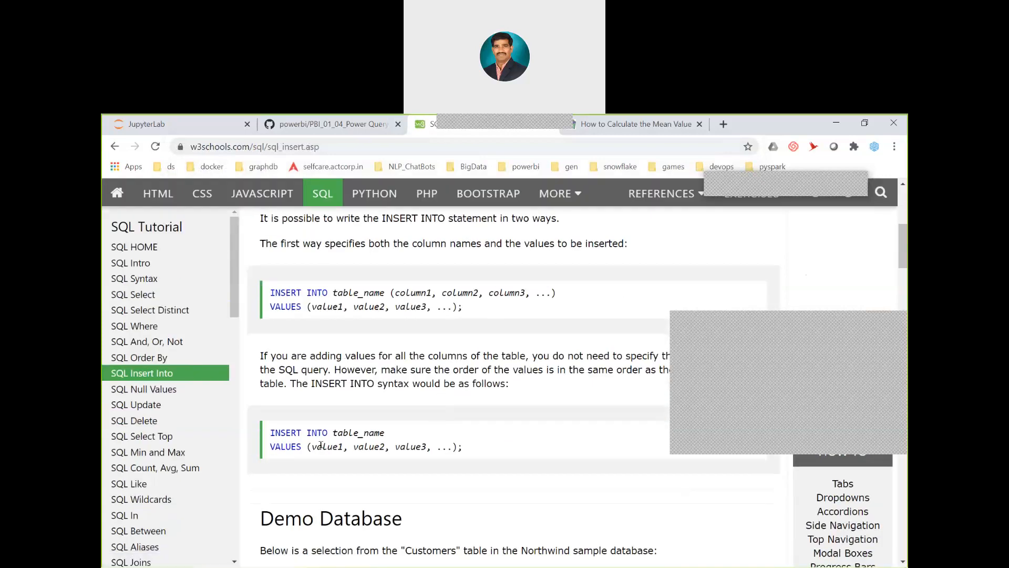
scroll(320, 445, down, 1)
drag(268, 355, 477, 370)
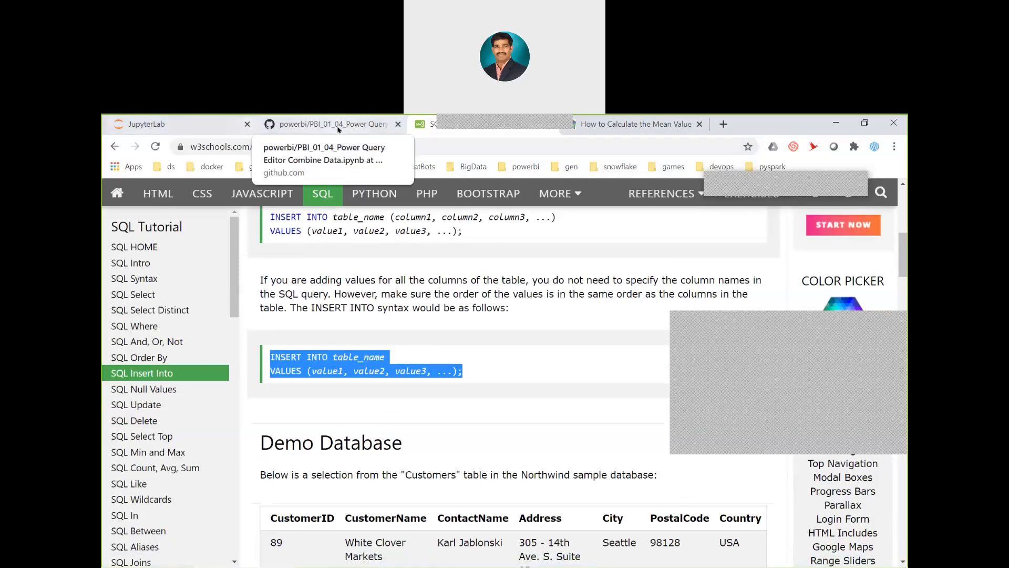
Return to SQL Server Management Studio and begin the statement "insert into [dbo].[emp]" below the select query.
key(alt+Tab)
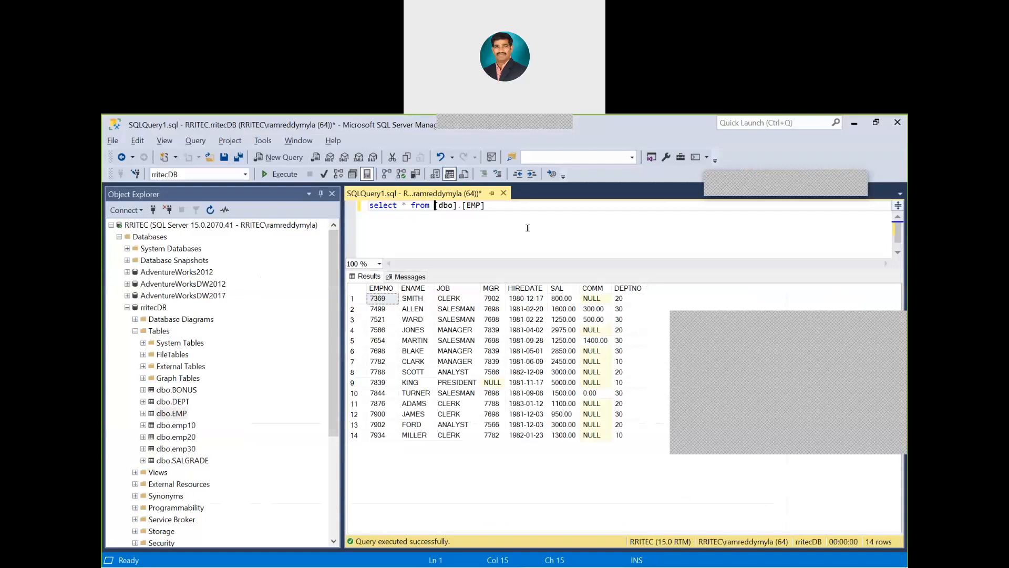
click(498, 204)
key(Return)
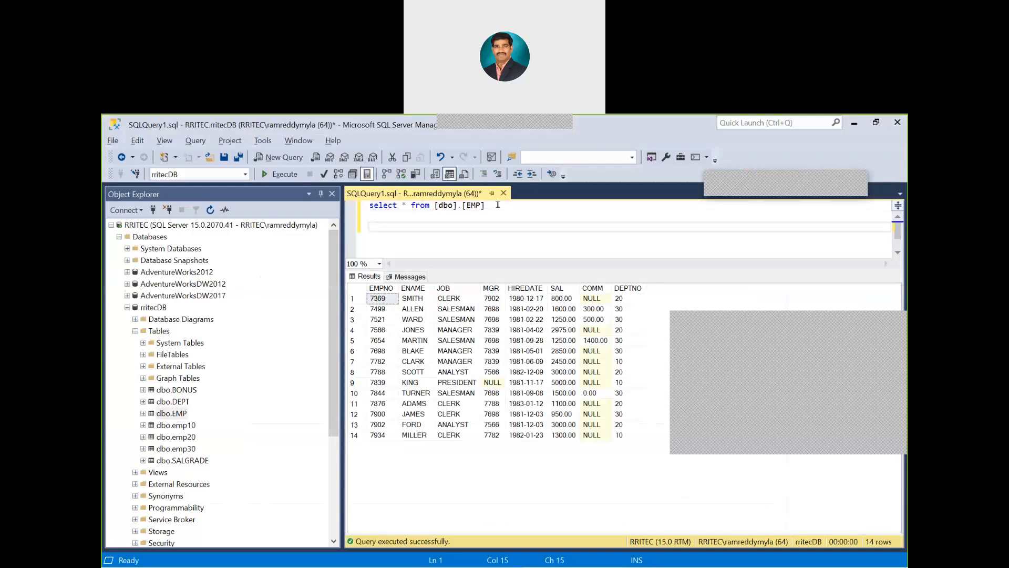
text(insert int)
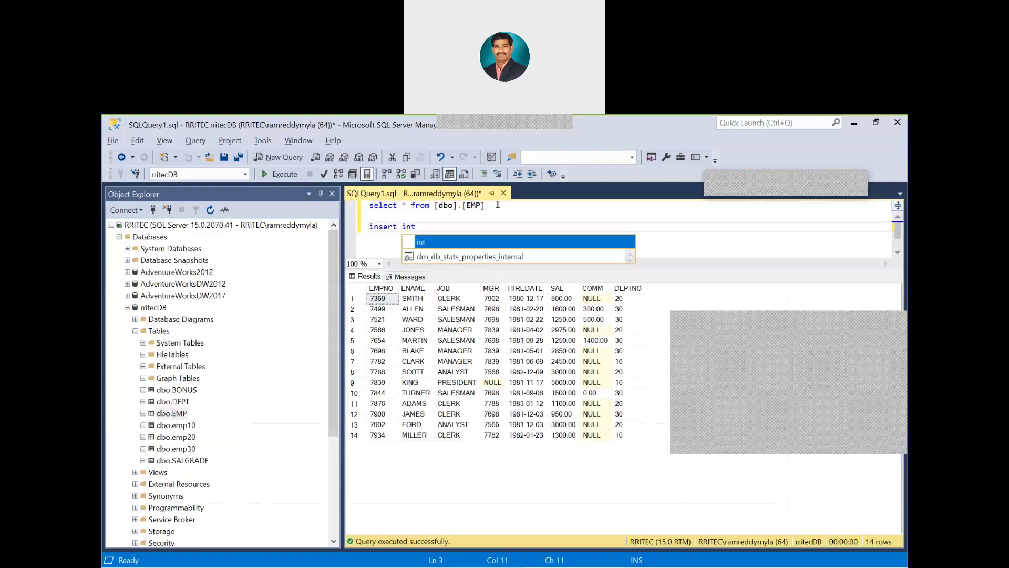
text(o [dbo])
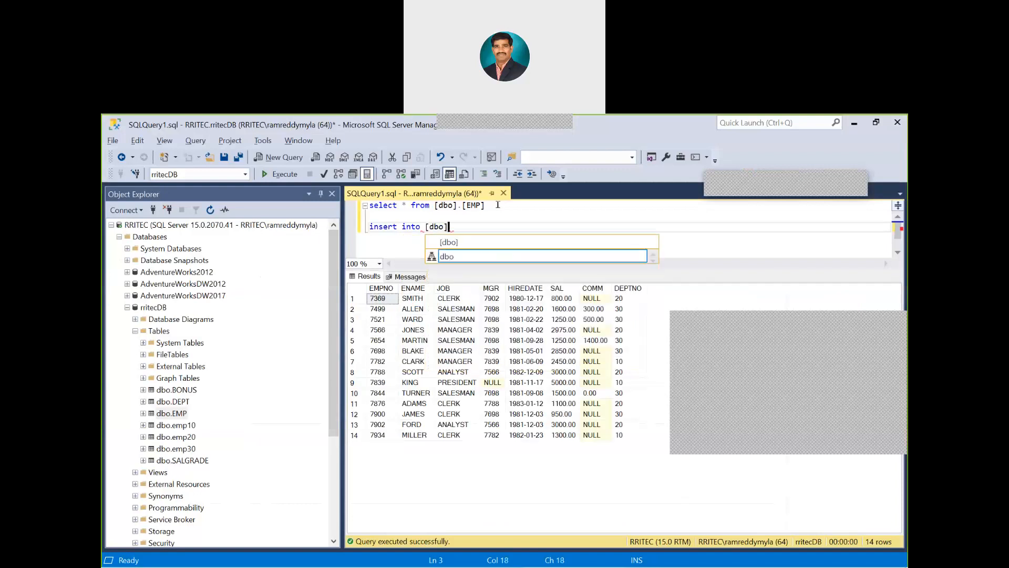
text(.[em)
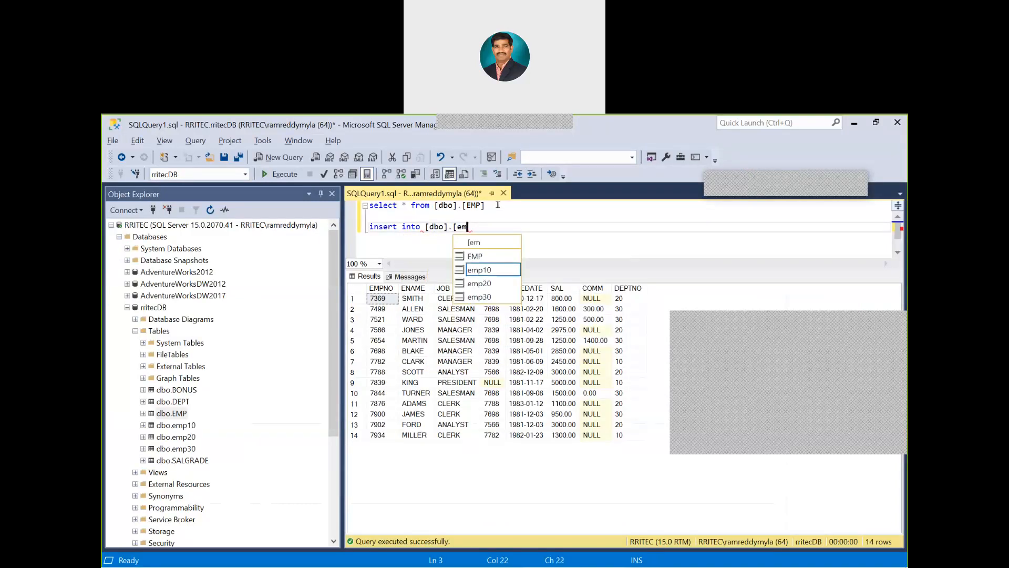
key(Tab)
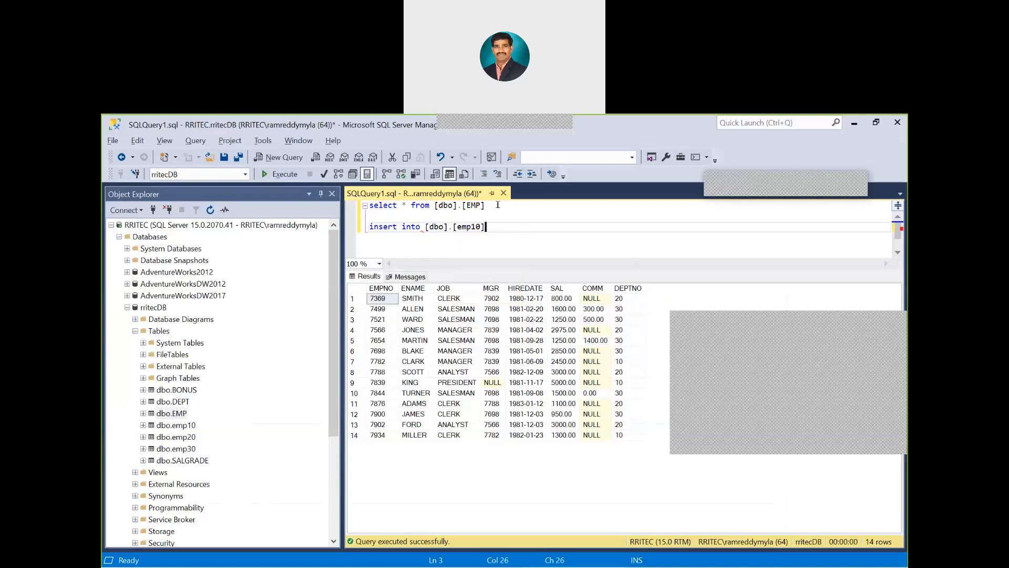
key(BackSpace)
key(BackSpace)
text(])
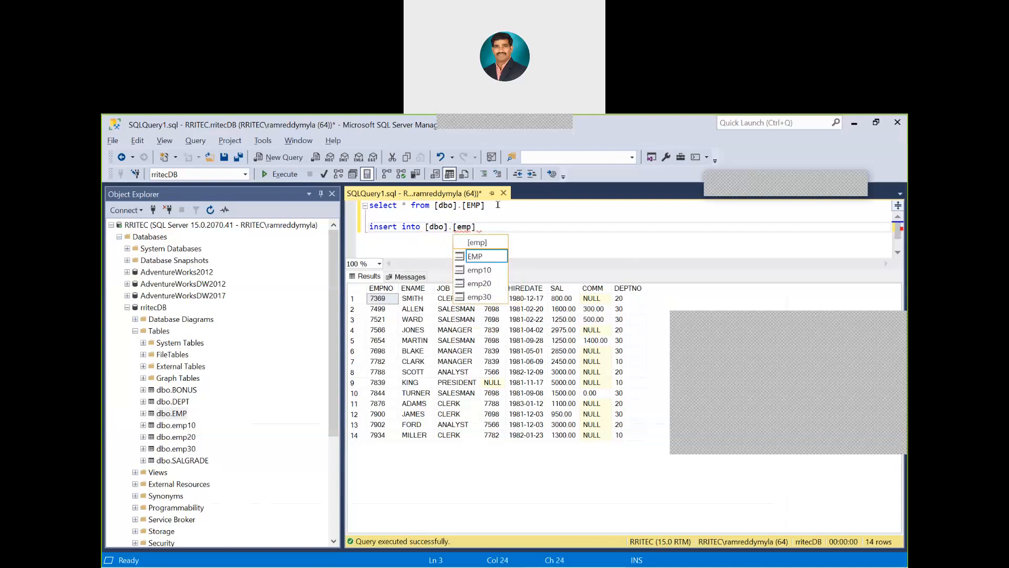
Add a values list to the insert with employee number 111, the employee's name in single quotes, job 'manager' and manager number 7839.
text( val)
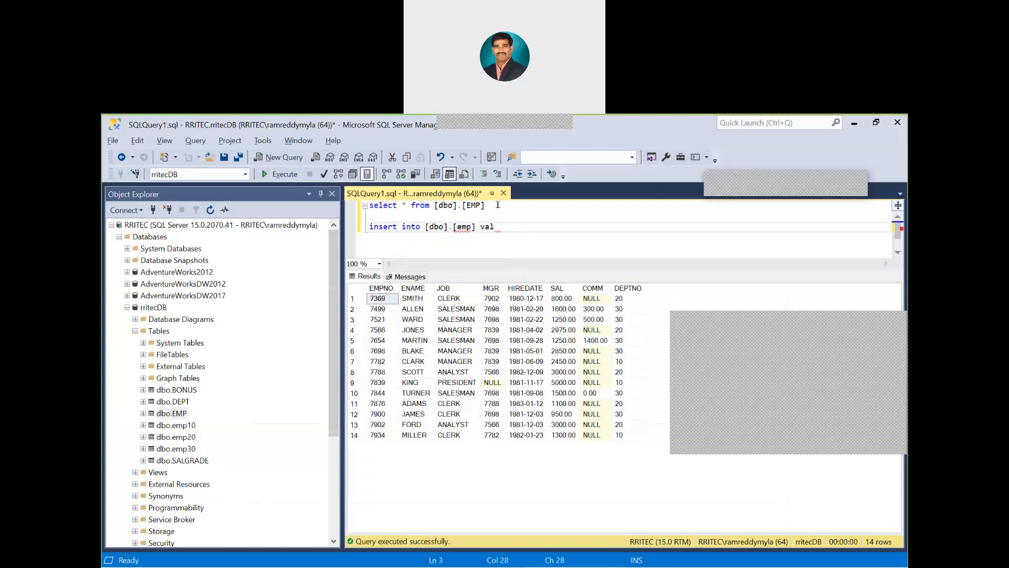
text(ues (111,"ra)
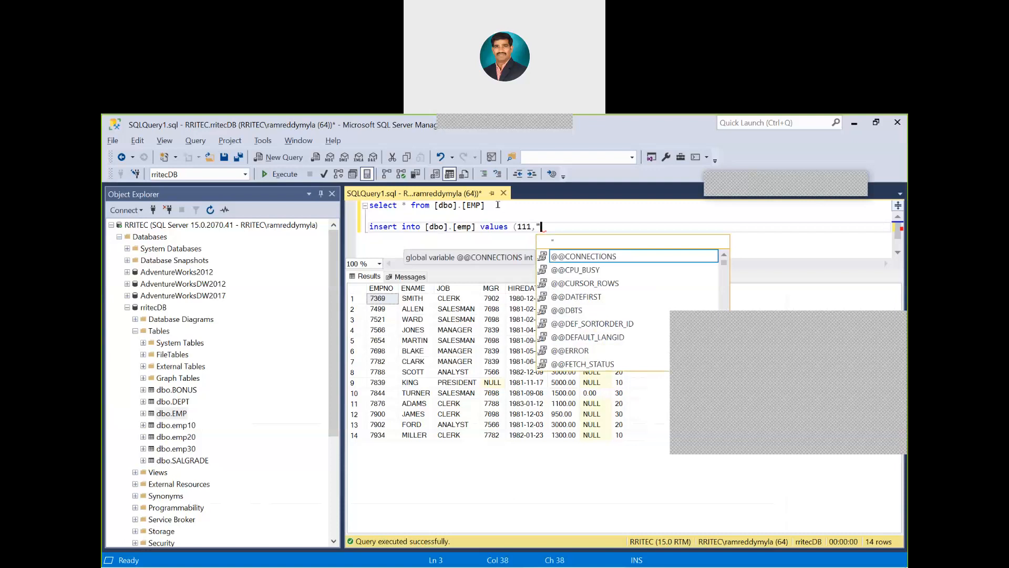
key(BackSpace)
key(BackSpace)
key(BackSpace)
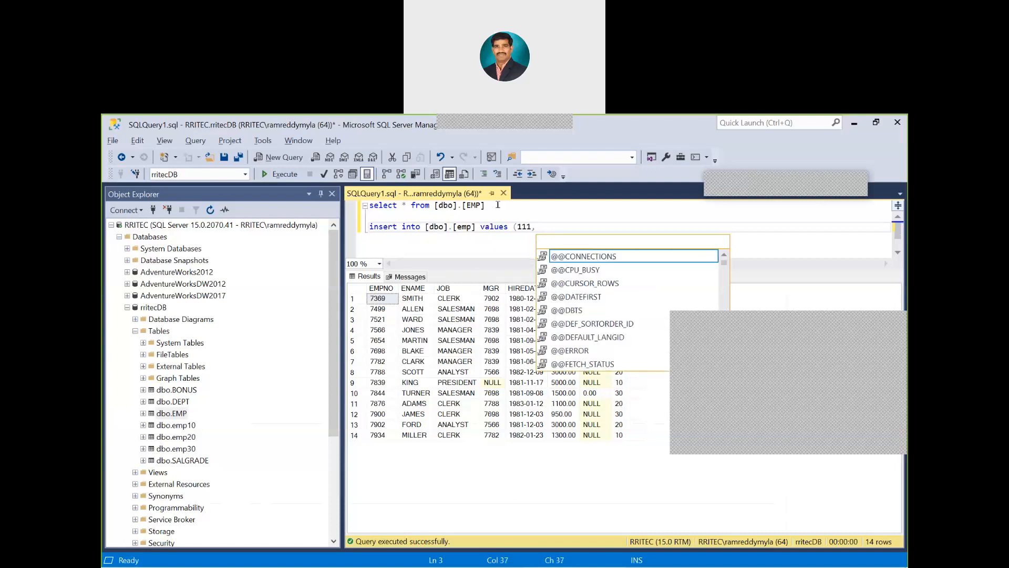
text('ram')
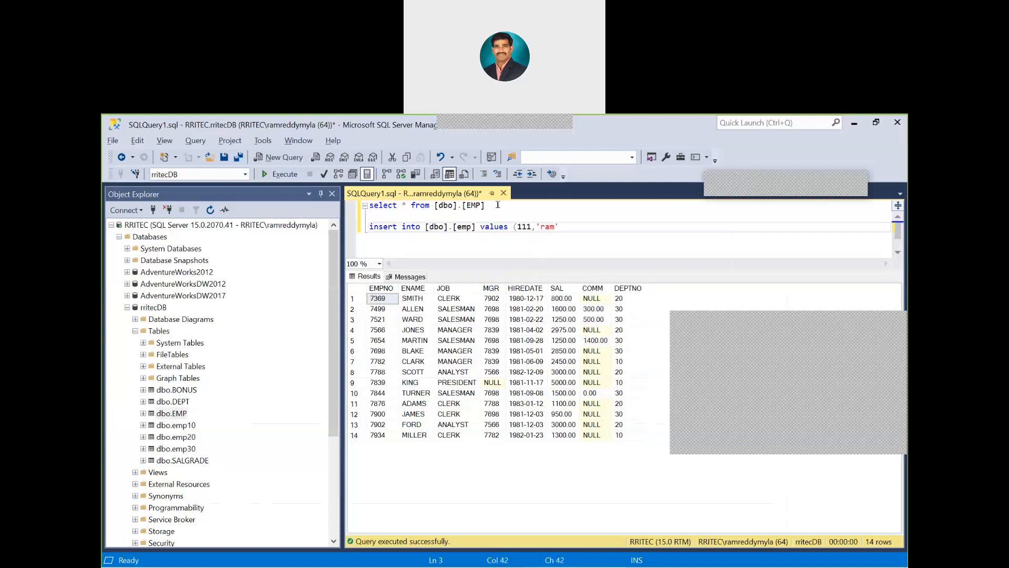
text(,)
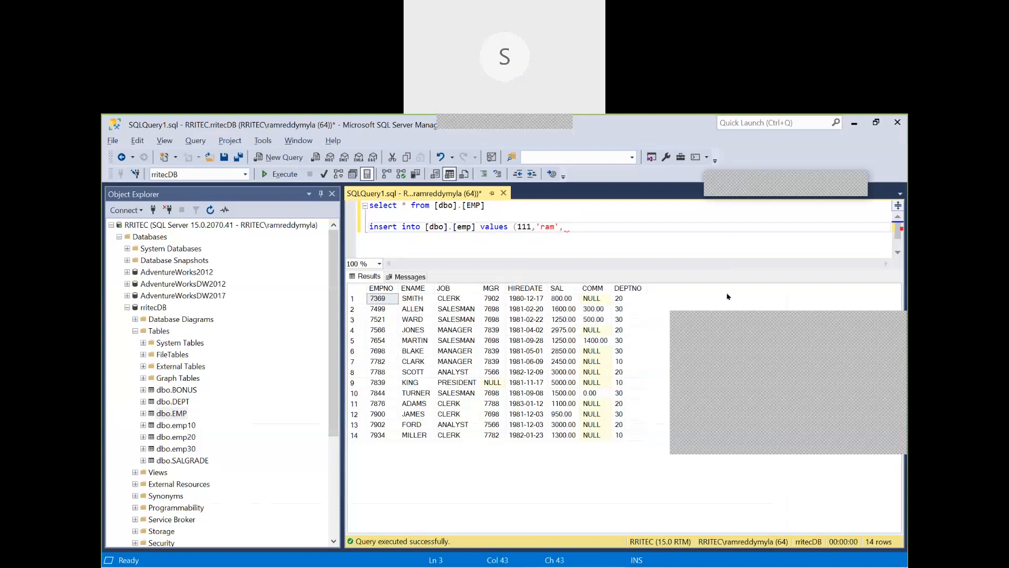
text(')
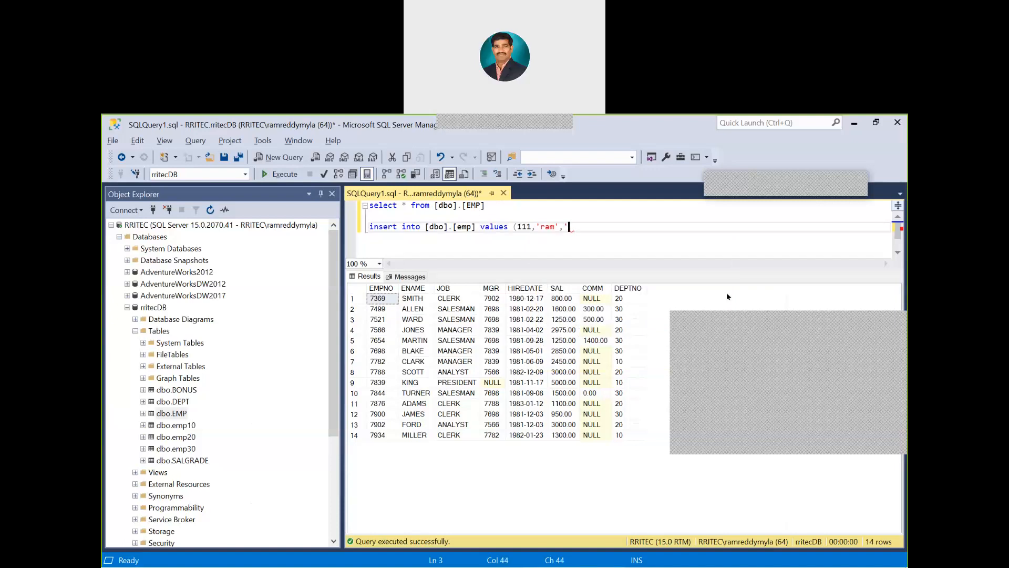
text(manager',)
text(7839)
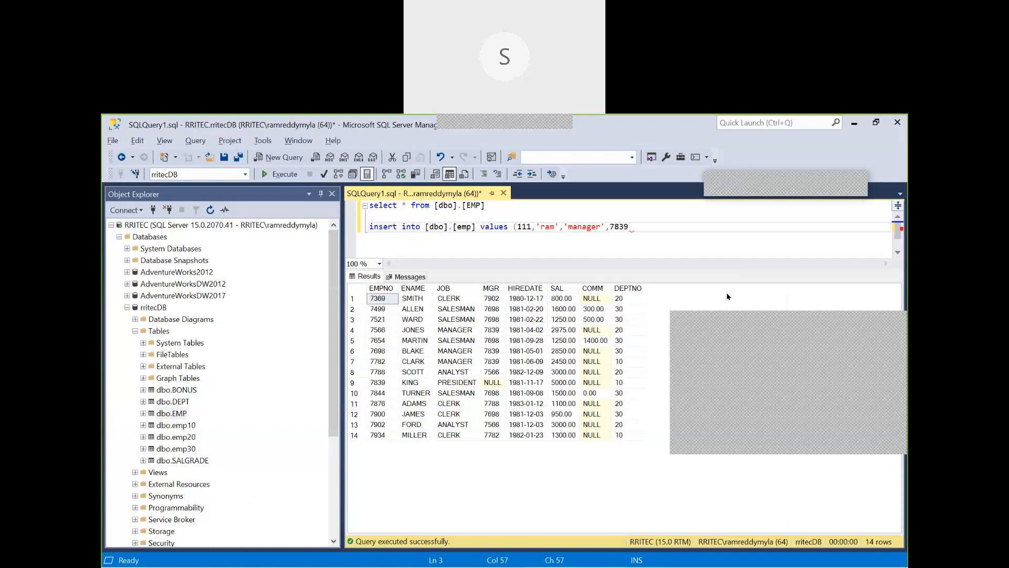
text(,)
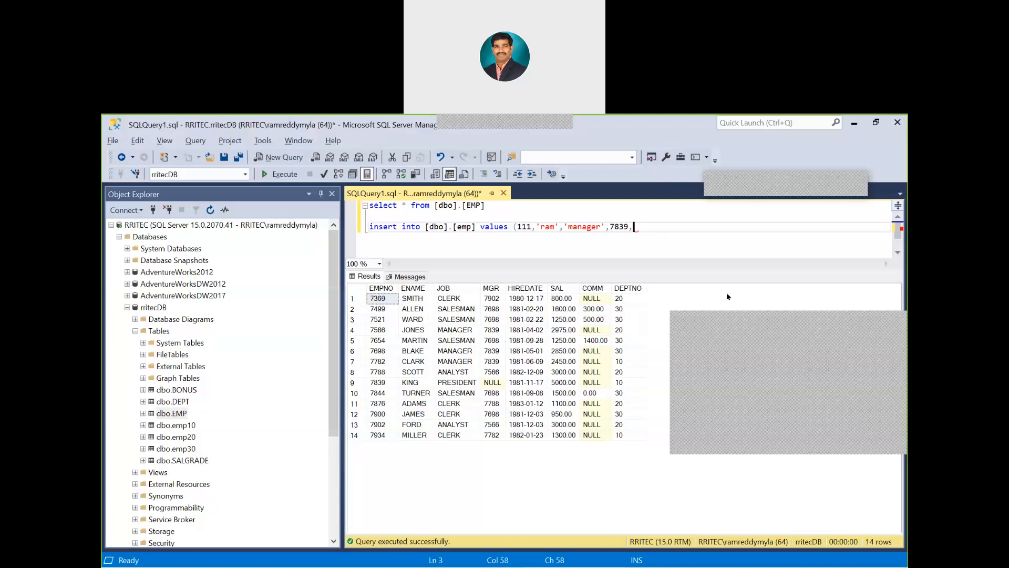
Complete the insert with hire date '1981-11-17', salary 5000, commission 0 and department 20, and execute only that statement.
click(523, 385)
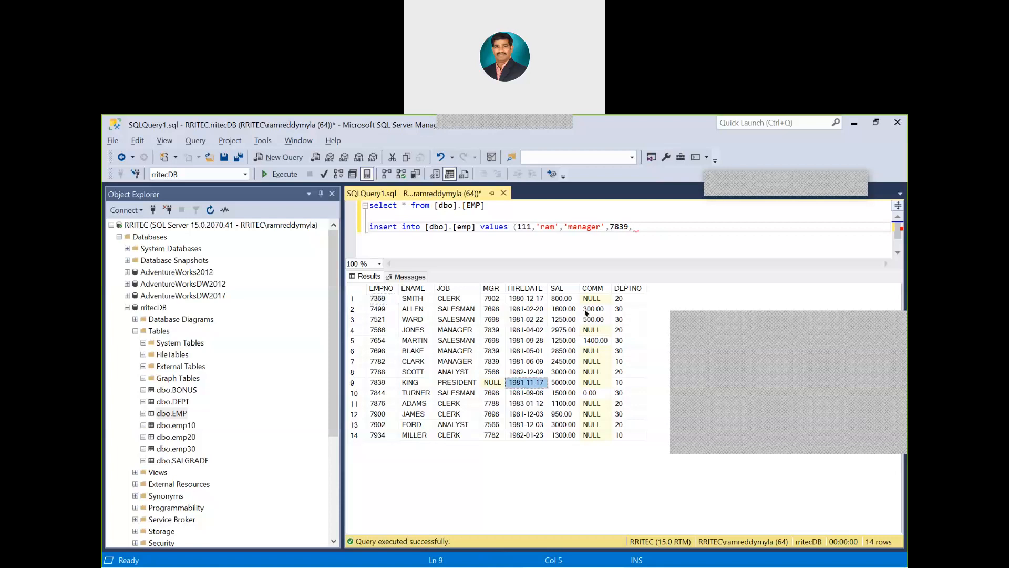
click(636, 227)
text(1981-11-17)
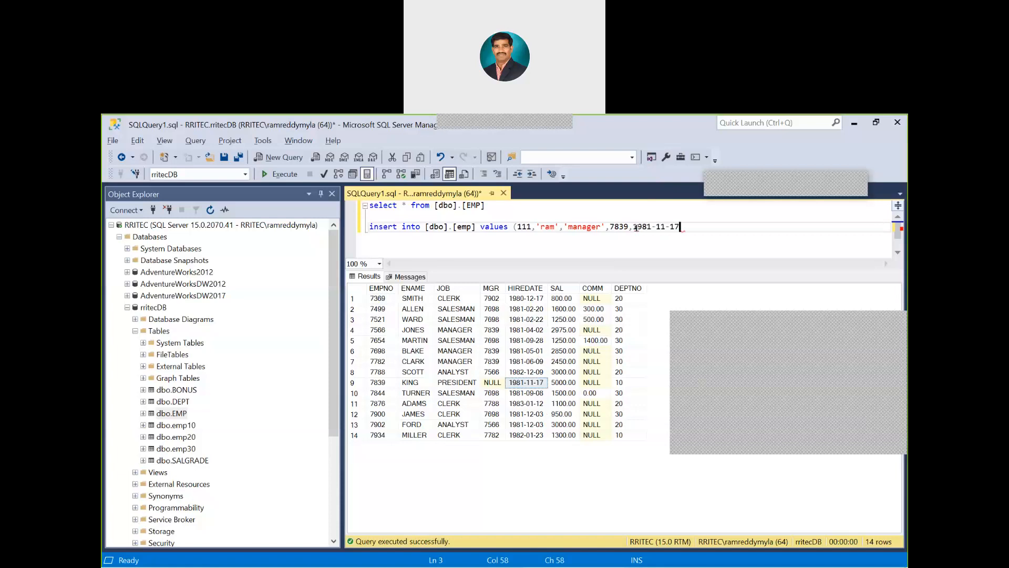
text(')
click(693, 225)
text(',)
text(5000,0)
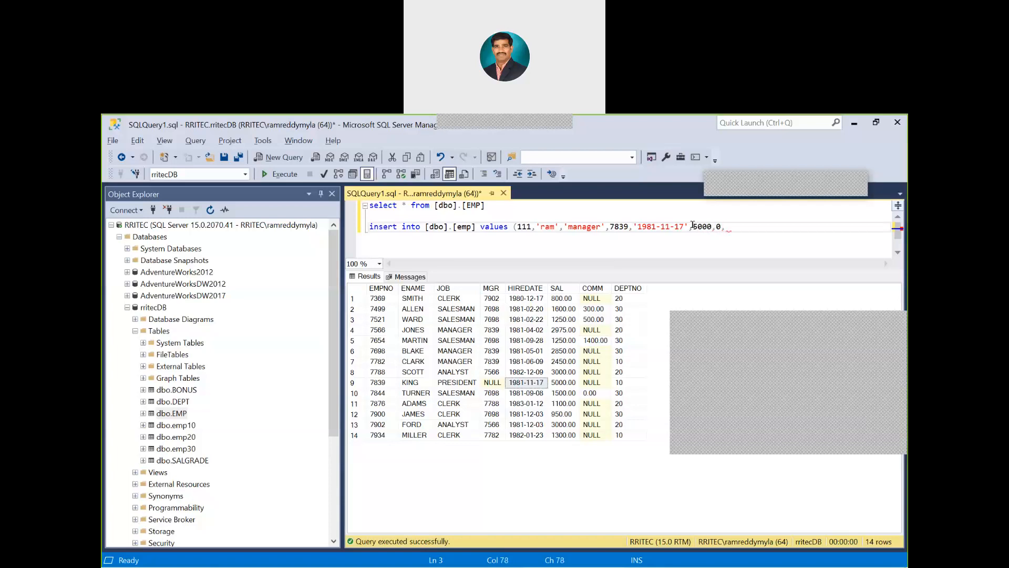
text(,20))
key(shift+Home)
click(279, 174)
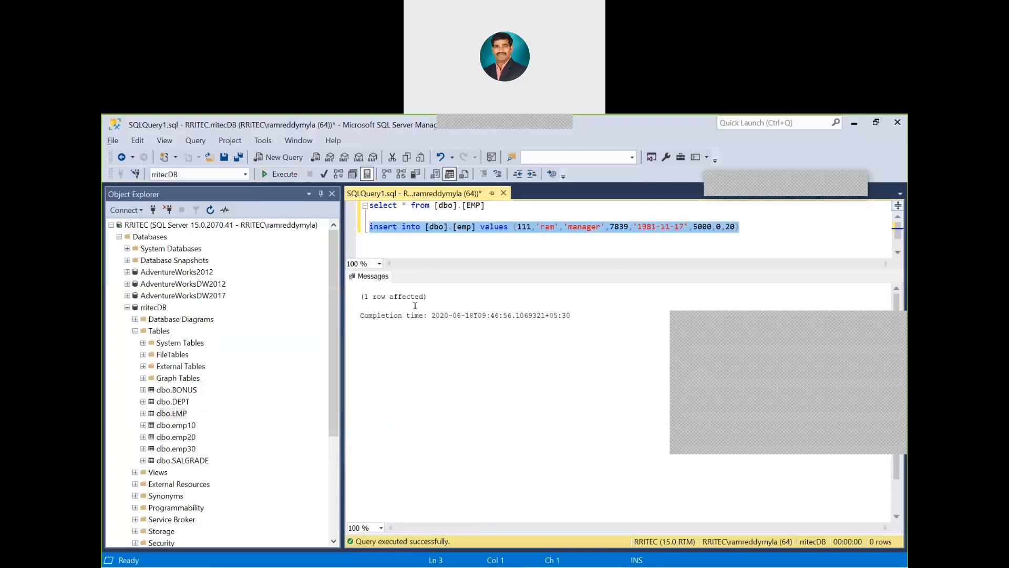
Add a "commit" statement below the insert and try to execute it on its own.
click(743, 226)
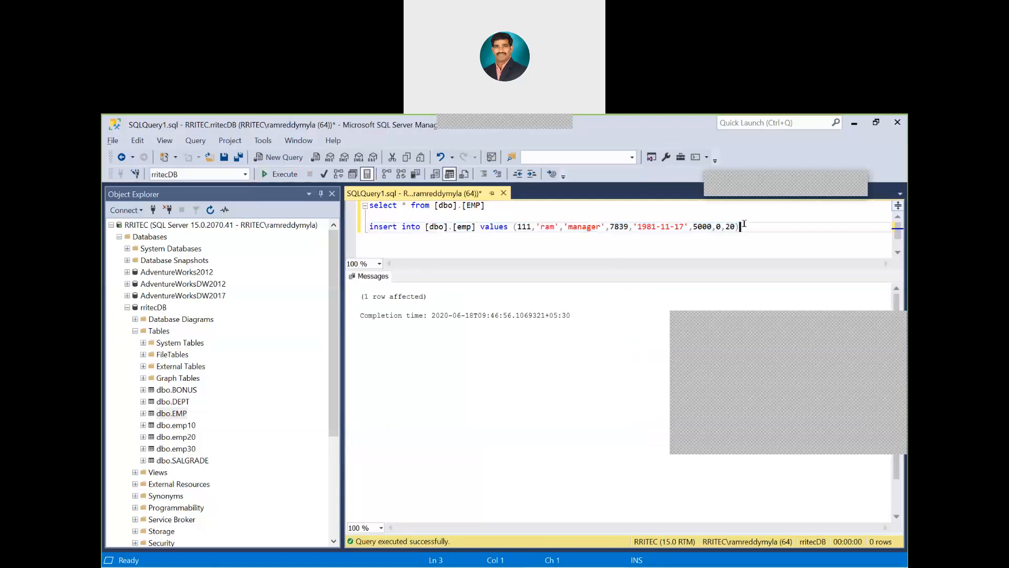
key(Return)
key(Return)
text(commit)
key(shift+Home)
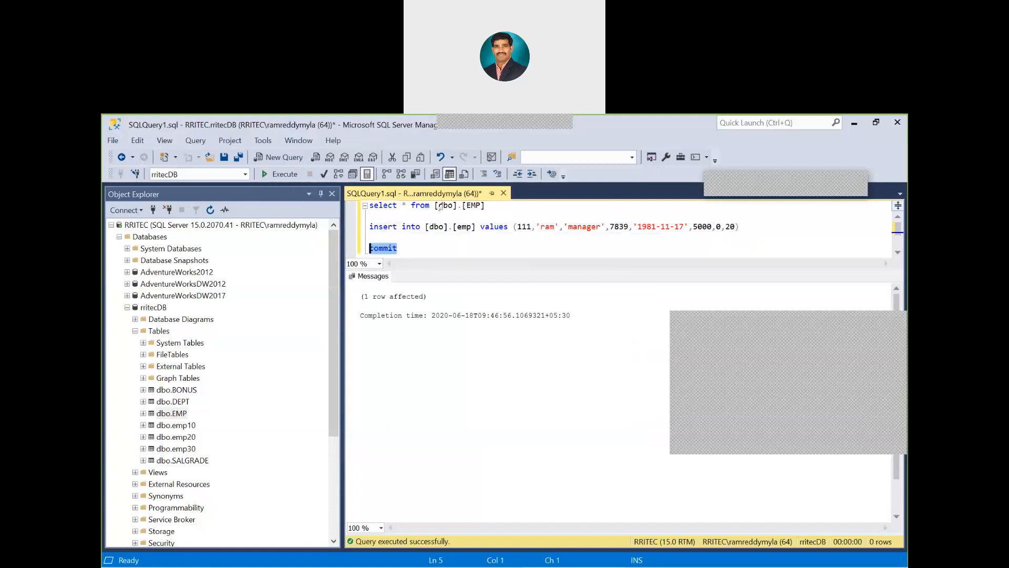
click(279, 174)
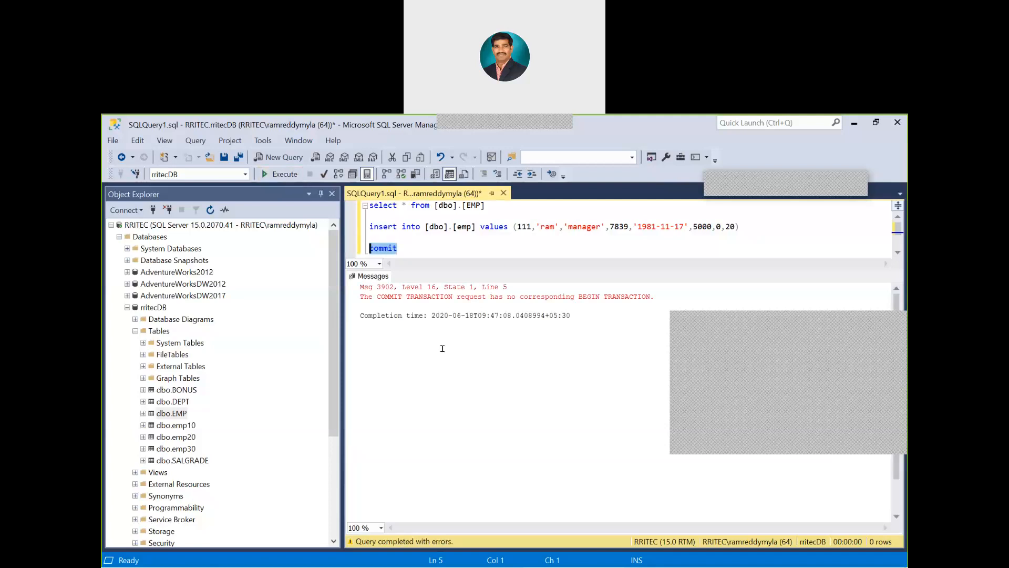
click(405, 242)
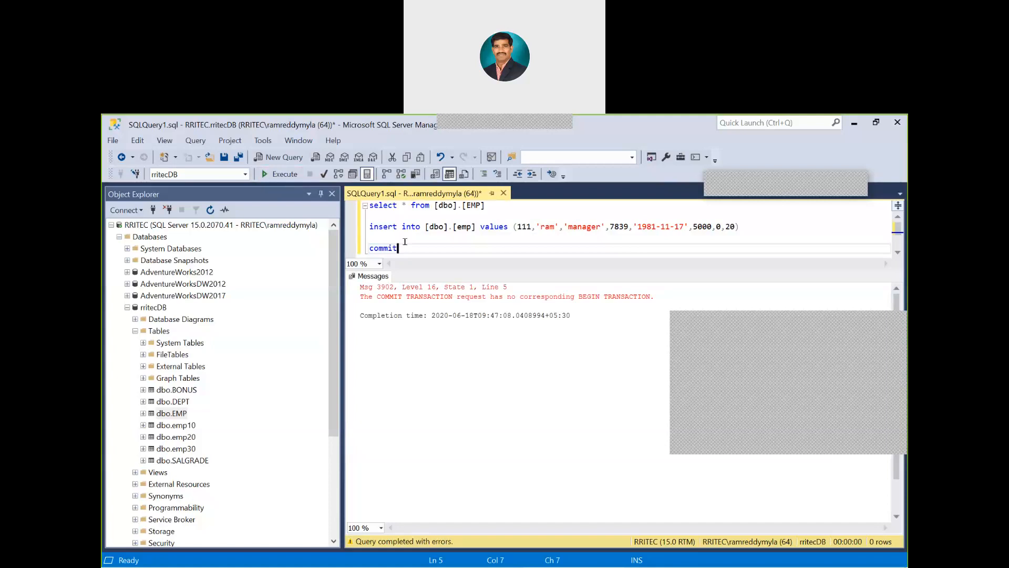
Execute only "select * from [dbo].[EMP]" again and check the results for the newly inserted employee row.
double_click(178, 413)
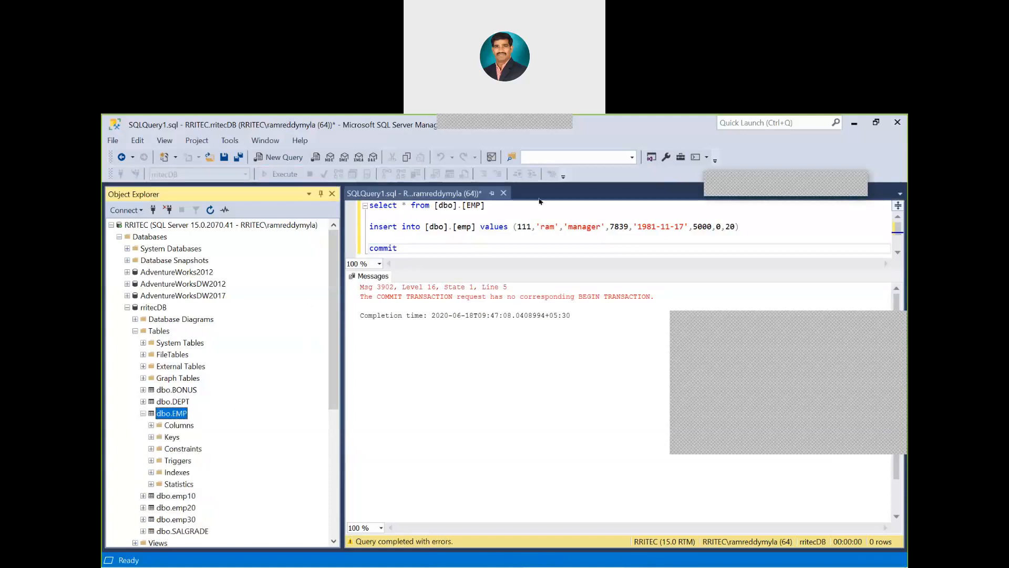
drag(370, 205, 484, 208)
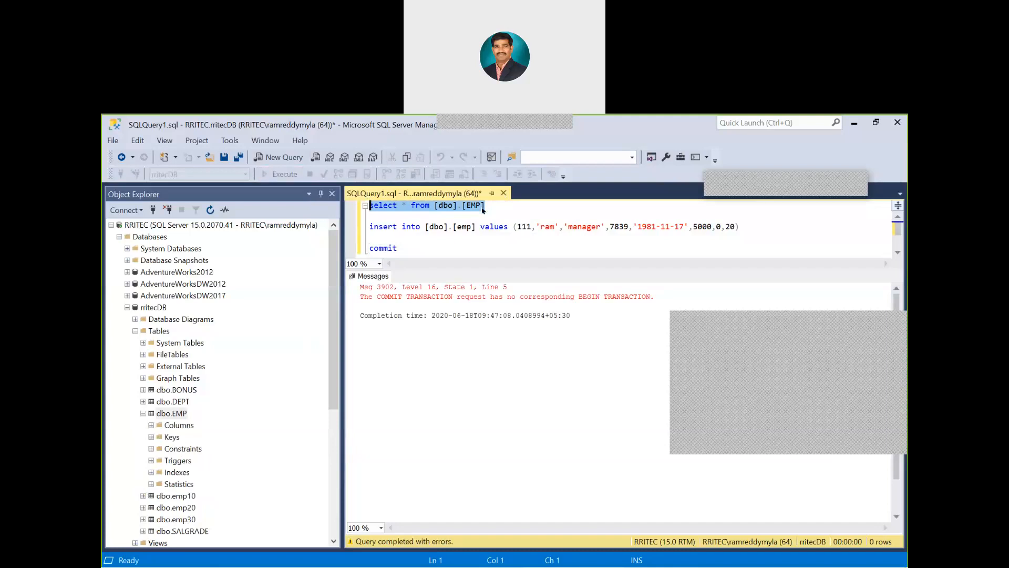
click(281, 174)
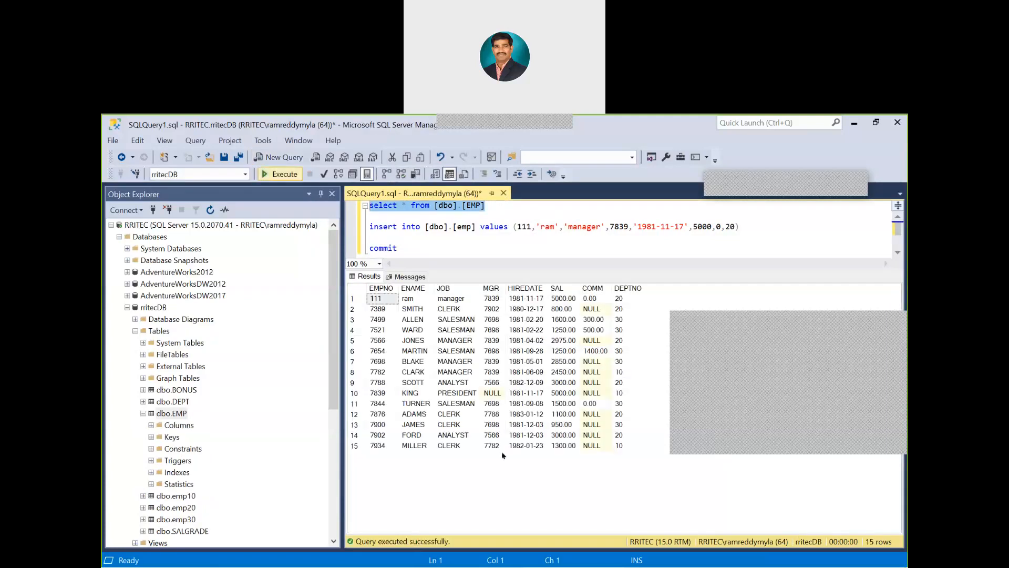
click(387, 298)
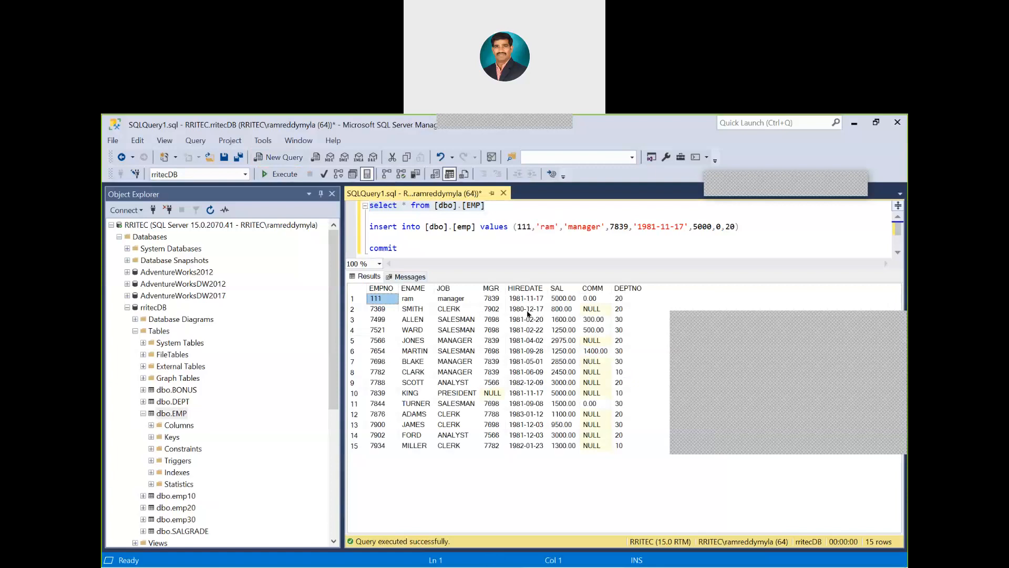
Switch to Power BI Desktop and open the Power Query Editor for the report's queries.
key(alt+Tab)
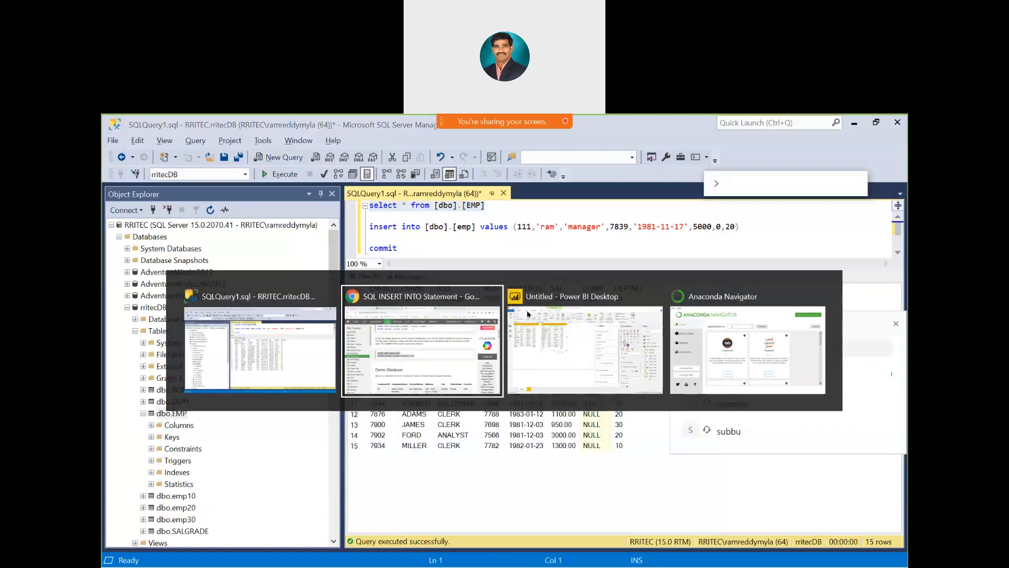
click(527, 314)
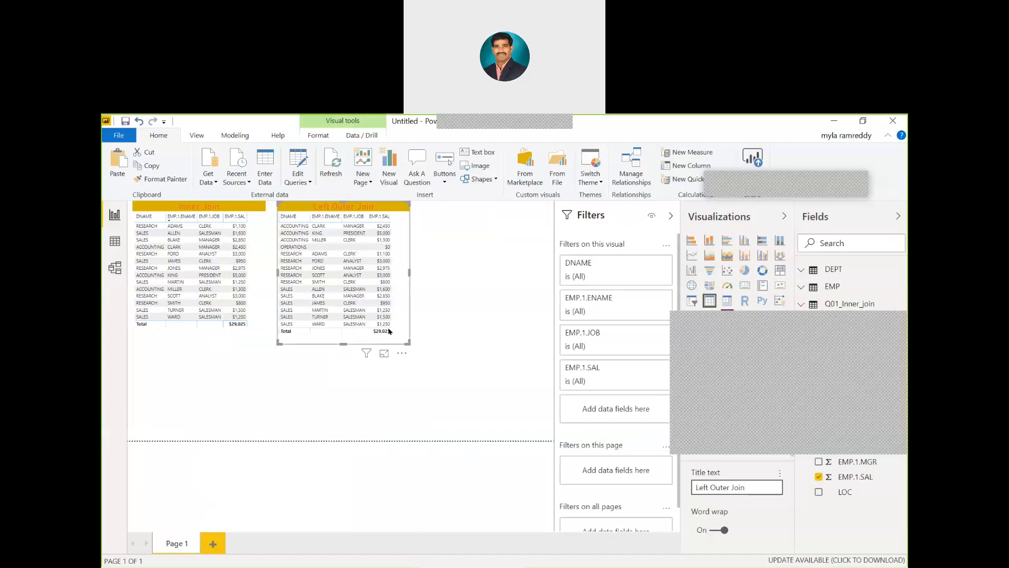
click(308, 183)
click(283, 193)
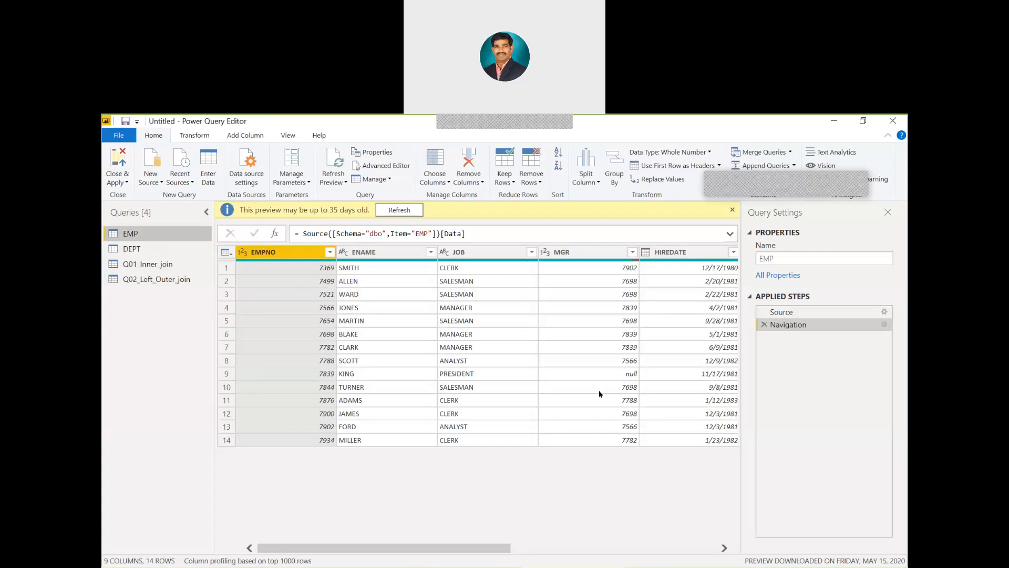
Review the EMP query's Source and Navigation step settings, accepting both without changes.
click(791, 312)
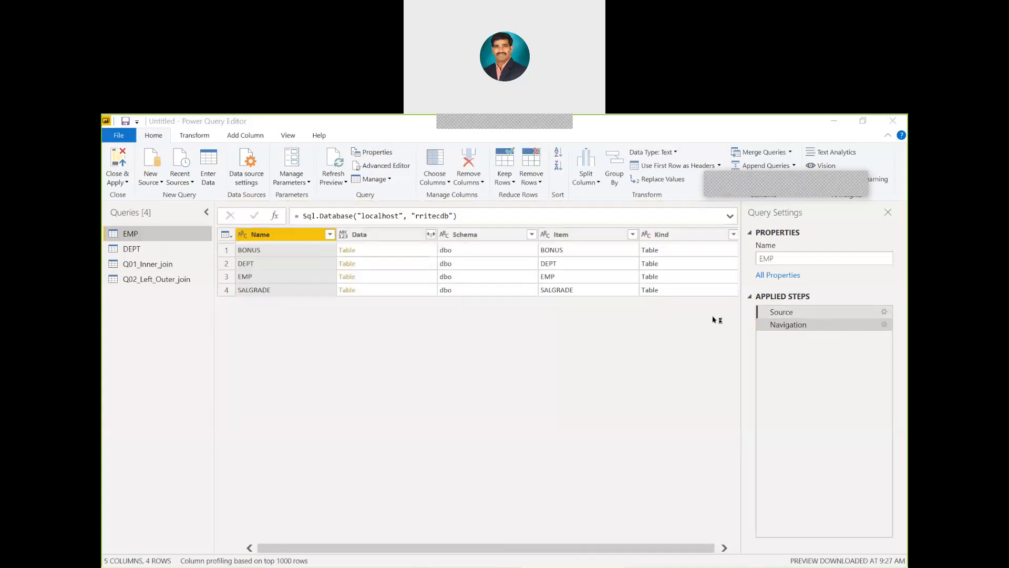
double_click(783, 316)
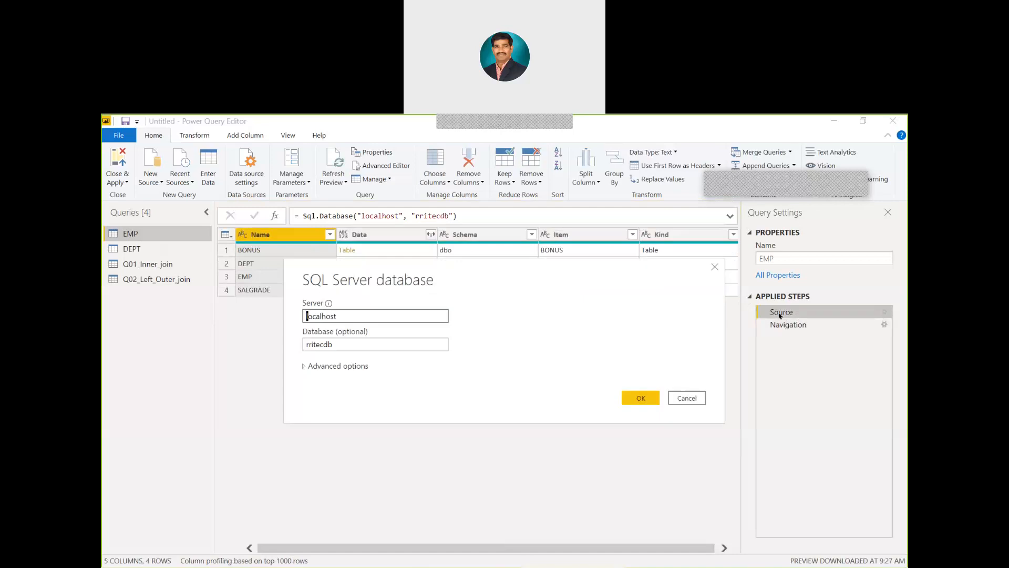
click(642, 395)
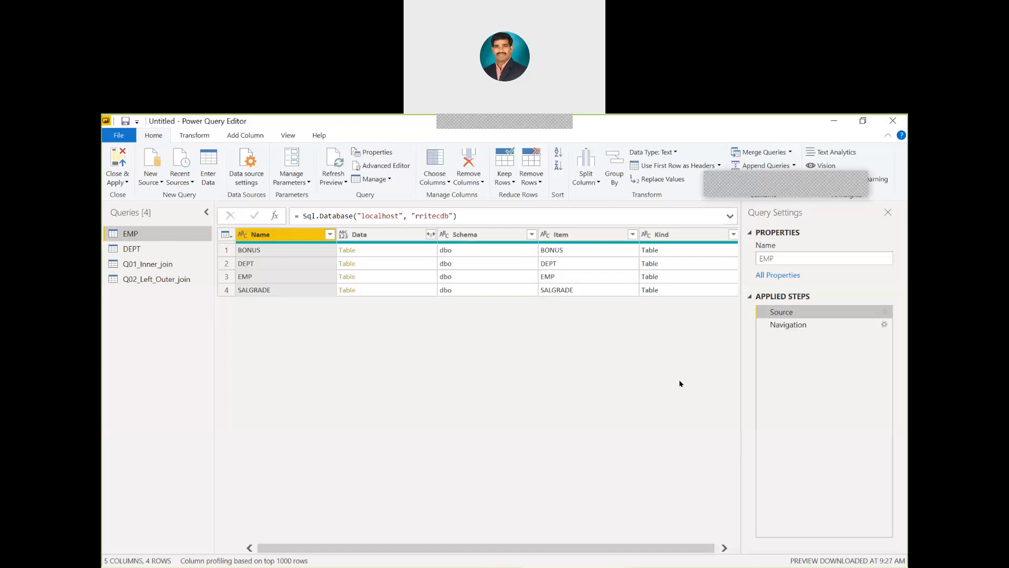
click(794, 326)
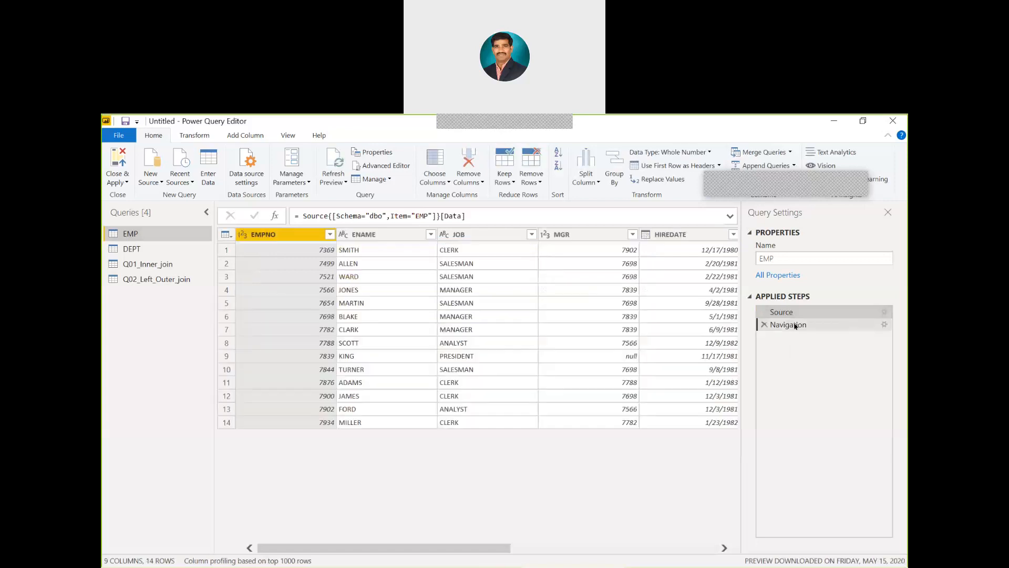
double_click(795, 326)
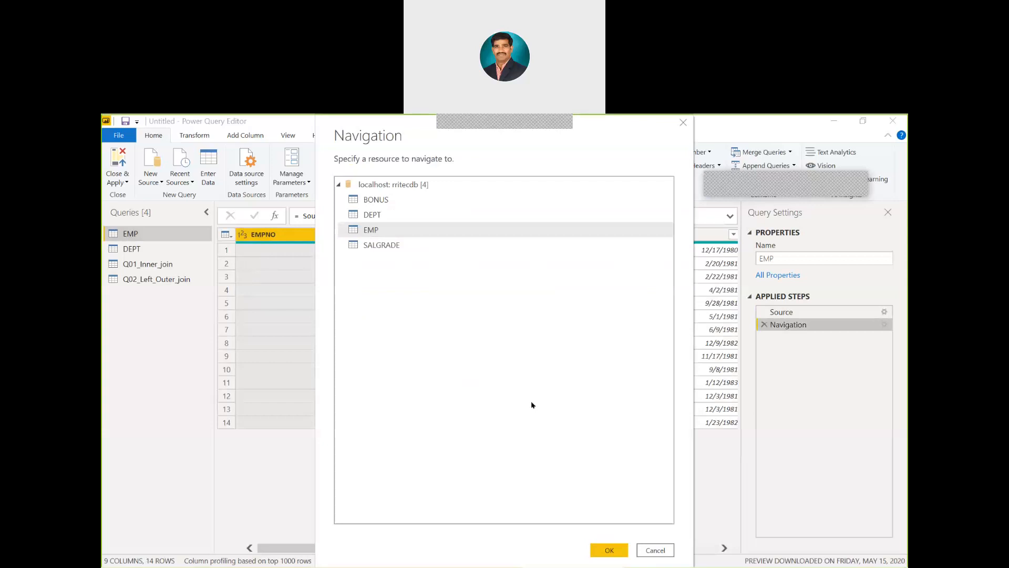
click(610, 549)
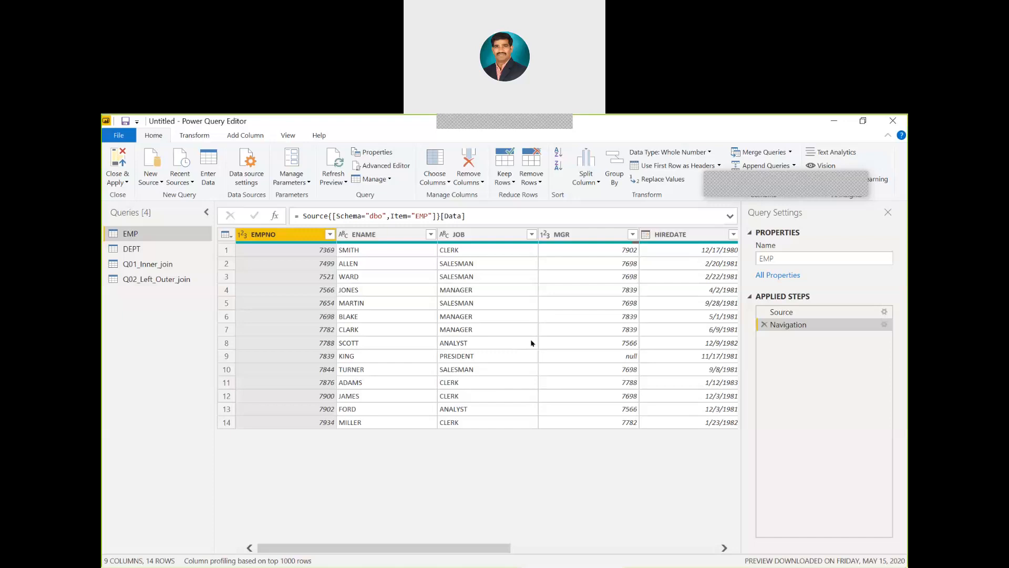
Refresh the EMP query preview and check the row for employee 111 across its columns to DEPTNO.
click(335, 181)
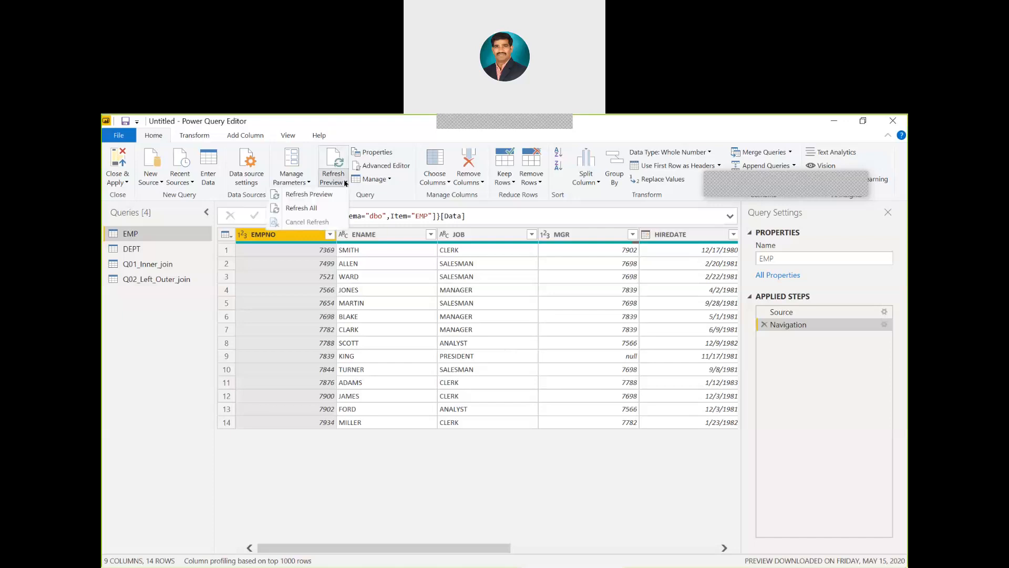
click(309, 194)
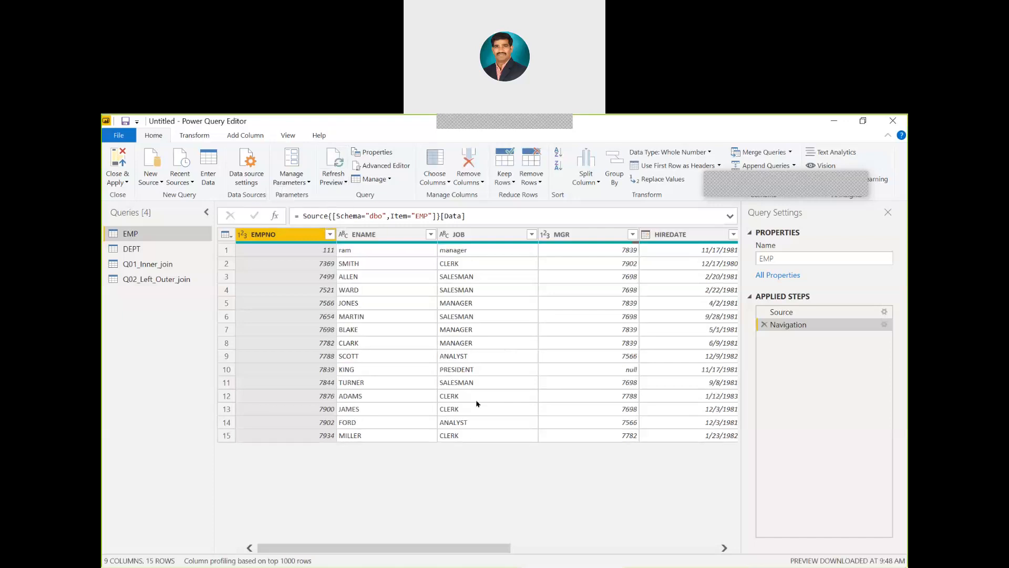
click(313, 252)
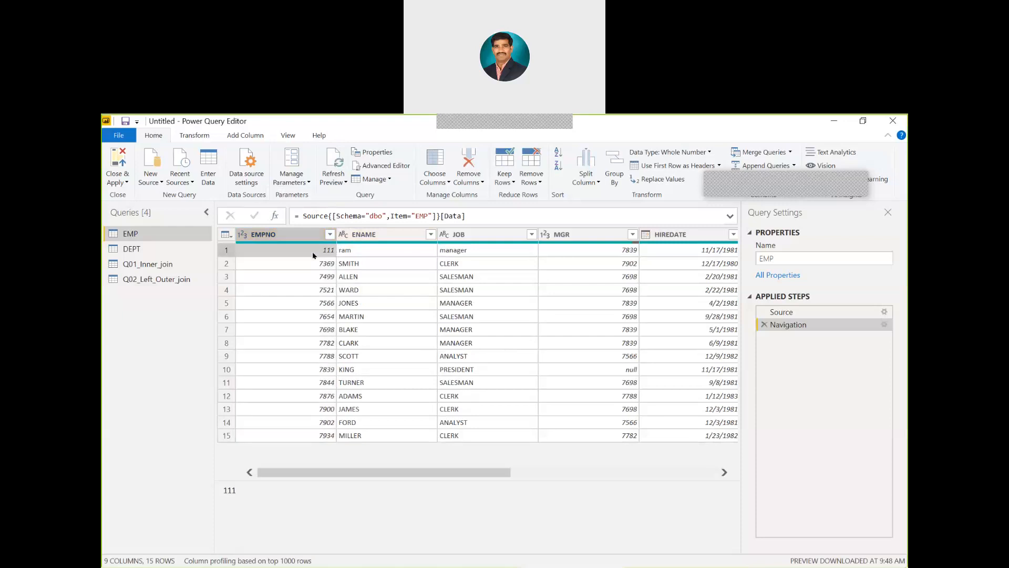
click(368, 251)
click(474, 251)
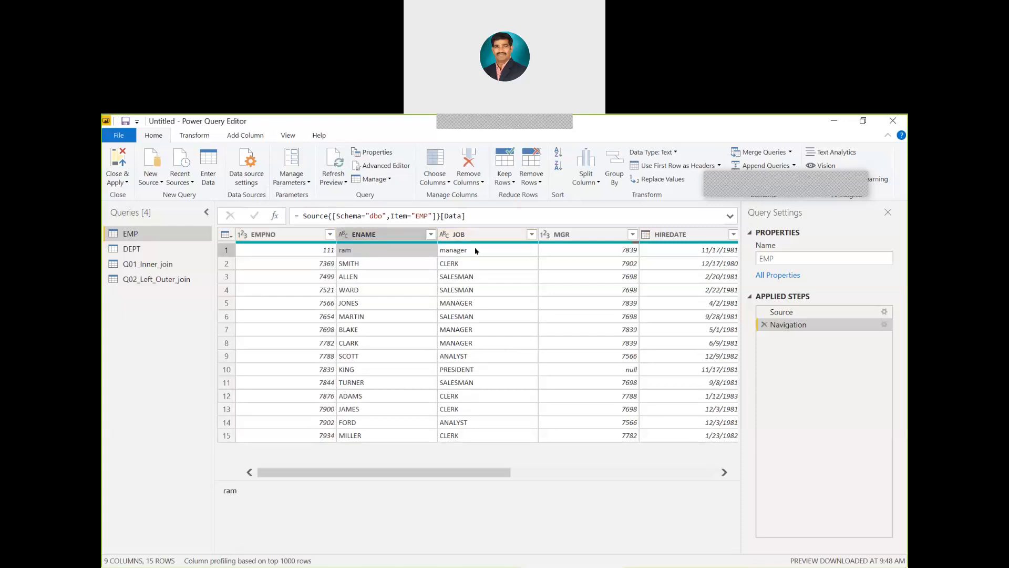
key(Right)
key(Right)
key(Right)
key(Right)
key(Right)
key(Right)
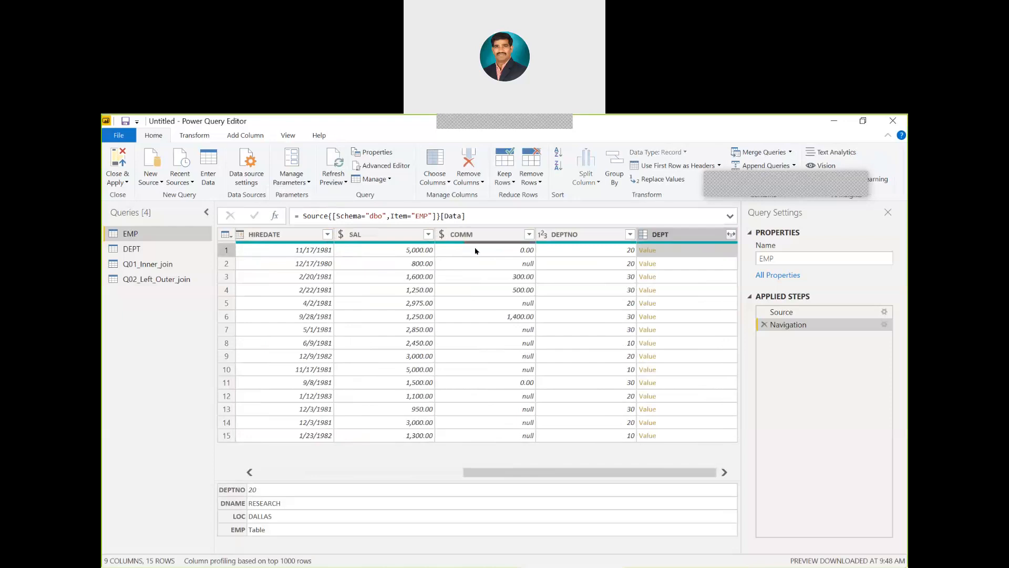
key(Left)
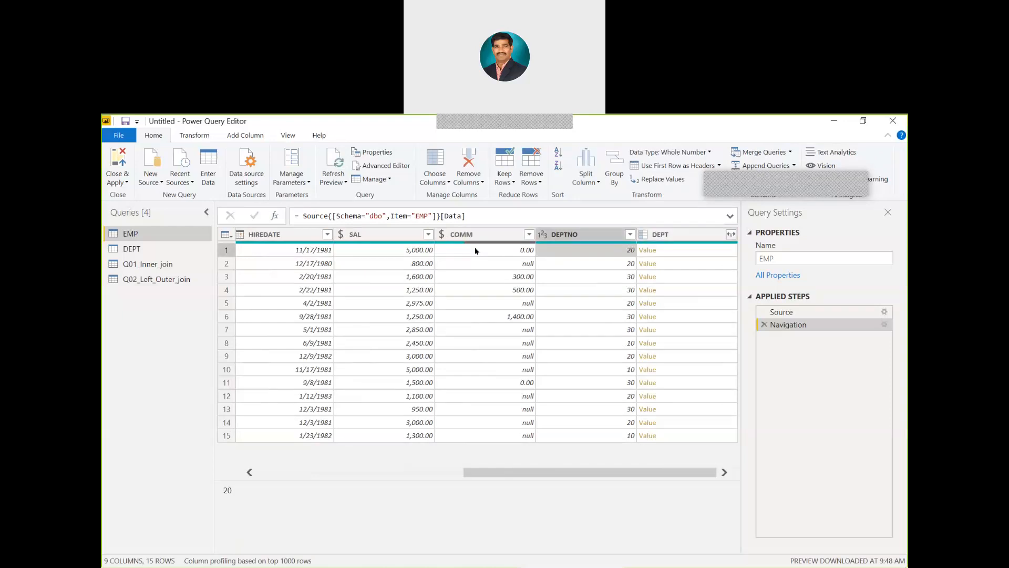
Switch to SQL Server Management Studio and set the department number in the insert statement to 50.
key(alt+Tab)
key(alt+Tab)
key(Tab)
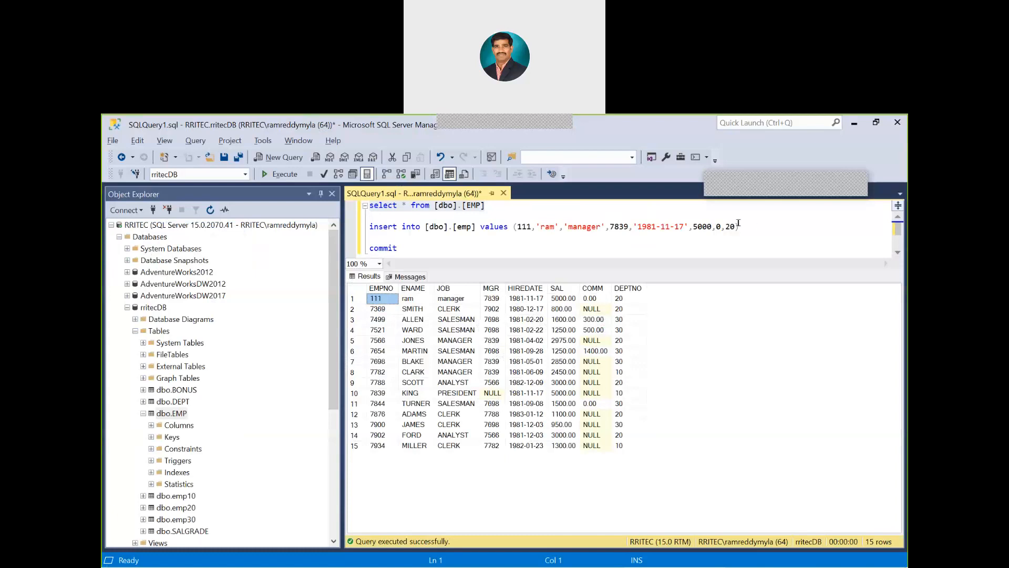
click(728, 226)
key(BackSpace)
text(5)
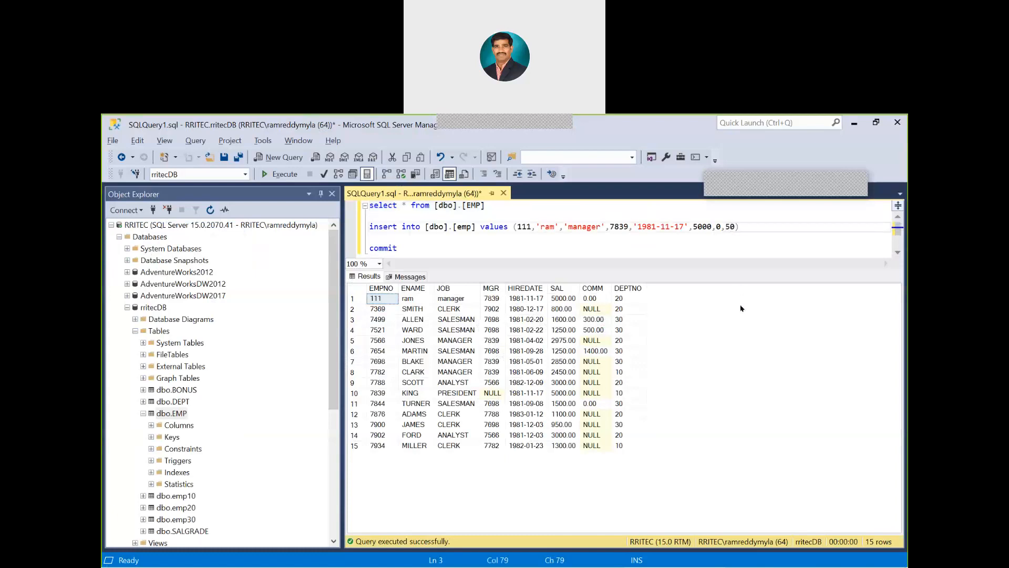
Delete the "commit" statement and try to execute only the insert statement.
click(411, 248)
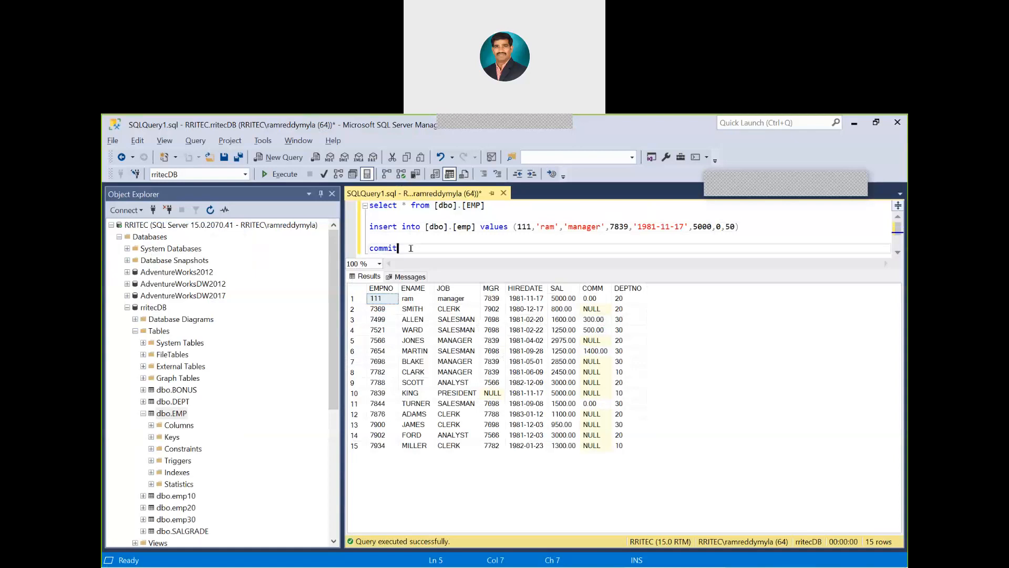
key(shift+Home)
key(Delete)
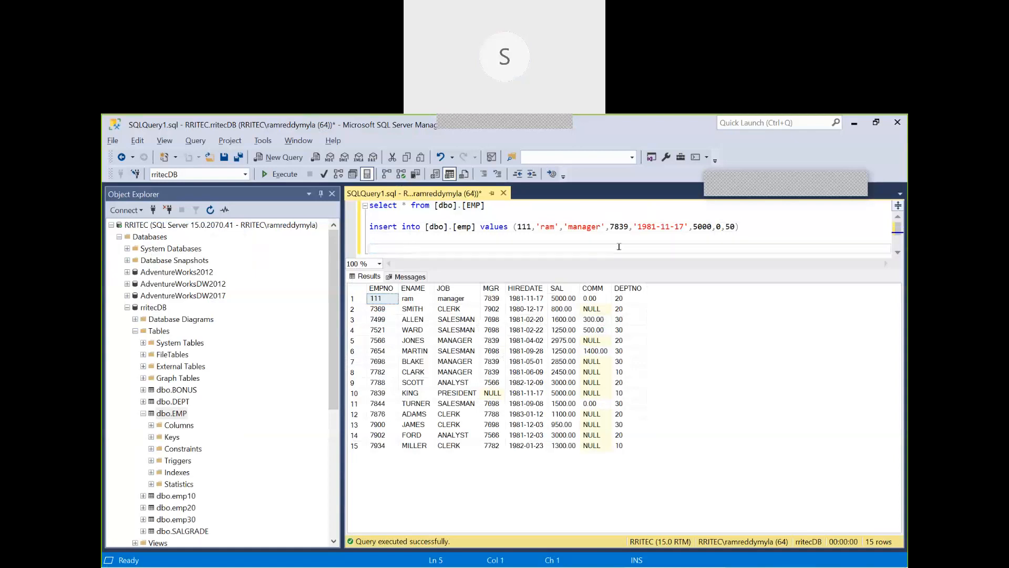
click(743, 227)
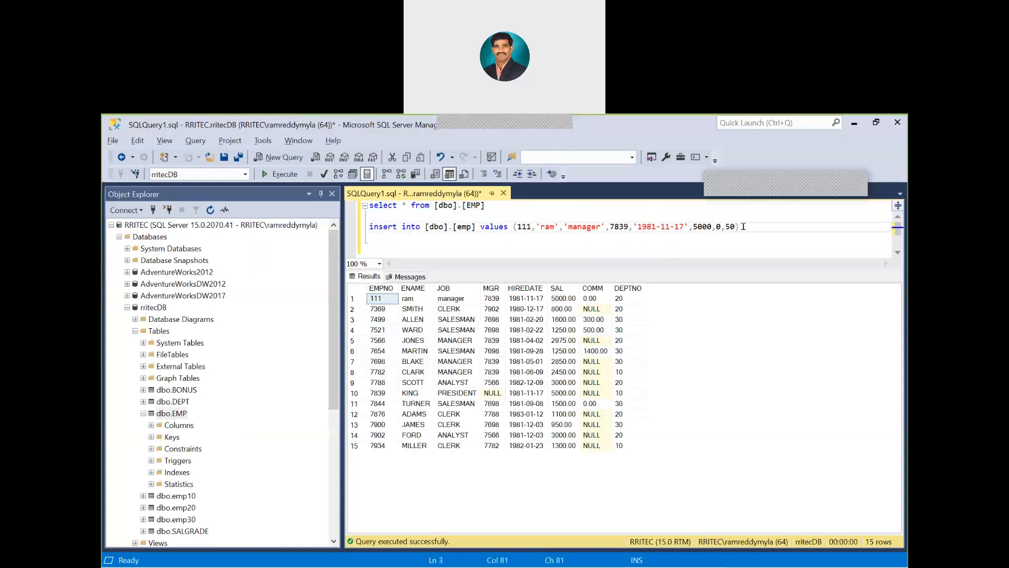
key(shift+Home)
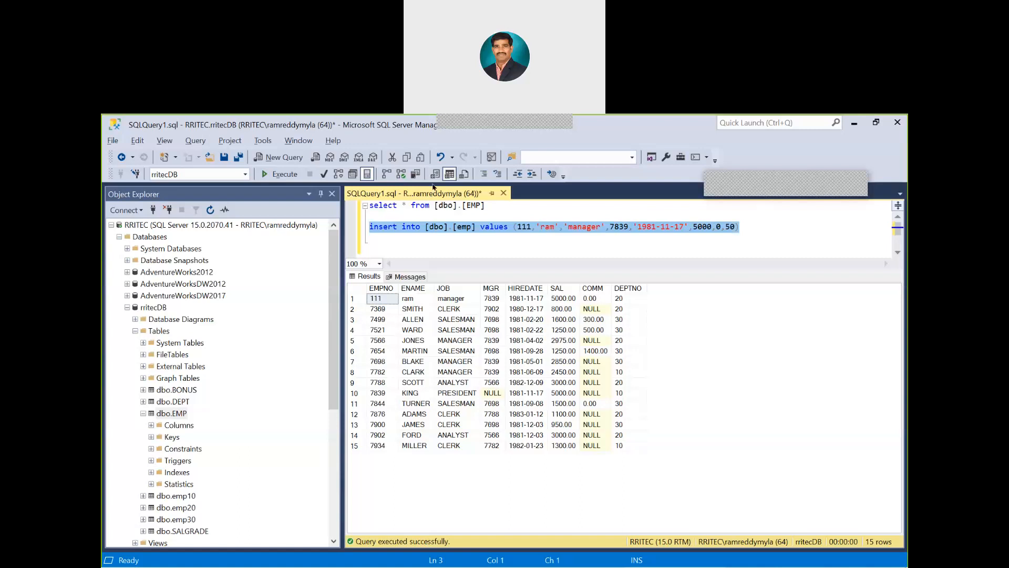
click(288, 178)
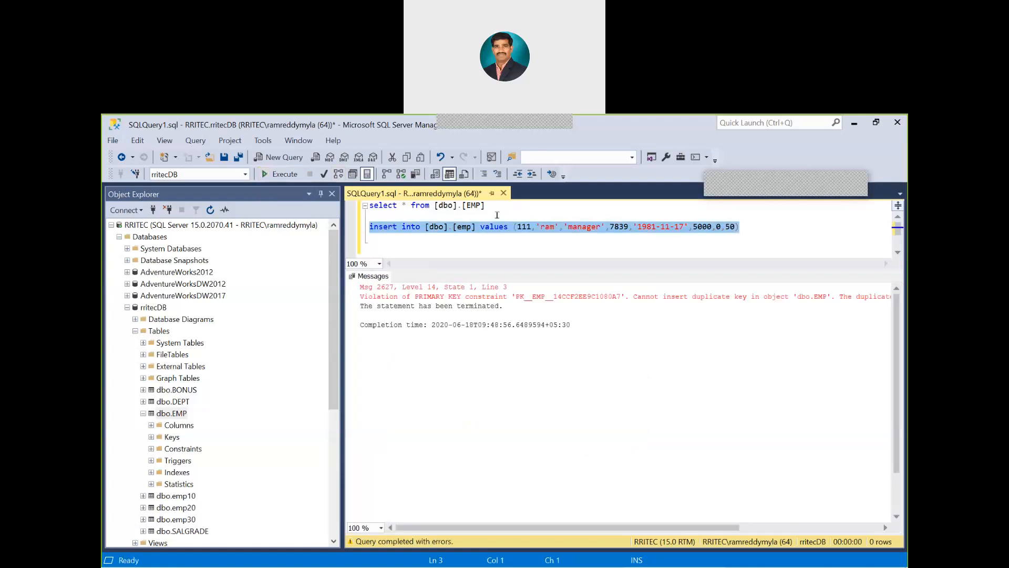
Set the insert's employee number to 112, replace the employee's name, and try to execute only that statement.
click(526, 221)
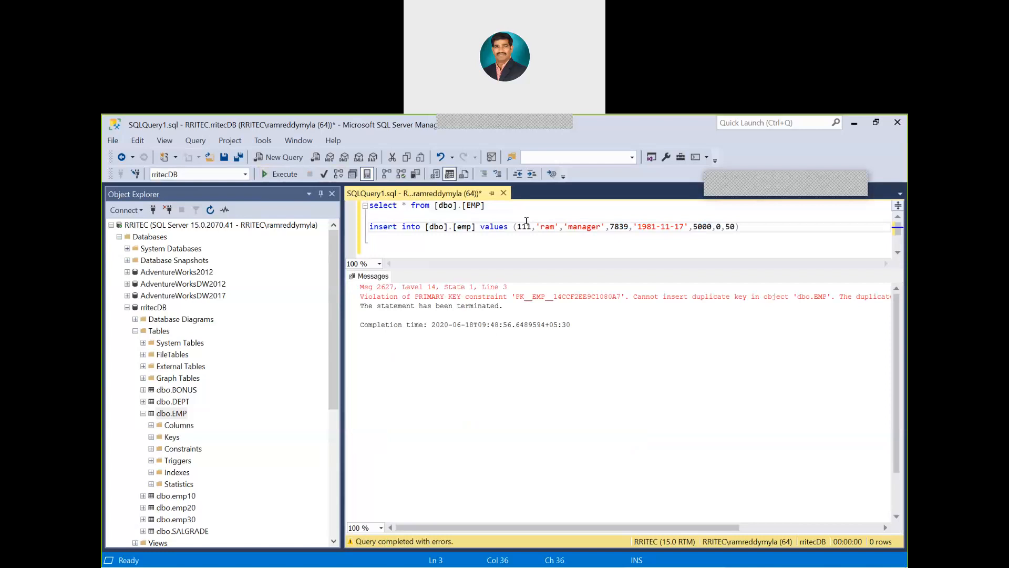
key(BackSpace)
text(2)
click(552, 223)
key(BackSpace)
key(BackSpace)
key(BackSpace)
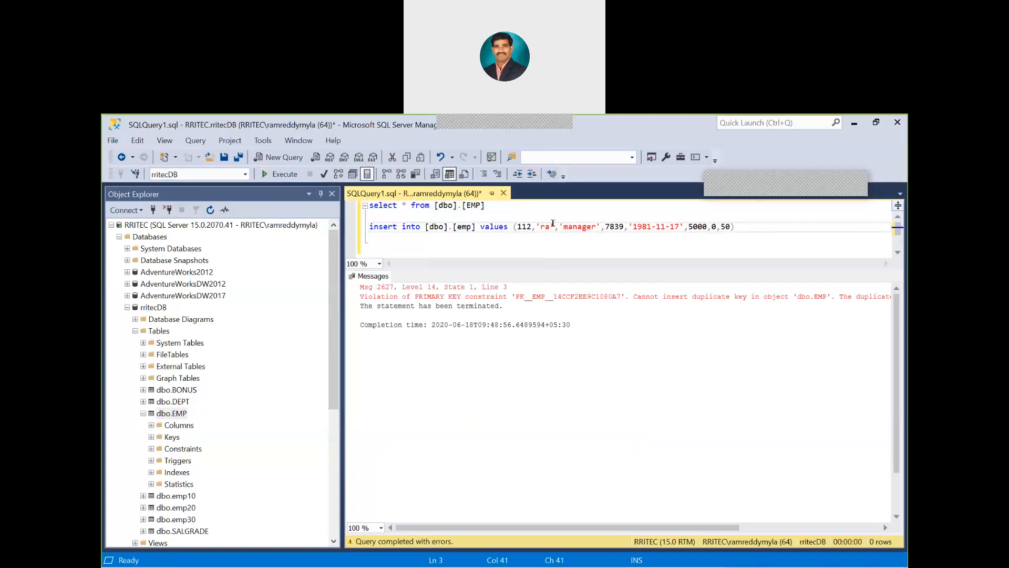
text(subu)
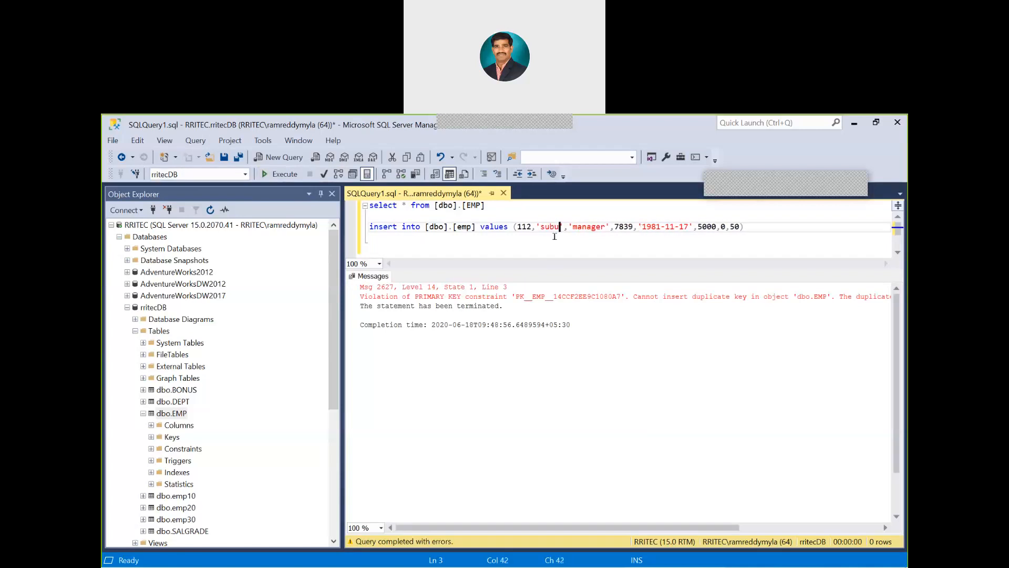
click(745, 226)
key(shift+Home)
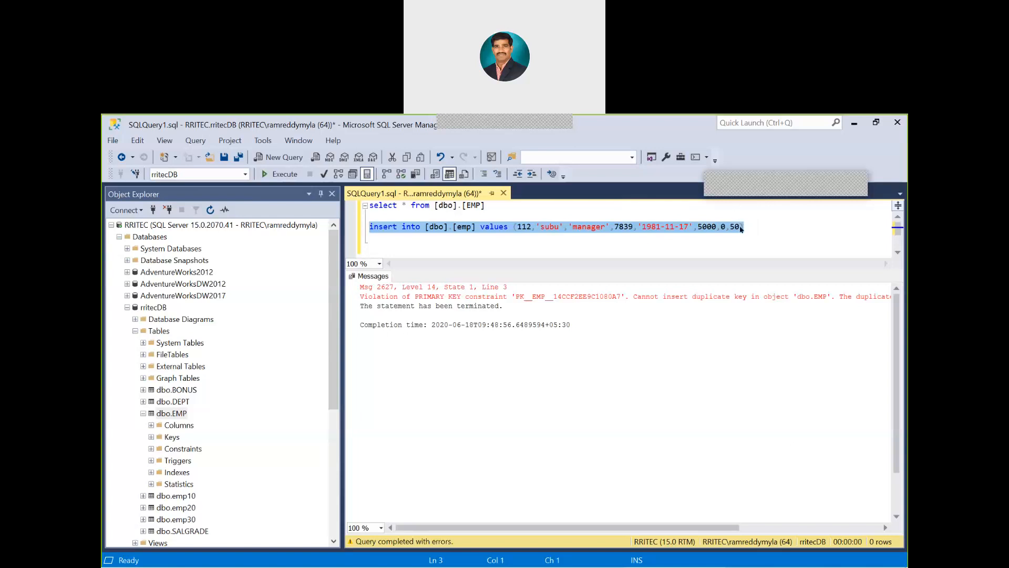
click(282, 175)
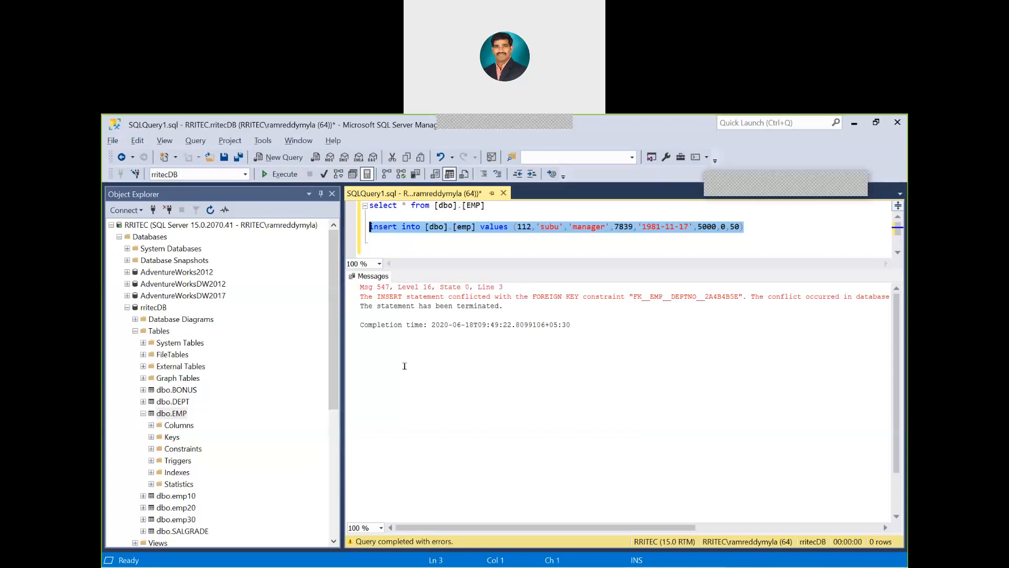
Examine the foreign key error message against the department value 50 in the insert statement.
key(alt)
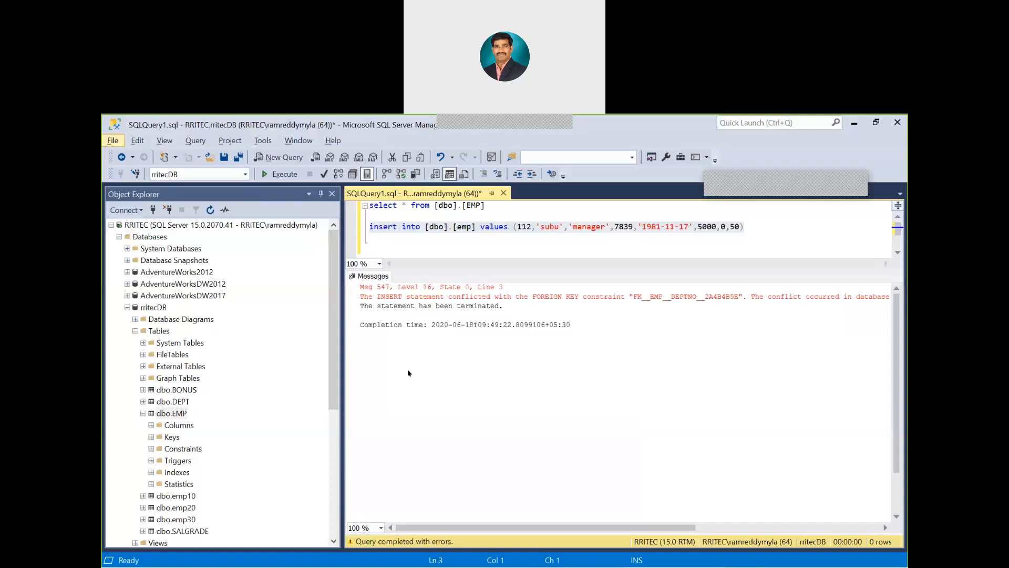
click(736, 228)
double_click(736, 228)
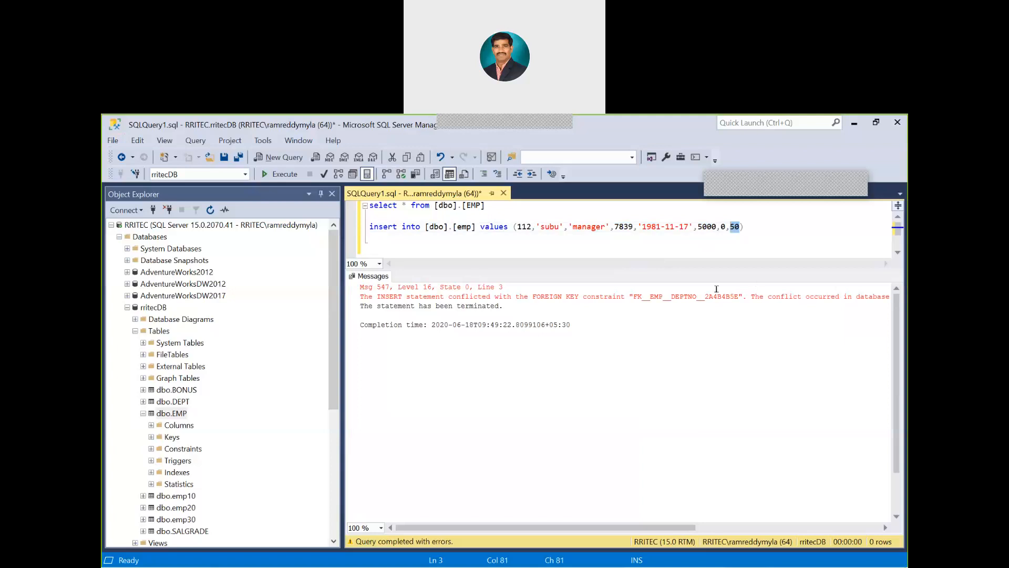
double_click(651, 297)
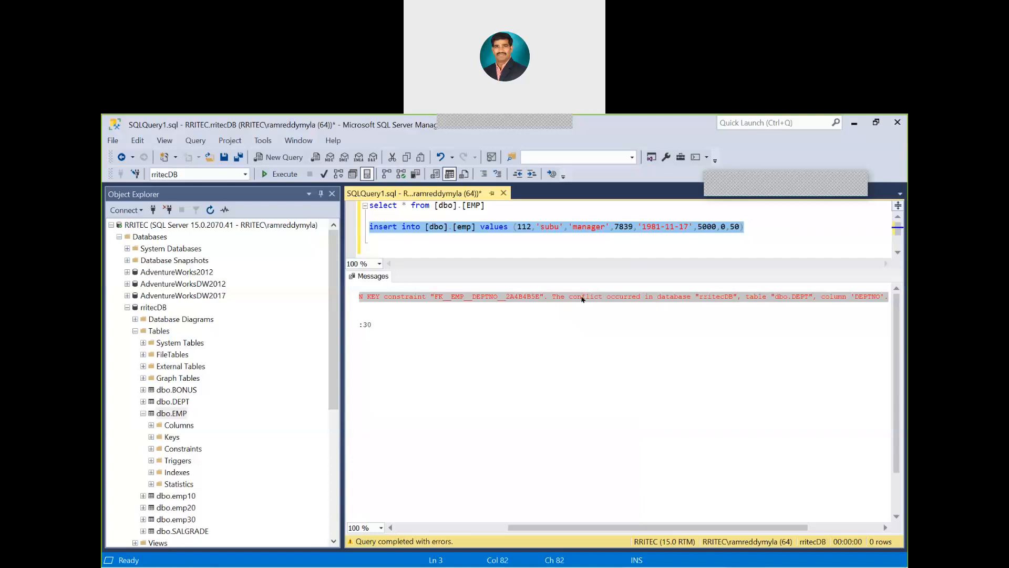
Delete the DEPTNO foreign key from the keys of the dbo.EMP table.
click(151, 437)
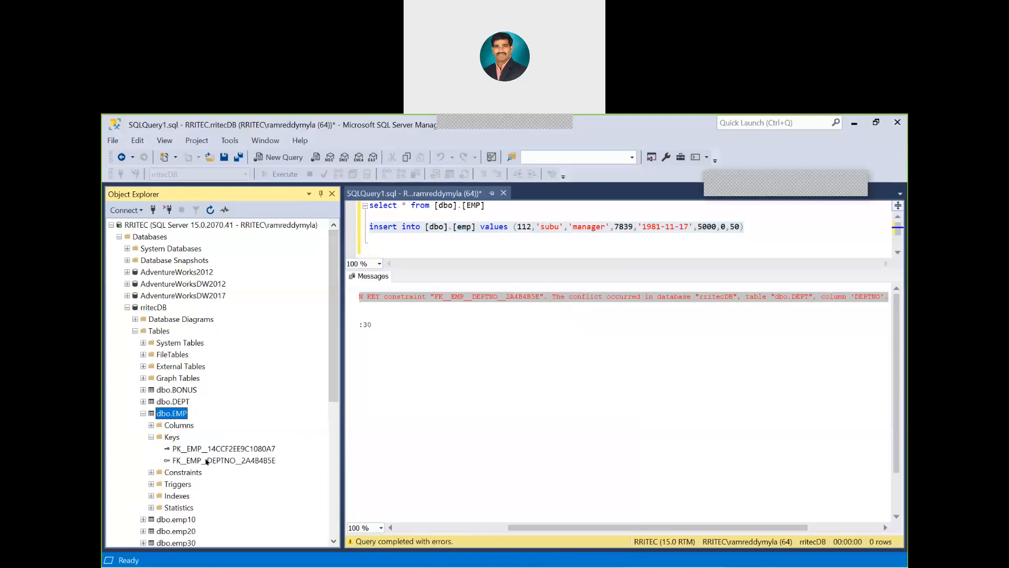
right_click(206, 460)
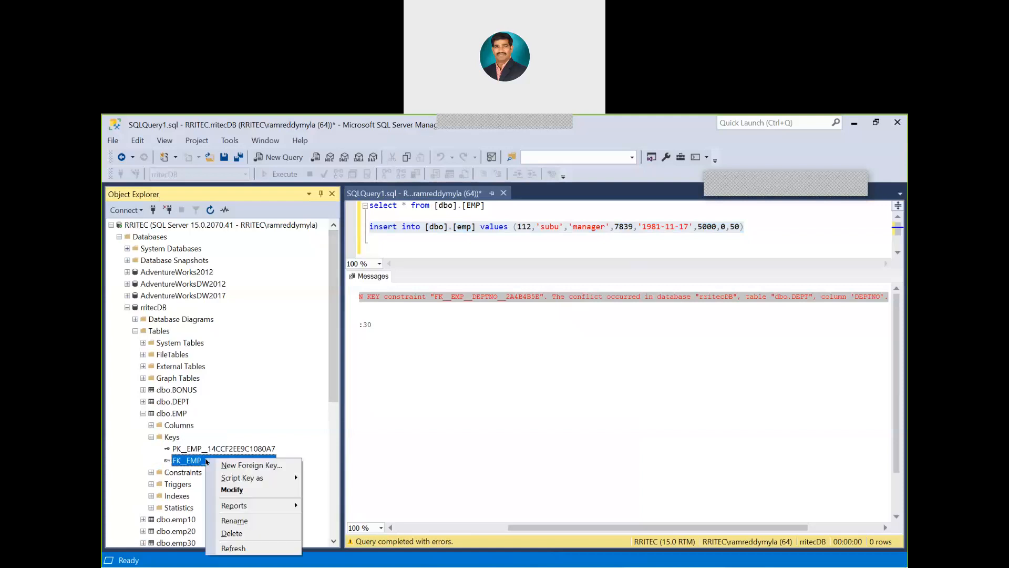
click(240, 534)
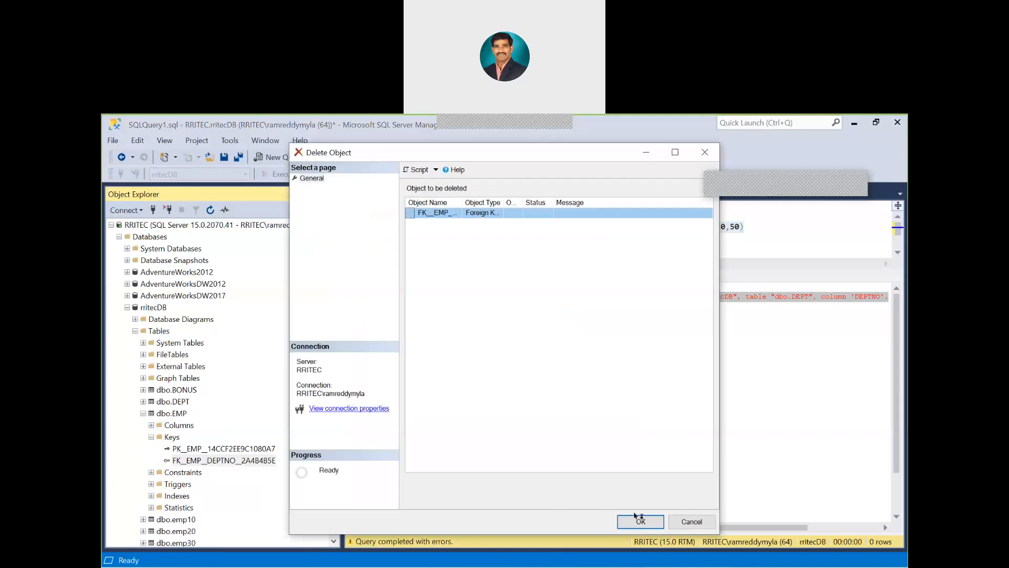
click(637, 519)
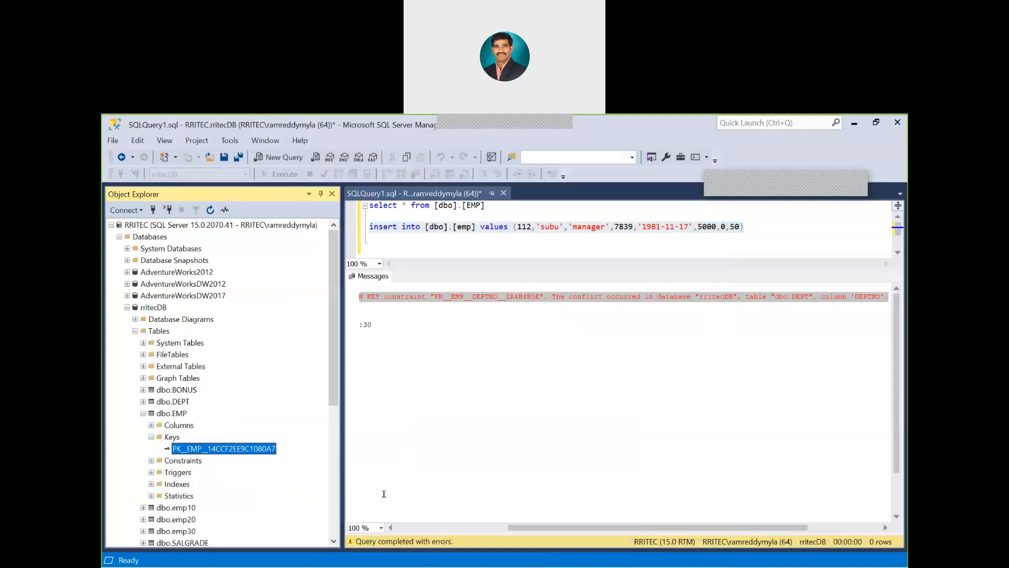
Execute only the insert statement that adds employee 112 in department 50 to the EMP table.
click(760, 221)
key(shift+Home)
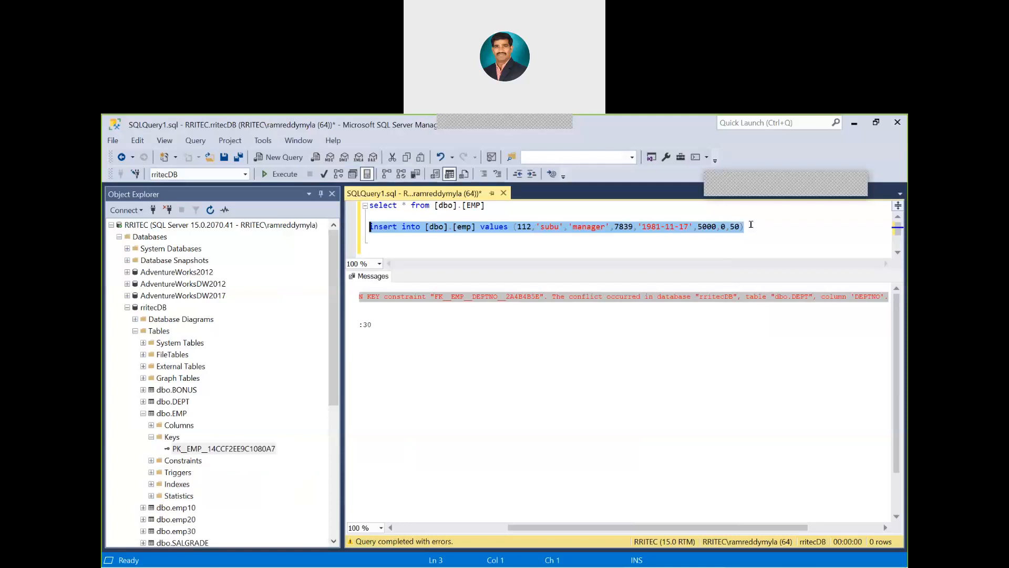
click(288, 175)
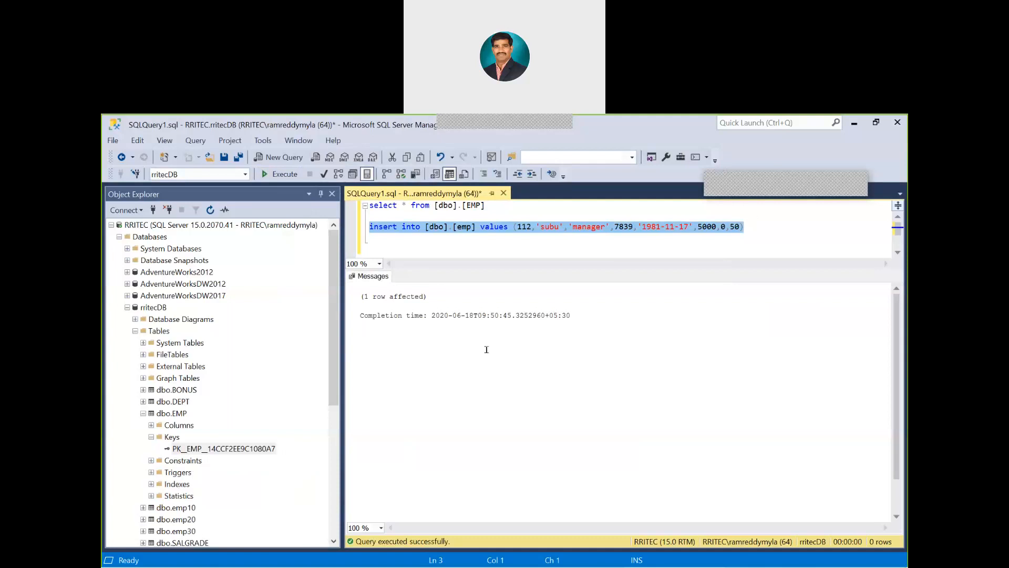
Switch to the Power Query Editor and refresh the previews of all queries.
key(alt+Tab)
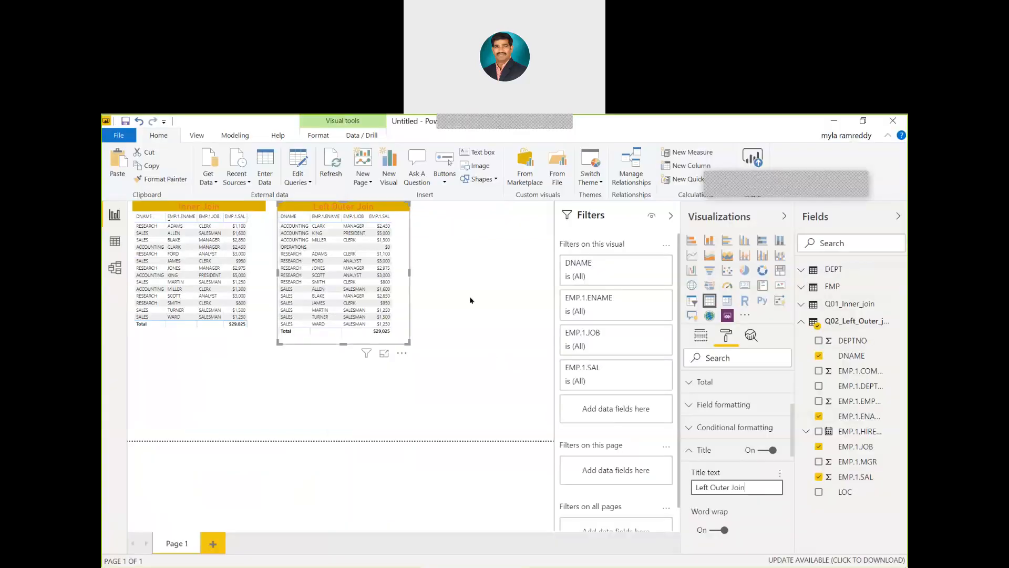
key(alt+Tab)
key(Tab)
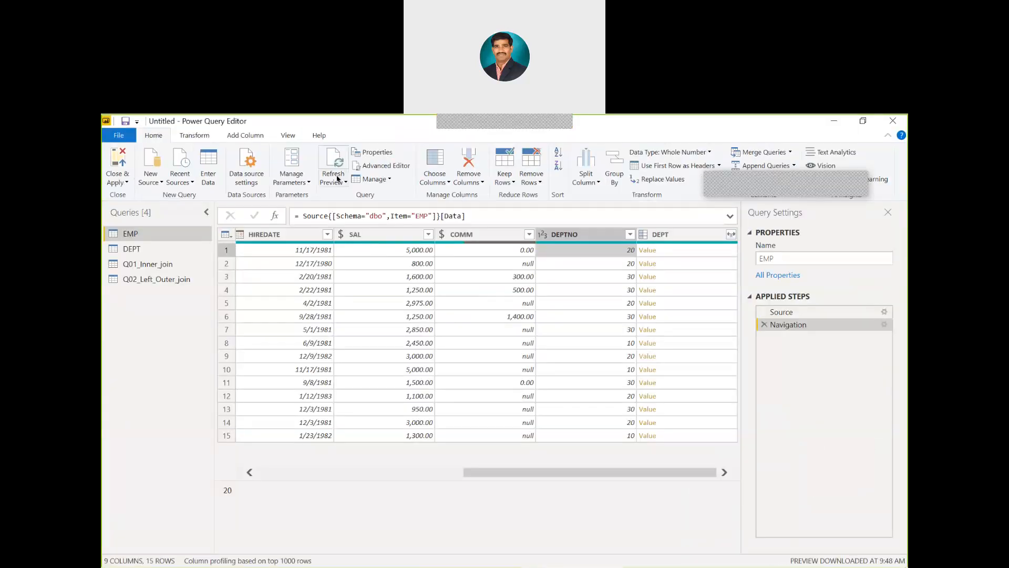
click(345, 183)
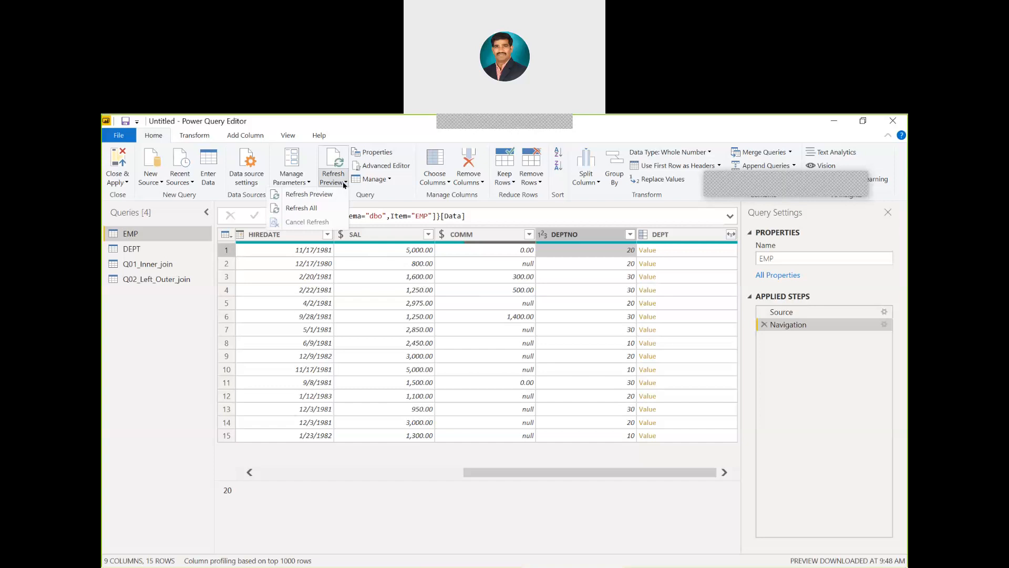
click(320, 209)
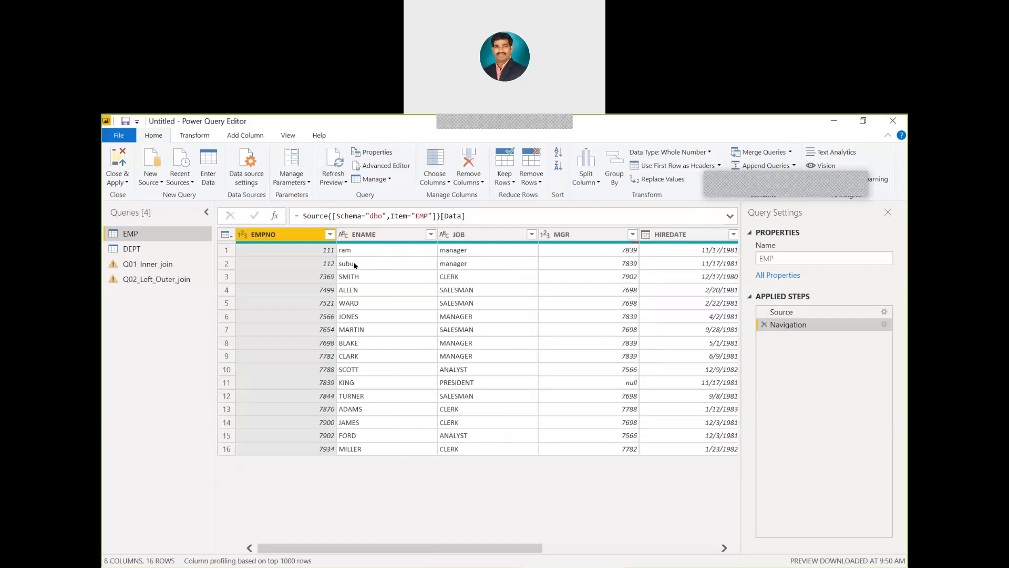
Examine the row of employee 112 in the EMP query across to its DEPTNO value.
click(355, 265)
key(Right)
key(Right)
key(Right)
key(Right)
key(Right)
key(Right)
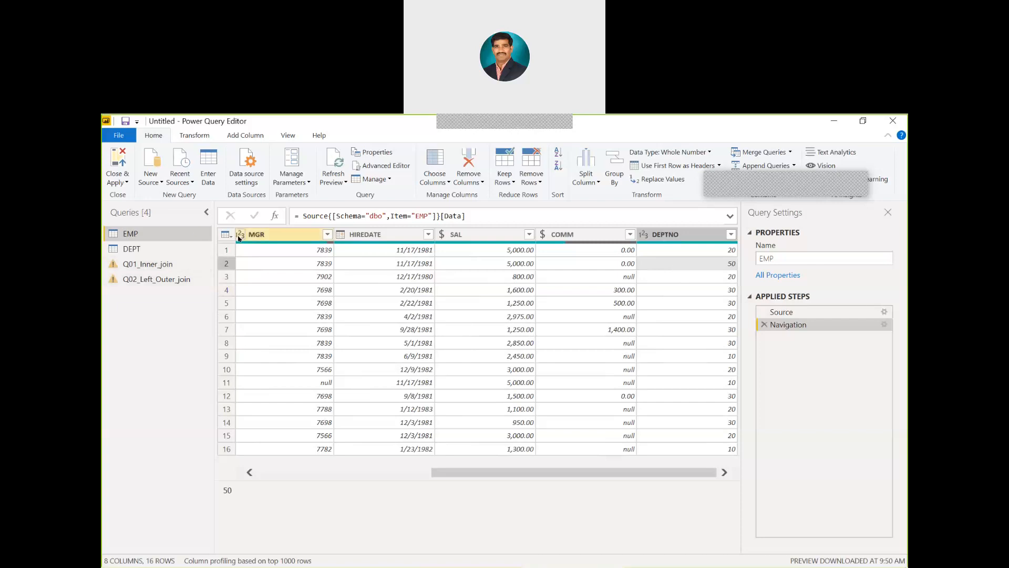
Start a merge as a new query with DEPT as the first table and EMP as the second.
click(790, 152)
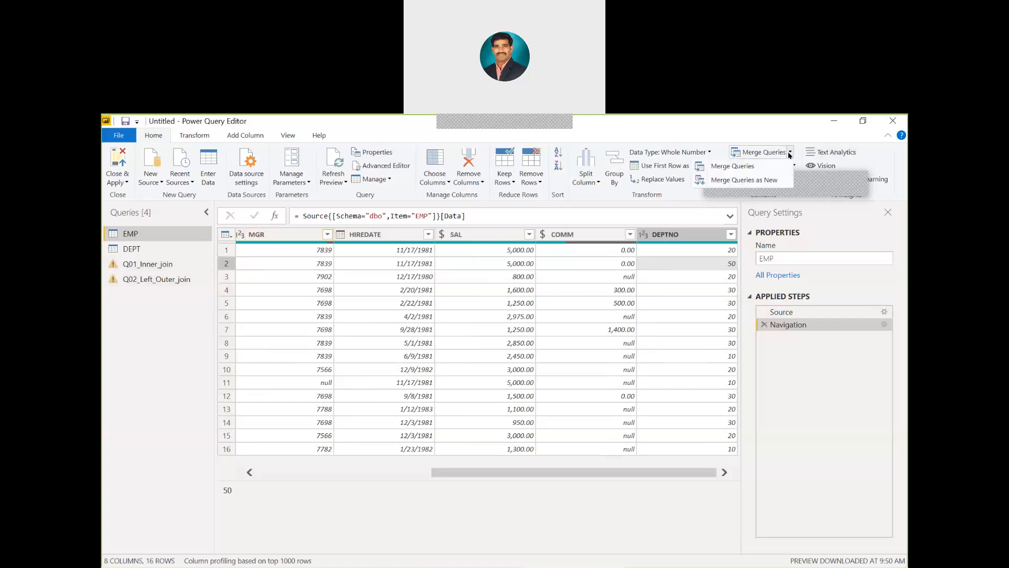
click(756, 180)
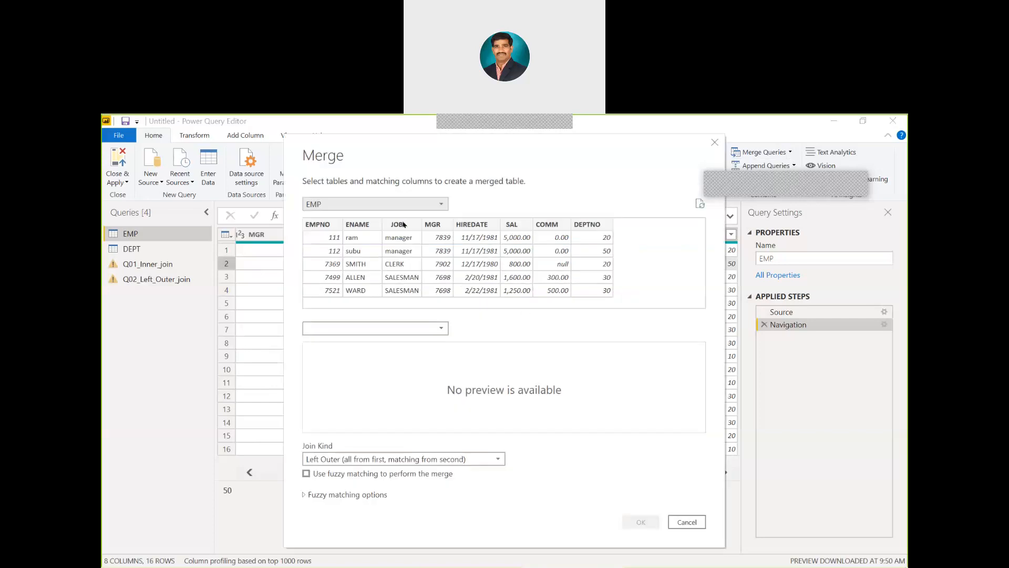
click(403, 205)
click(371, 220)
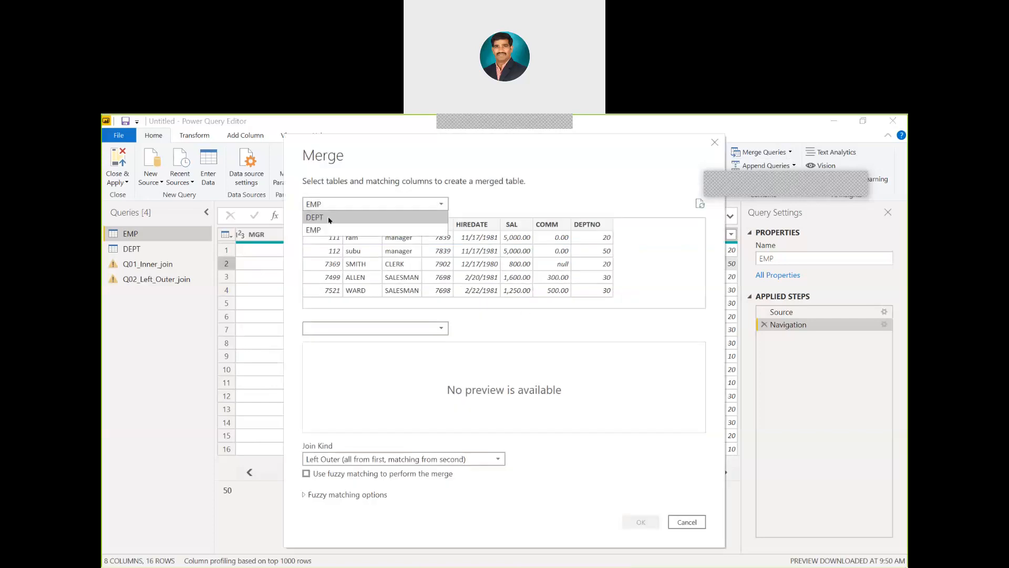
click(383, 327)
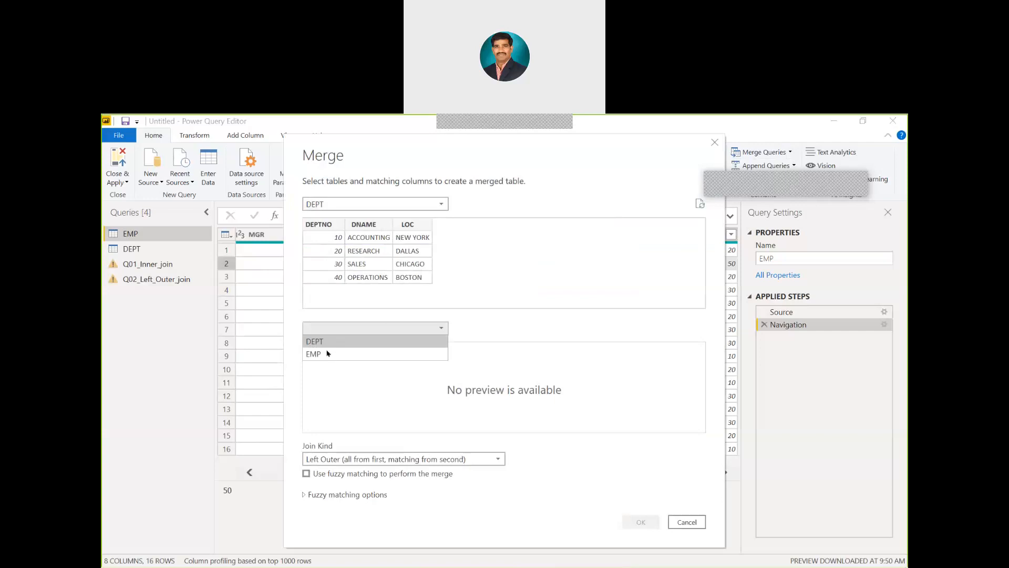
click(329, 350)
Match both tables on DEPTNO and create the merge with the Right Outer join kind.
click(333, 224)
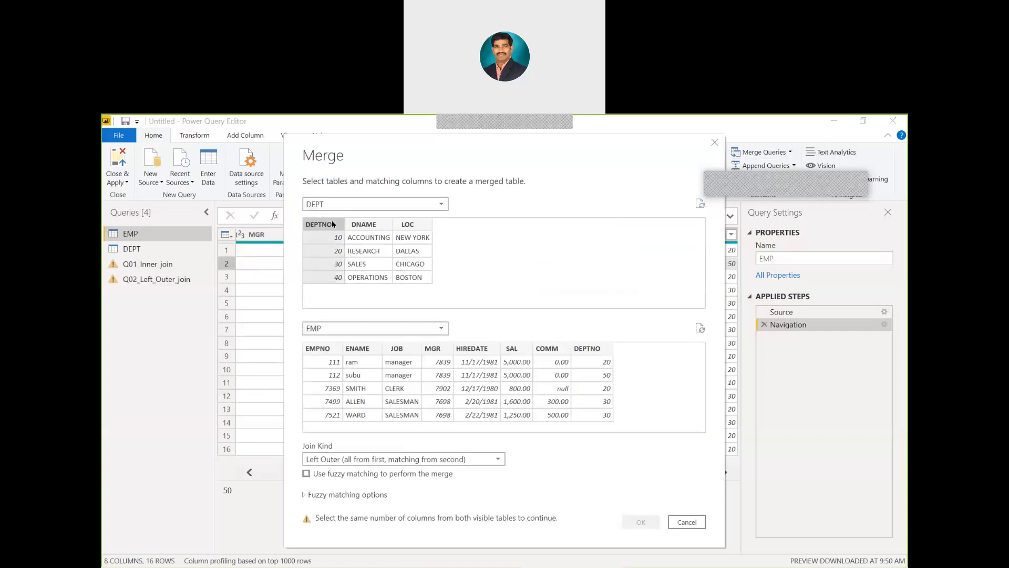
click(587, 348)
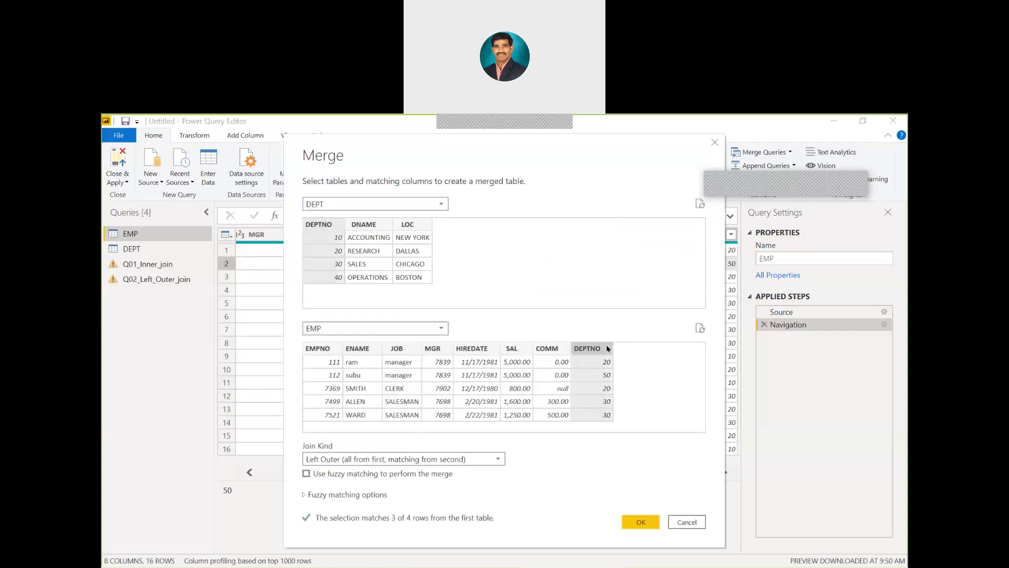
click(457, 459)
click(374, 485)
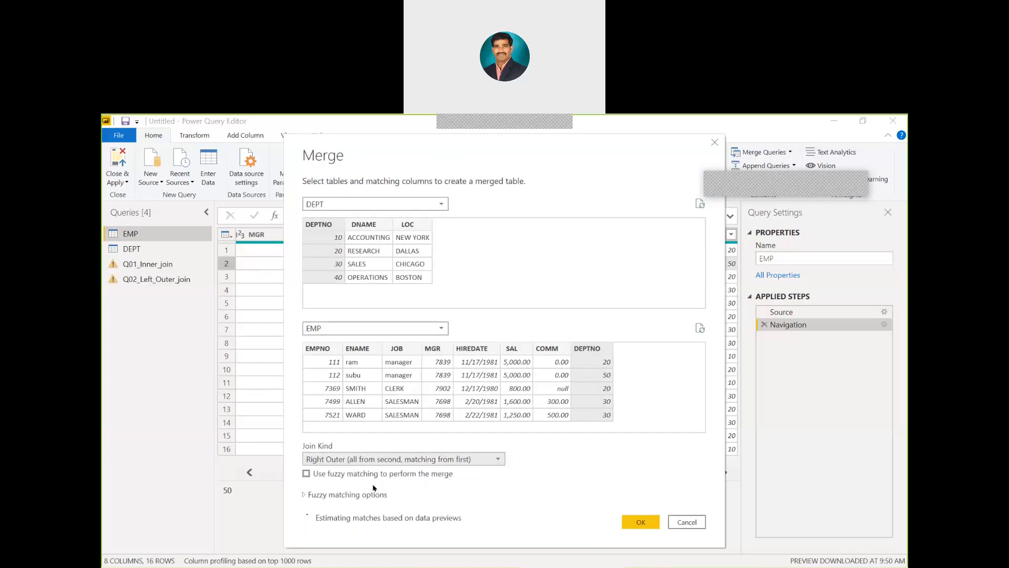
click(650, 523)
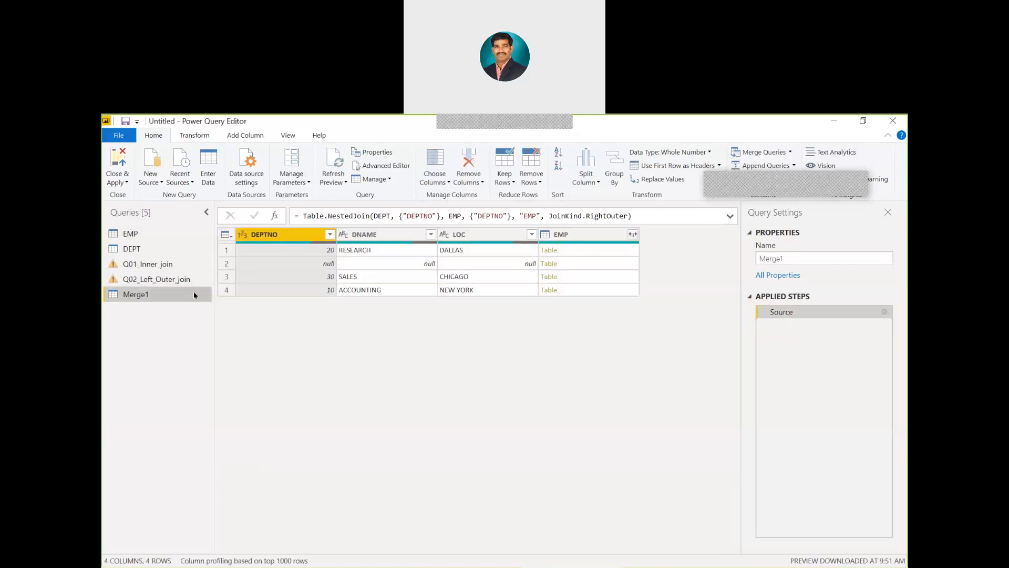
Rename the merged query as Q03_Right_outer_join and expand all its EMP columns, using the original column name as prefix.
right_click(198, 296)
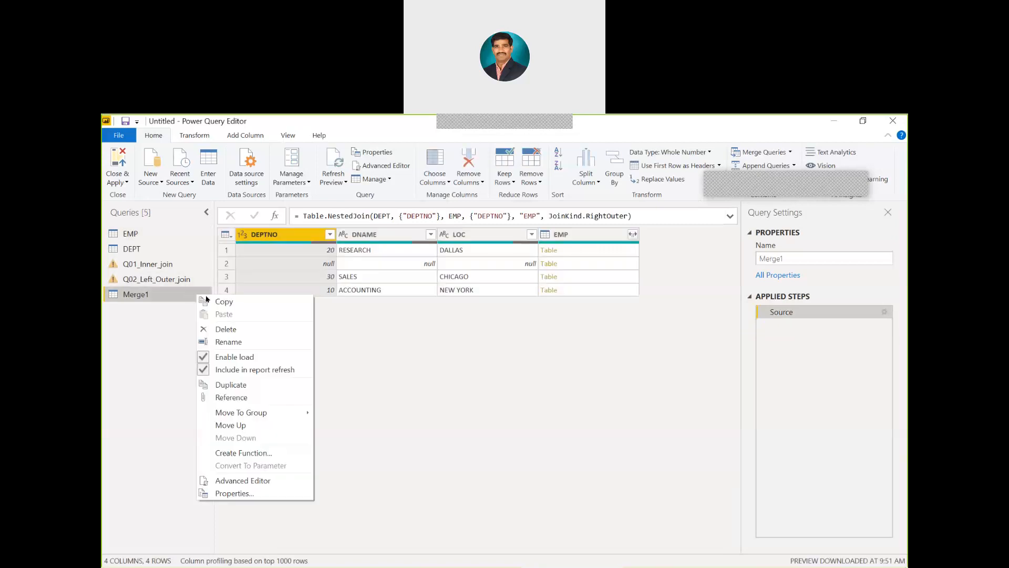
click(227, 343)
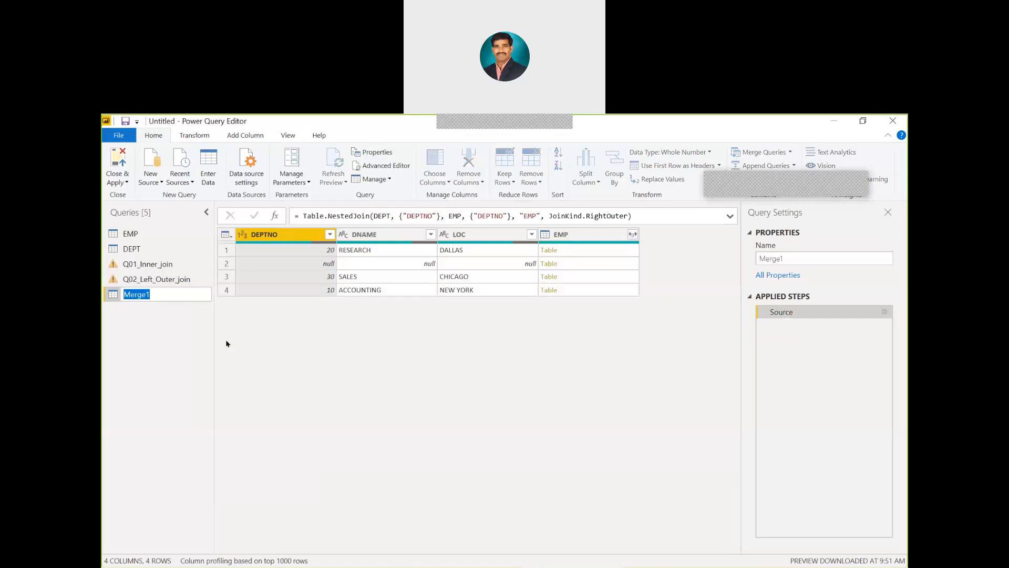
text(Q03_Right_outer_join)
key(Return)
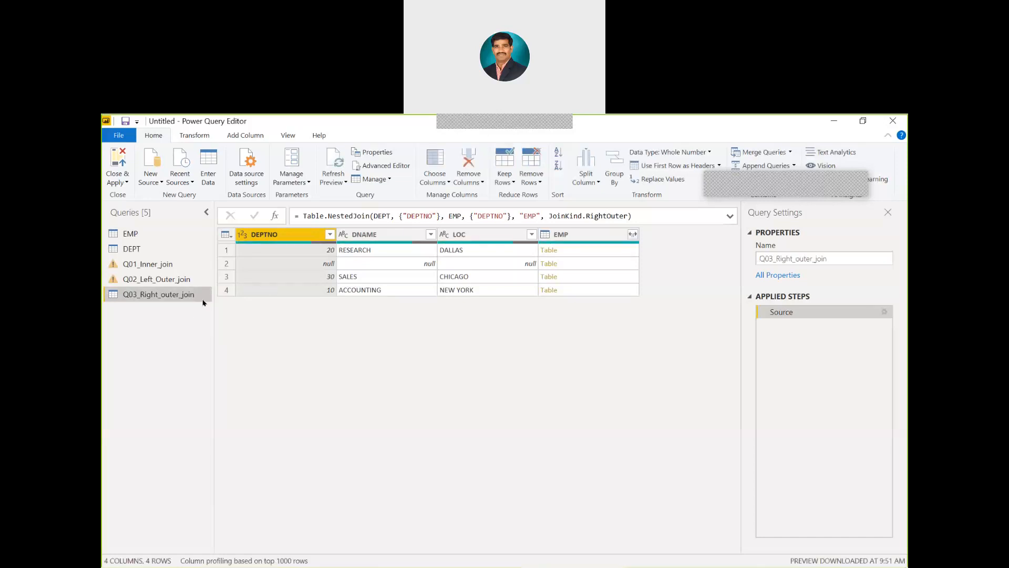
click(633, 236)
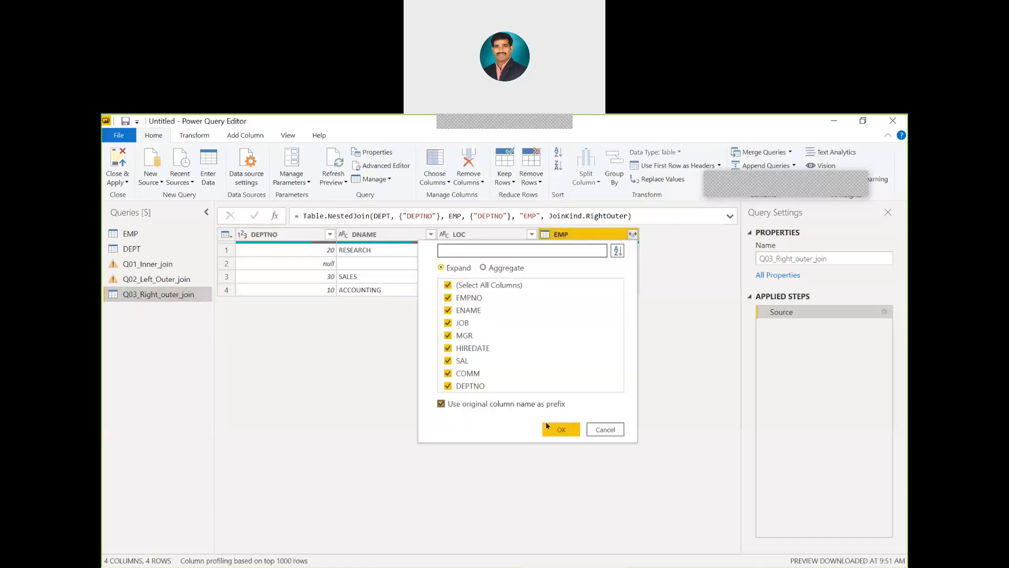
click(546, 426)
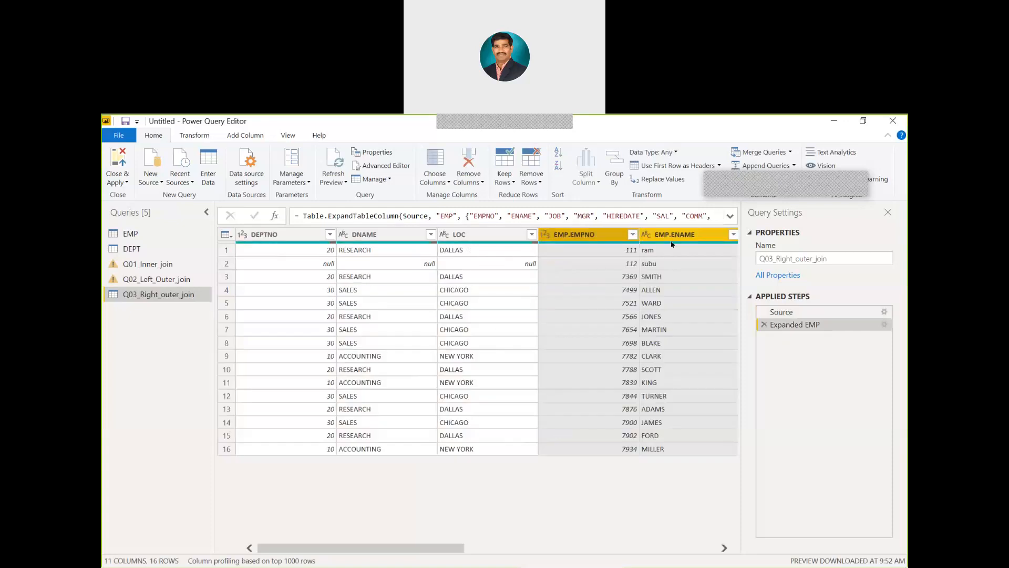
Examine the LOC, DNAME and DEPTNO values in the row of employee 112 in the right outer join.
click(652, 263)
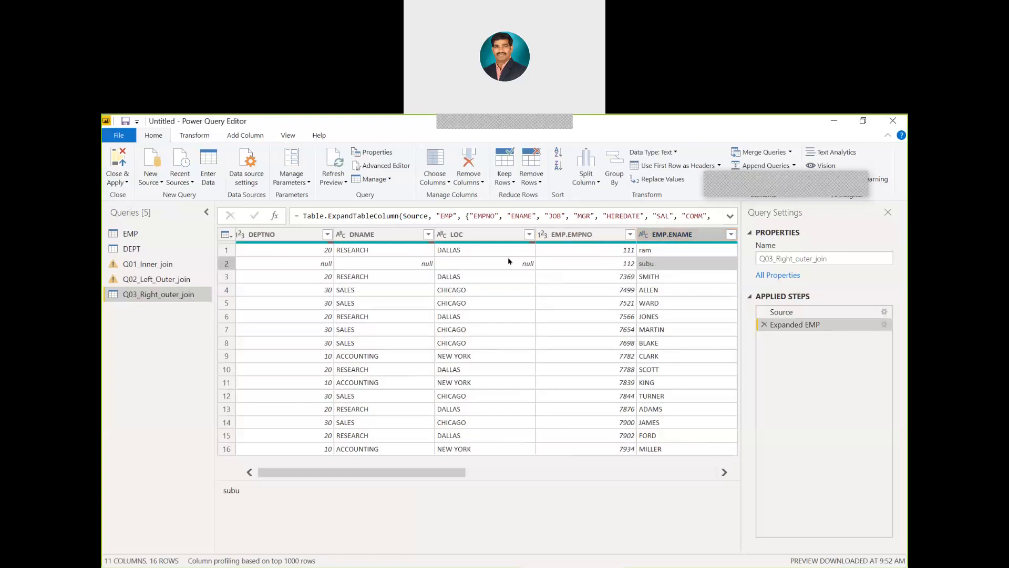
click(482, 263)
click(384, 263)
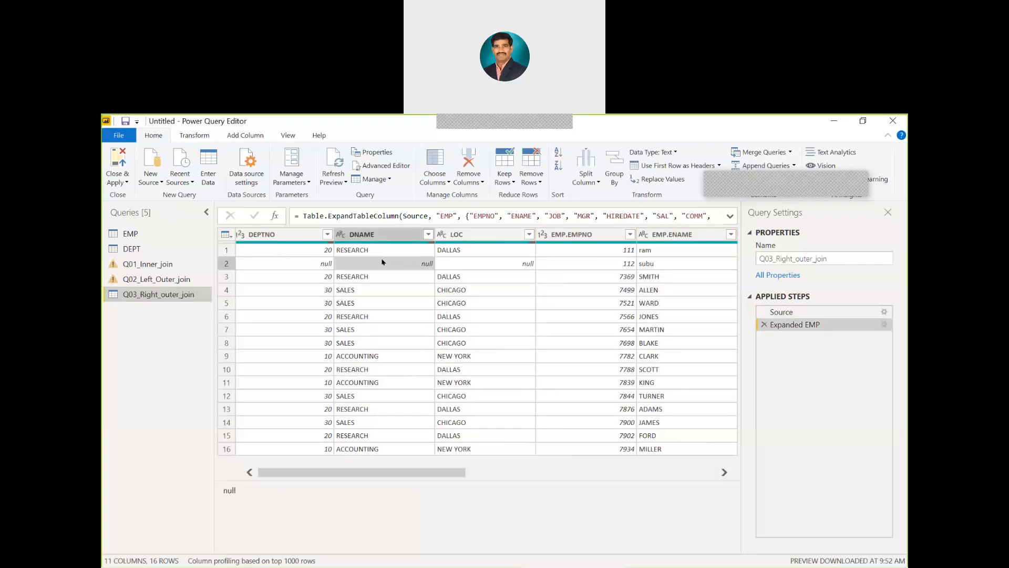
click(299, 262)
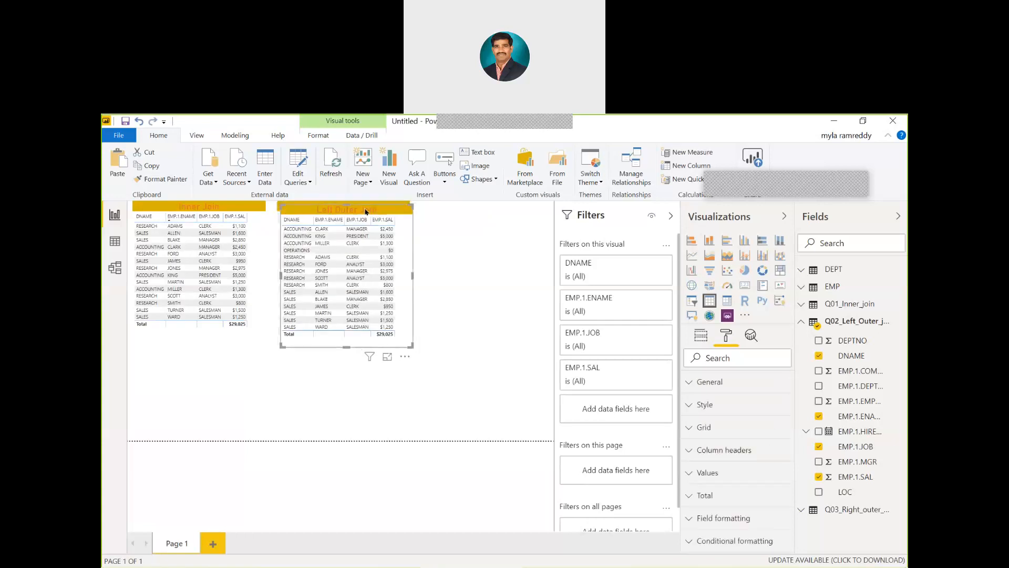
Place the copied Left Outer Join table beside the original on the report page and collapse the filters.
drag(366, 212, 504, 211)
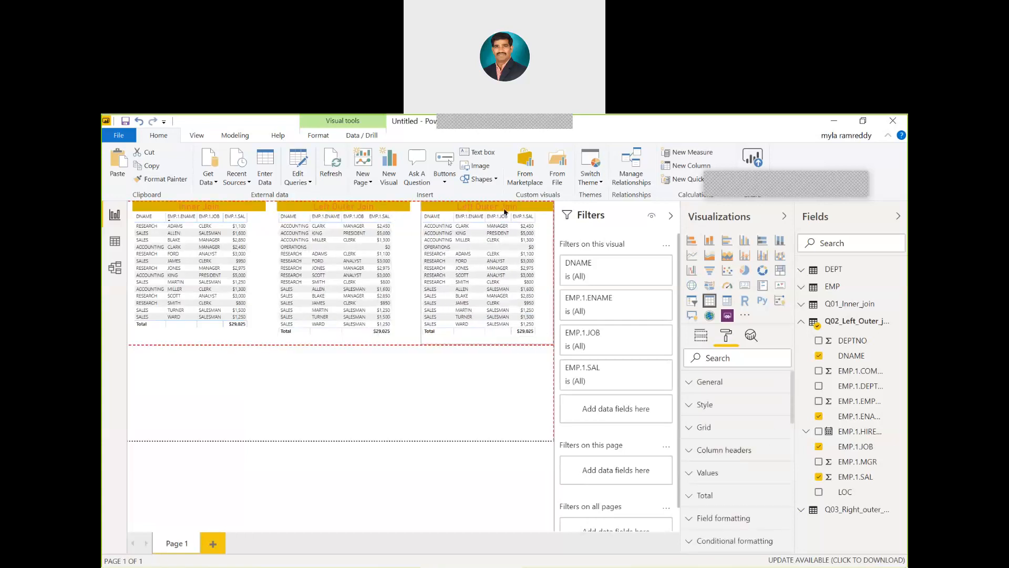
right_click(505, 212)
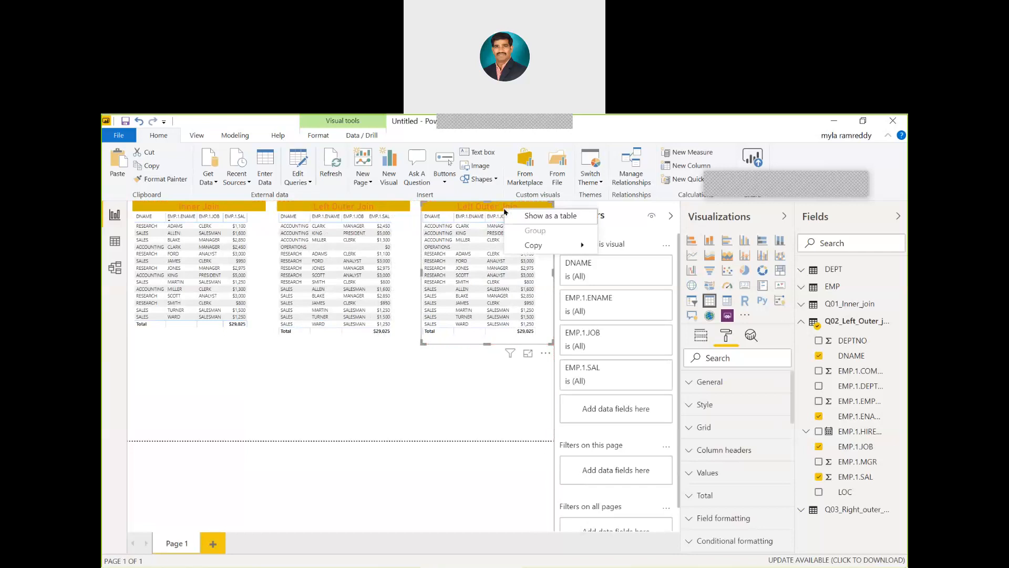
click(670, 217)
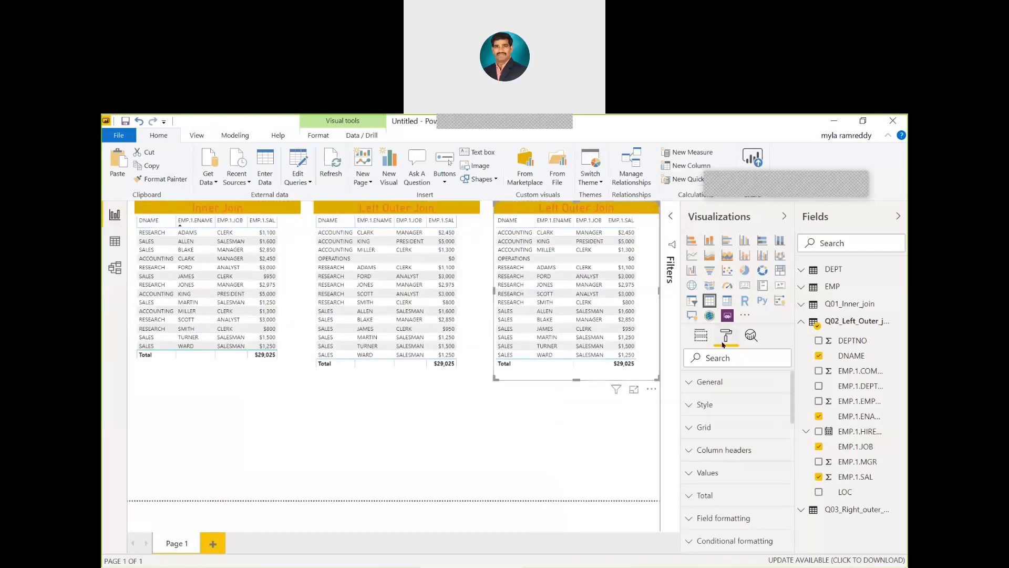
Remove the DNAME, EMP.1.ENAME, EMP.1.JOB and EMP.1.SAL fields from the copied table visual.
click(700, 334)
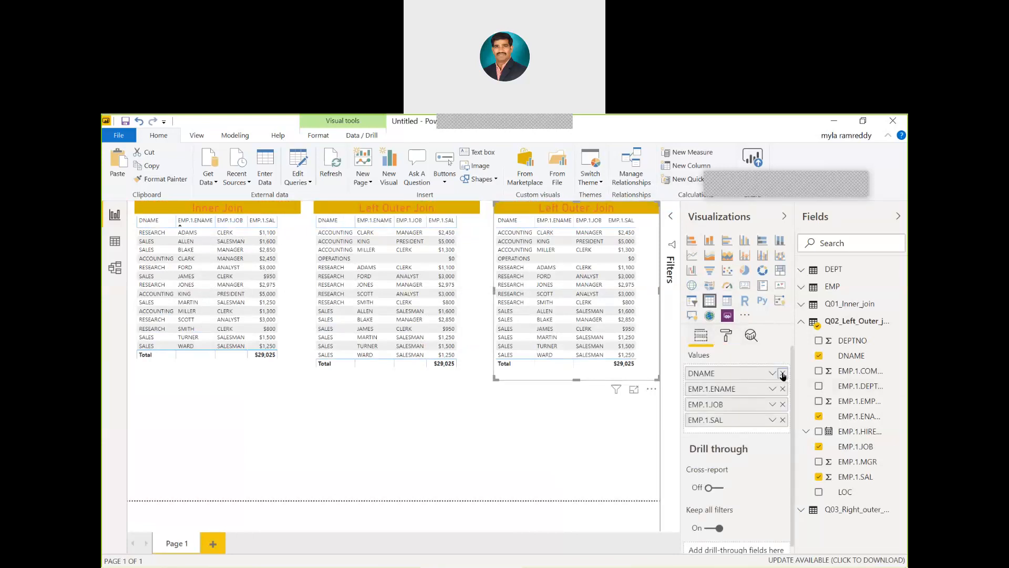
click(783, 373)
click(783, 373)
click(782, 373)
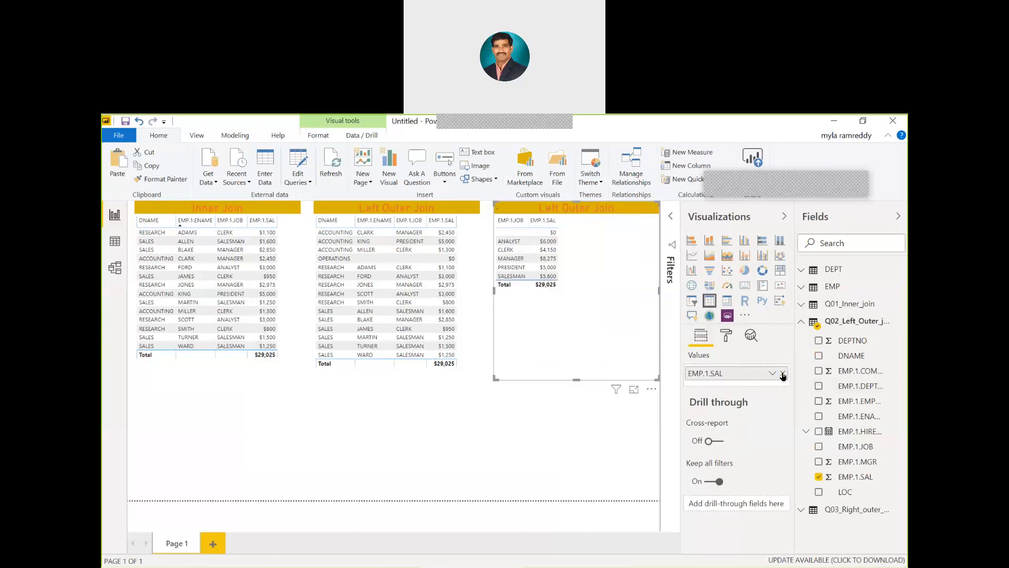
click(782, 373)
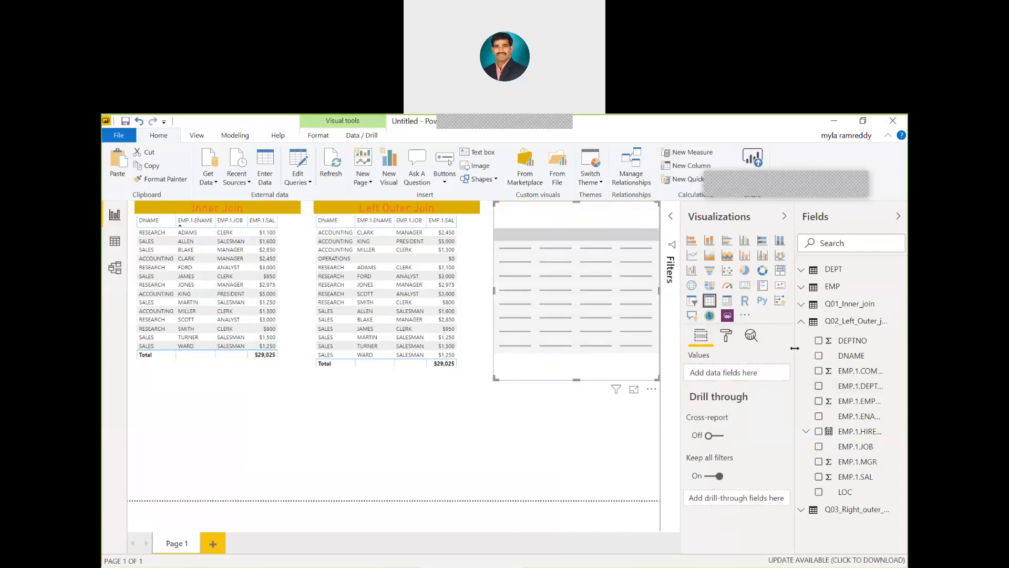
Fill the emptied table with DNAME, EMP.ENAME, EMP.JOB and EMP.SAL from Q03_Right_outer_join and increase its height.
click(801, 322)
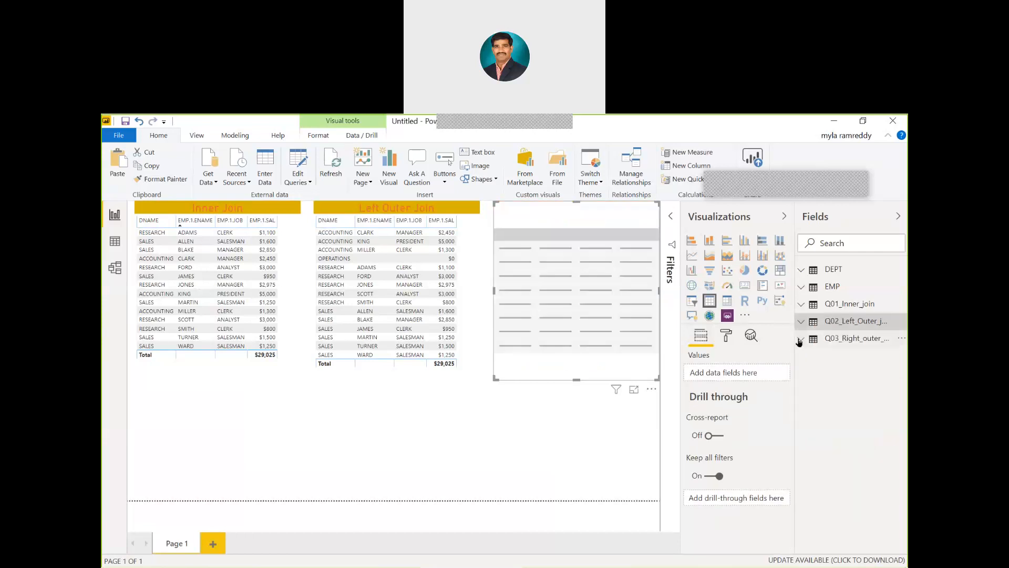
click(800, 339)
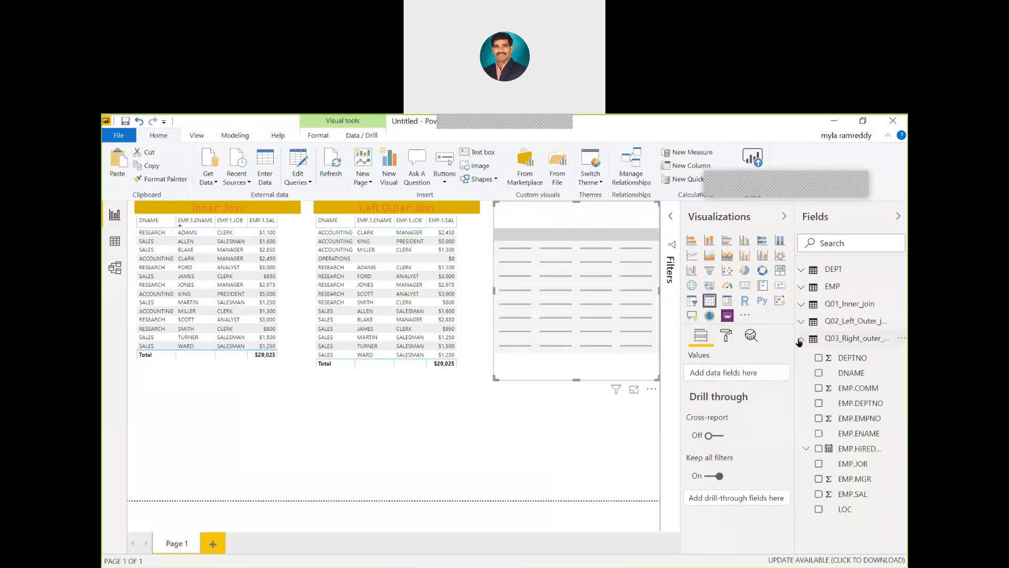
click(818, 373)
click(818, 433)
click(818, 463)
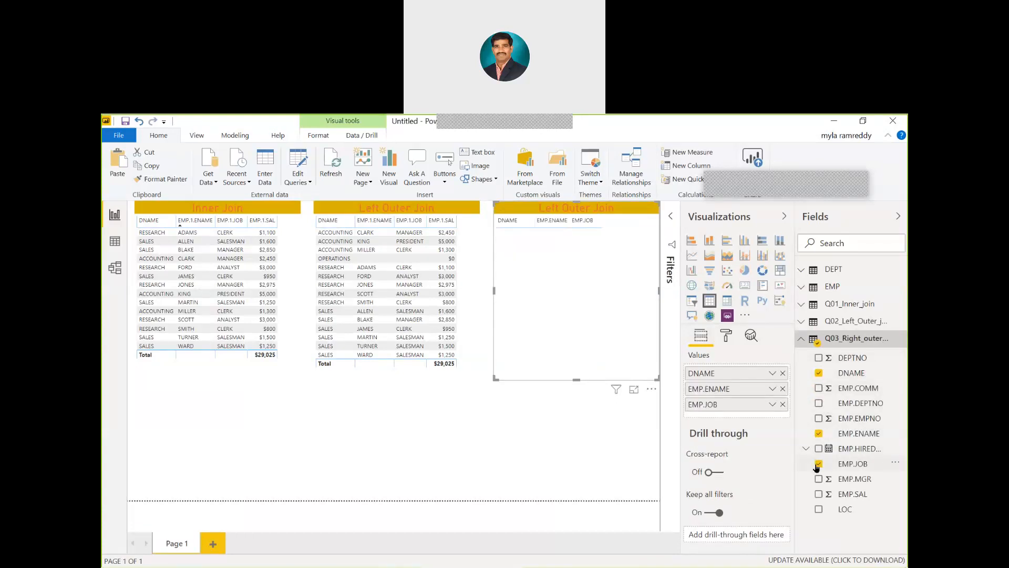
click(818, 494)
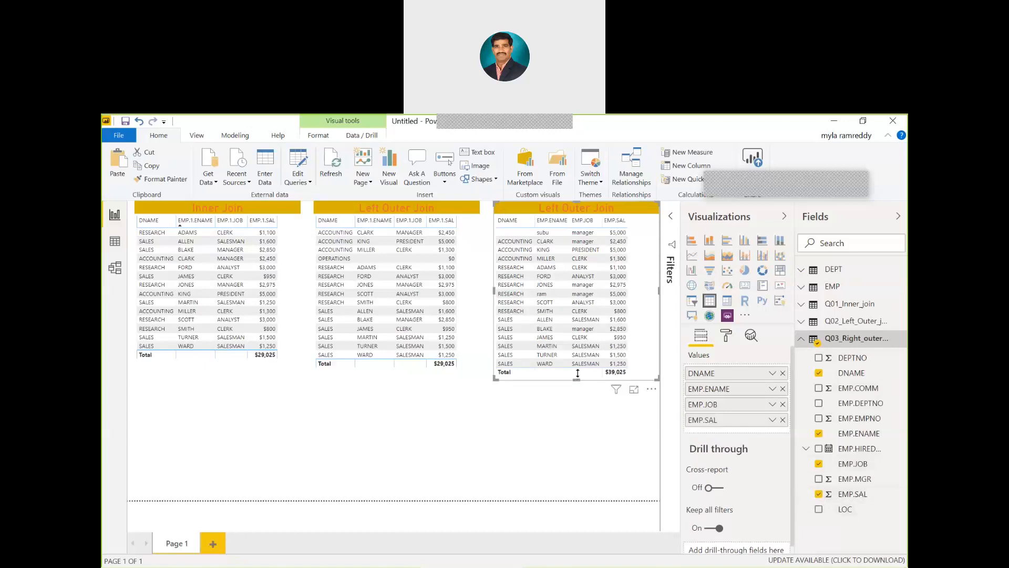
drag(578, 374, 578, 399)
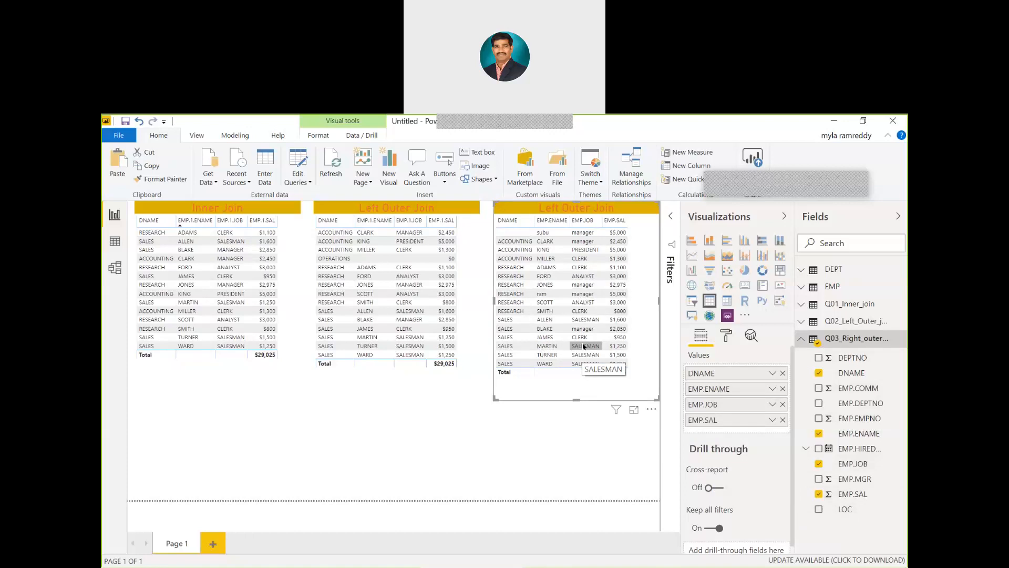
Examine the employee row with the blank department name in the third table, including its DNAME, EMP.ENAME and EMP.SAL values.
click(310, 182)
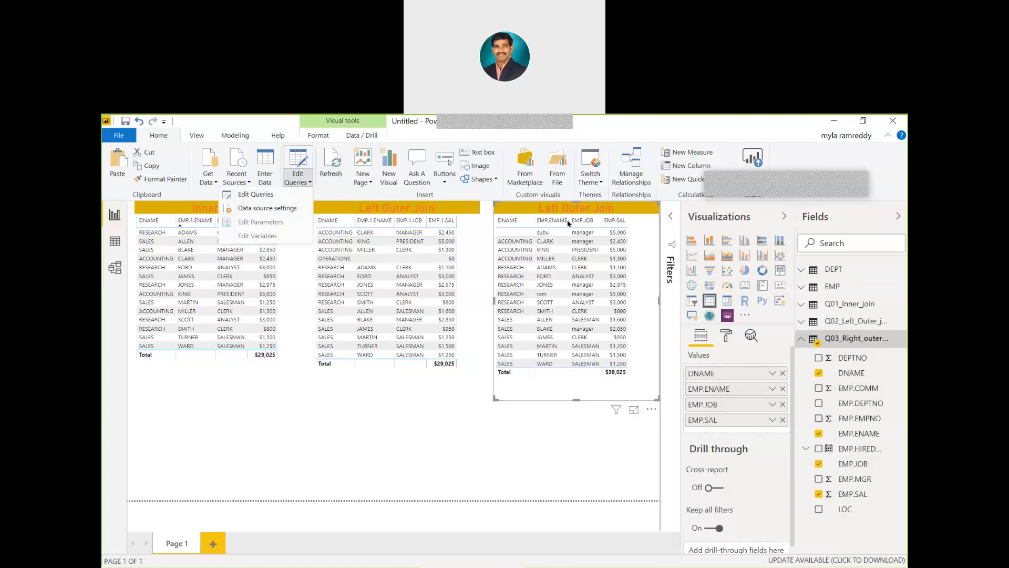
click(555, 234)
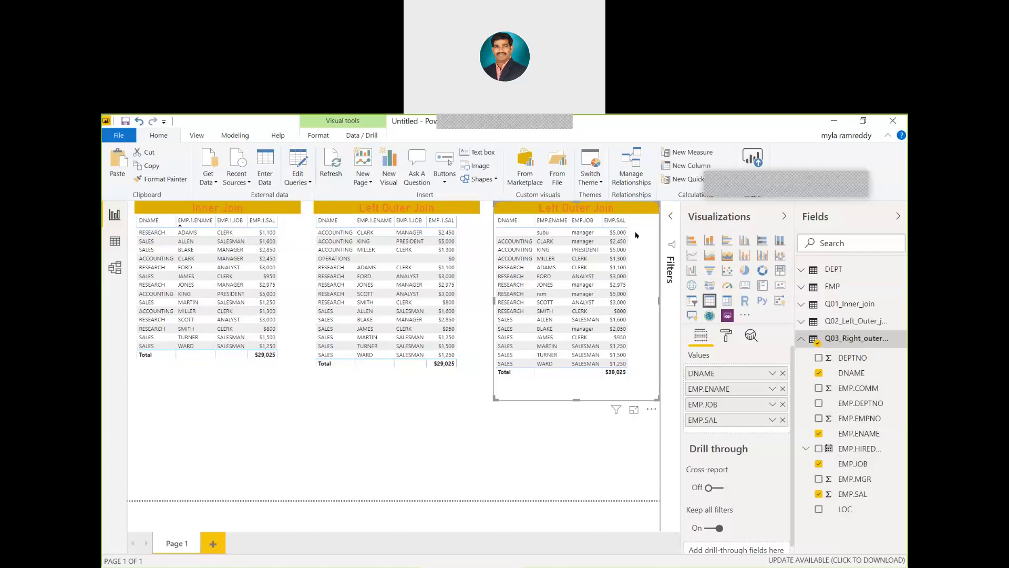
click(619, 235)
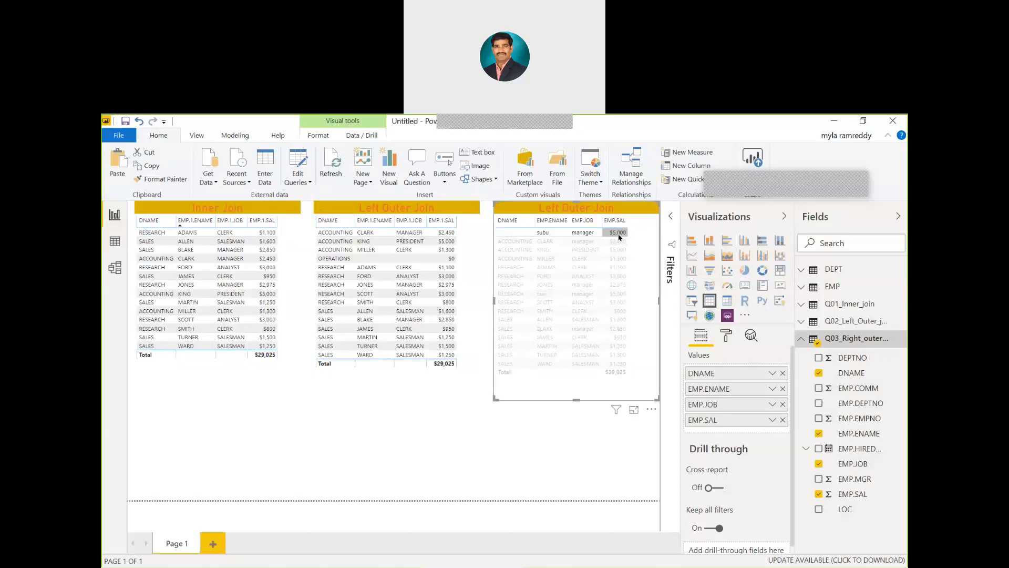
click(515, 235)
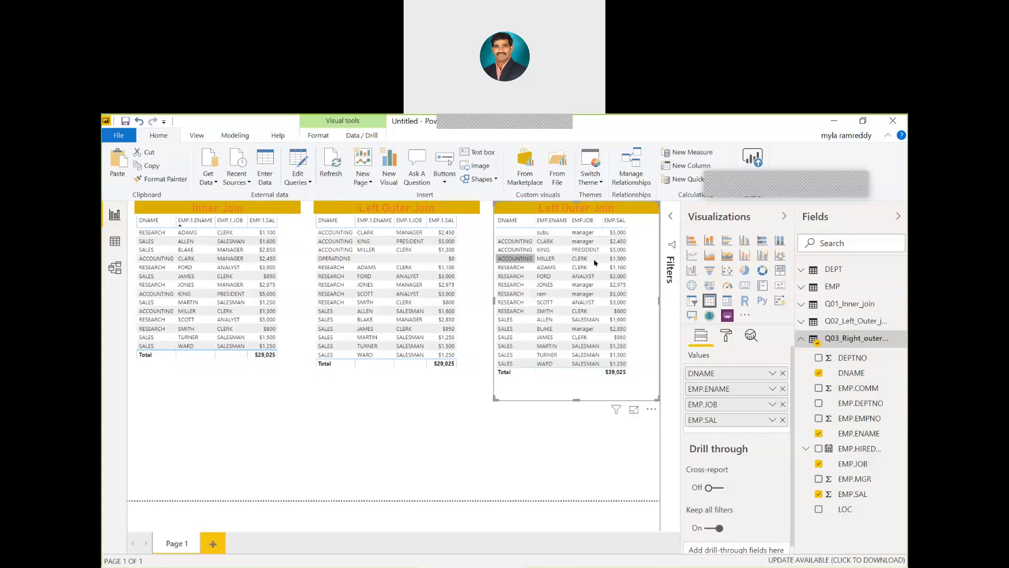
click(618, 234)
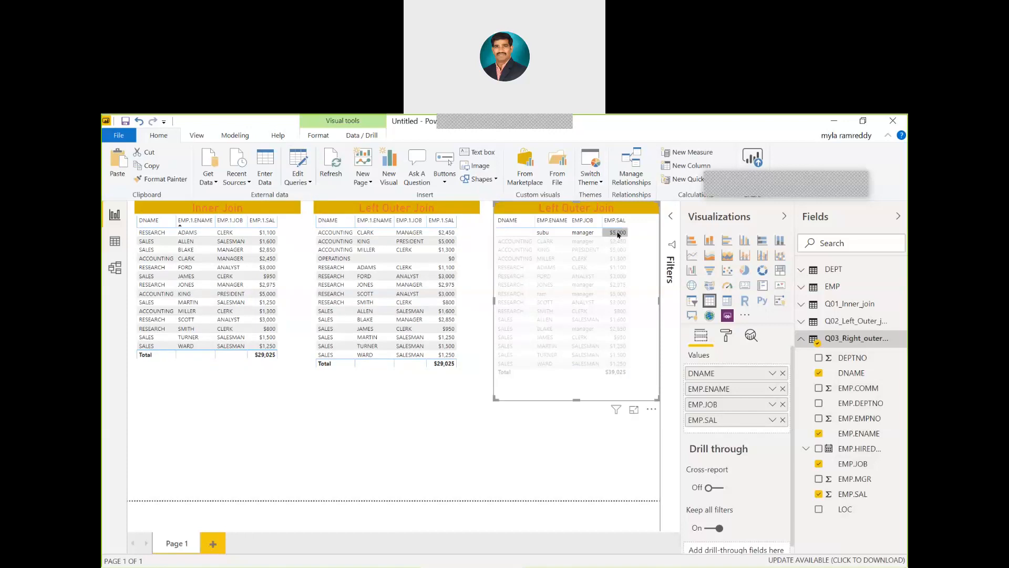
key(super)
key(super)
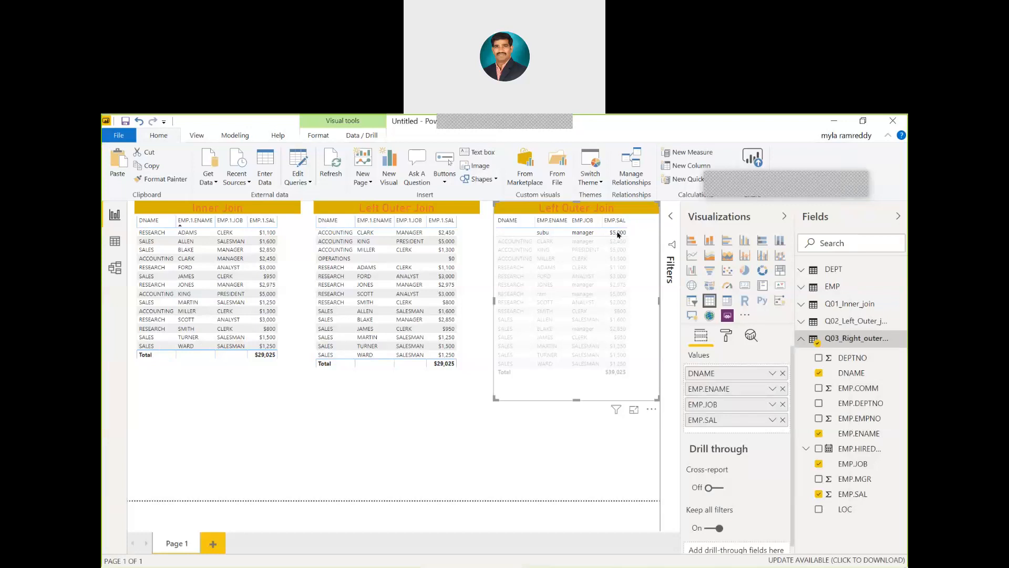
click(515, 234)
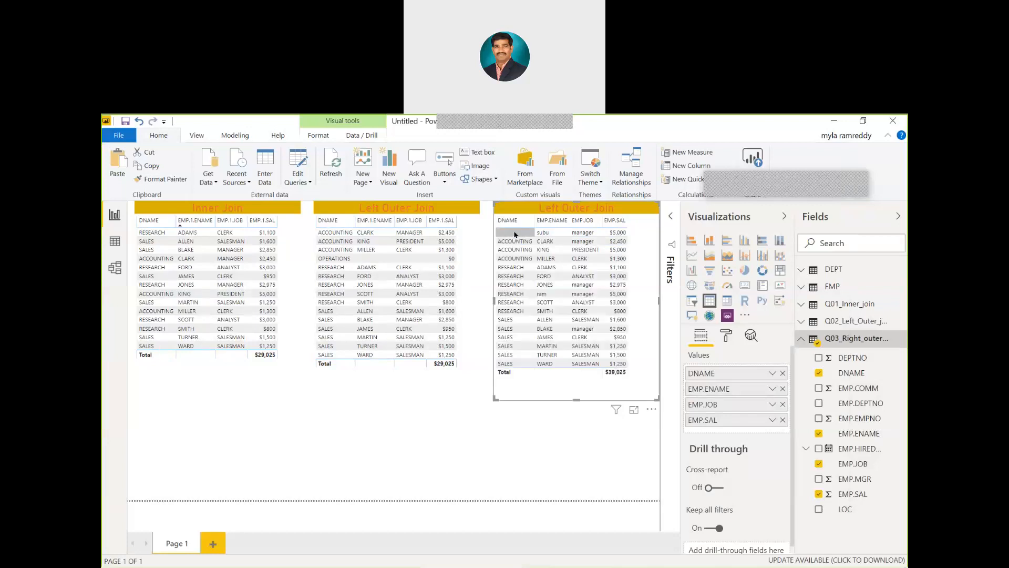
click(554, 234)
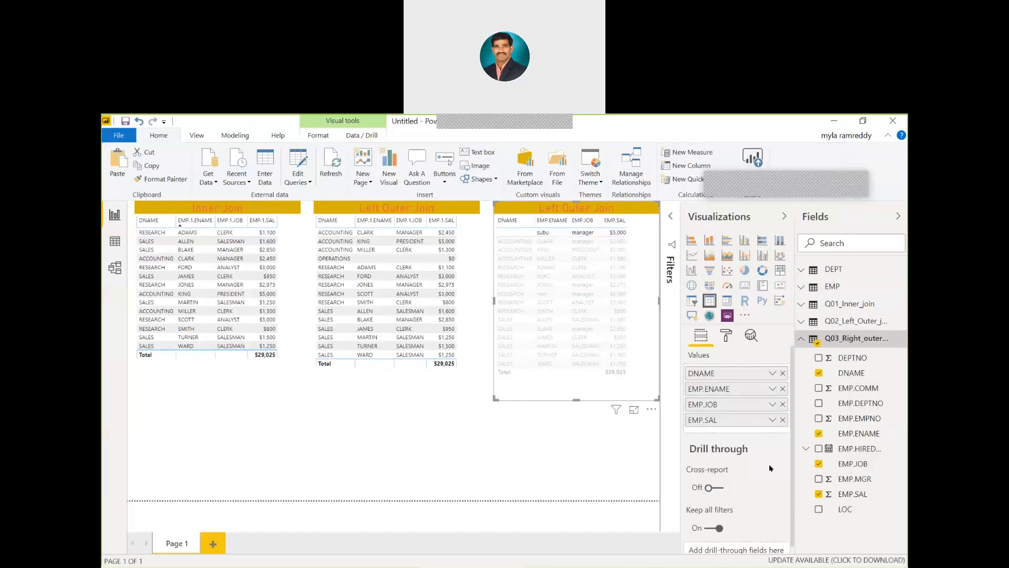
Change the third table's title to Right Outer Join and collapse the Q03_Right_outer_join field list.
click(726, 336)
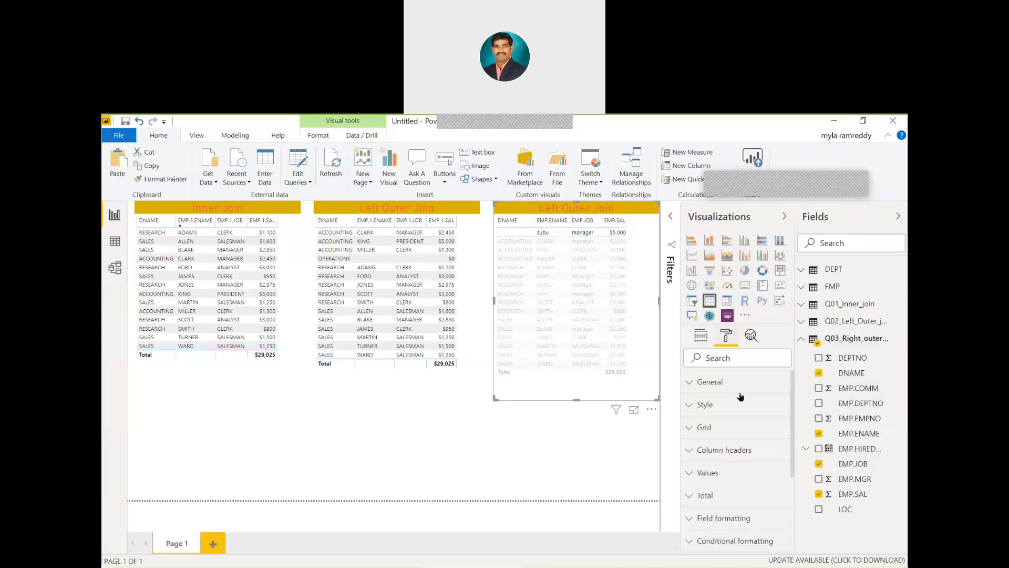
scroll(743, 465, down, 3)
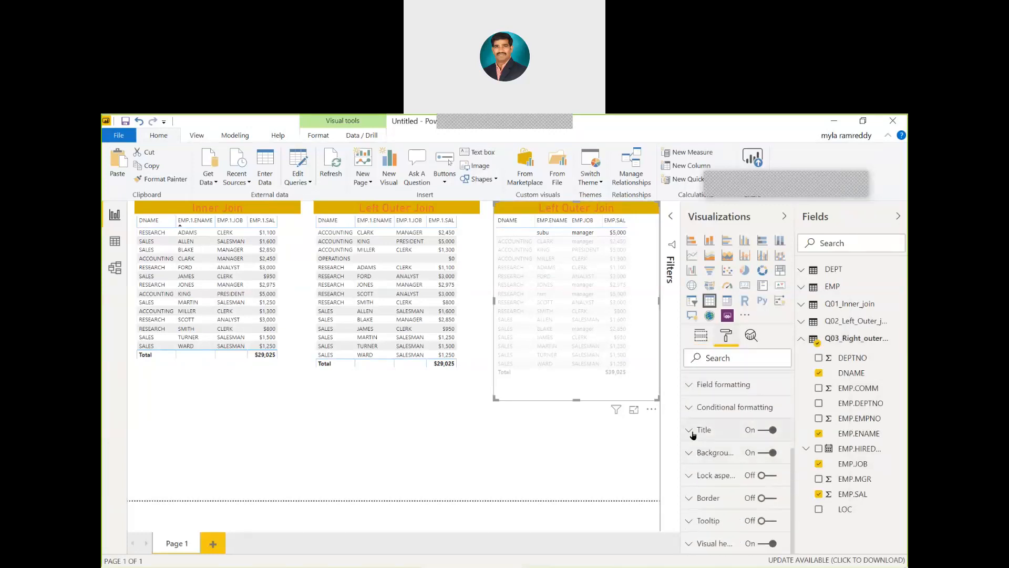
click(690, 431)
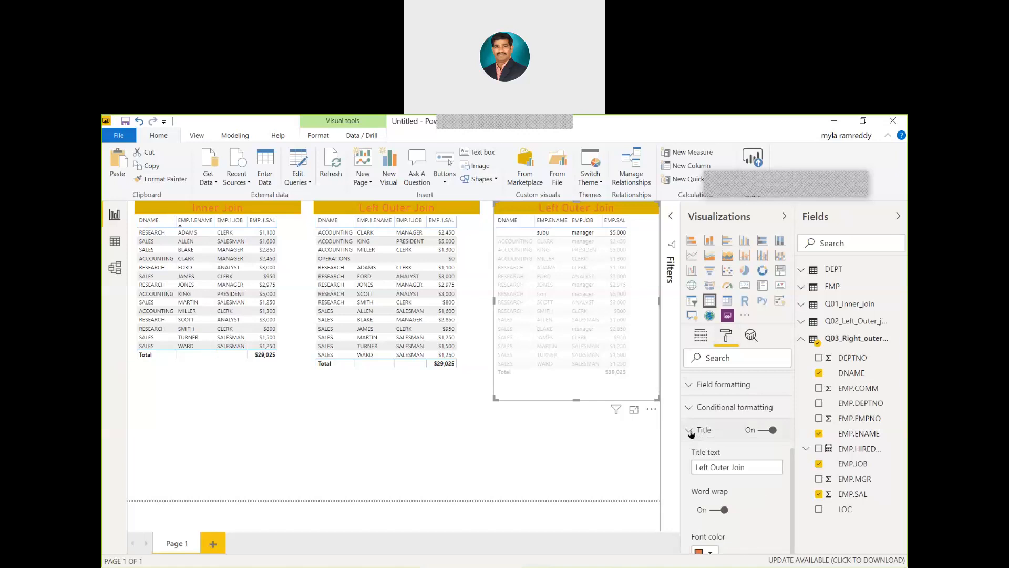
click(707, 467)
key(BackSpace)
key(BackSpace)
key(BackSpace)
key(BackSpace)
key(BackSpace)
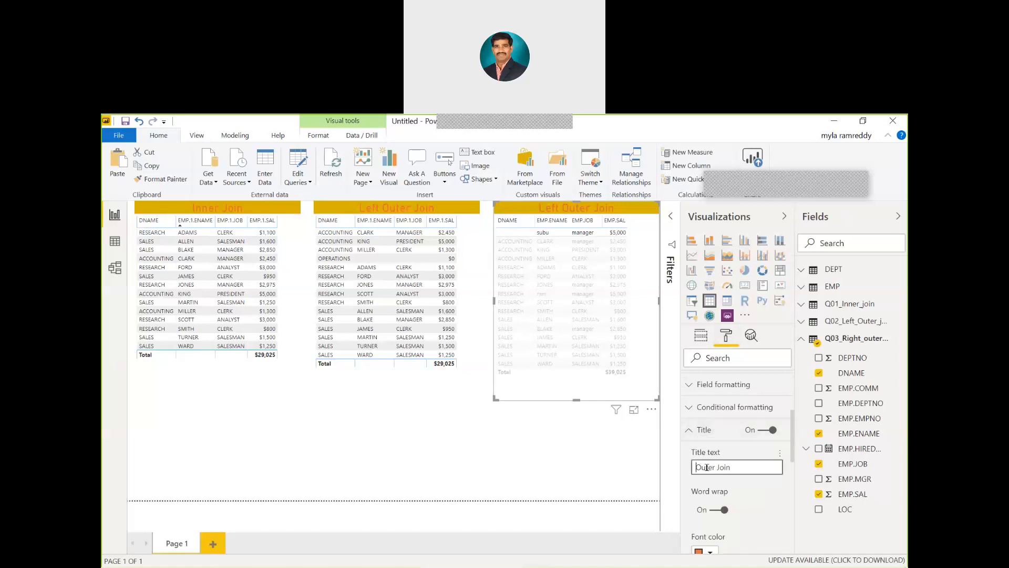
text(Right)
click(560, 454)
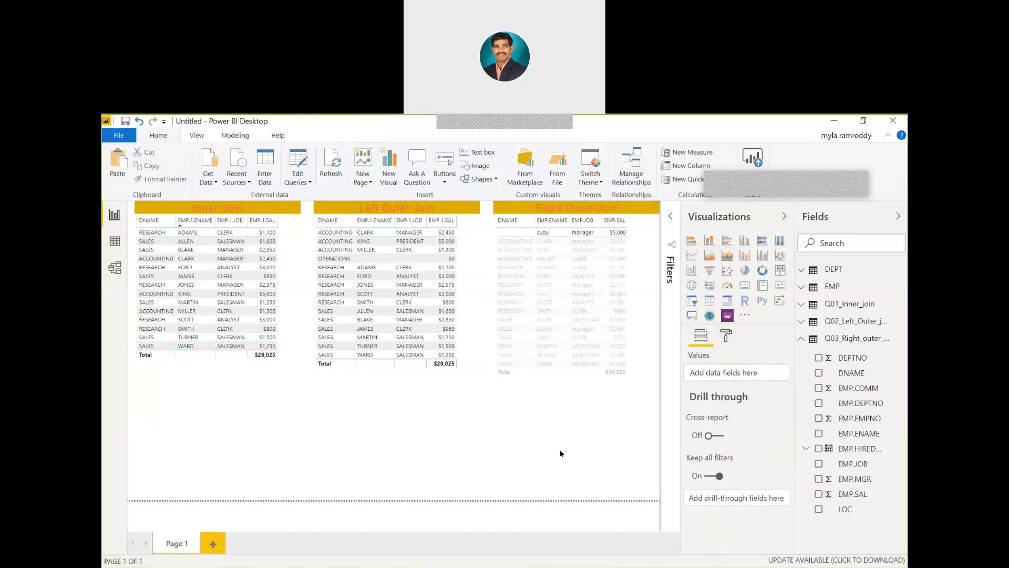
click(801, 338)
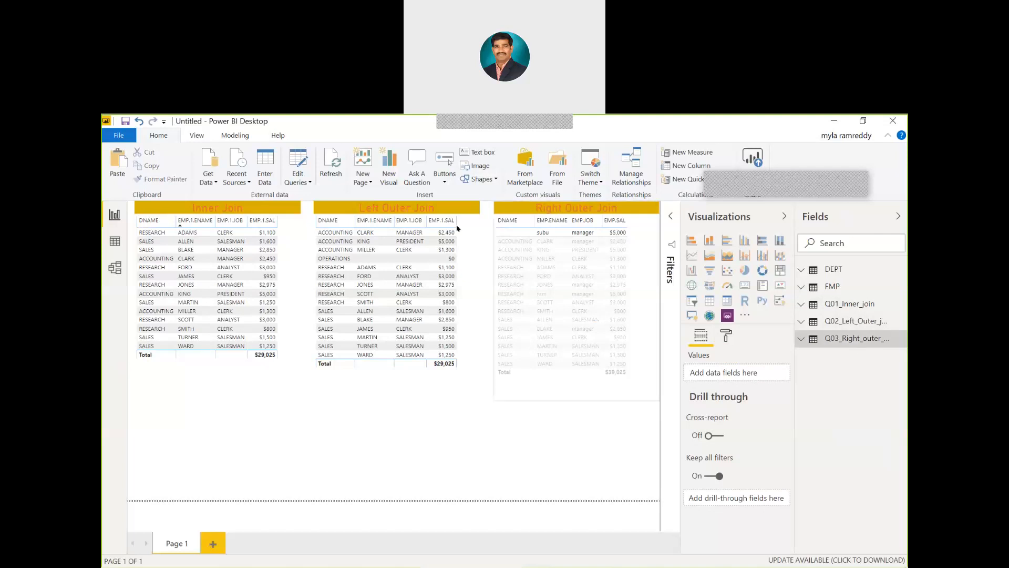
Open the query editor and duplicate the Q03_Right_outer_join query.
click(309, 184)
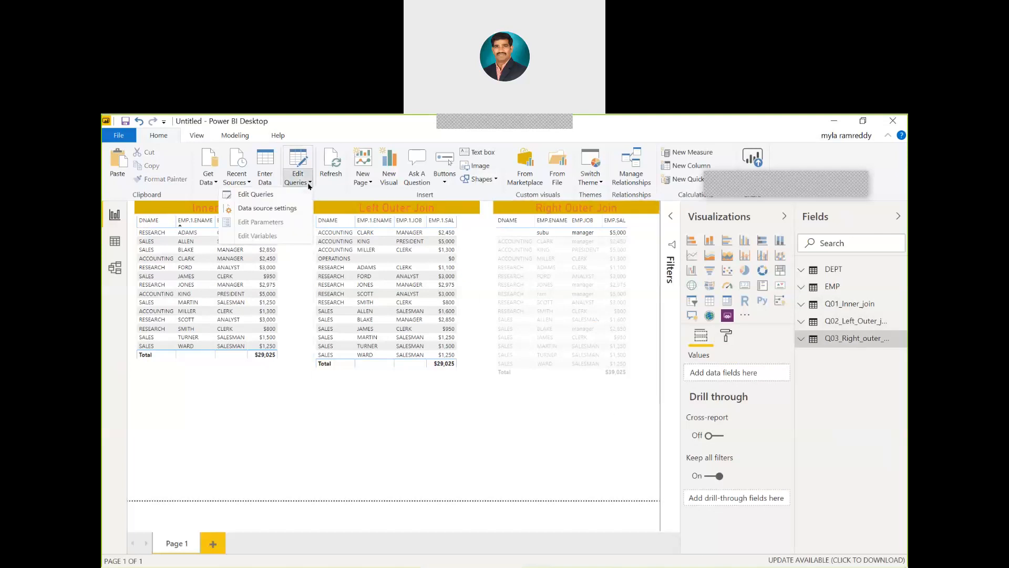
click(282, 199)
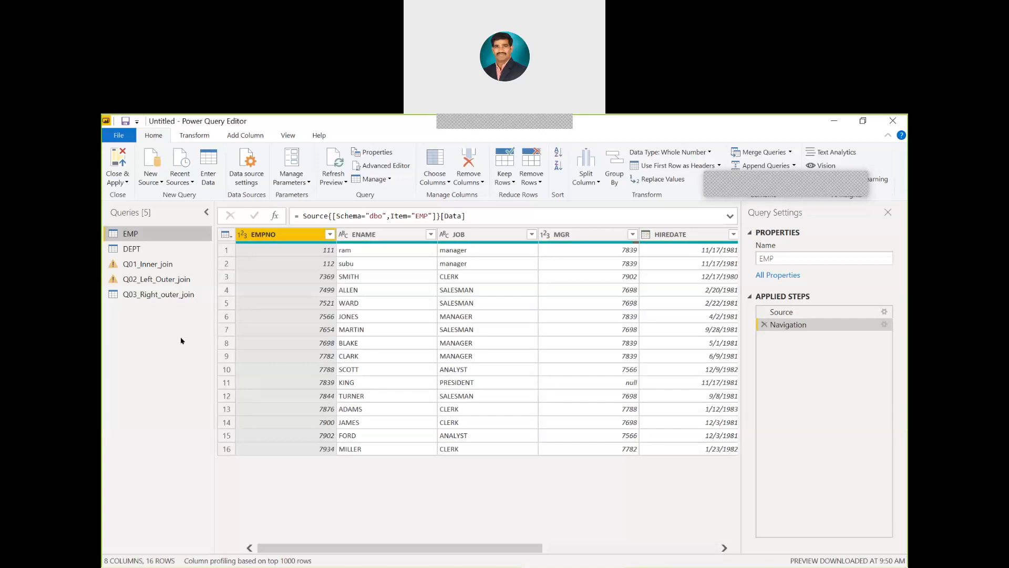
right_click(183, 297)
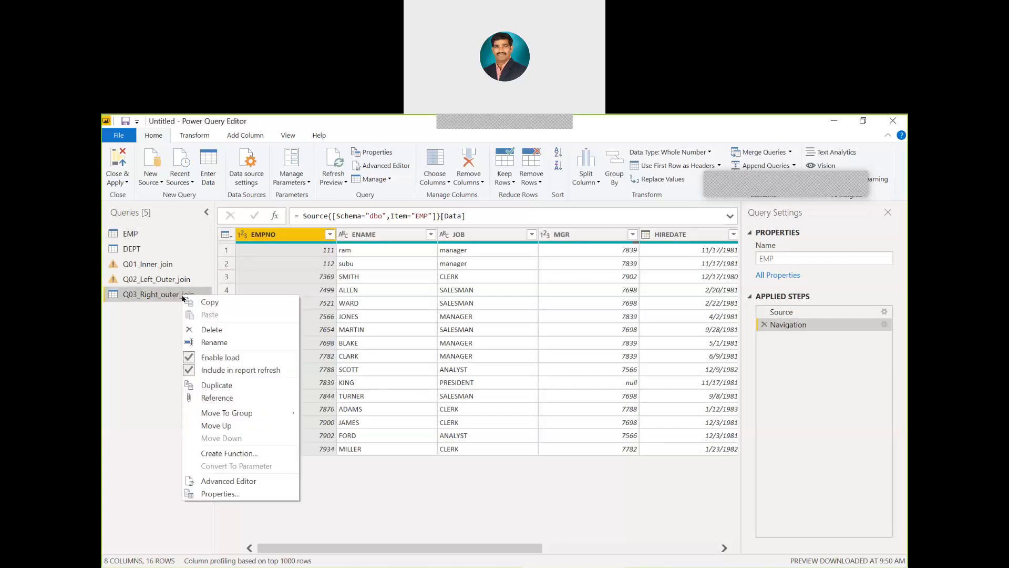
click(221, 386)
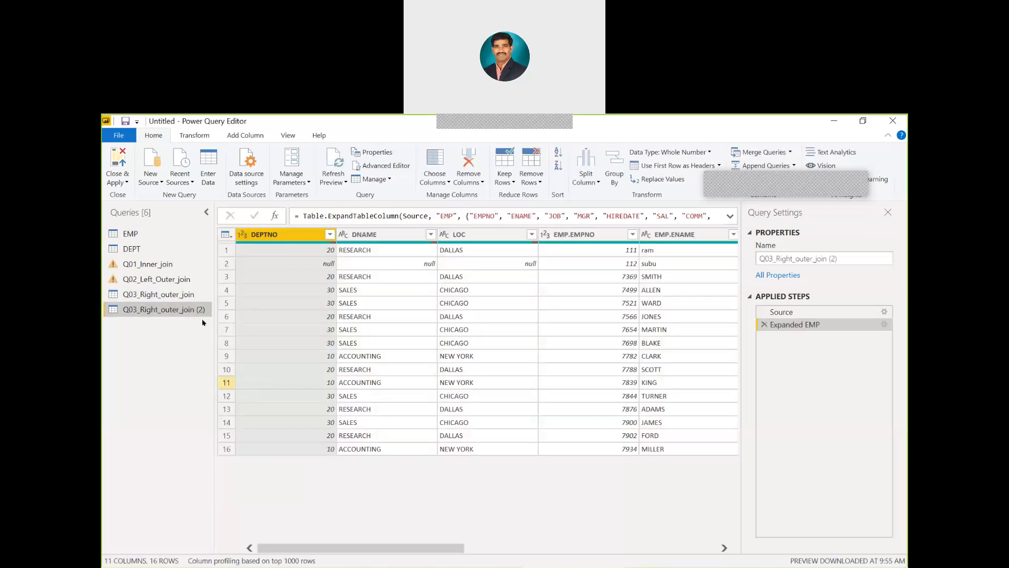
Rename the duplicated query as Q04_Full_outer_join.
right_click(195, 312)
click(228, 357)
click(134, 309)
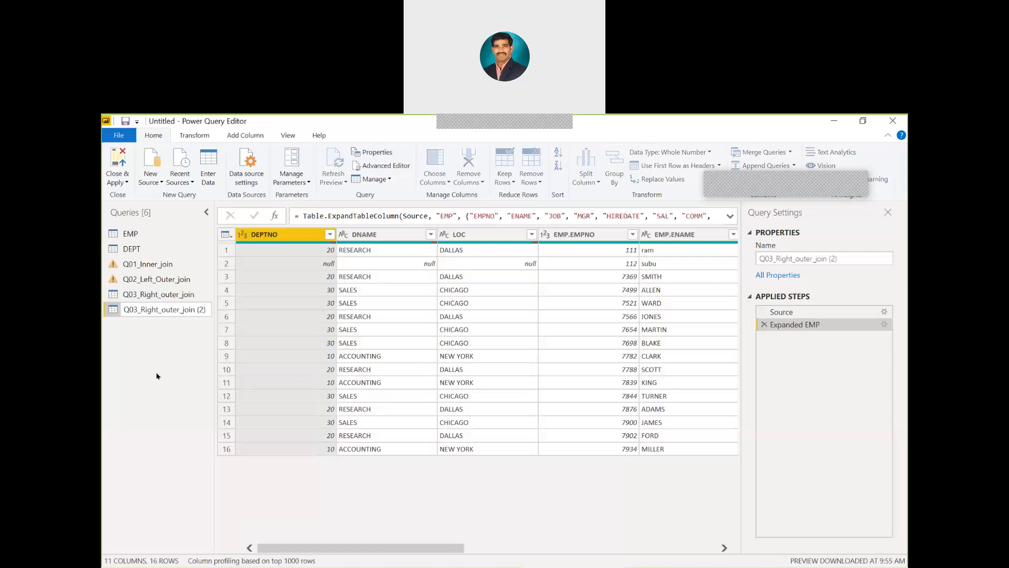
key(BackSpace)
text(4)
key(Right)
key(Right)
key(Right)
key(Right)
key(Right)
key(BackSpace)
key(BackSpace)
key(BackSpace)
key(BackSpace)
key(BackSpace)
text(Full_)
key(End)
key(BackSpace)
key(BackSpace)
key(BackSpace)
key(BackSpace)
key(BackSpace)
text(n)
key(Return)
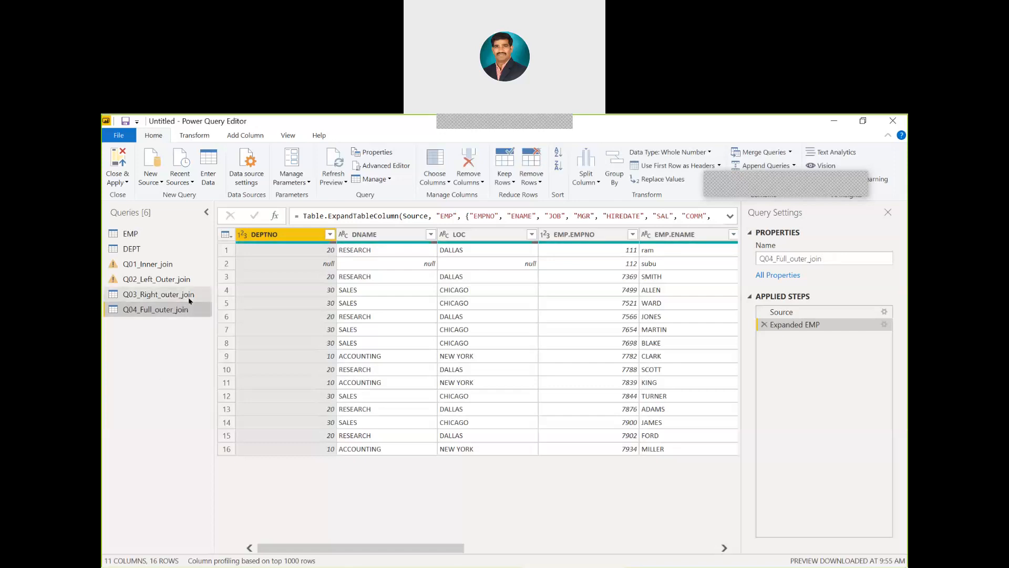
Change the join kind in the Source step of Q04_Full_outer_join to Full Outer (all rows from both).
click(789, 312)
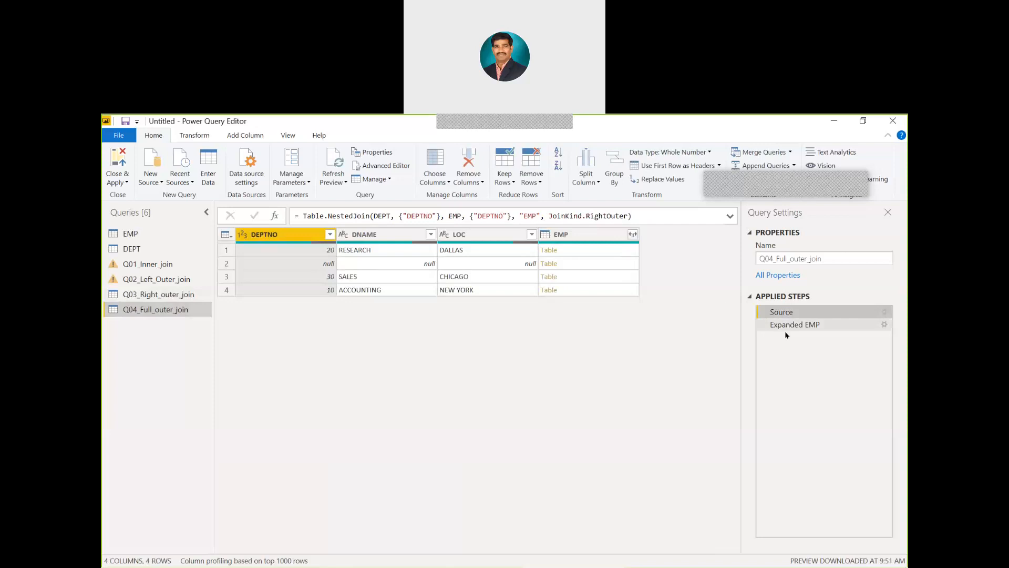
click(789, 326)
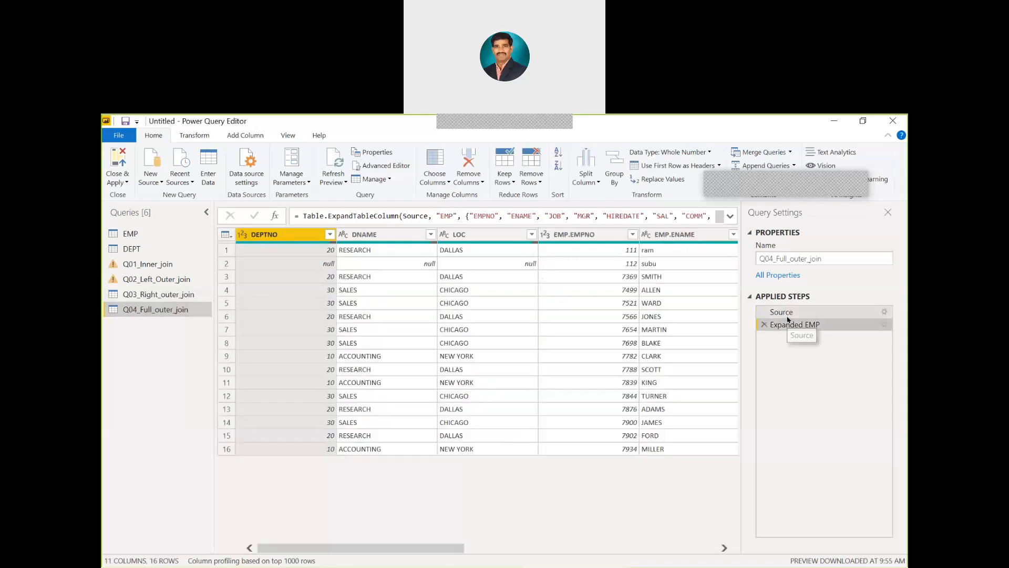
click(785, 313)
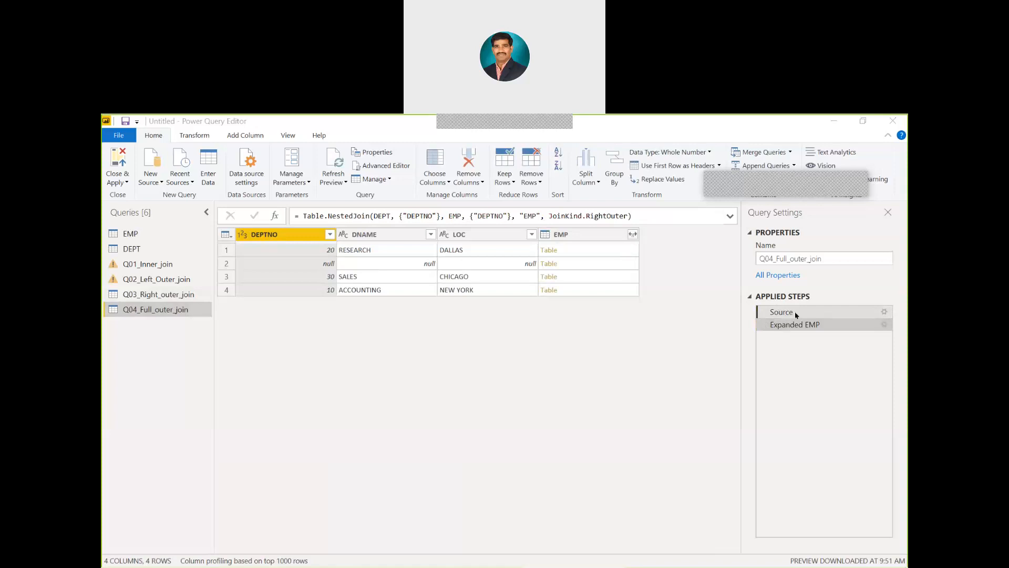
double_click(796, 314)
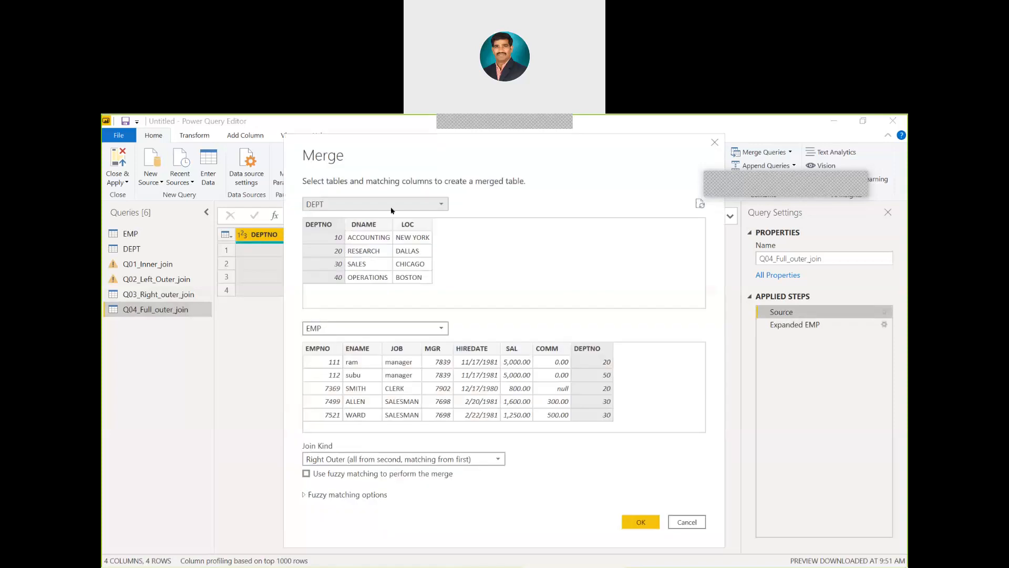
click(381, 461)
click(354, 497)
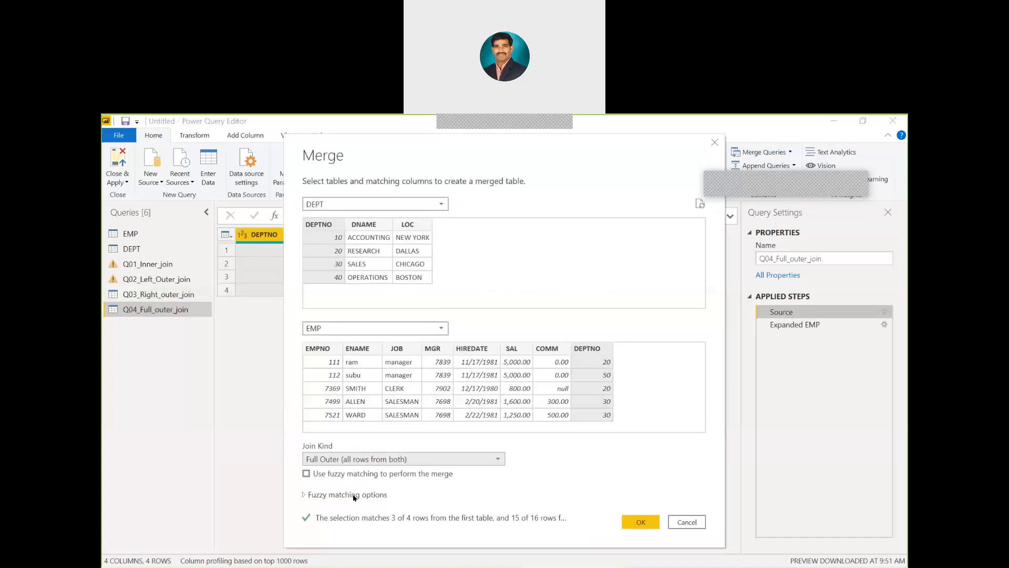
click(649, 520)
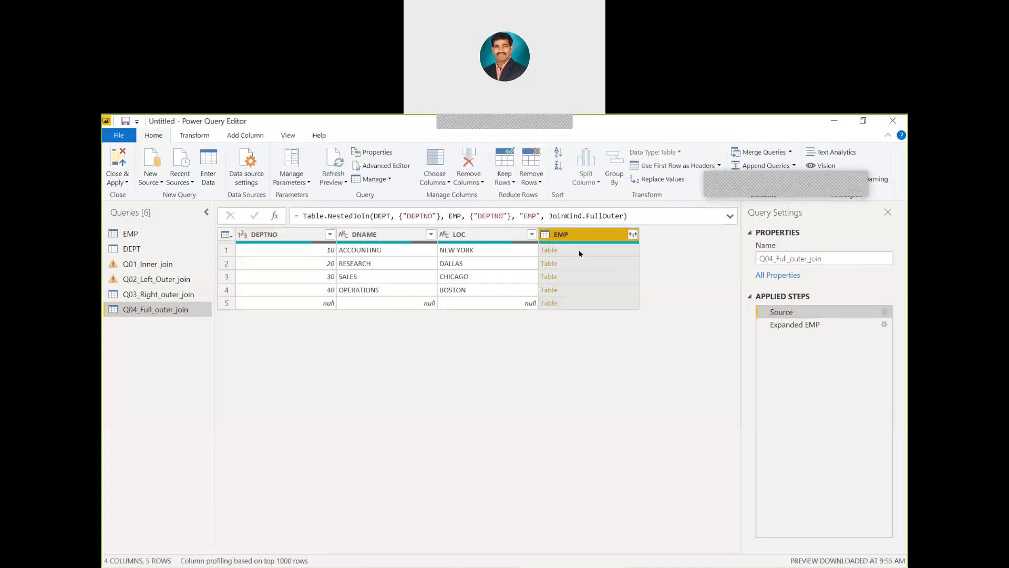
Examine the unmatched rows 16 and 17 of the Expanded EMP result across the columns from DEPTNO to EMP.DEPTNO.
click(786, 325)
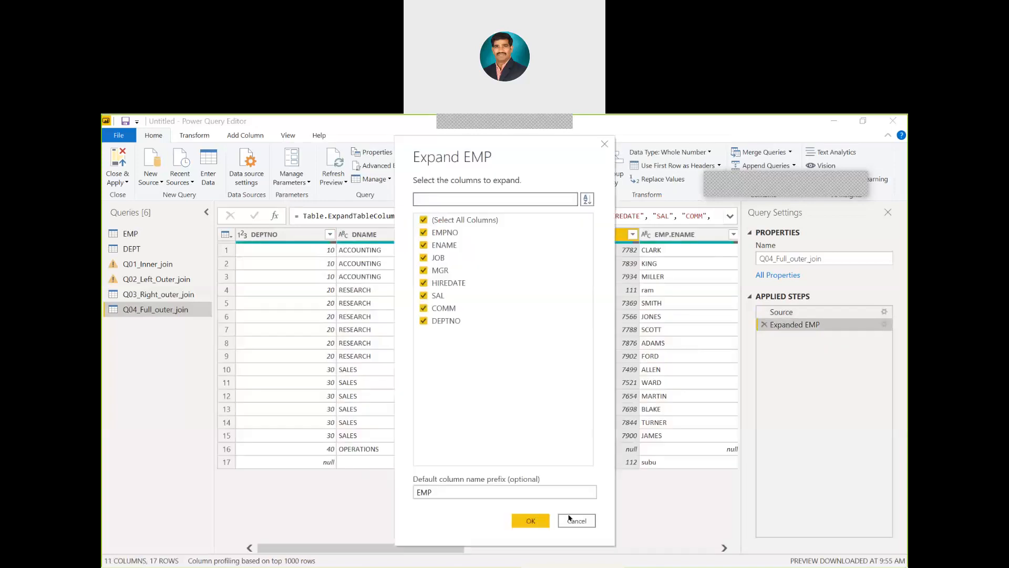
click(570, 521)
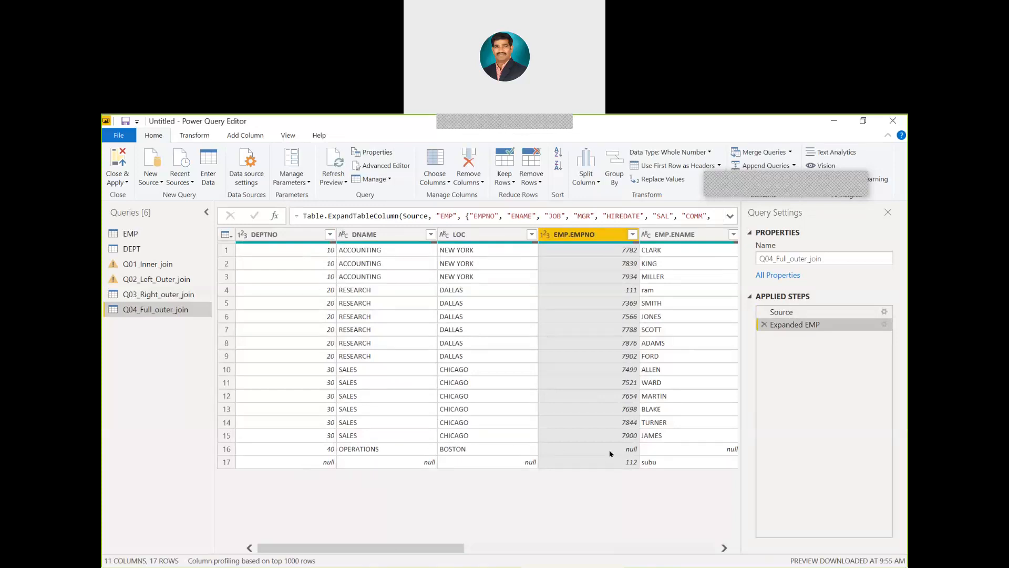
click(689, 447)
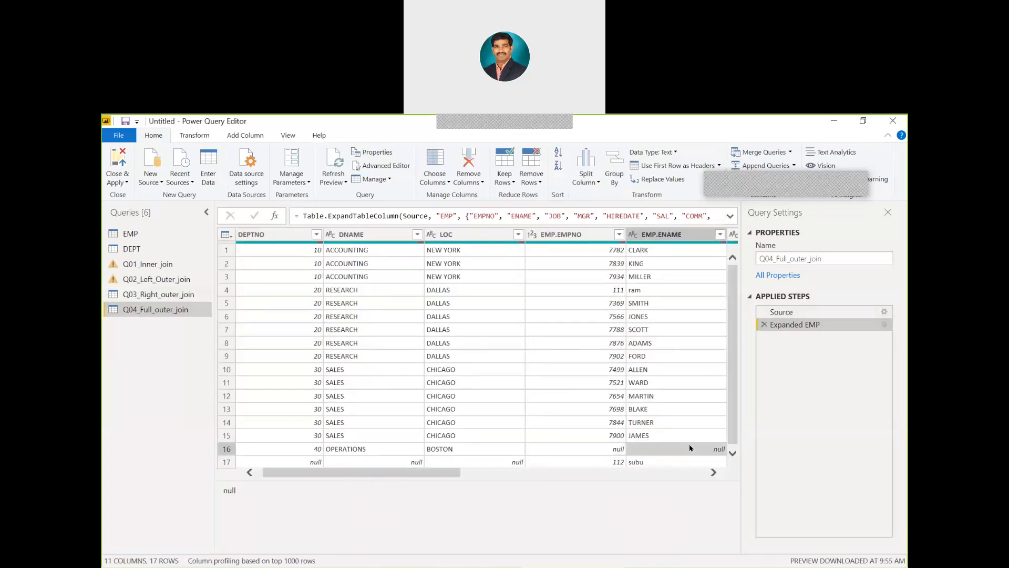
click(587, 455)
click(591, 463)
key(Right)
key(Right)
key(Right)
key(Right)
key(Right)
key(Right)
key(Right)
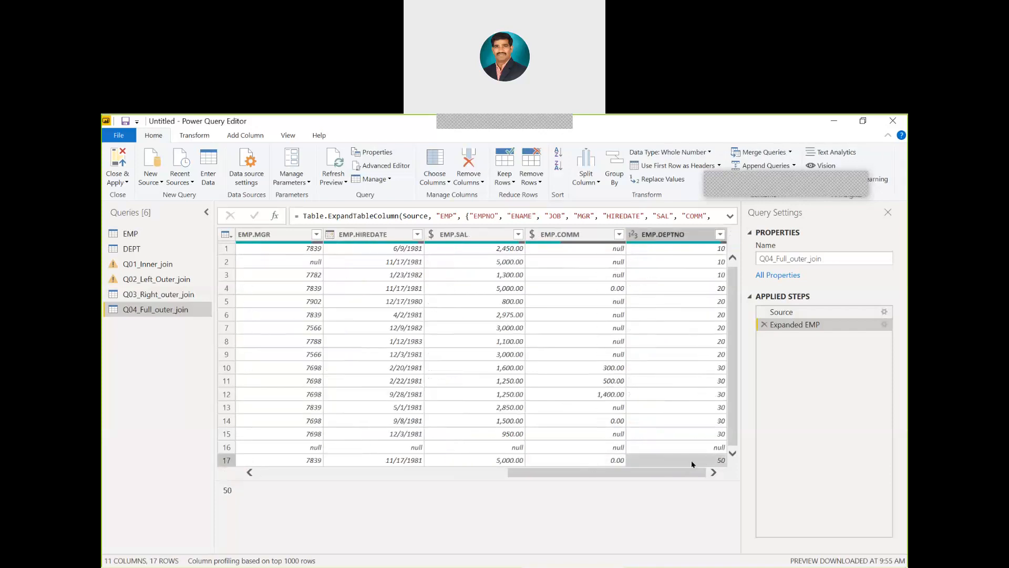
key(Left)
key(Left)
key(Left)
key(Left)
key(Left)
key(Left)
key(Left)
key(Left)
key(Left)
key(Left)
key(Left)
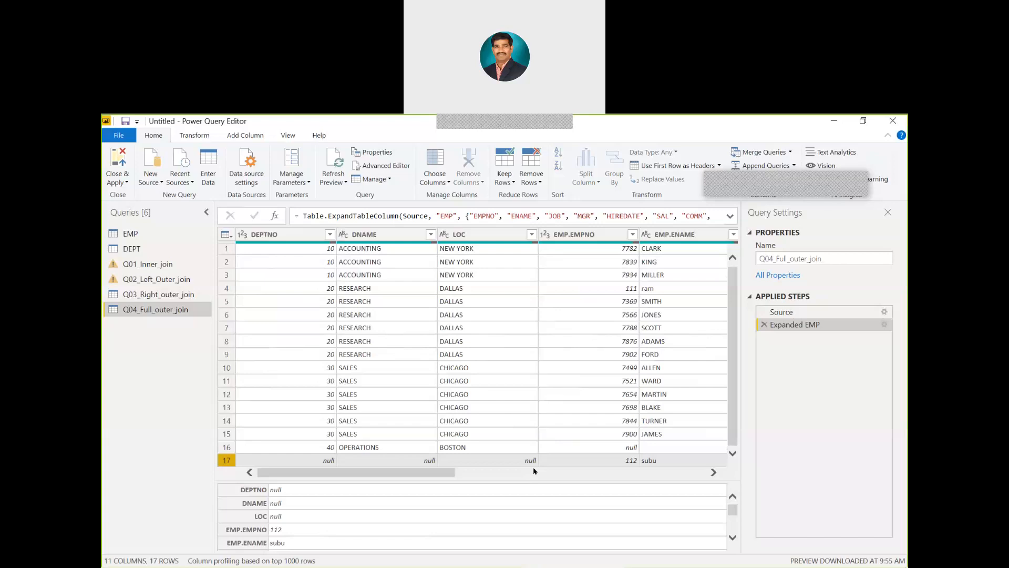
Apply the query changes to the report and reopen the query editor.
click(116, 160)
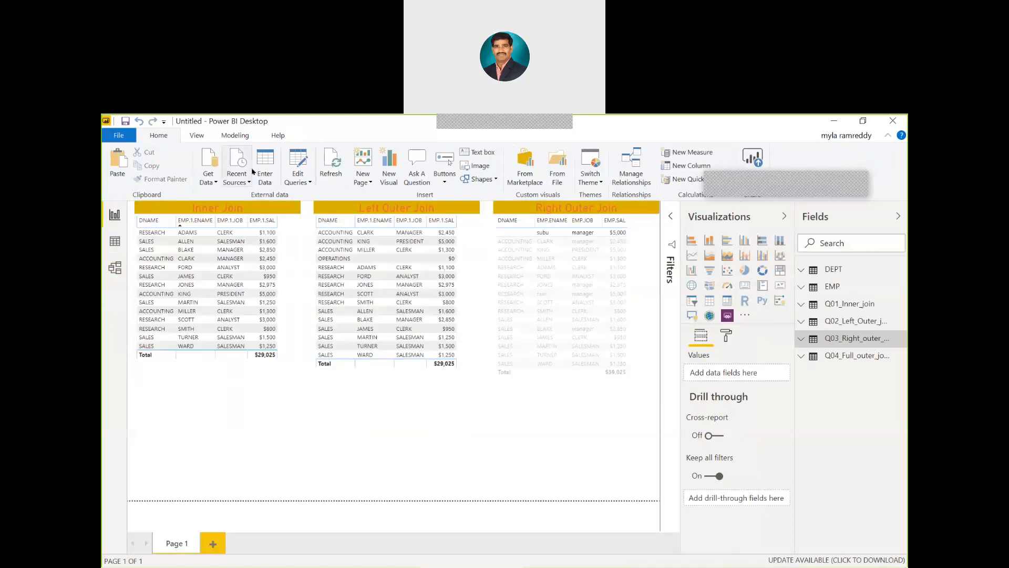
click(309, 183)
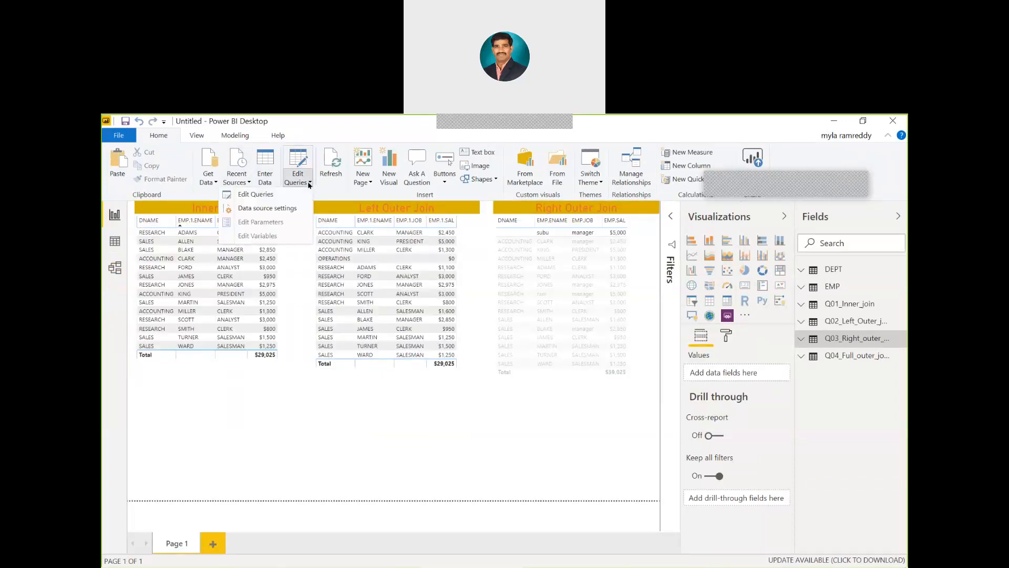
click(273, 197)
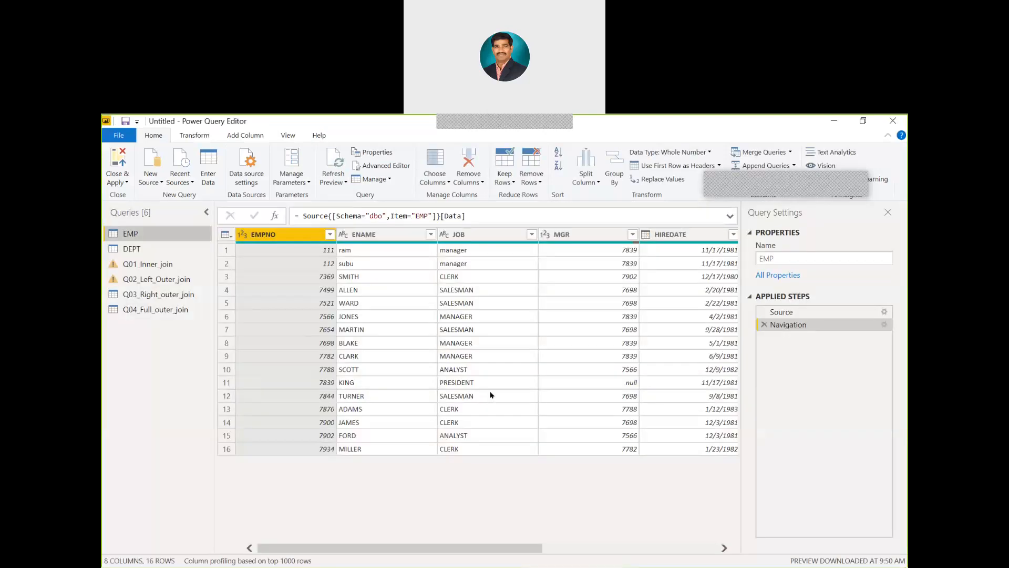
Examine the MGR, HIREDATE and SAL values in row 11 of the EMP query.
click(577, 386)
key(Right)
key(Right)
key(Right)
key(Right)
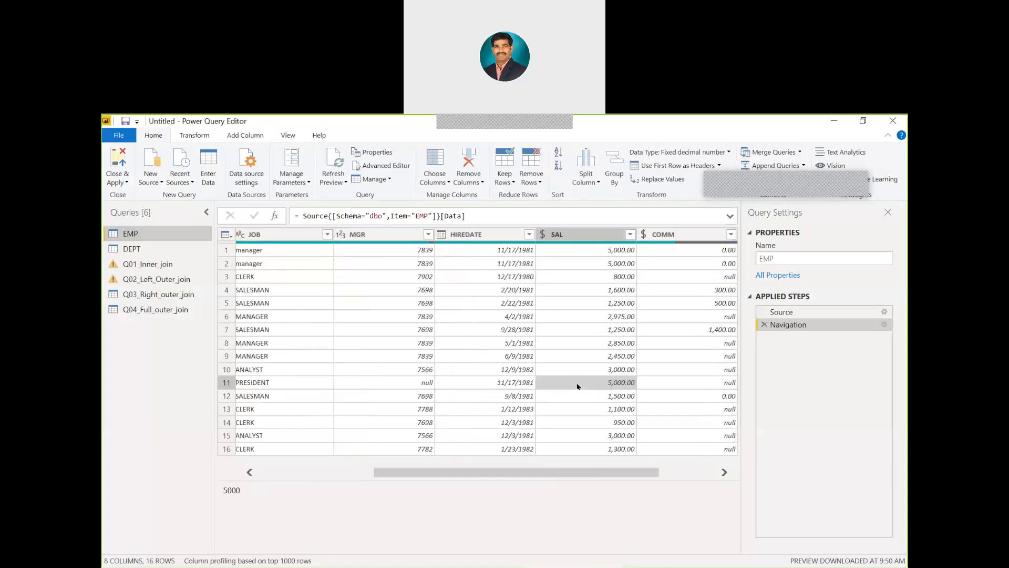
Examine the SAL column of EMP and the EMP.SAL column of Q04_Full_outer_join, including the row 16 value.
click(473, 234)
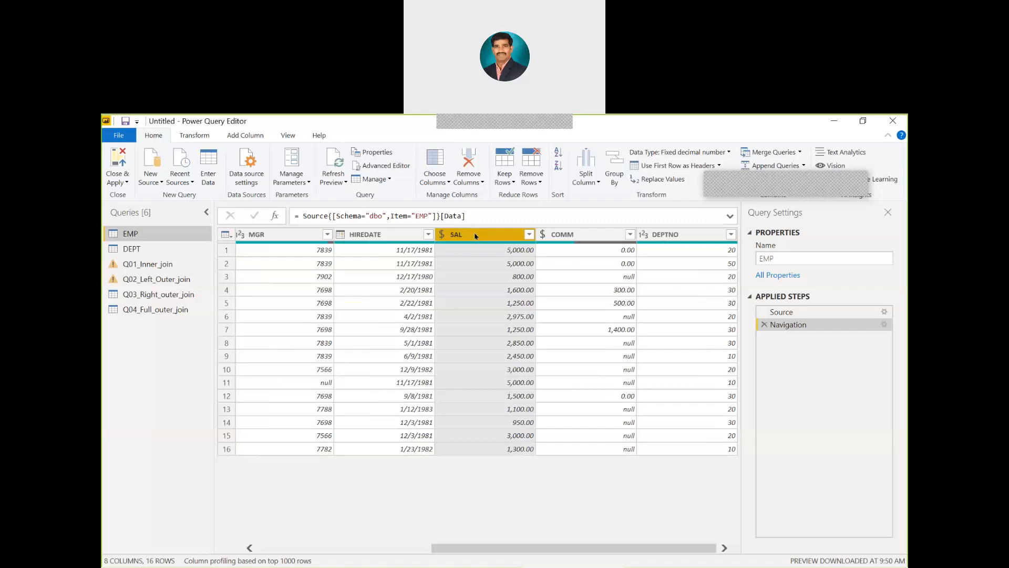
click(175, 311)
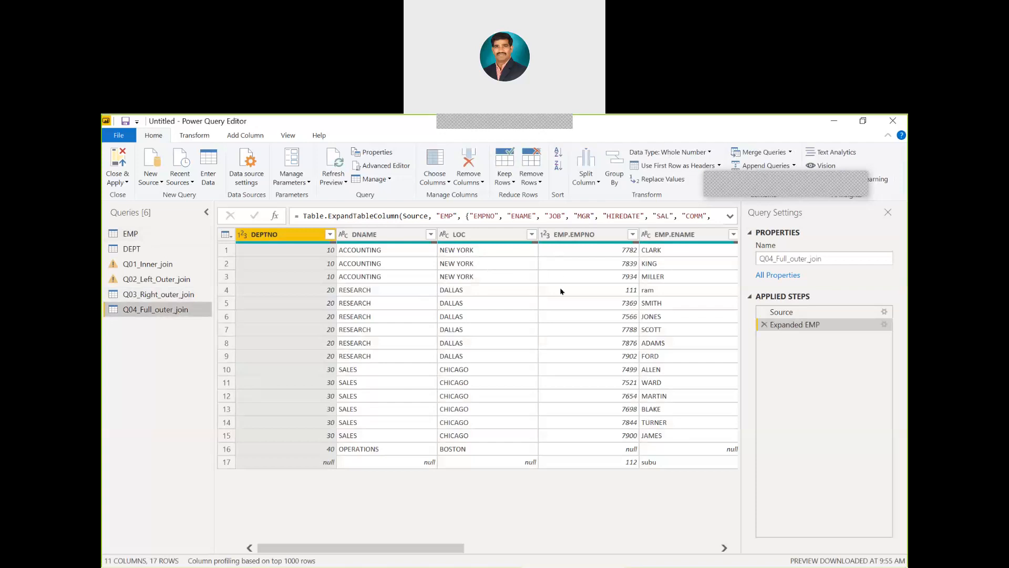
click(561, 291)
key(Right)
key(Right)
key(Right)
key(Right)
key(Right)
key(Right)
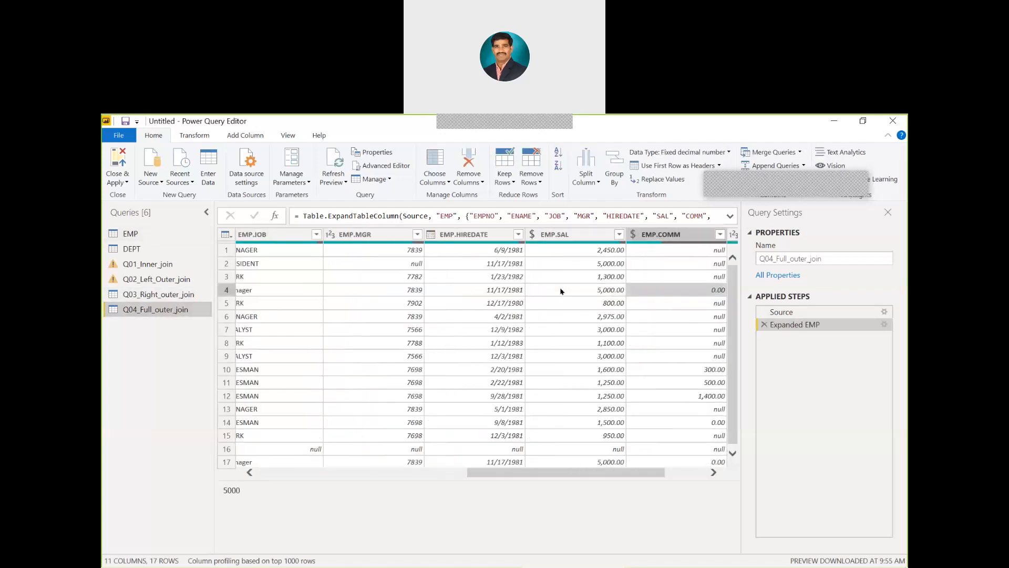
click(586, 235)
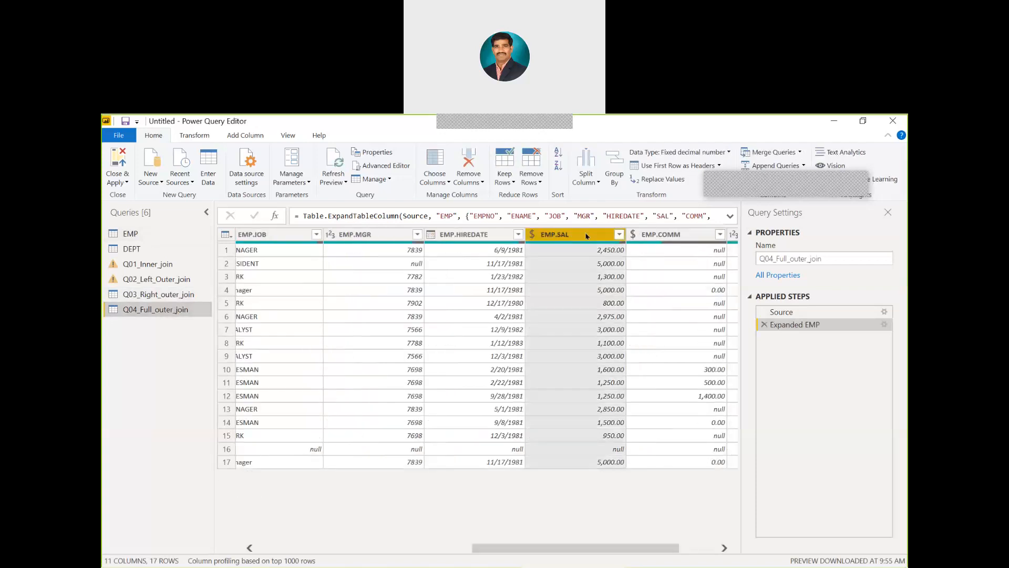
click(567, 449)
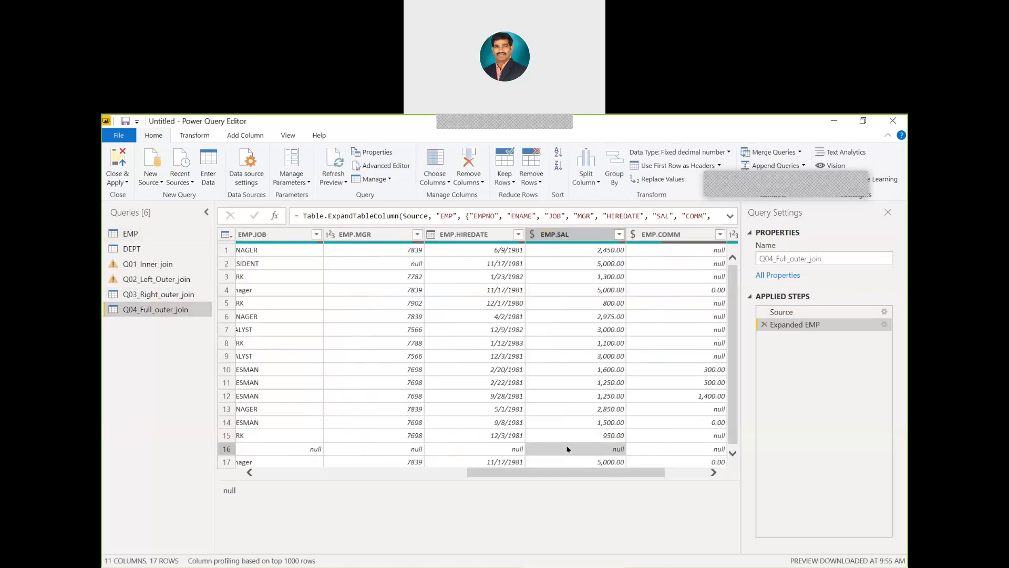
Replace null with 0 in the EMP.SAL column of Q04_Full_outer_join and apply the query changes to the report.
click(578, 231)
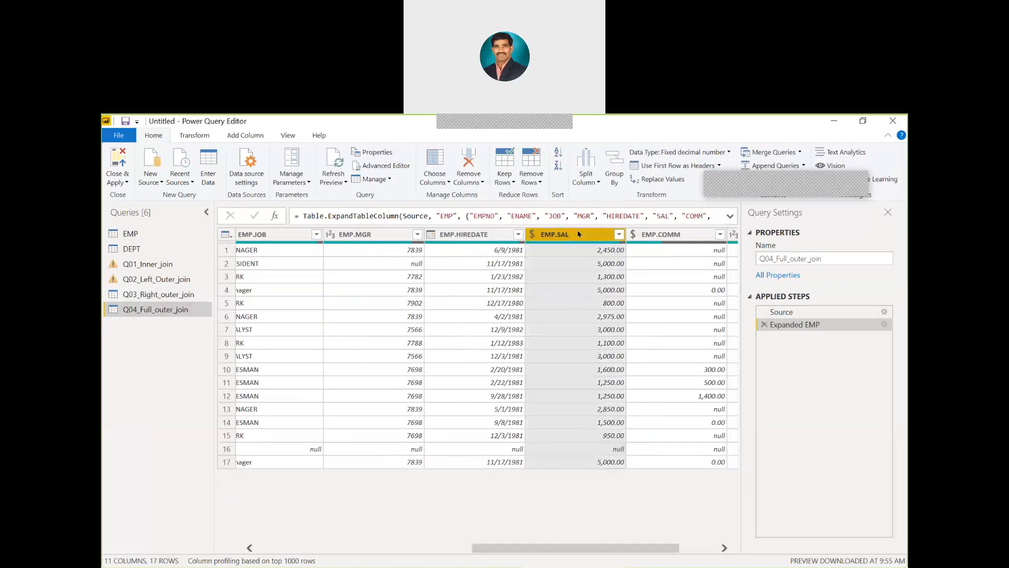
right_click(578, 230)
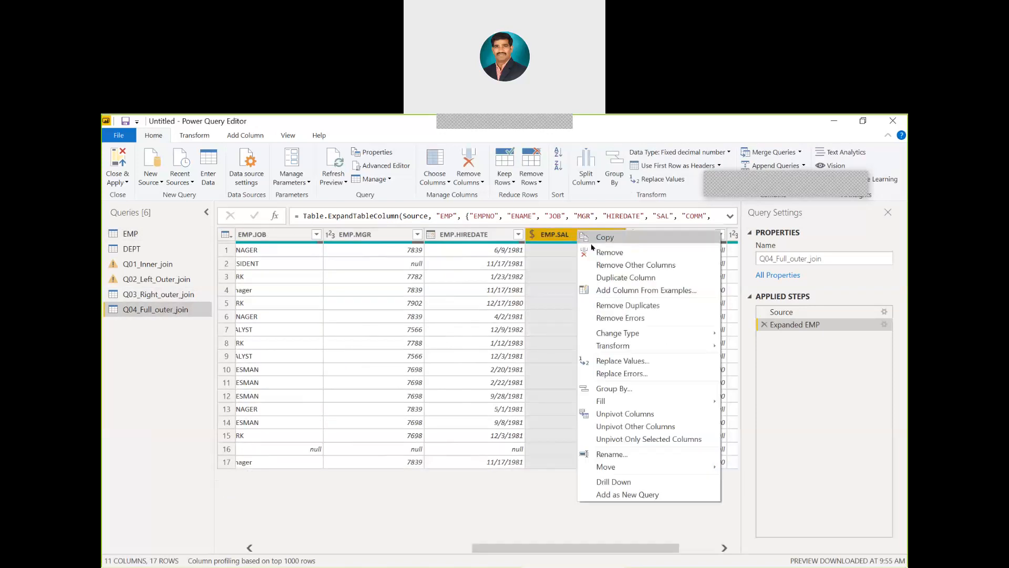
click(619, 361)
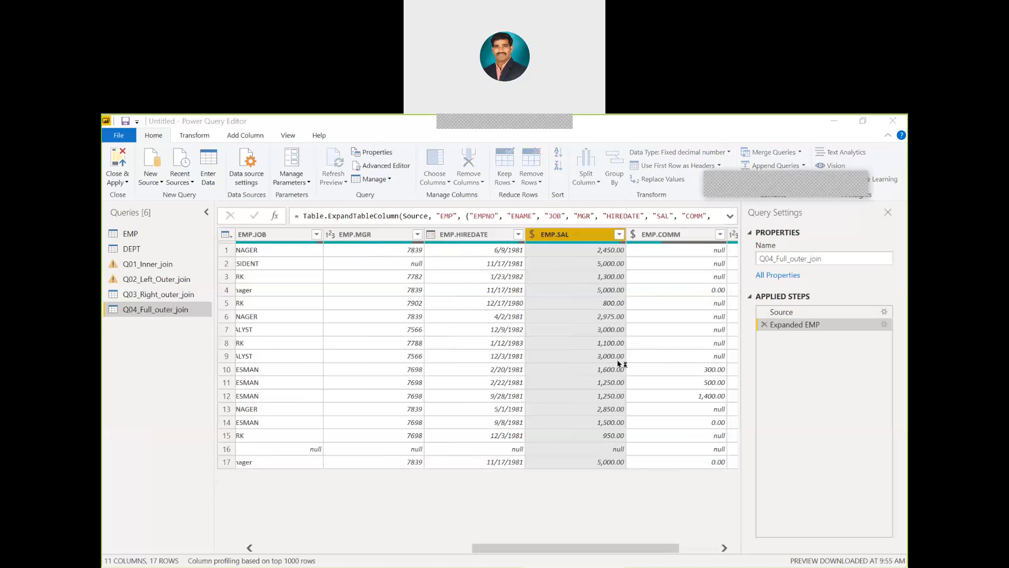
text(null)
key(Tab)
text(0)
click(640, 397)
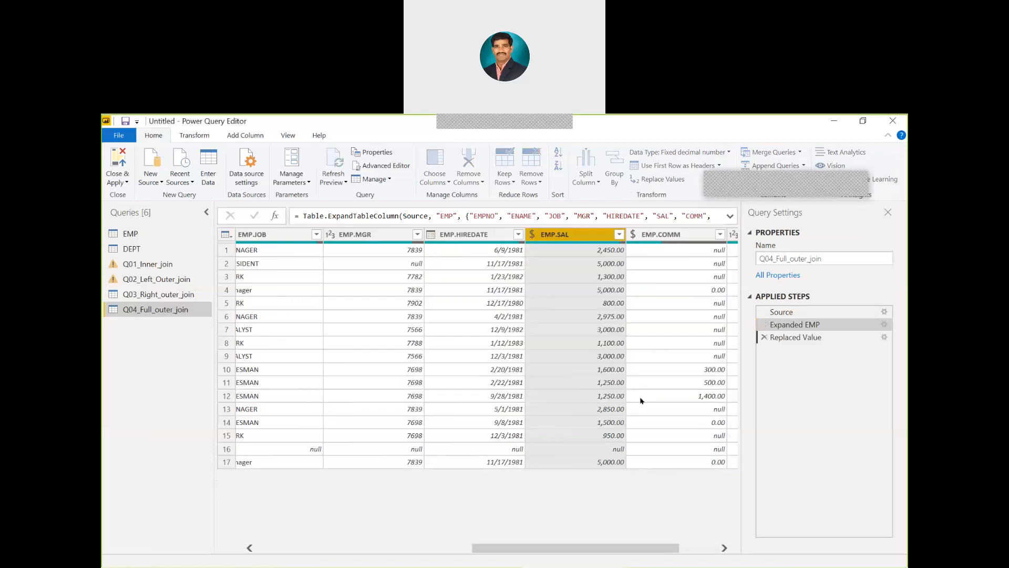
click(603, 450)
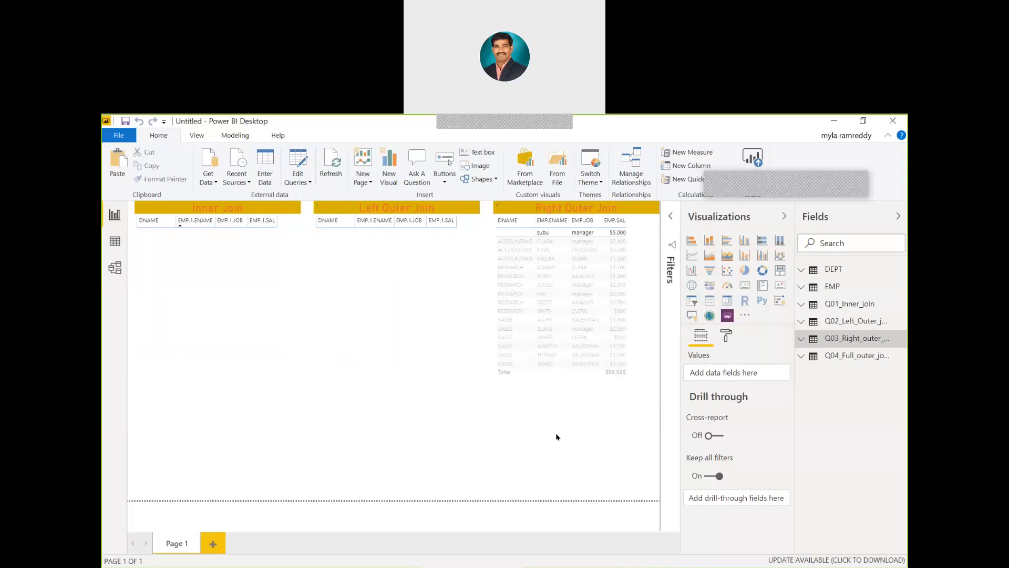
Try to place a duplicate of the Right Outer Join table over the lower part of the Inner Join table.
click(568, 208)
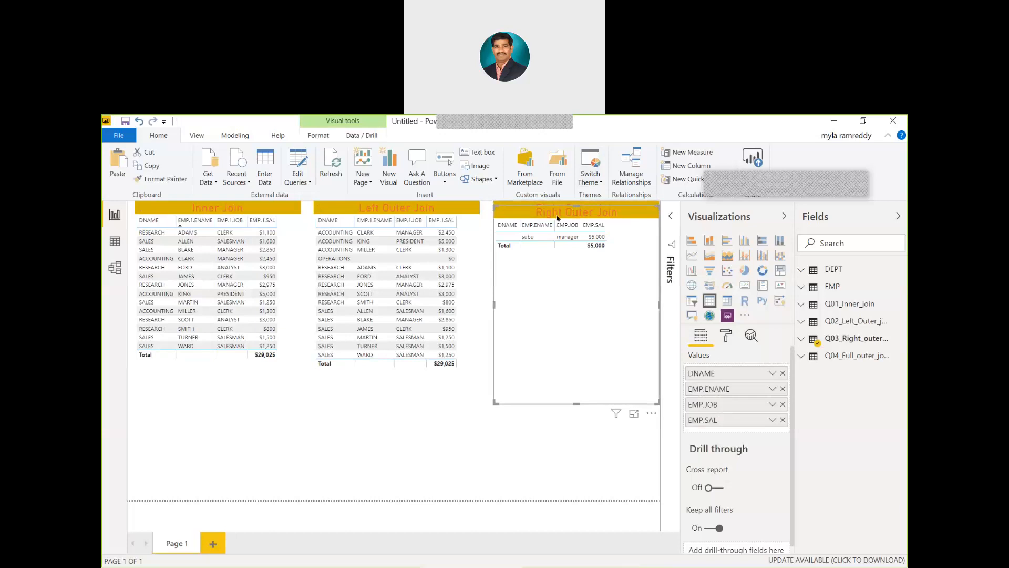
drag(553, 227, 232, 400)
drag(250, 310, 258, 367)
click(421, 433)
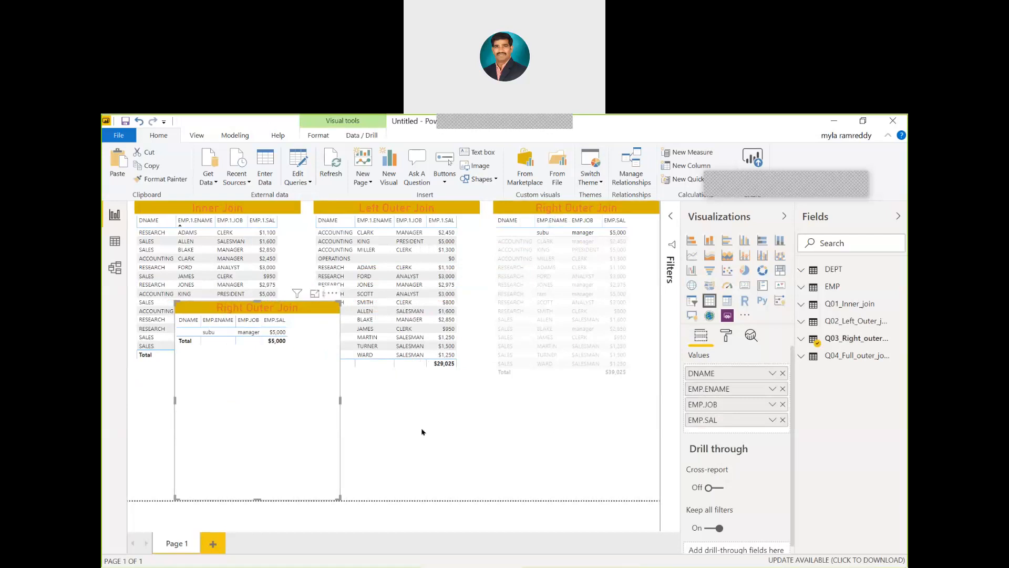
key(ctrl+z)
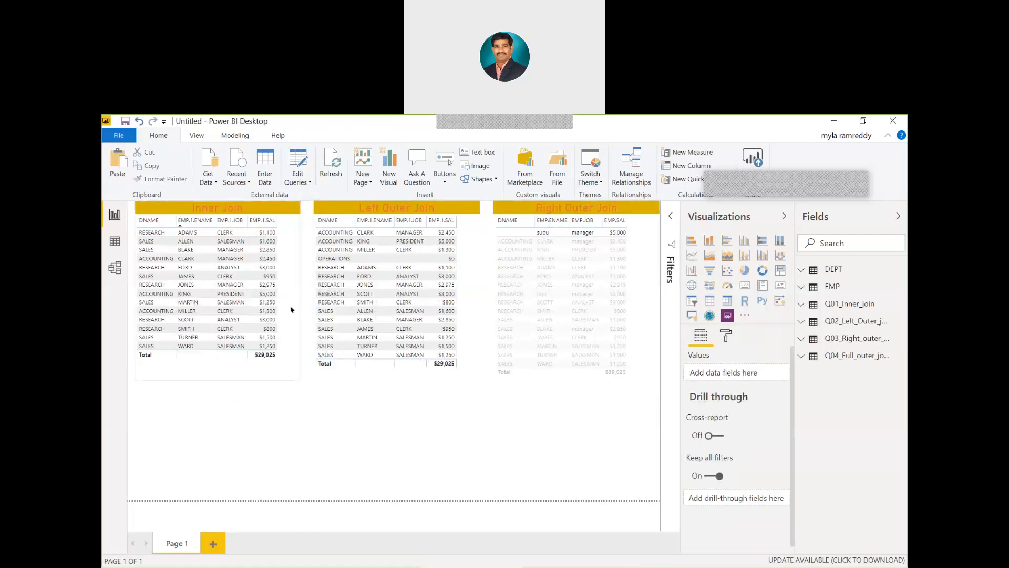
Clear the row highlight in the Right Outer Join table, duplicate the table and place the copy under the Inner Join heading.
click(591, 209)
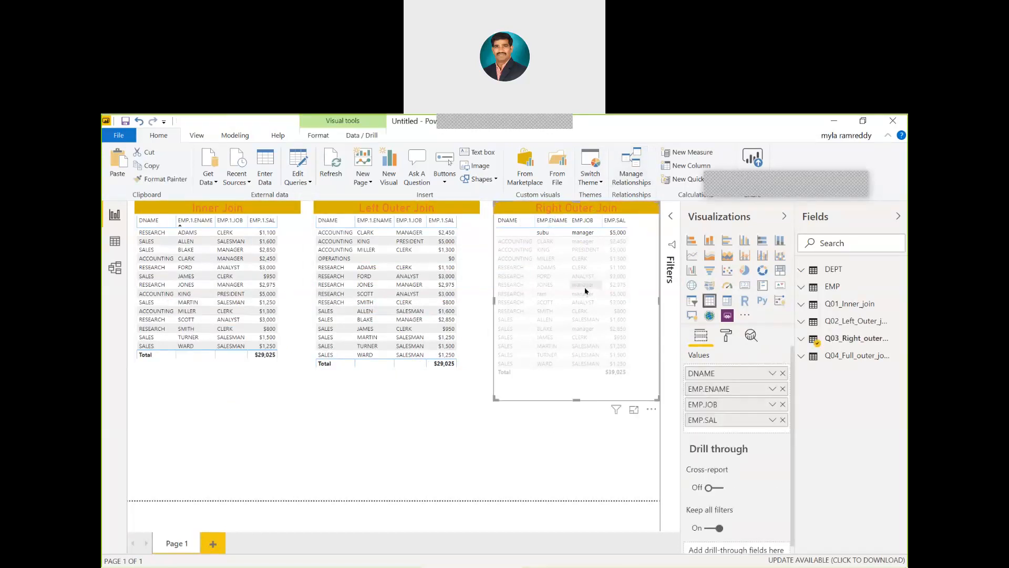
click(586, 285)
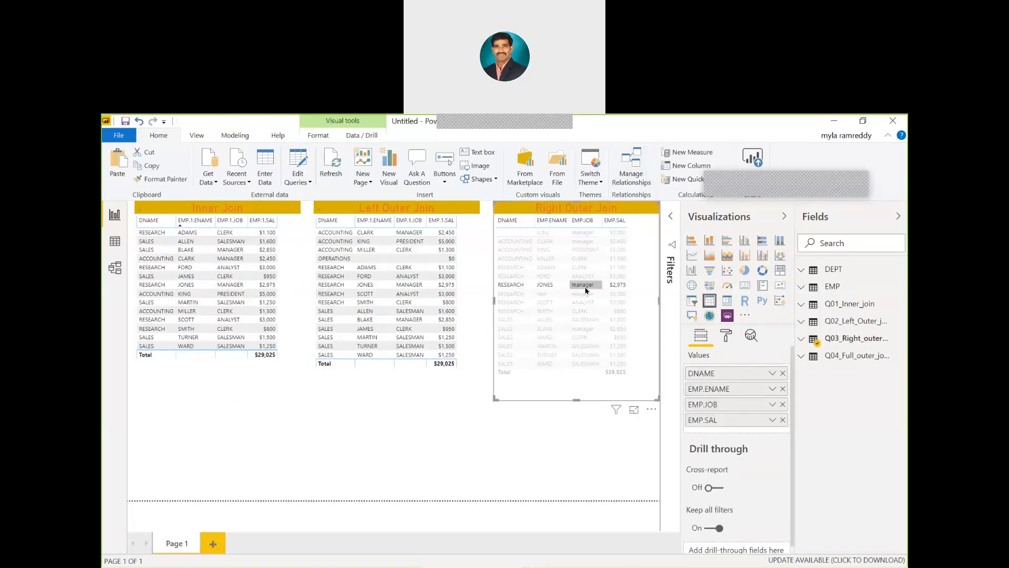
click(636, 240)
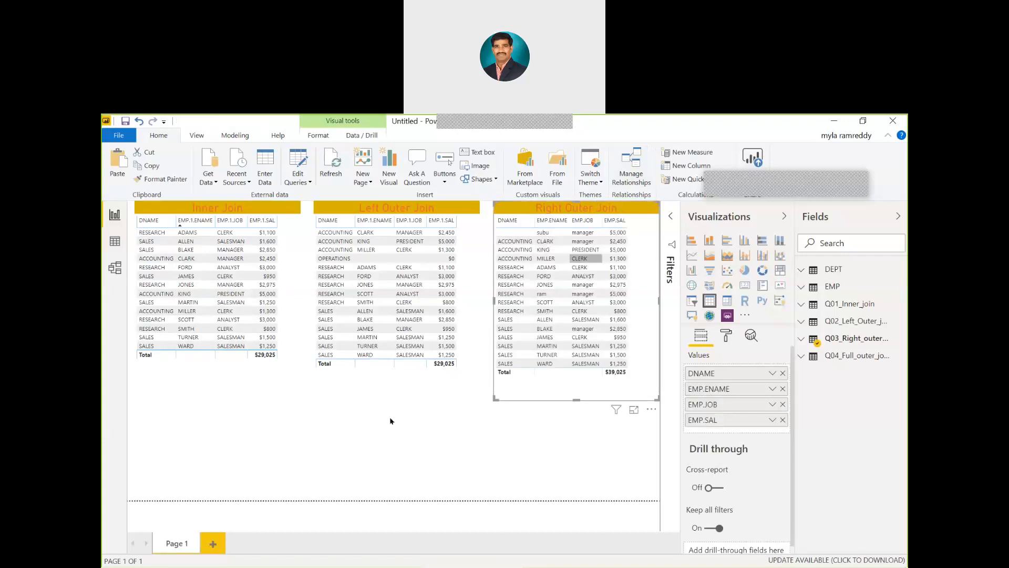
click(286, 435)
key(ctrl+v)
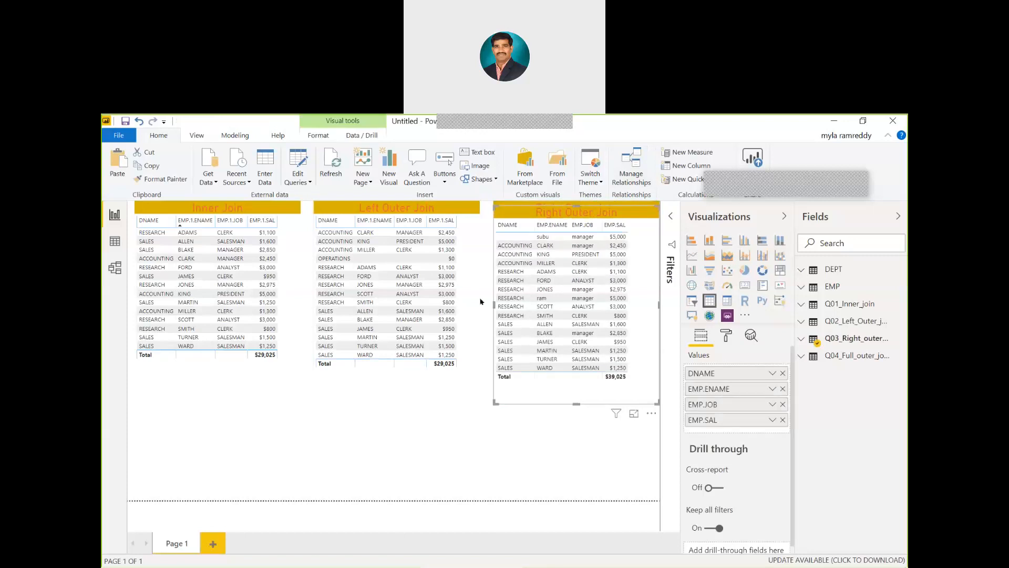
drag(574, 215, 215, 467)
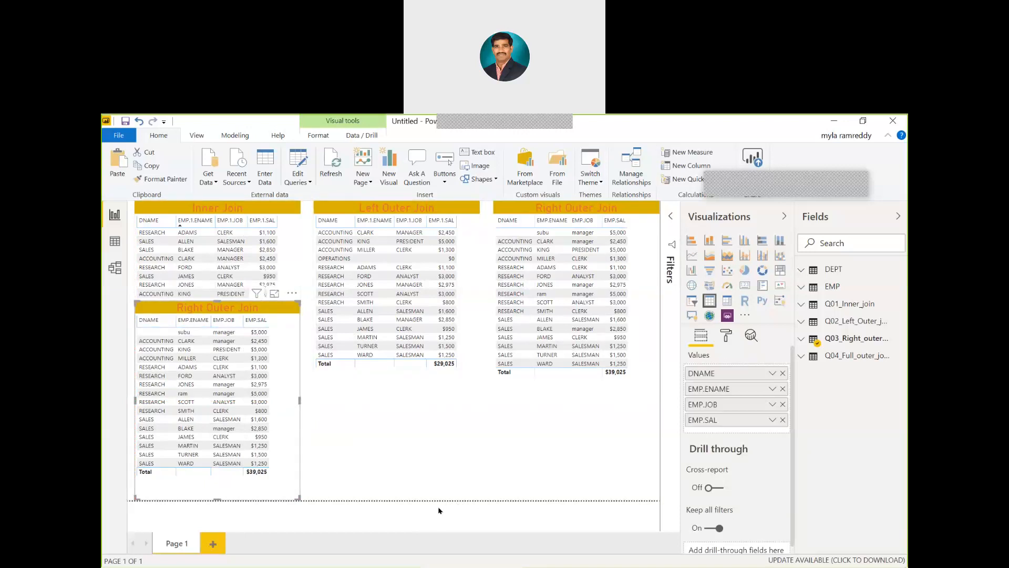
click(420, 461)
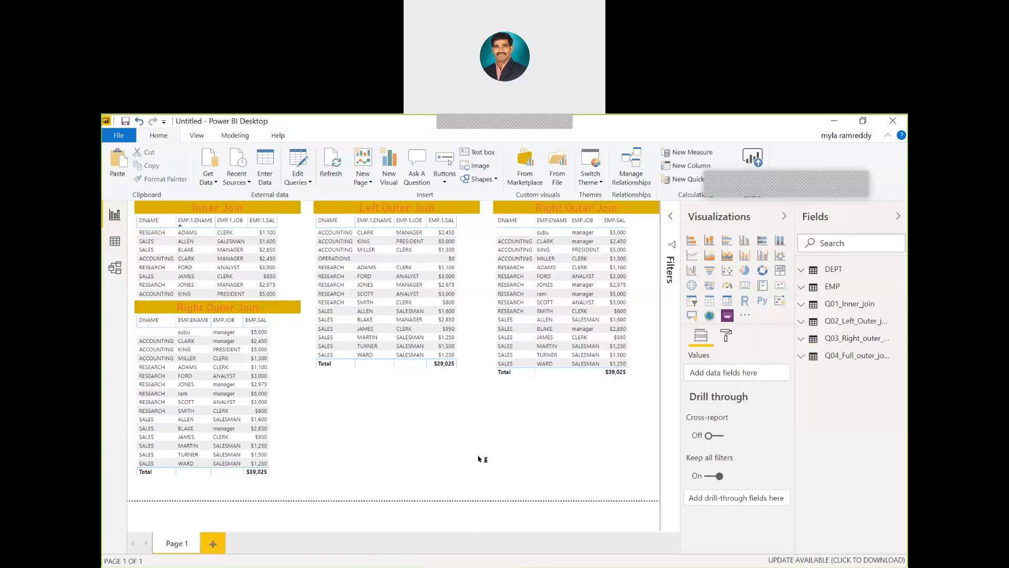
Change the report page's size type to Custom.
click(726, 333)
click(688, 408)
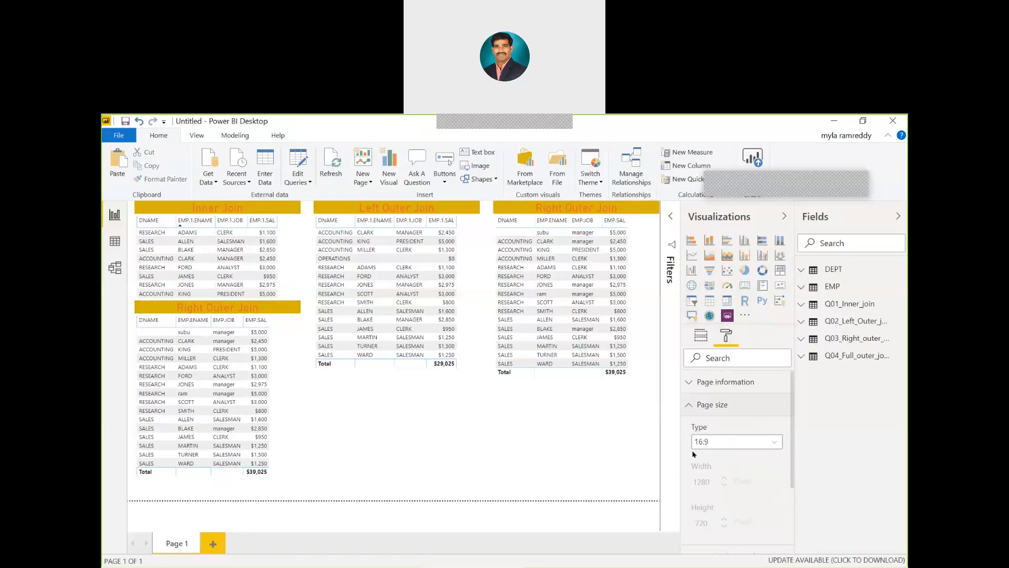
click(716, 443)
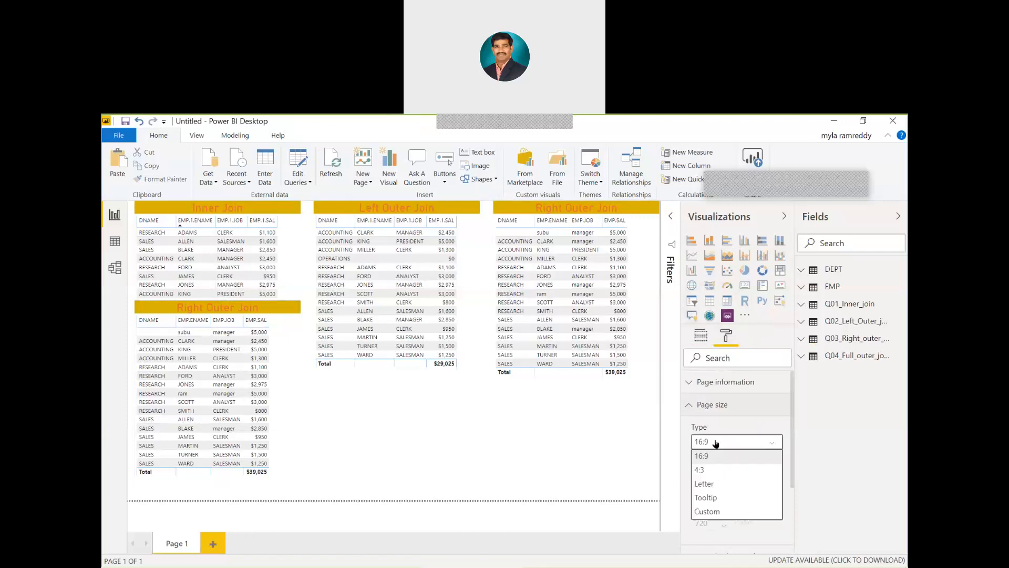
click(711, 513)
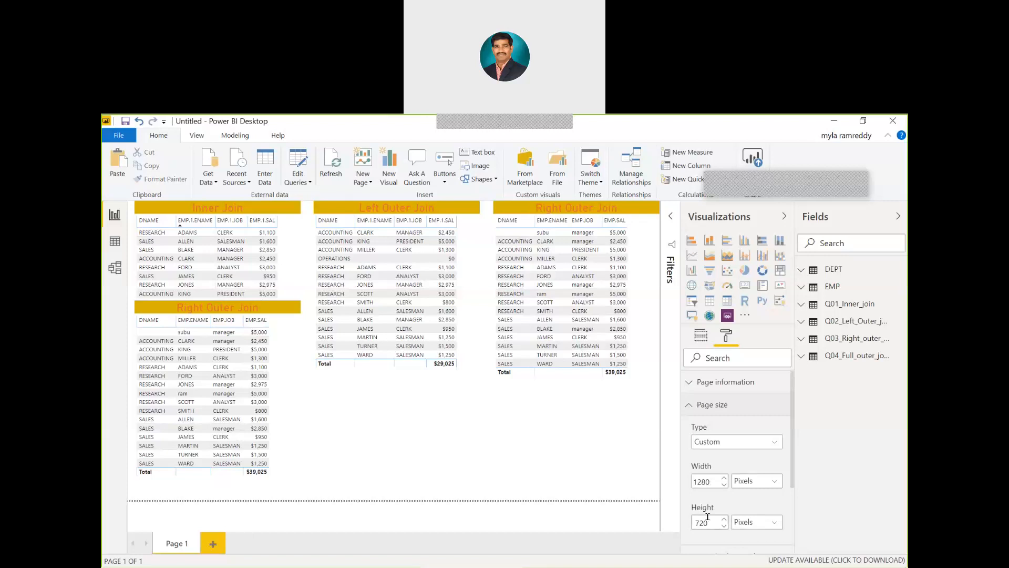
Set the report page height to 1500 pixels.
key(BackSpace)
key(BackSpace)
key(BackSpace)
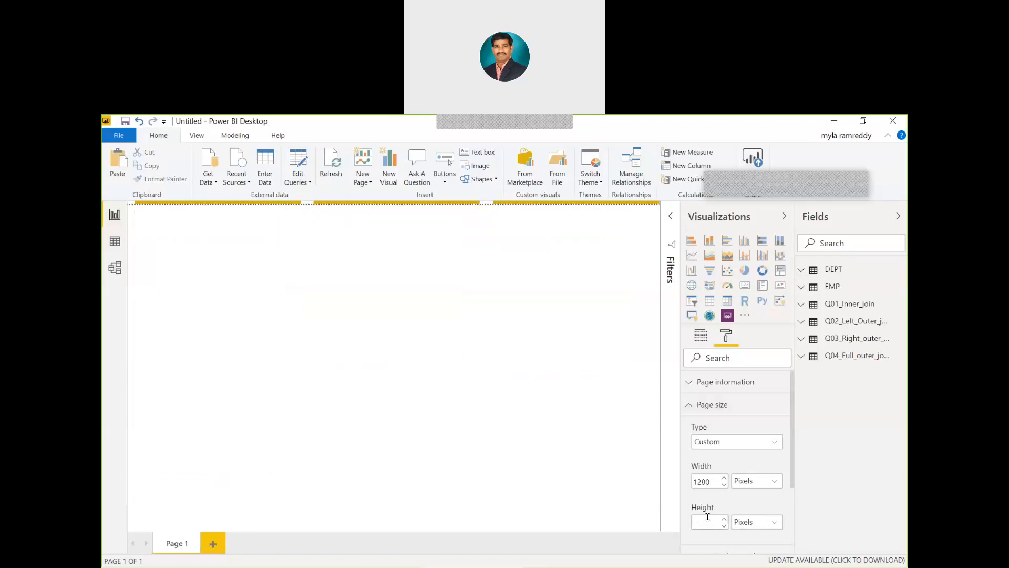
text(1500)
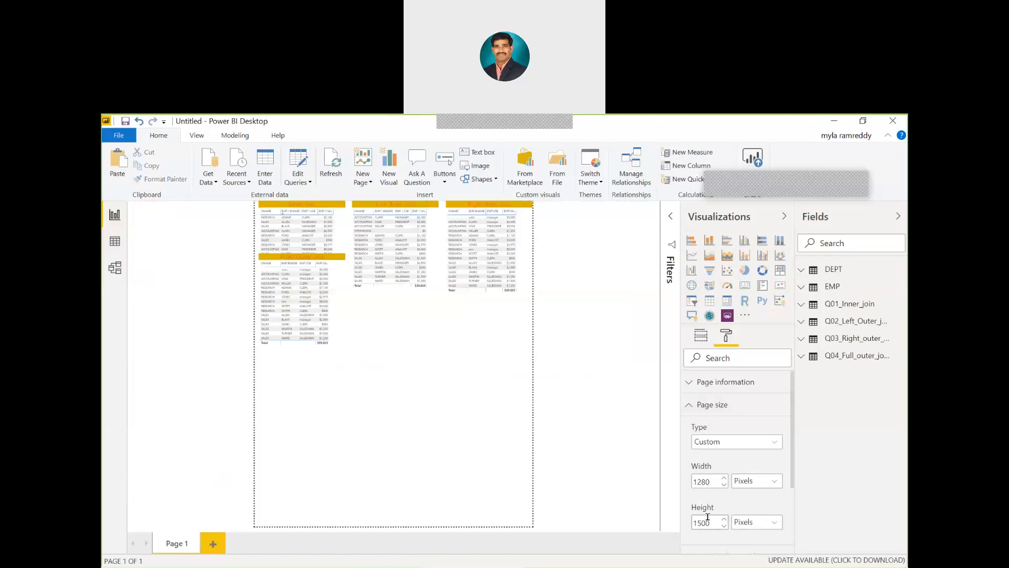
Set the report page height to 1300 pixels.
key(BackSpace)
key(BackSpace)
key(BackSpace)
key(BackSpace)
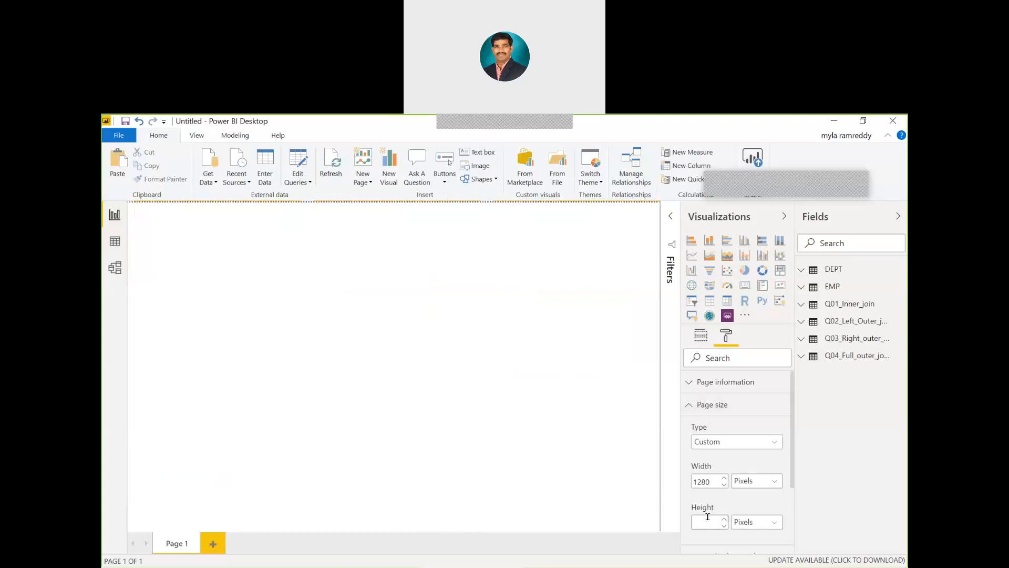
text(1300)
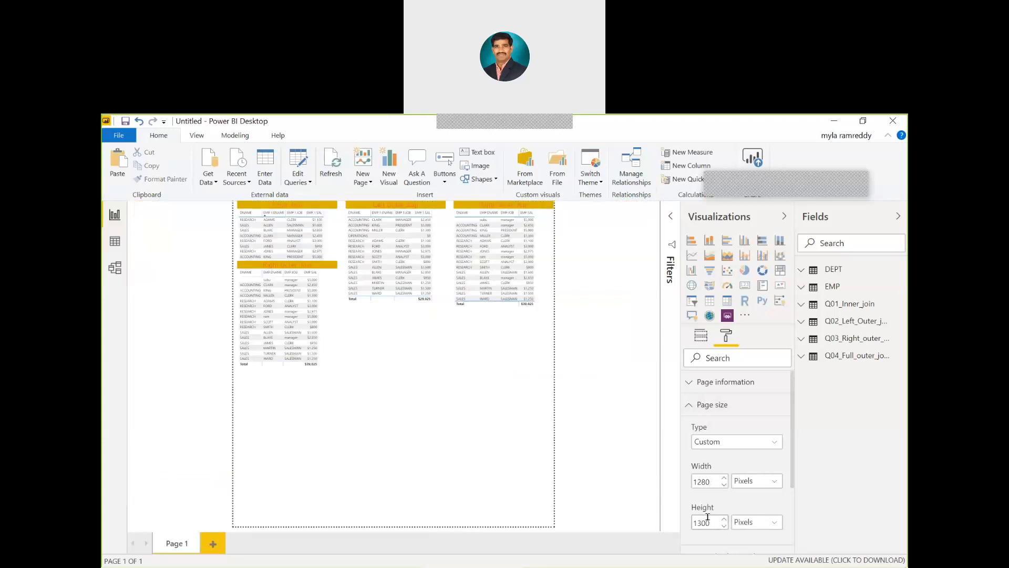
Set the report page width to 1500 pixels.
click(707, 476)
key(BackSpace)
key(BackSpace)
key(BackSpace)
key(BackSpace)
text(1)
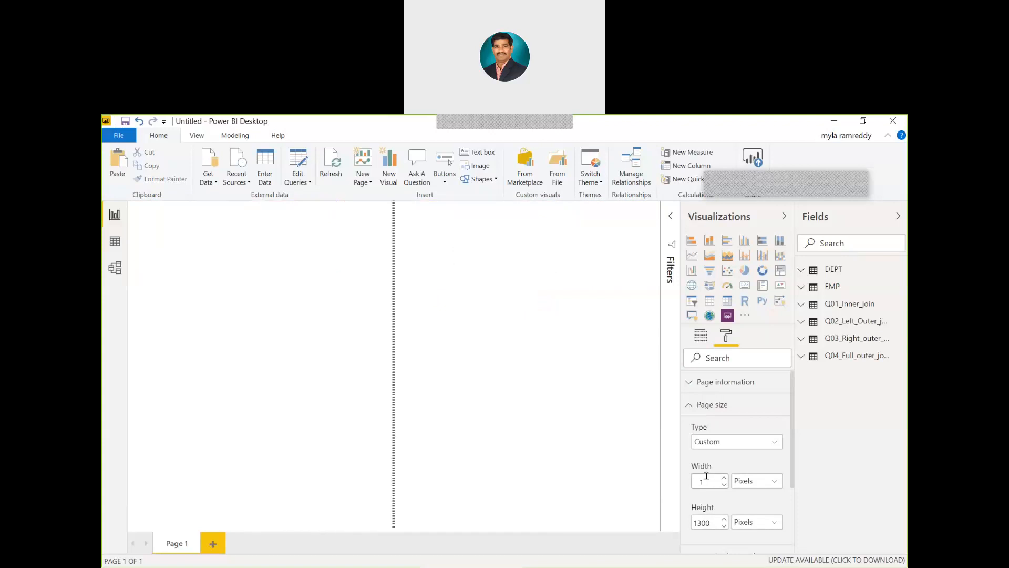
text(500)
Widen the report page further by replacing the page width with a larger pixel value.
key(BackSpace)
key(BackSpace)
key(BackSpace)
key(BackSpace)
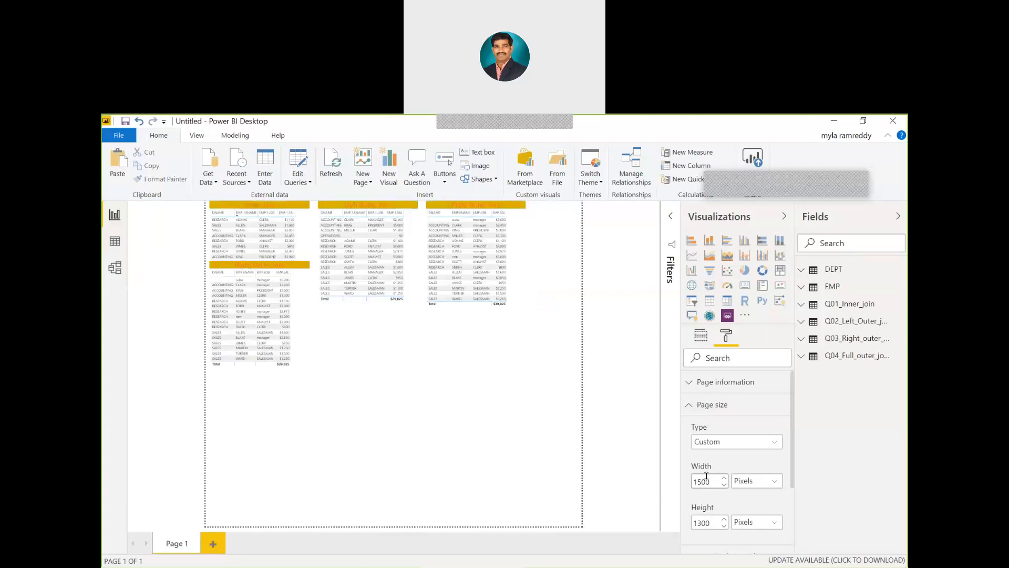
text(7000)
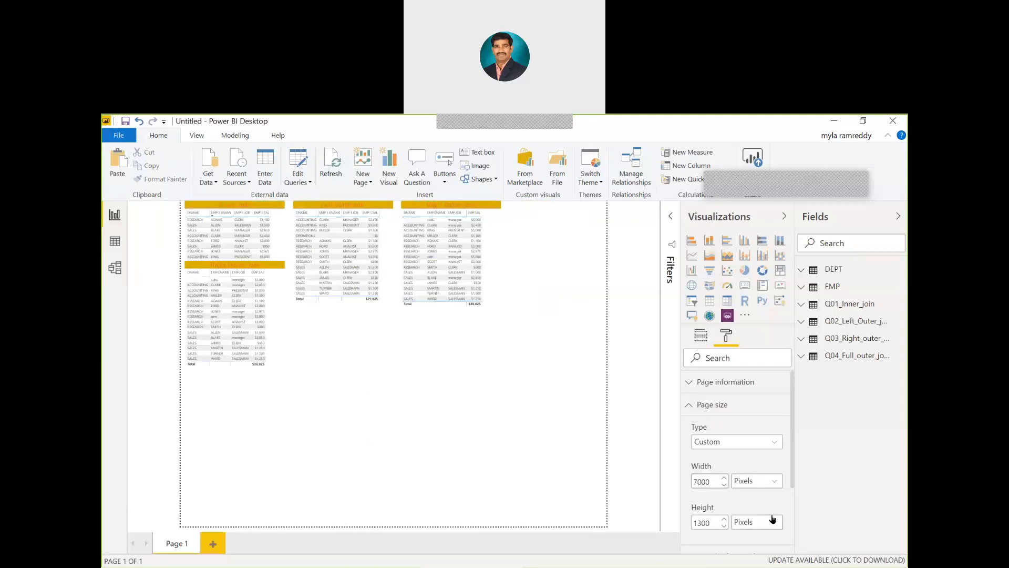
click(718, 483)
click(750, 499)
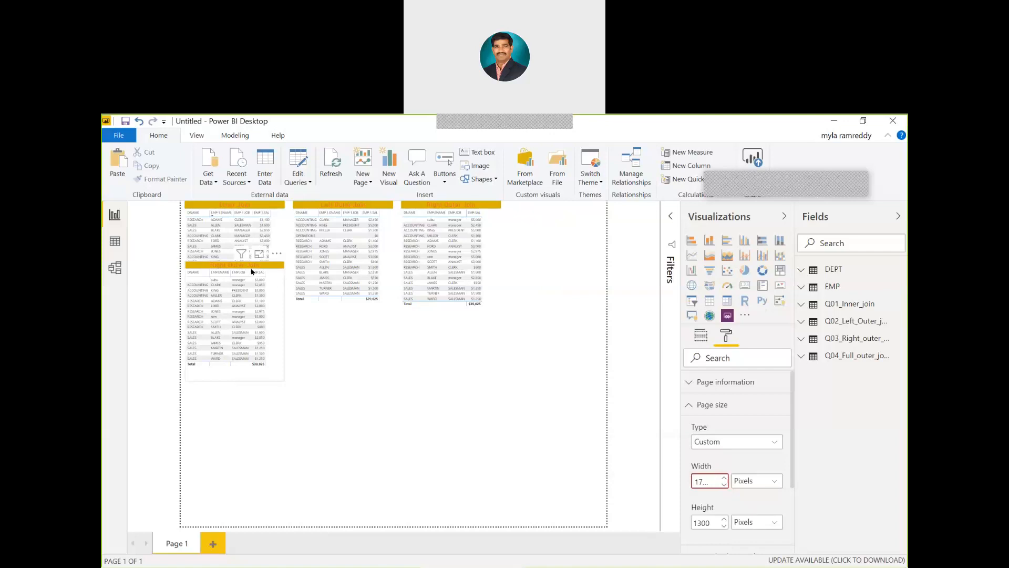
Move the duplicated table clear below the Inner Join table and remove its DNAME, EMP.ENAME, EMP.JOB and EMP.SAL fields.
drag(251, 268, 246, 332)
click(370, 353)
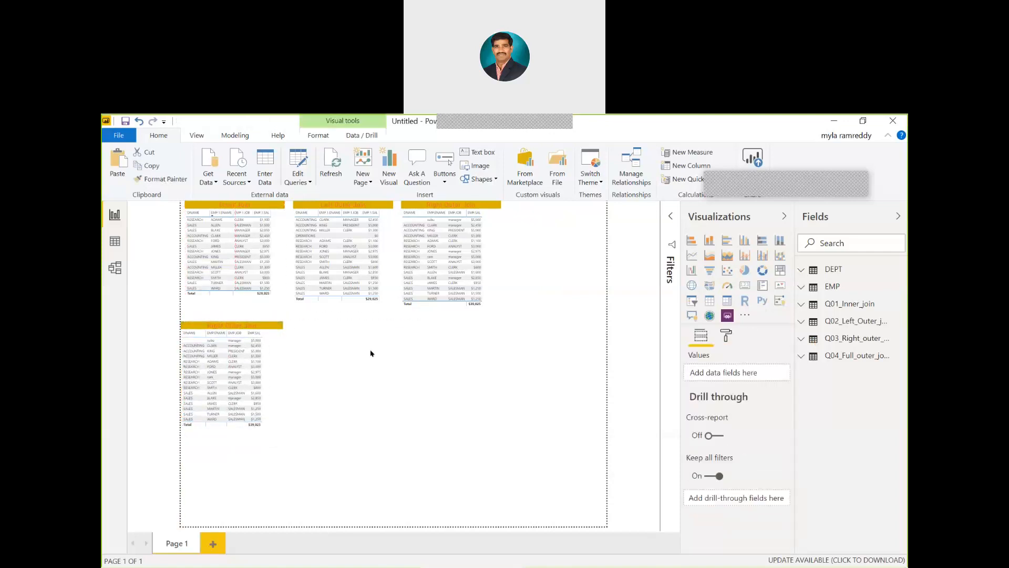
click(248, 328)
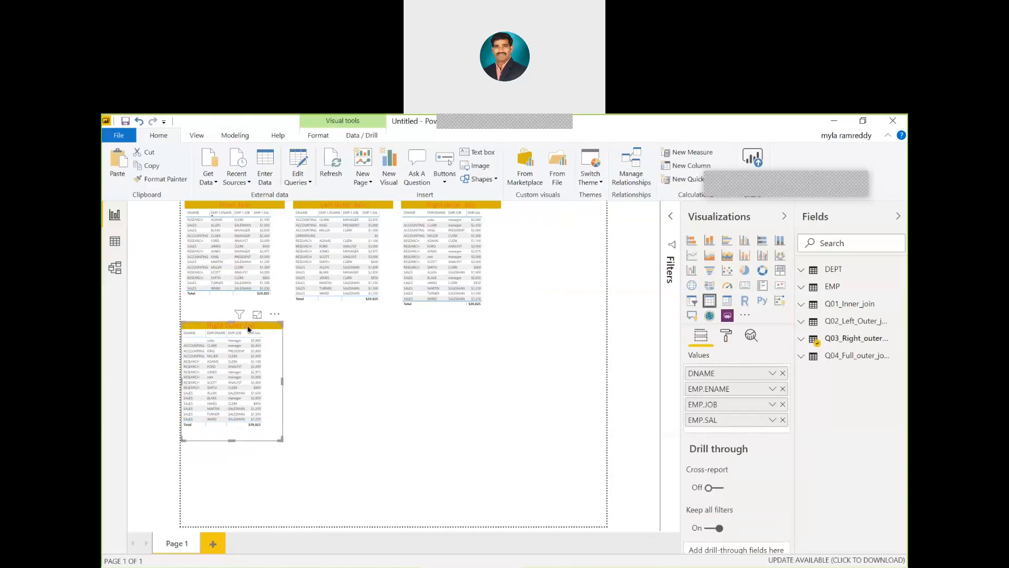
click(783, 373)
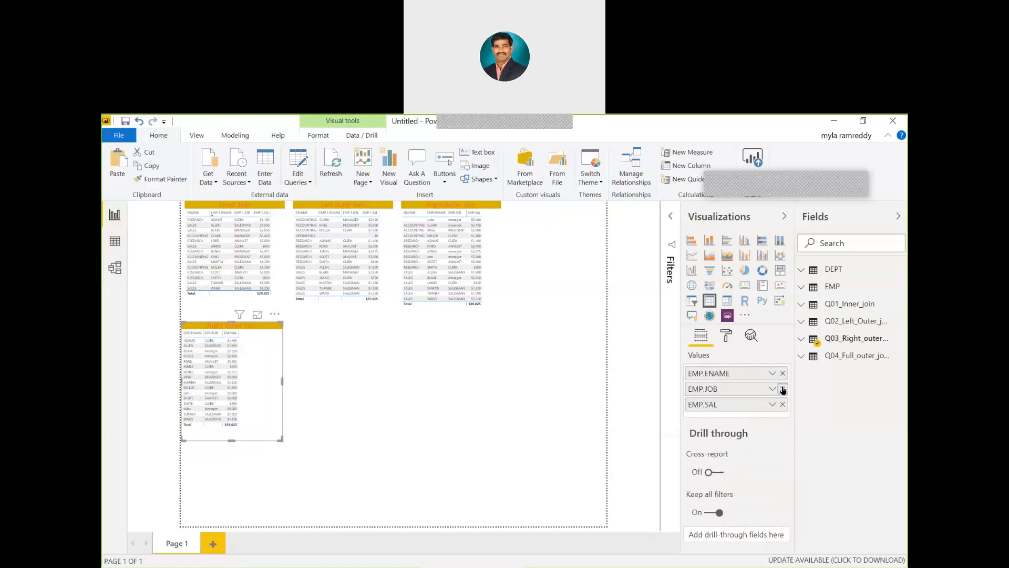
click(782, 389)
click(782, 373)
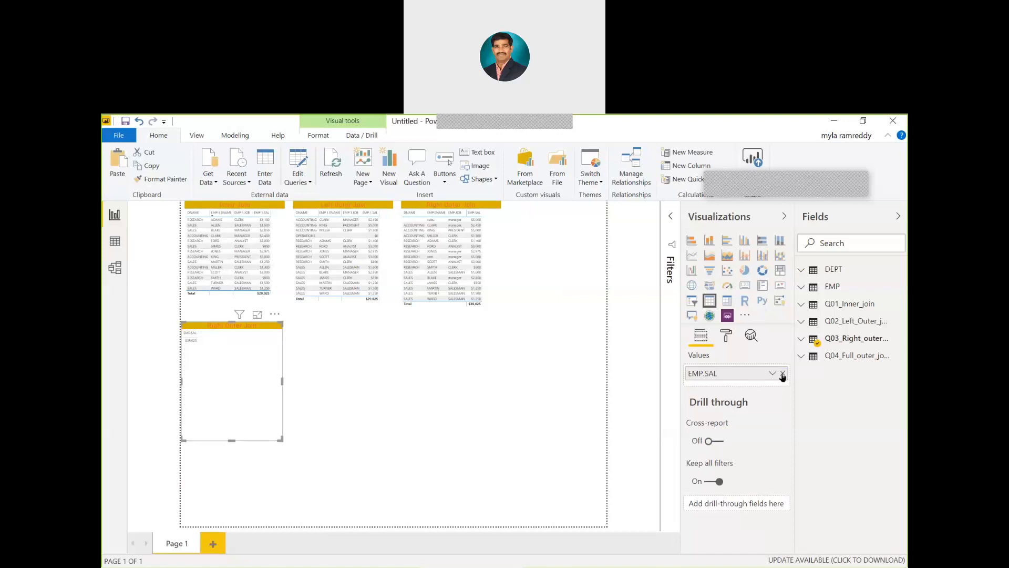
click(783, 373)
Fill the emptied table with DNAME, EMP.ENAME, EMP.JOB and EMP.SAL from the Q04 full outer join query.
click(801, 358)
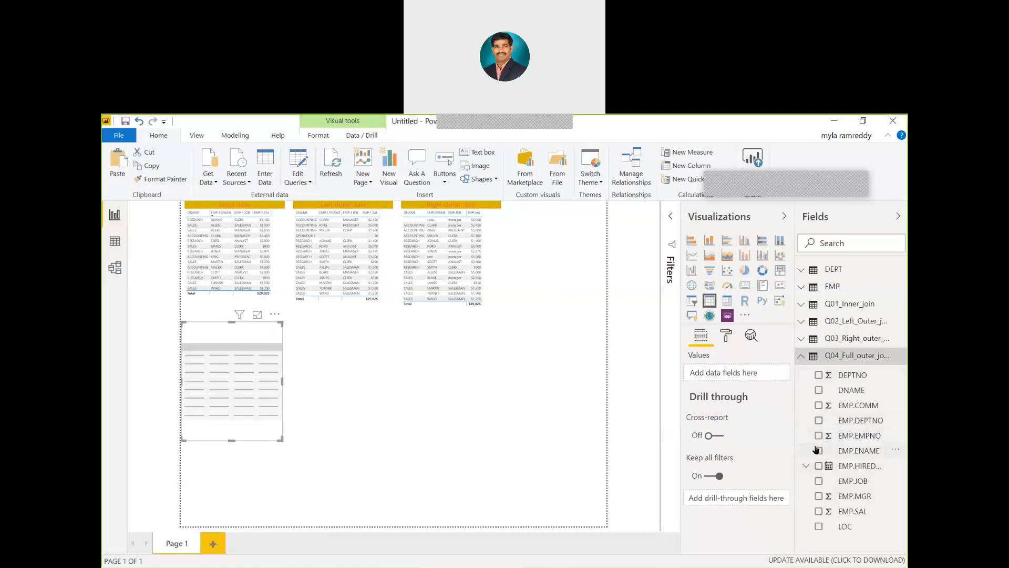
click(818, 390)
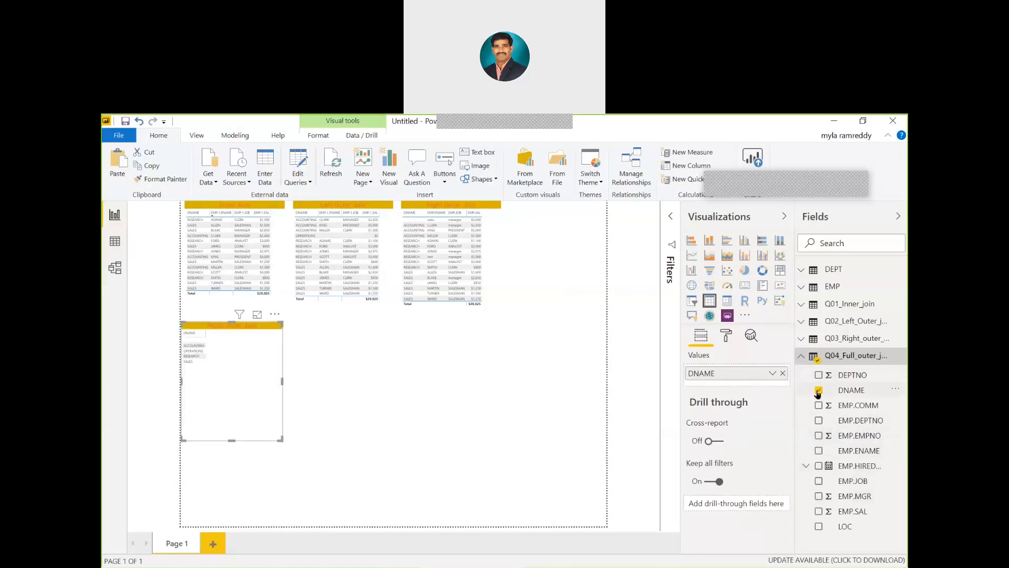
click(819, 451)
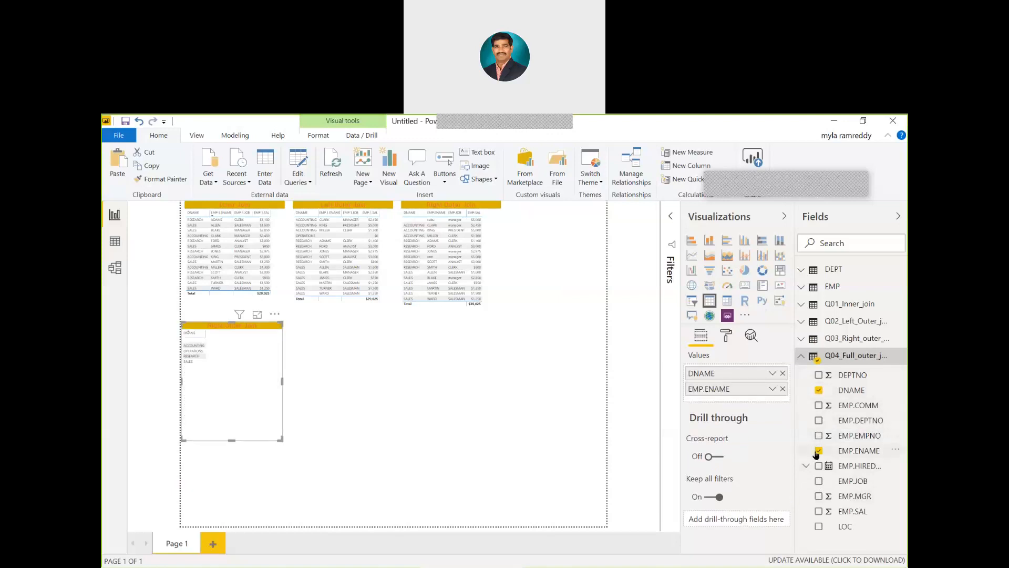
click(818, 481)
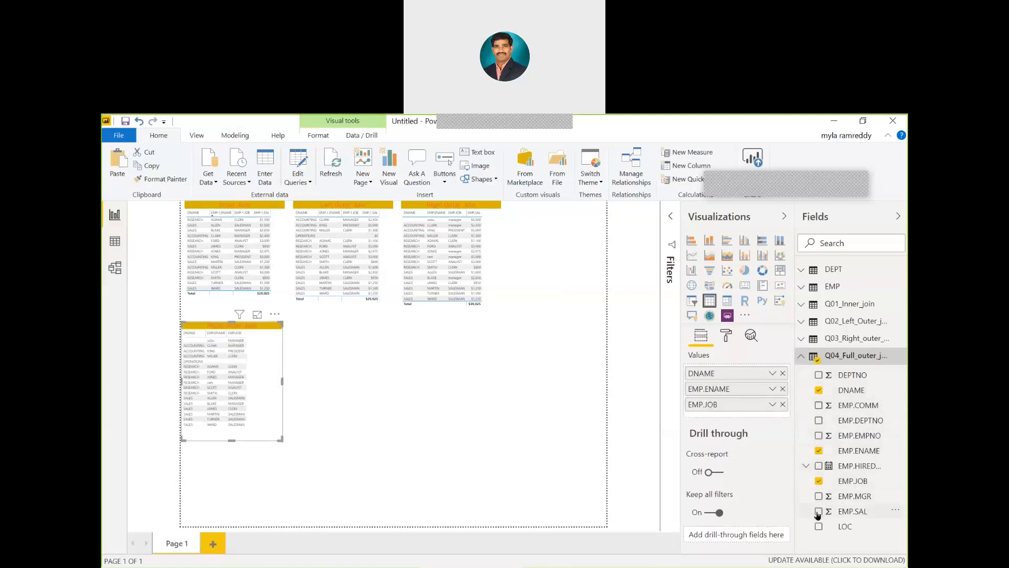
click(819, 512)
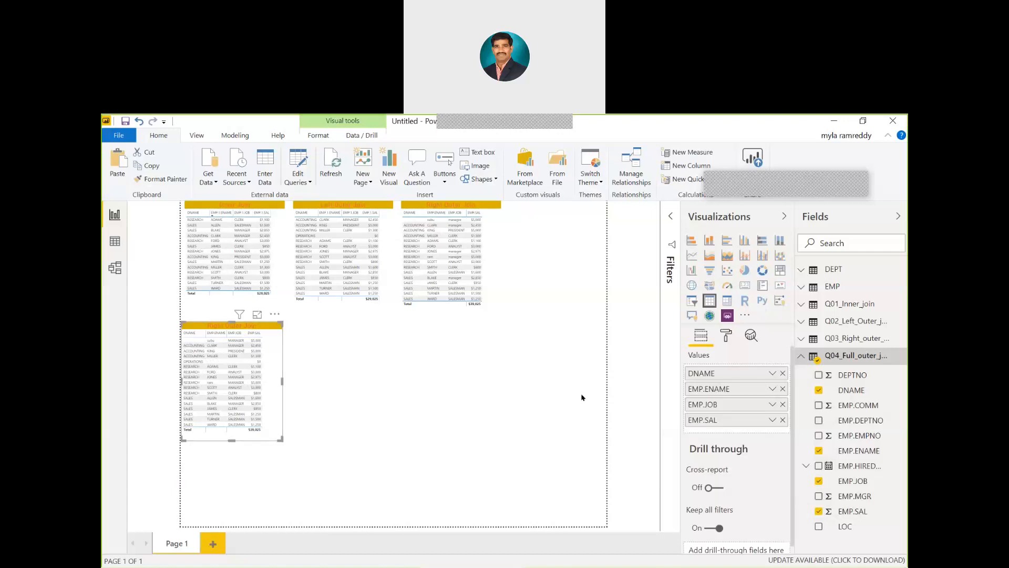
Change the lower table's title text to Full Outer Join and deselect the table.
click(726, 338)
scroll(716, 437, down, 3)
scroll(716, 437, down, 2)
click(688, 430)
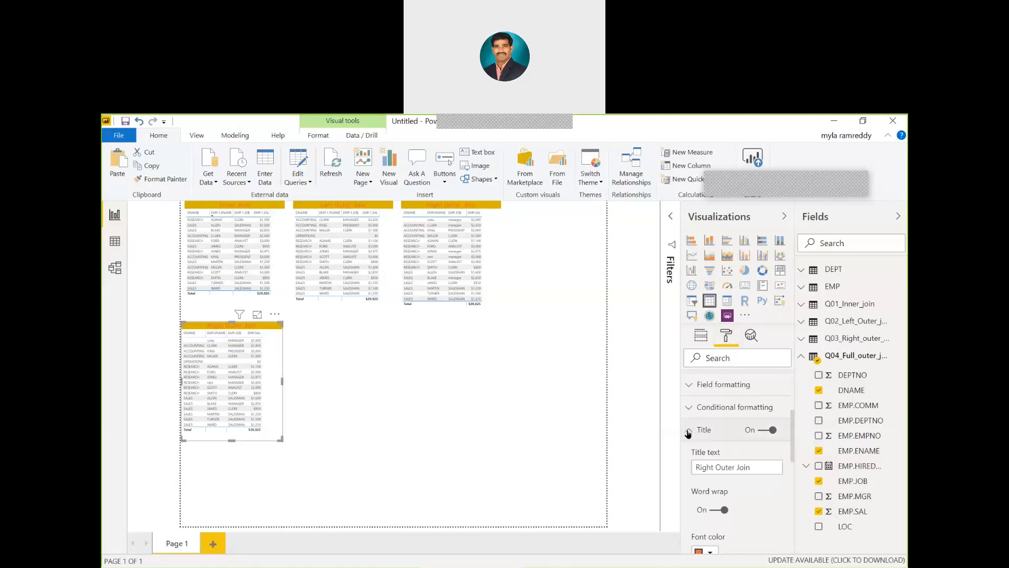
click(713, 466)
key(BackSpace)
key(BackSpace)
key(BackSpace)
key(BackSpace)
key(BackSpace)
key(BackSpace)
text(Full)
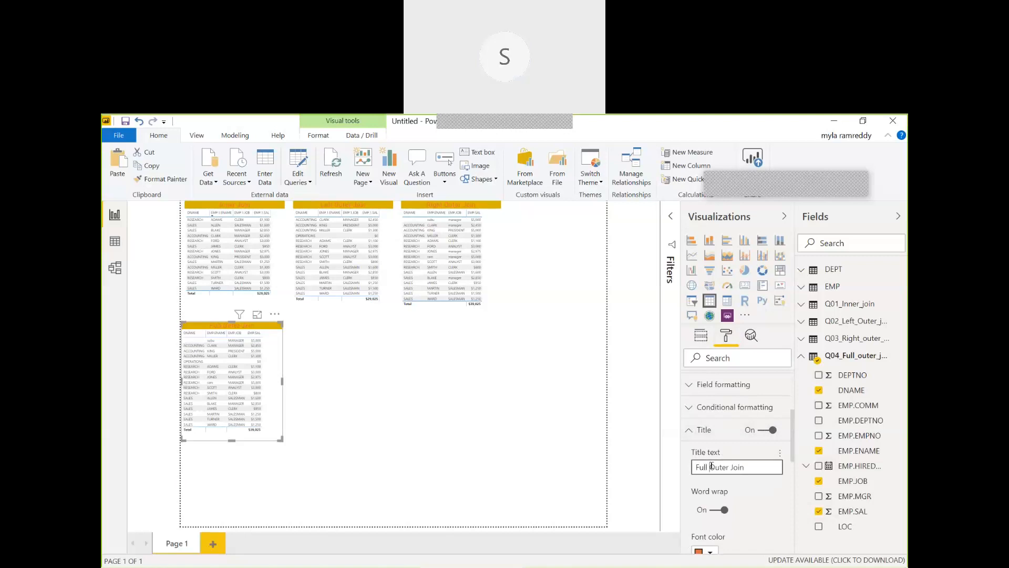
click(455, 417)
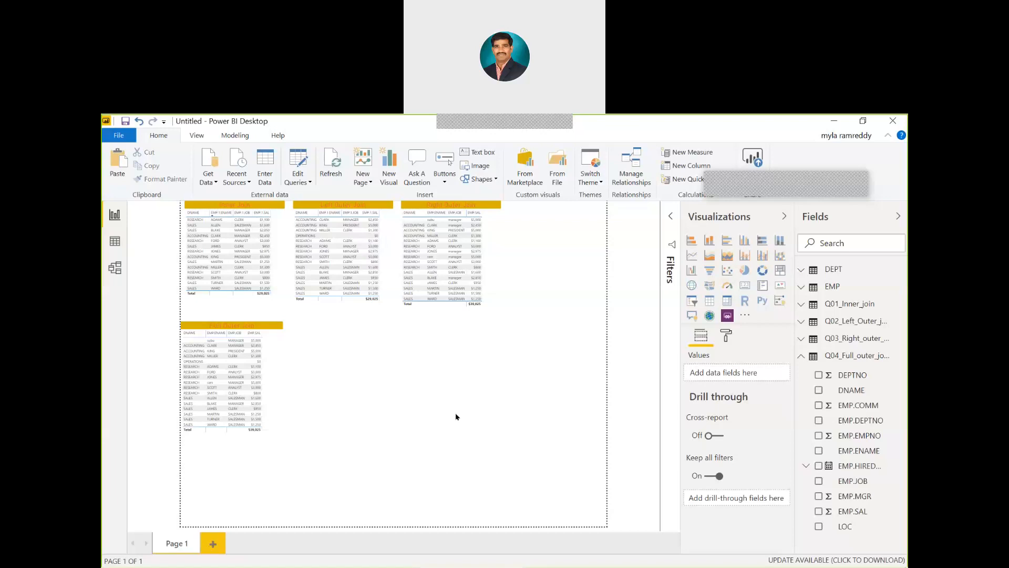
key(alt+Tab)
key(alt+Tab)
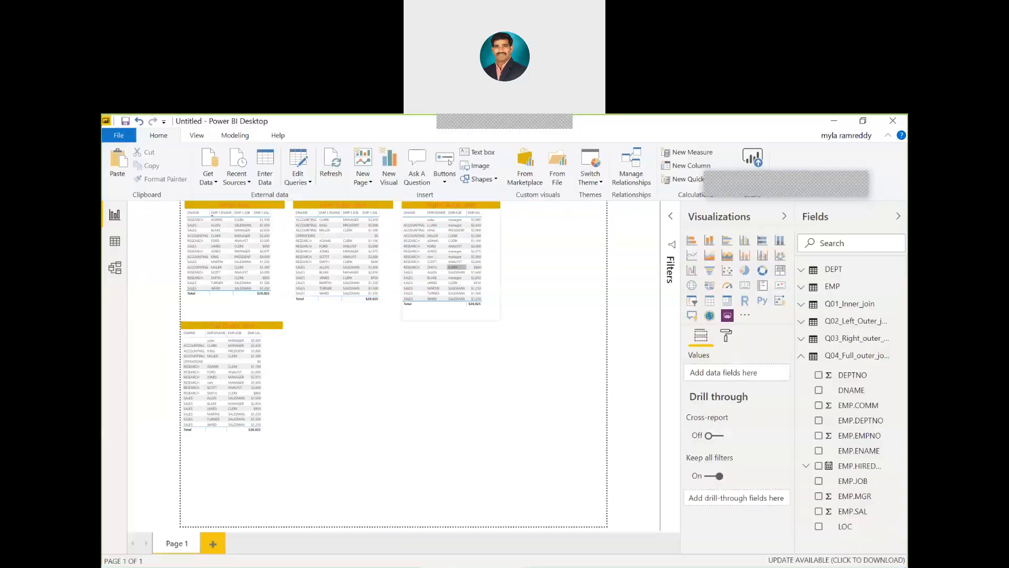